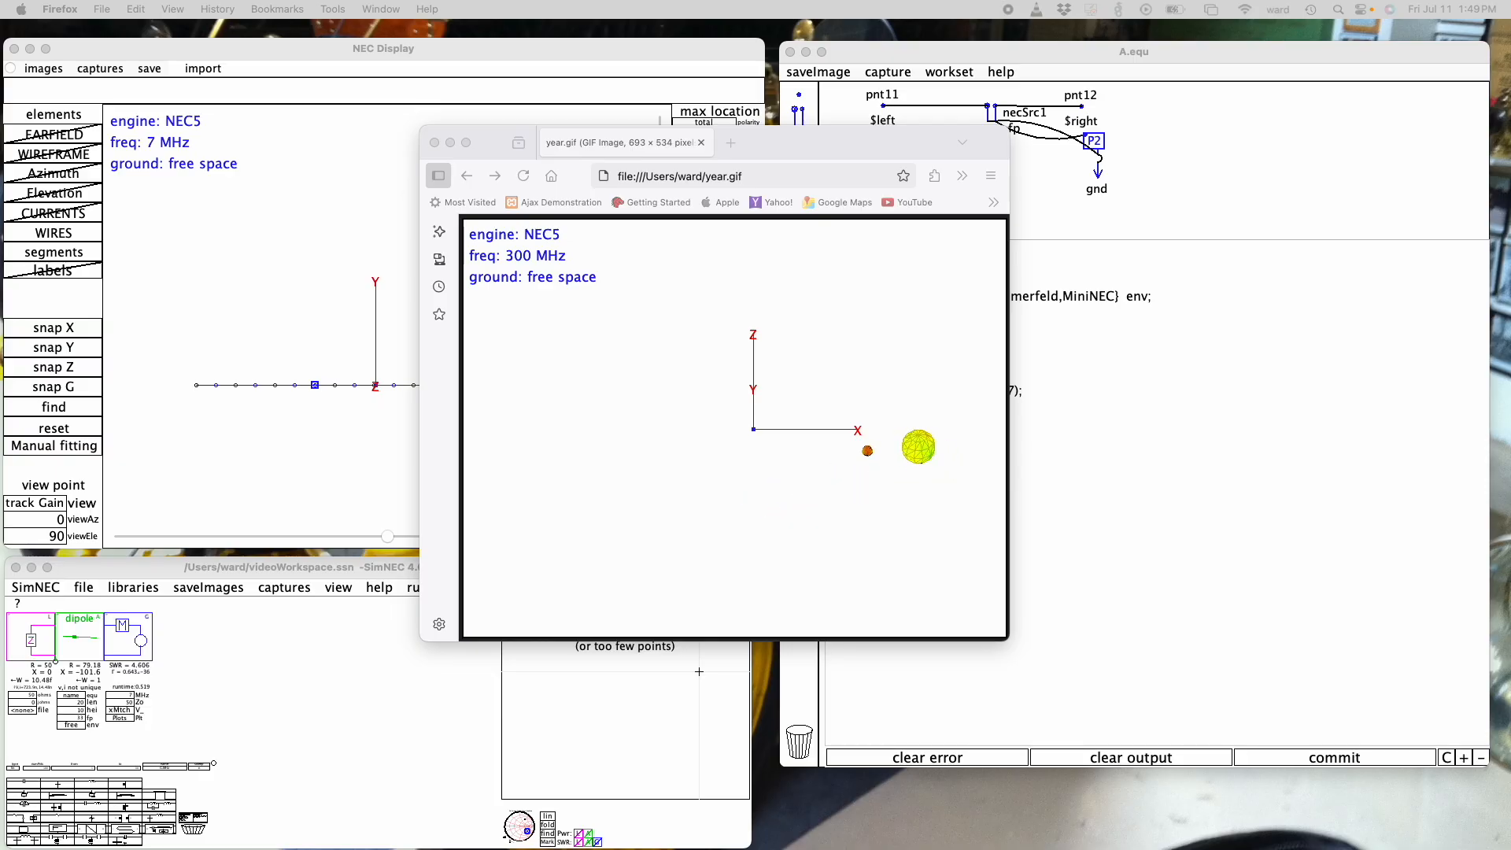
- Load the circuit description lowResLoop.ssn from the recent files
click(83, 587)
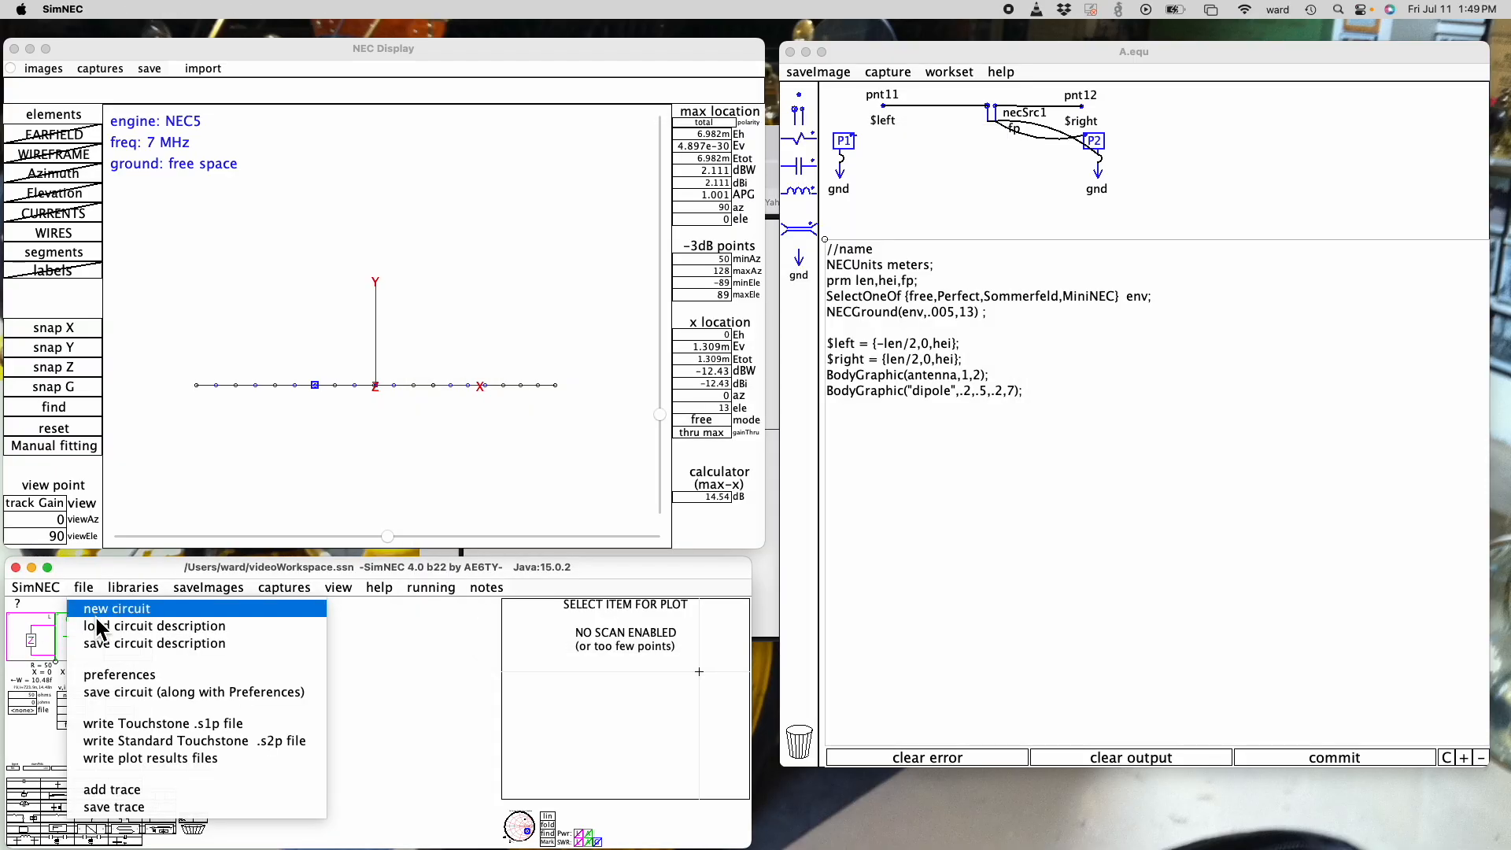
click(108, 633)
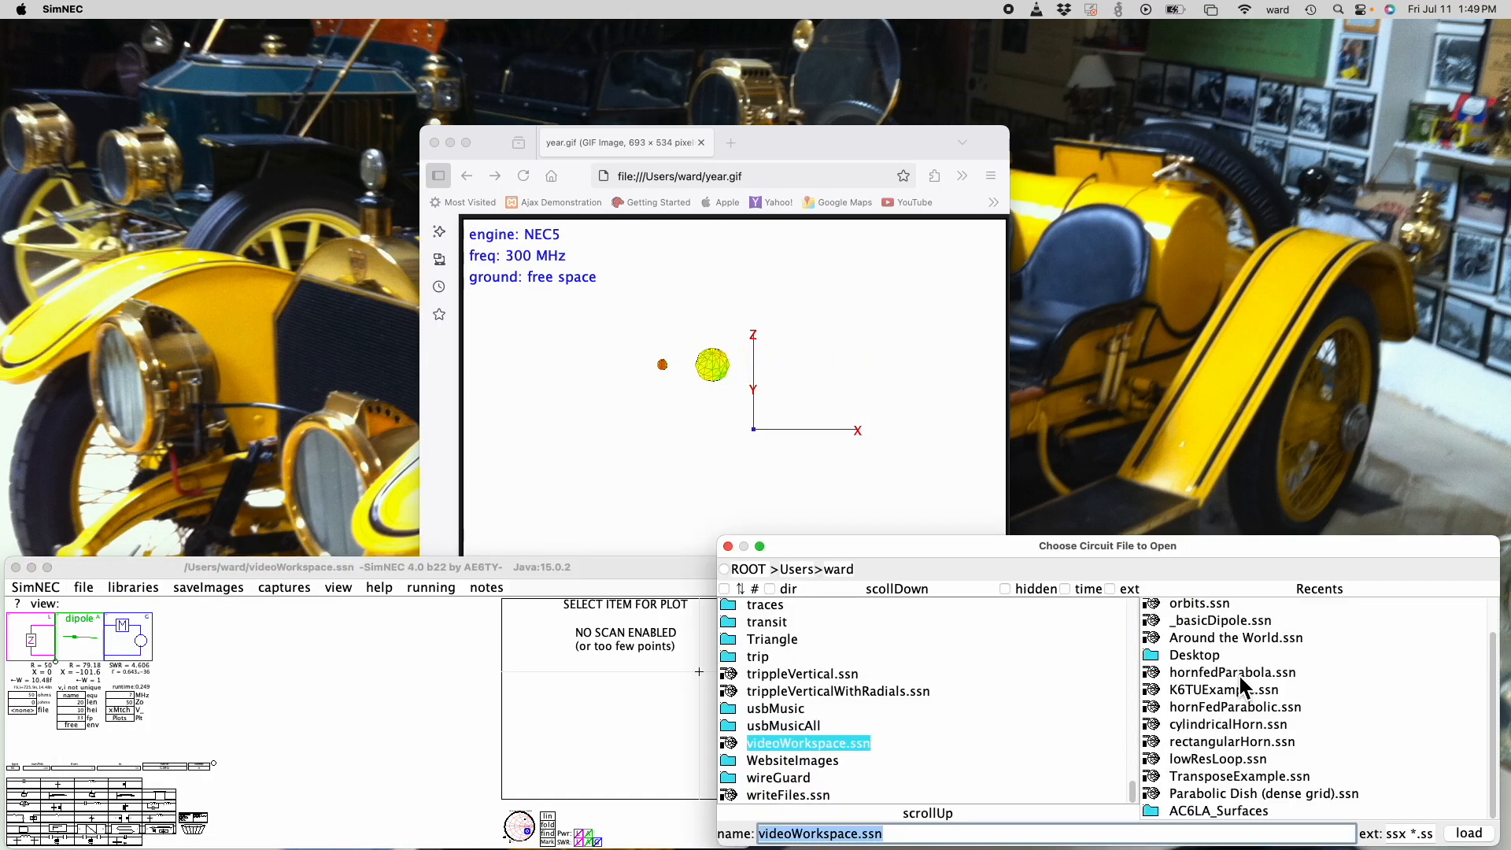
double_click(1216, 760)
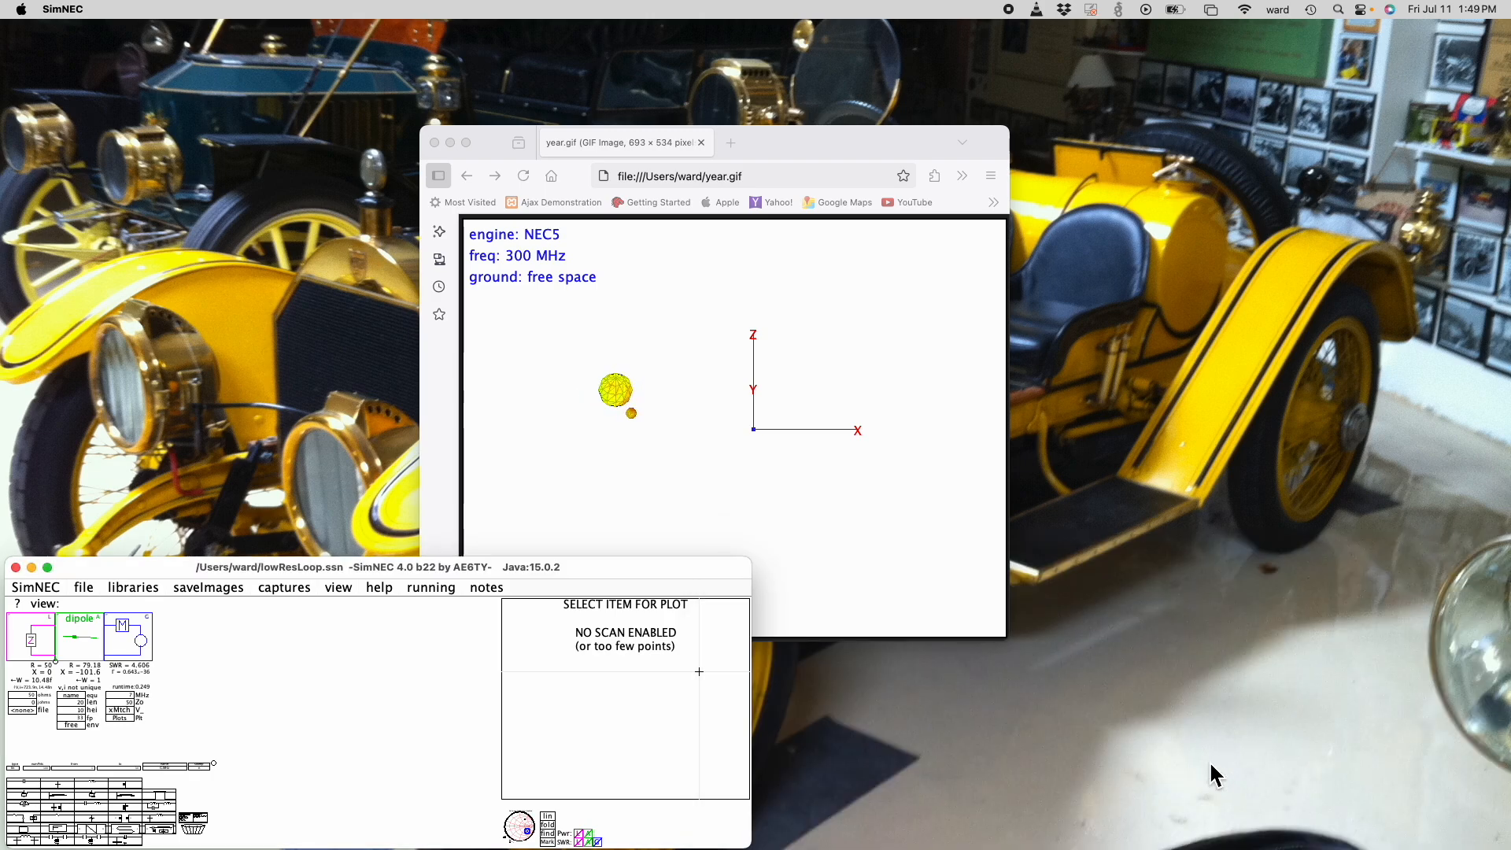
- Close the year.gif browser window and open the NEC Display for the loop circuit
click(339, 588)
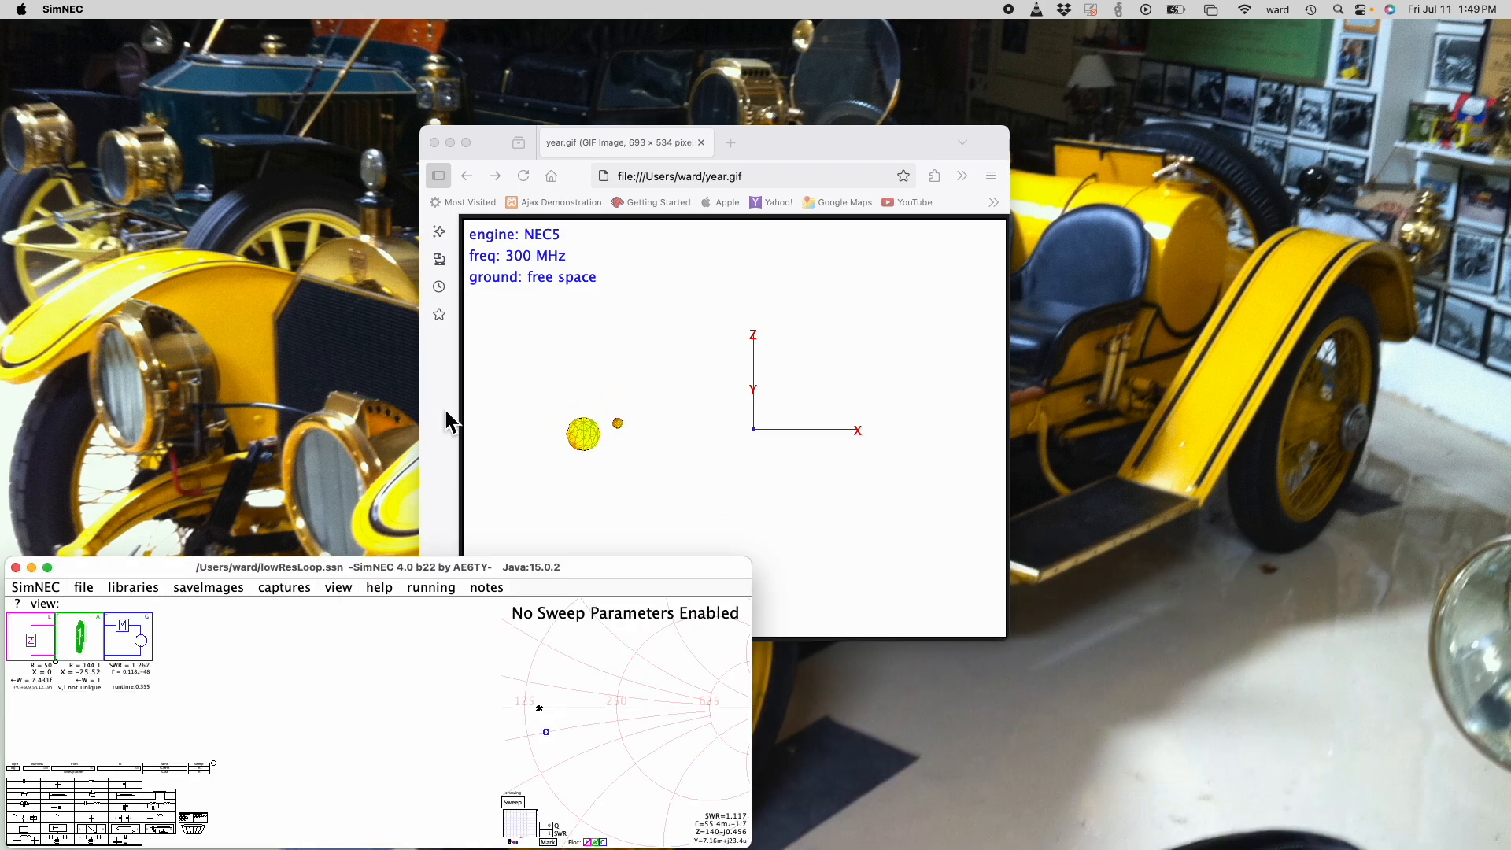
click(439, 143)
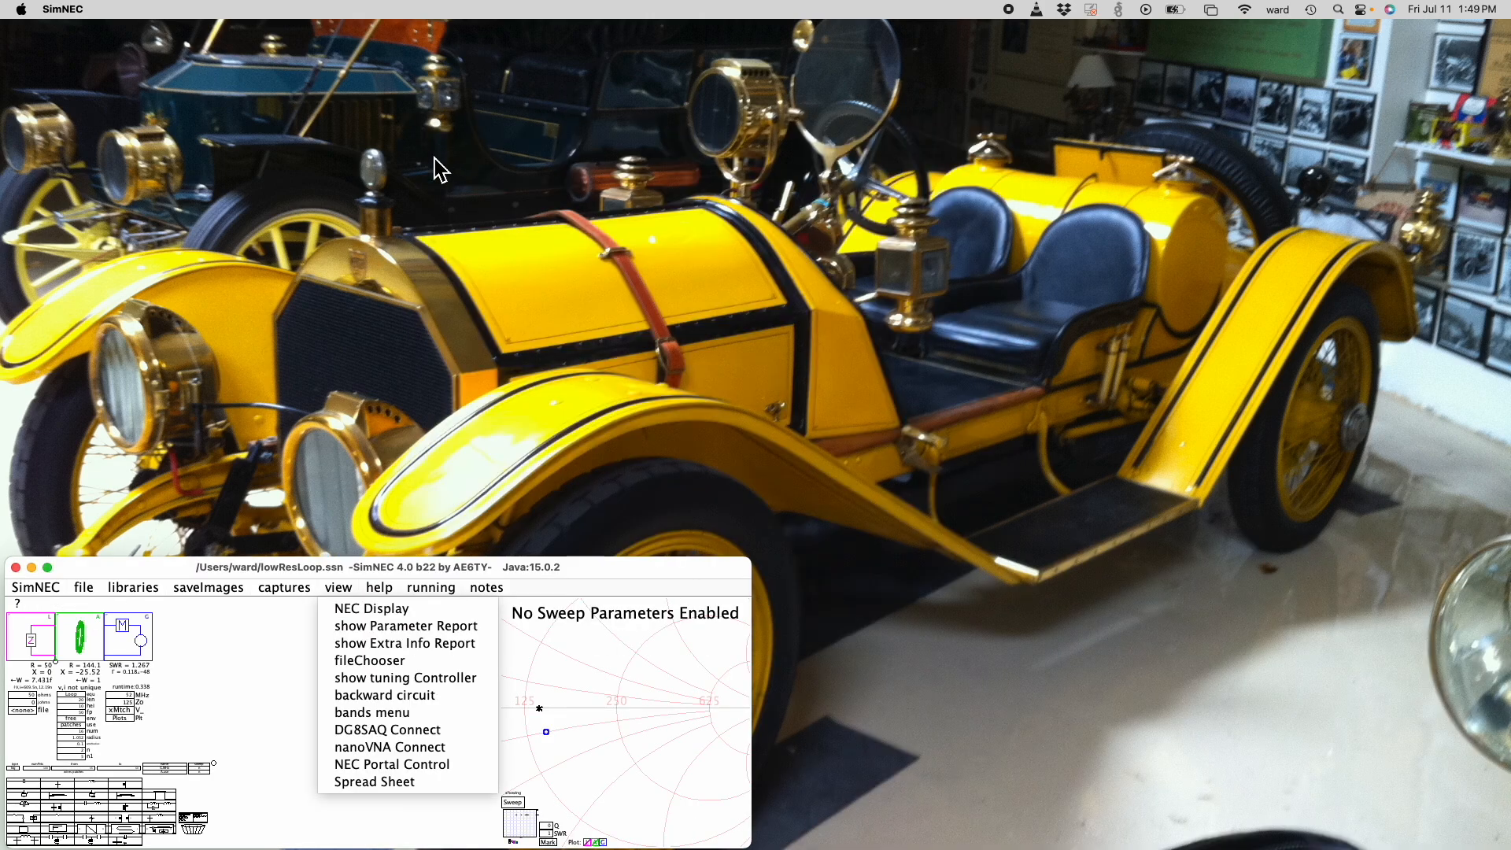
click(371, 609)
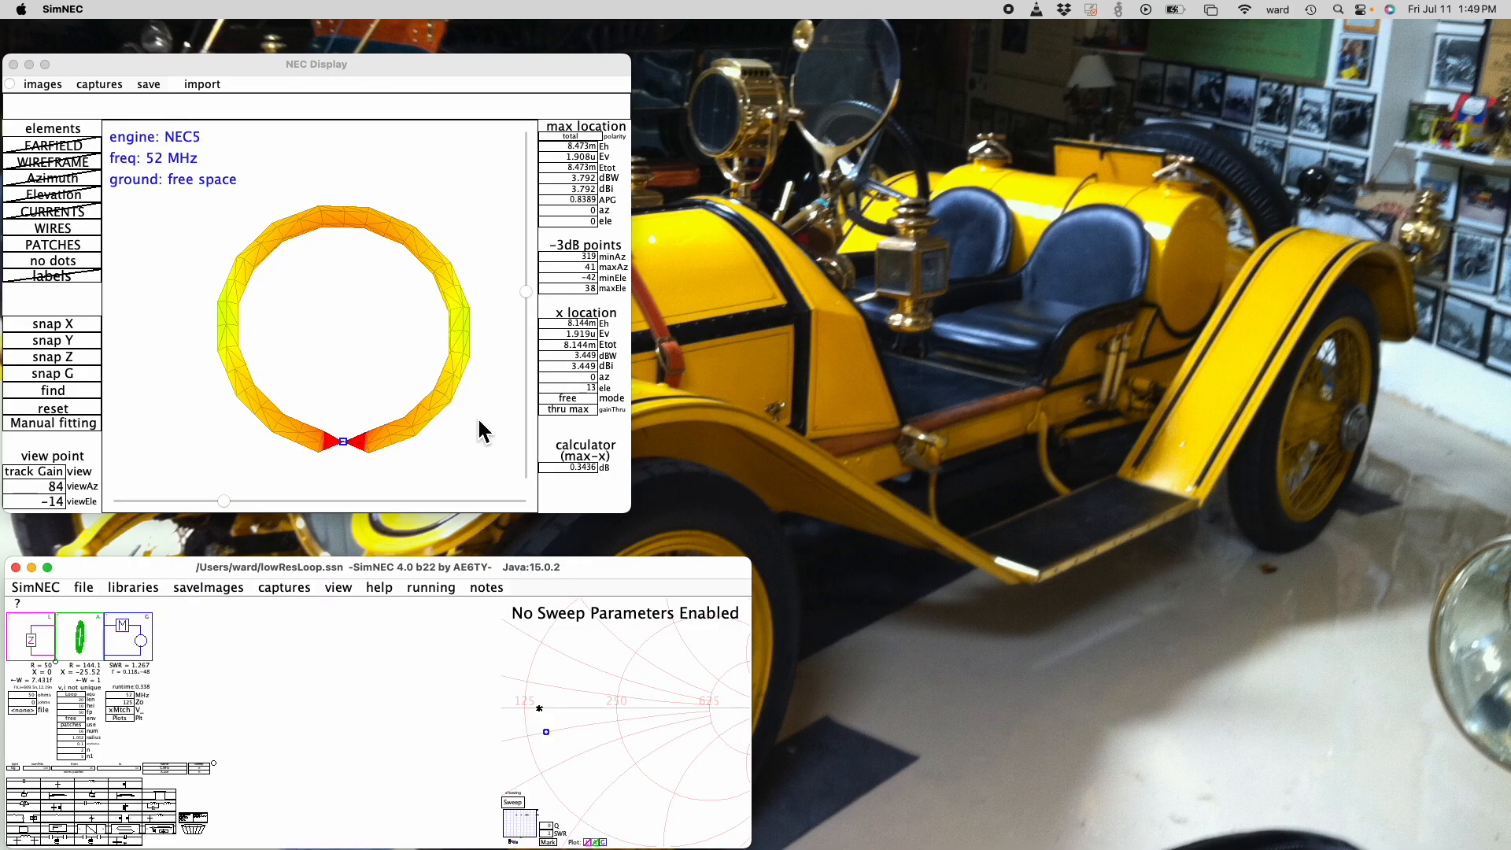
- Refine the loop antenna's surface mesh by setting its patch subdivision value to 4
drag(527, 293, 526, 315)
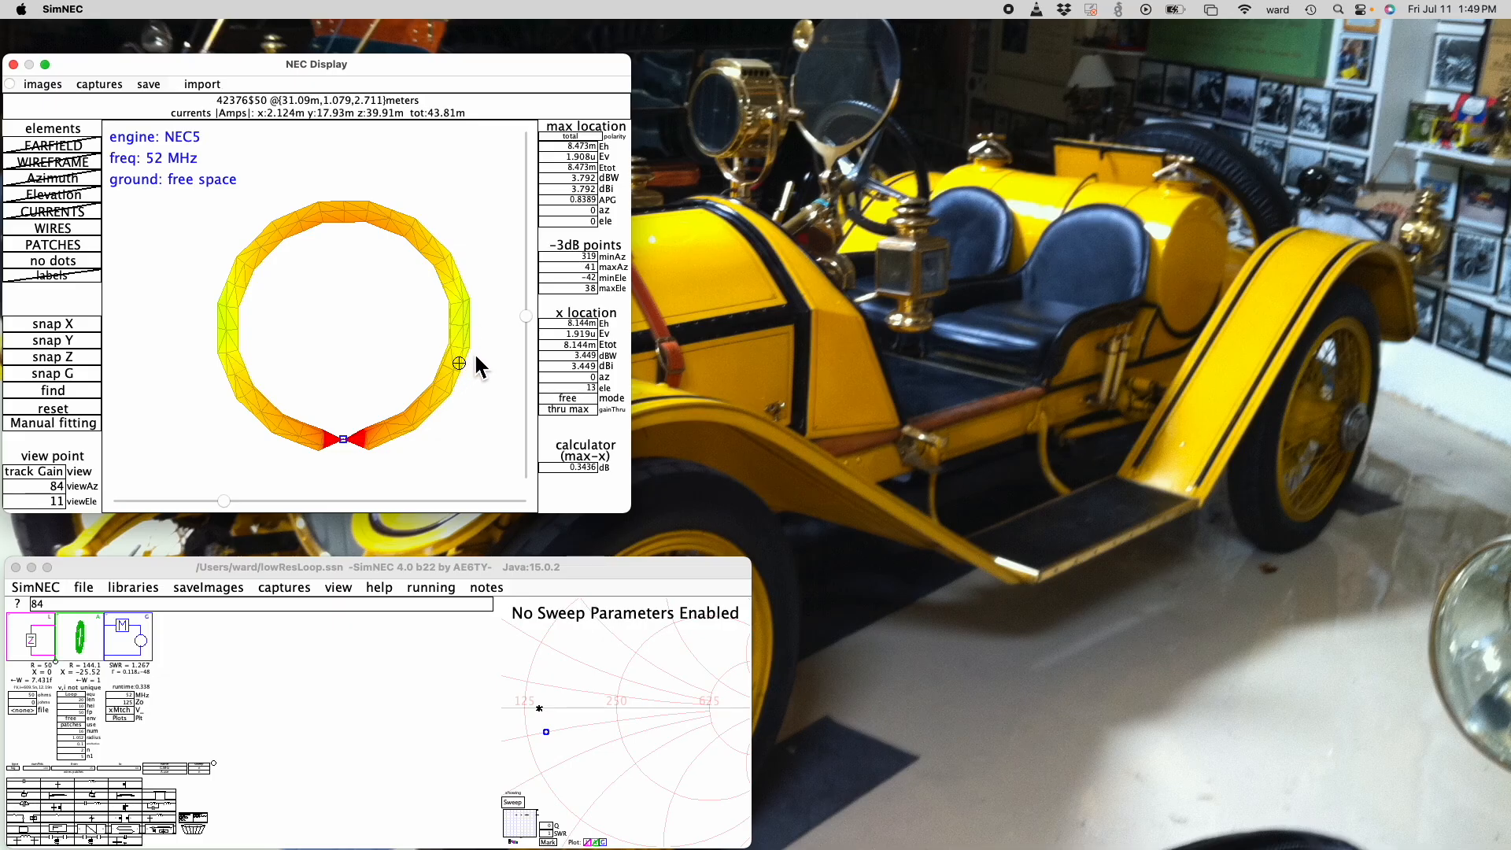
click(529, 316)
mouse_move(533, 320)
mouse_down()
mouse_move(524, 364)
mouse_move(521, 320)
mouse_up()
mouse_move(225, 504)
mouse_down()
mouse_move(337, 497)
mouse_move(245, 498)
mouse_up()
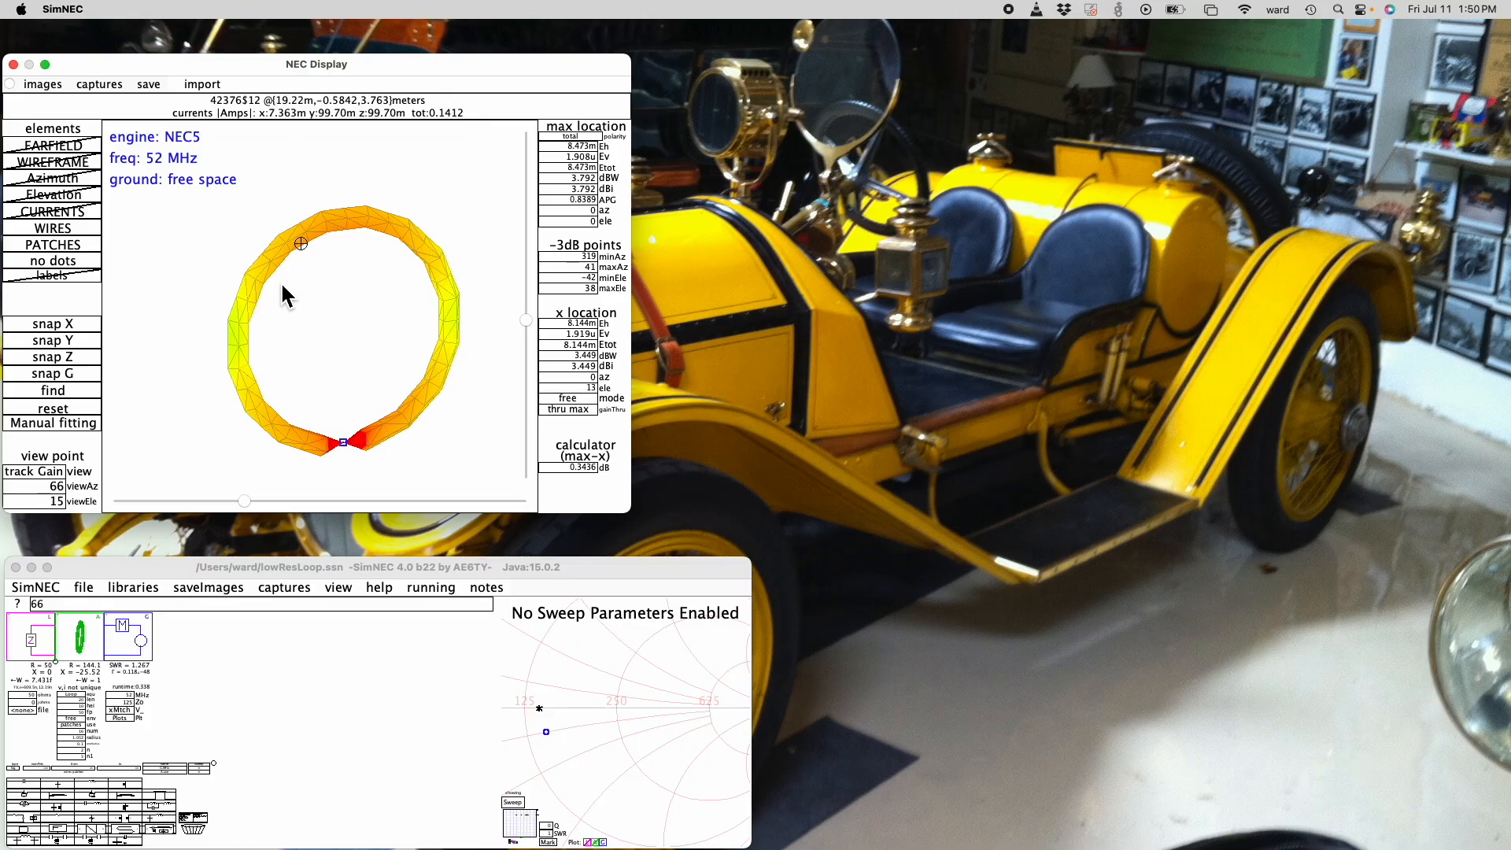
click(79, 752)
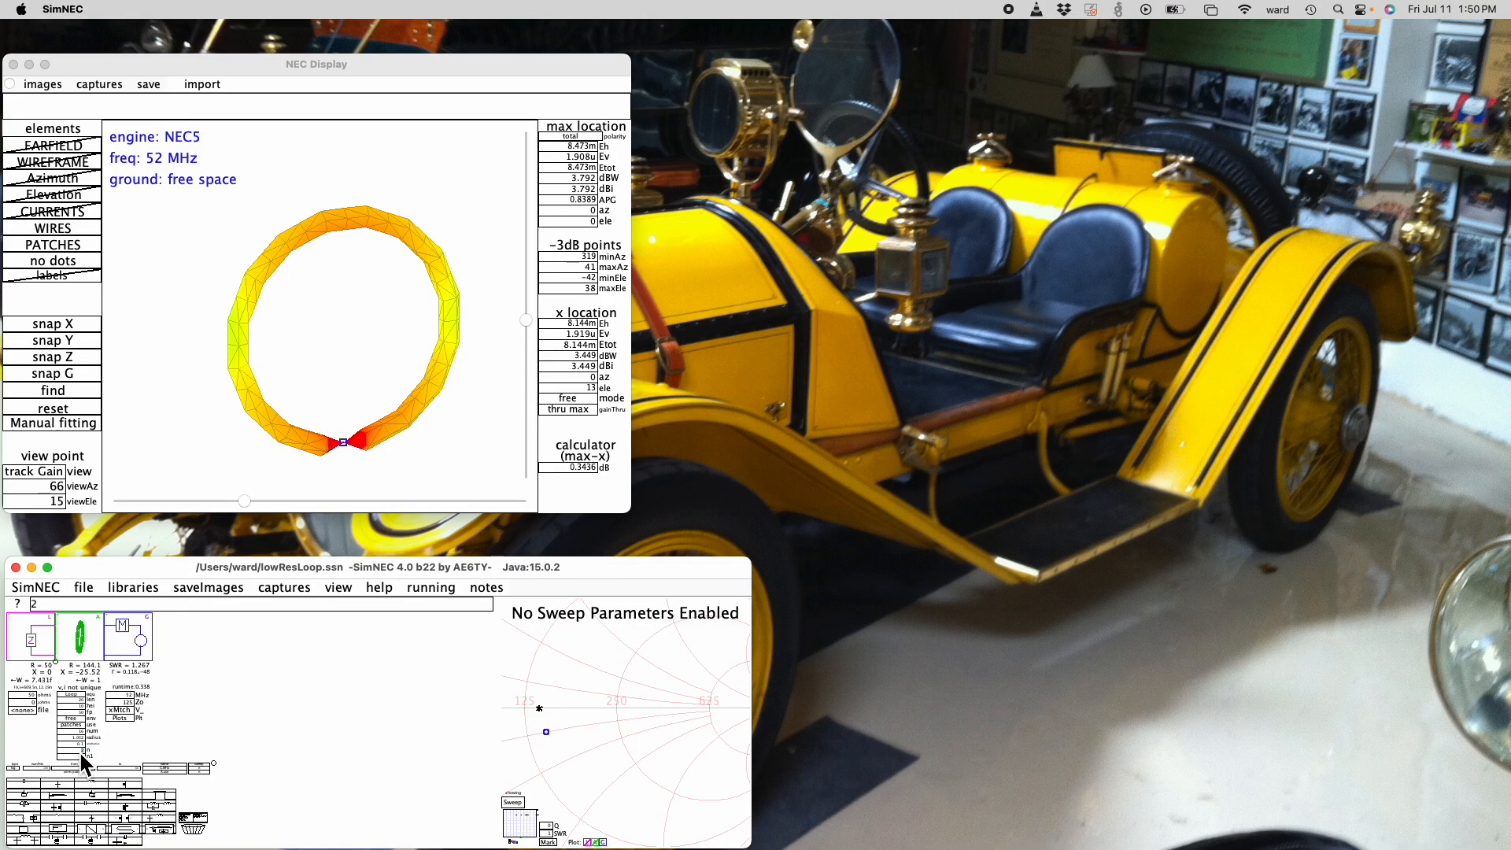
text(4)
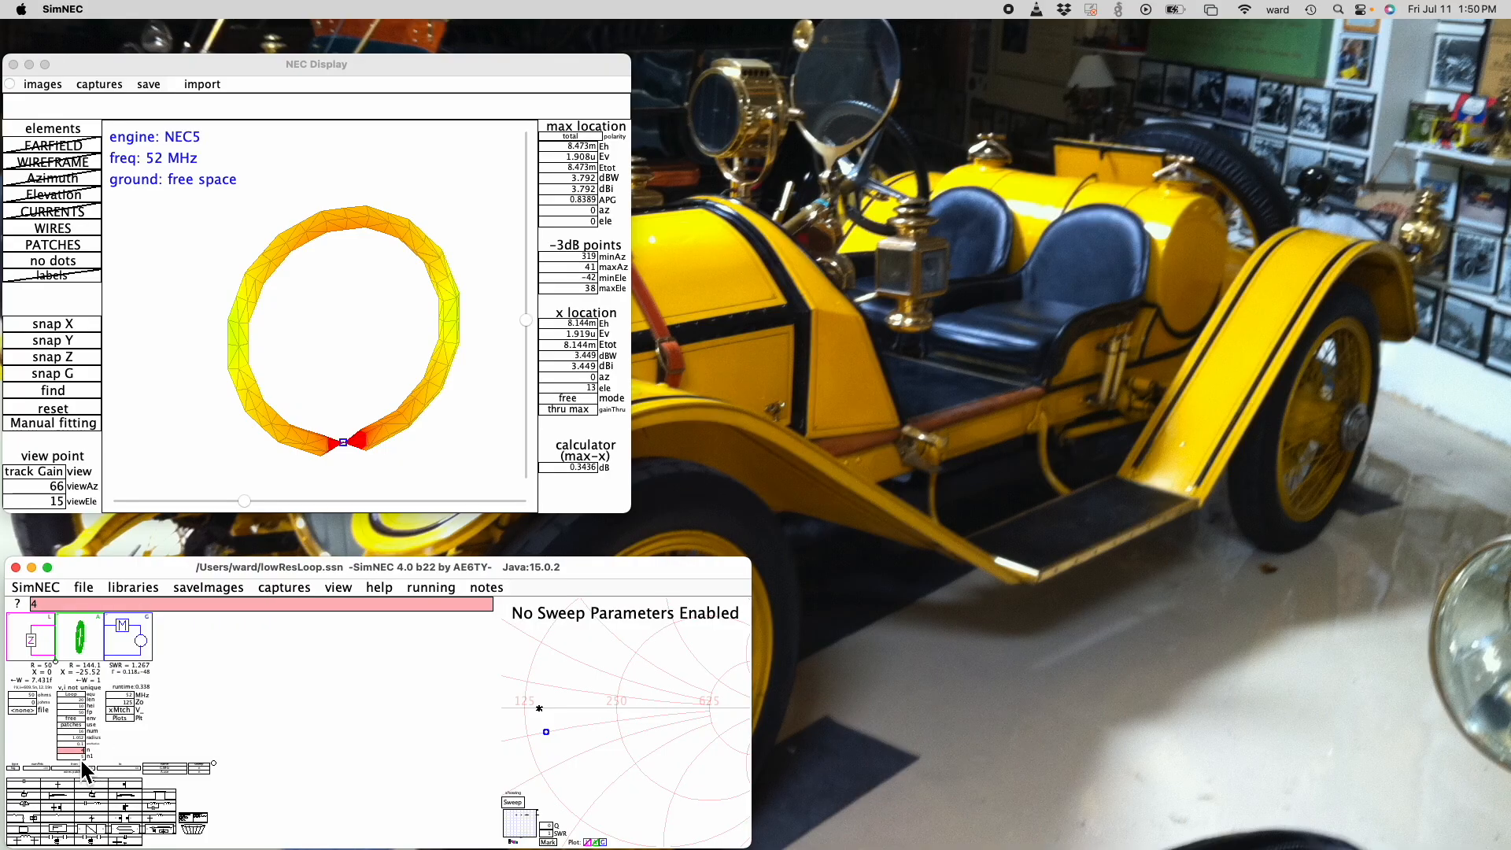
key(Return)
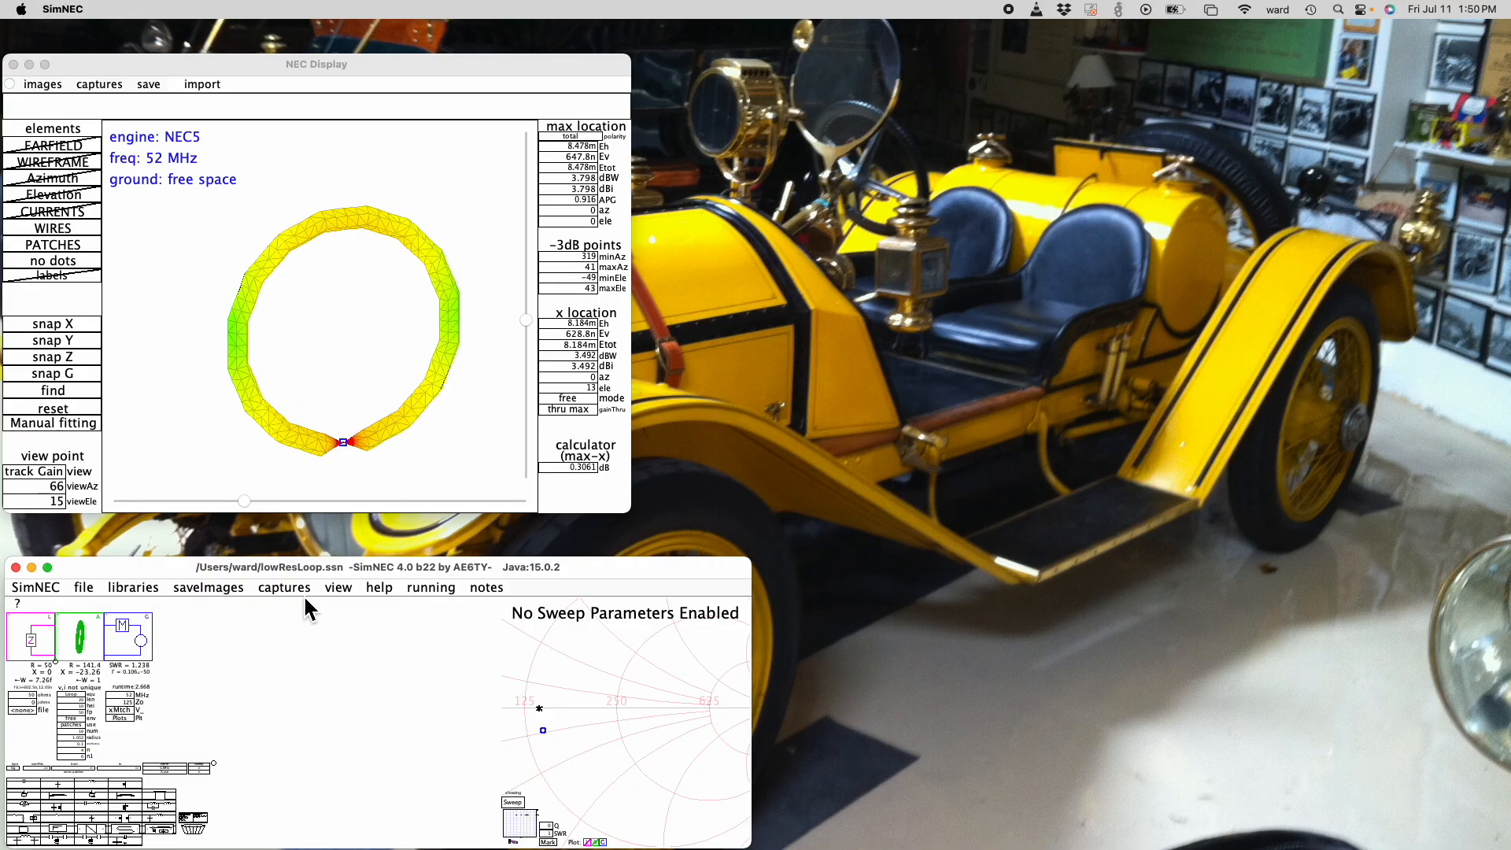
- Discard the changes to the loop circuit and load rectangularHorn.ssn from the recent files
click(84, 587)
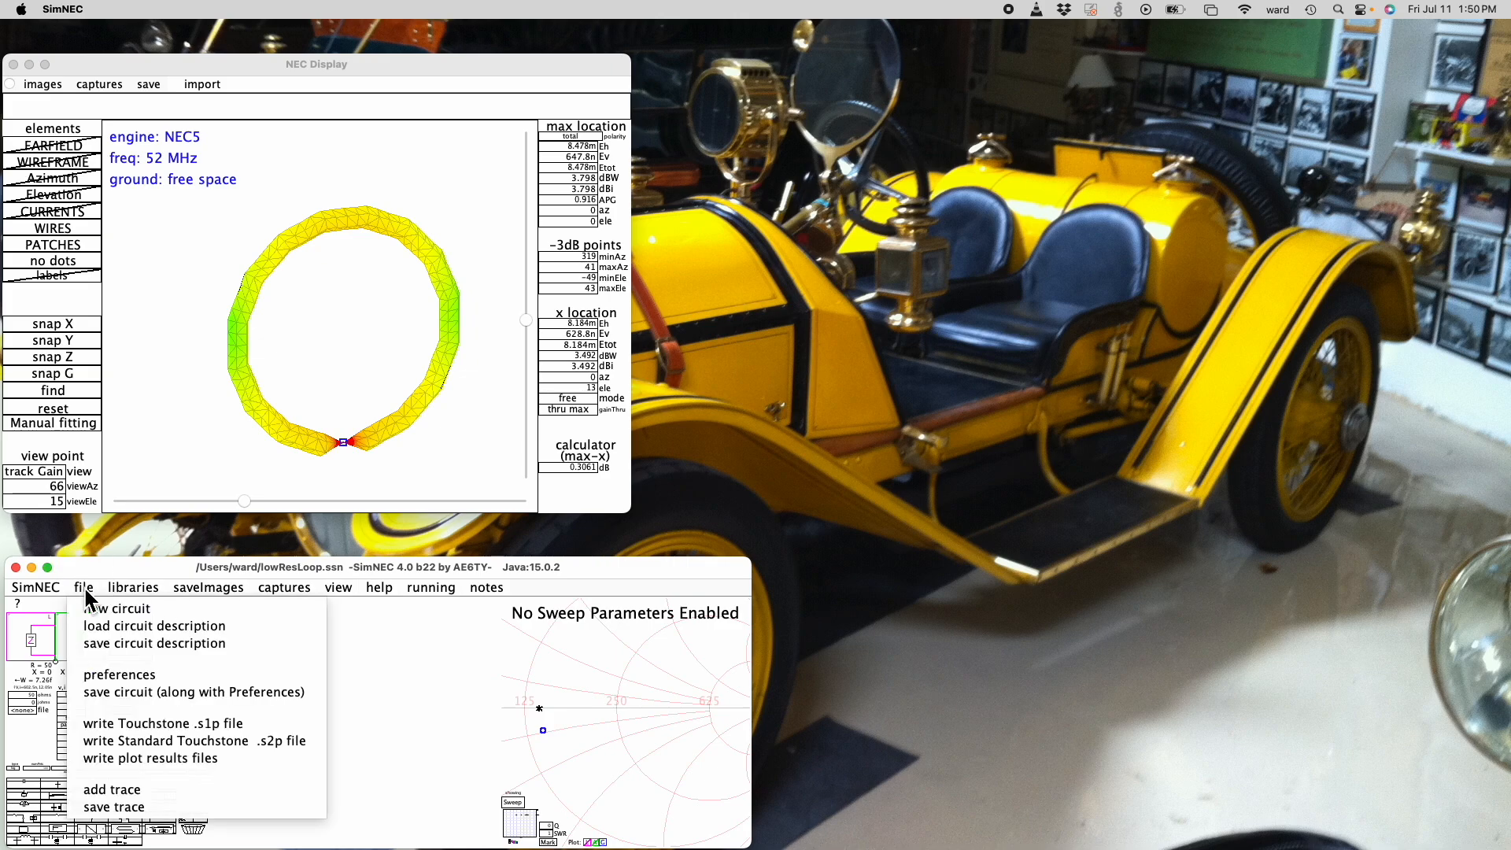
click(96, 629)
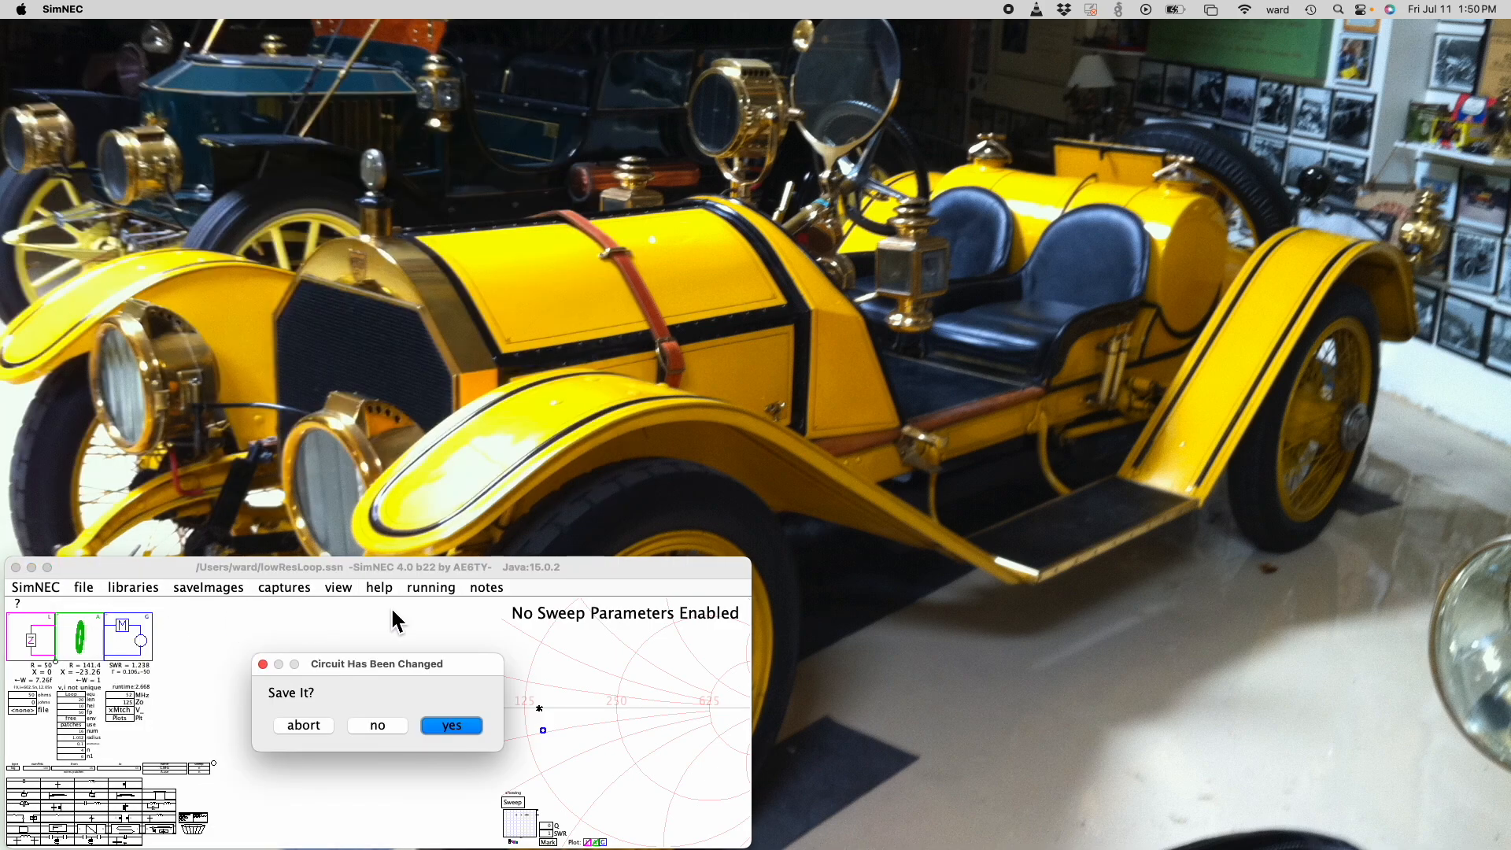
click(378, 725)
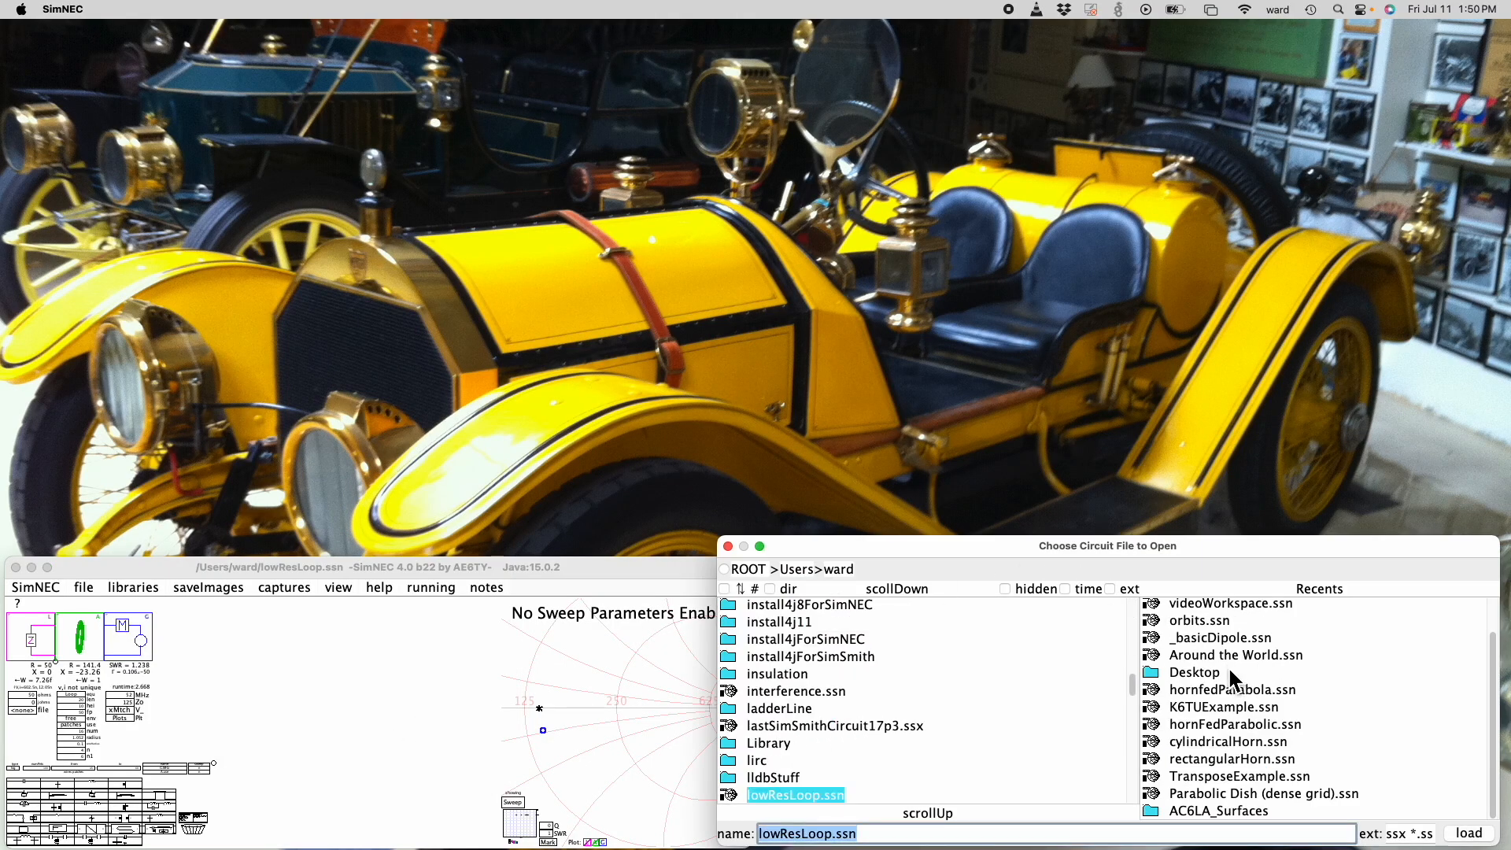
double_click(1216, 760)
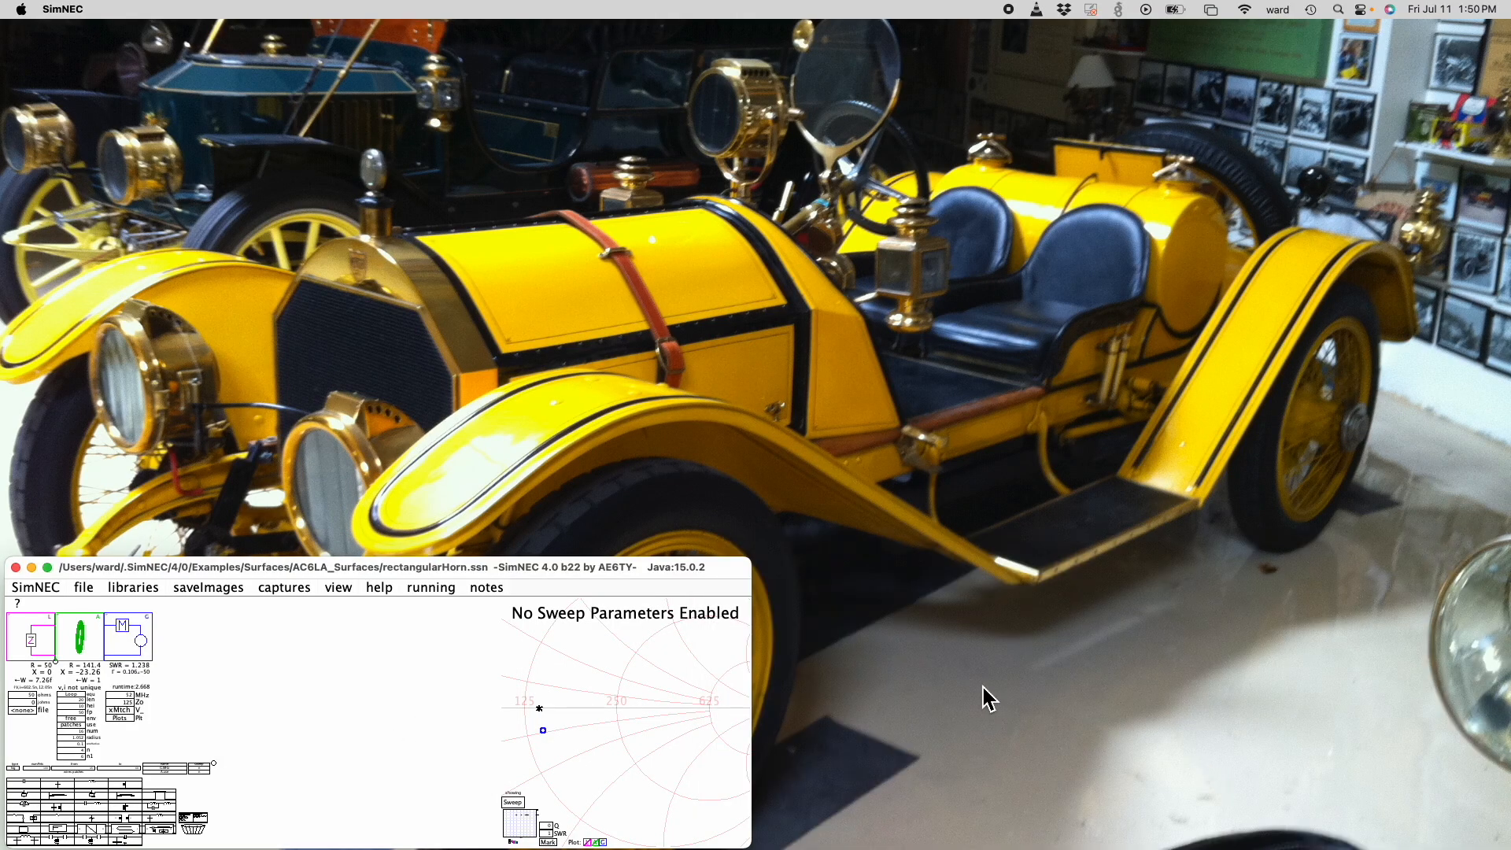
- Open the NEC Display for the rectangular horn and rotate the model to a view azimuth of 14
click(335, 594)
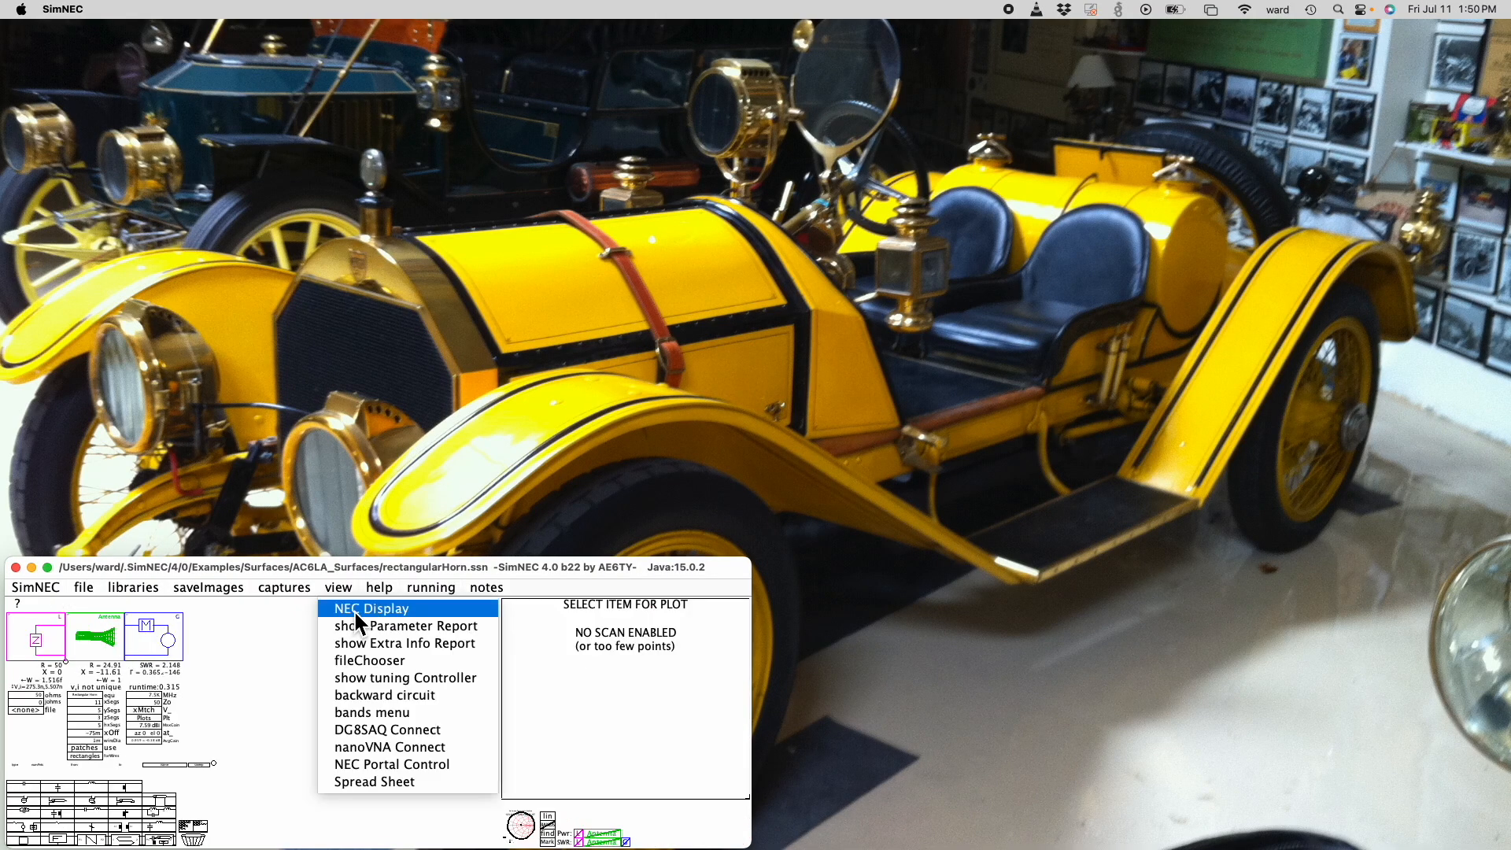
click(353, 609)
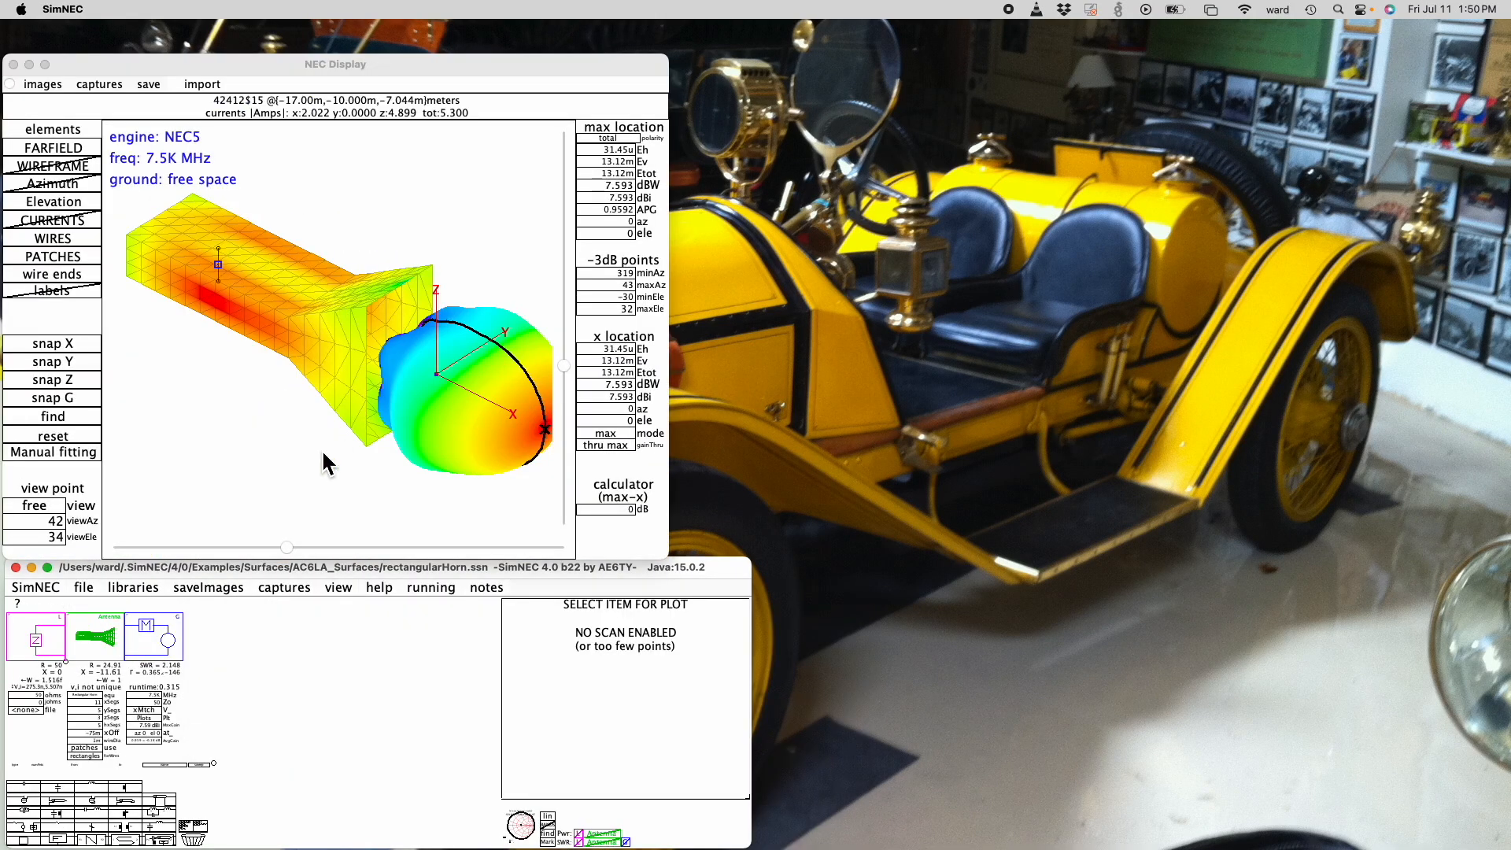
drag(288, 548, 326, 547)
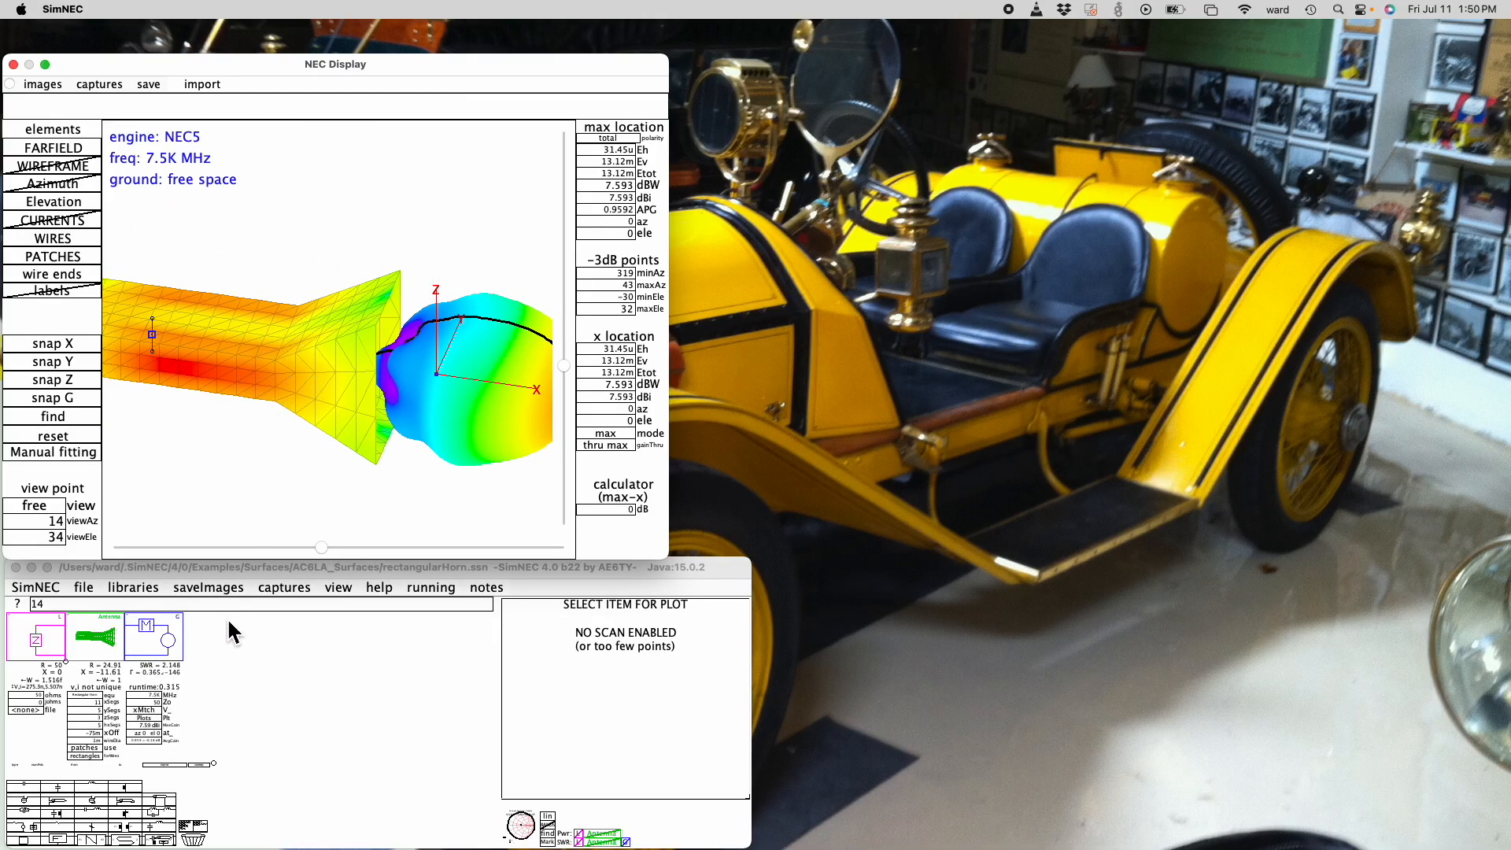
- Load cylindricalHorn.ssn from the recent files and show it in the NEC Display
click(85, 589)
click(102, 626)
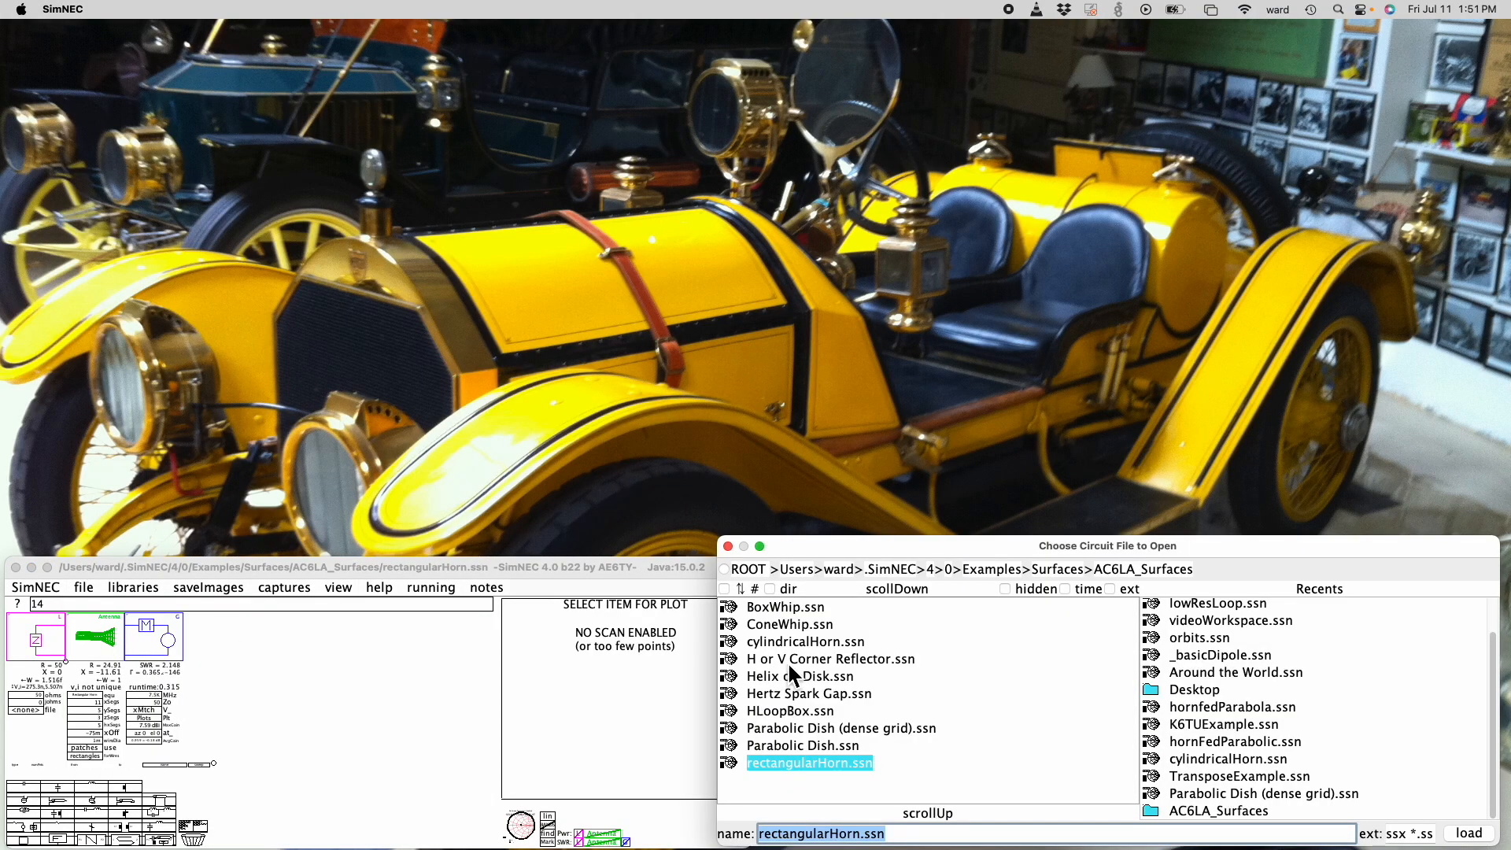
double_click(1211, 761)
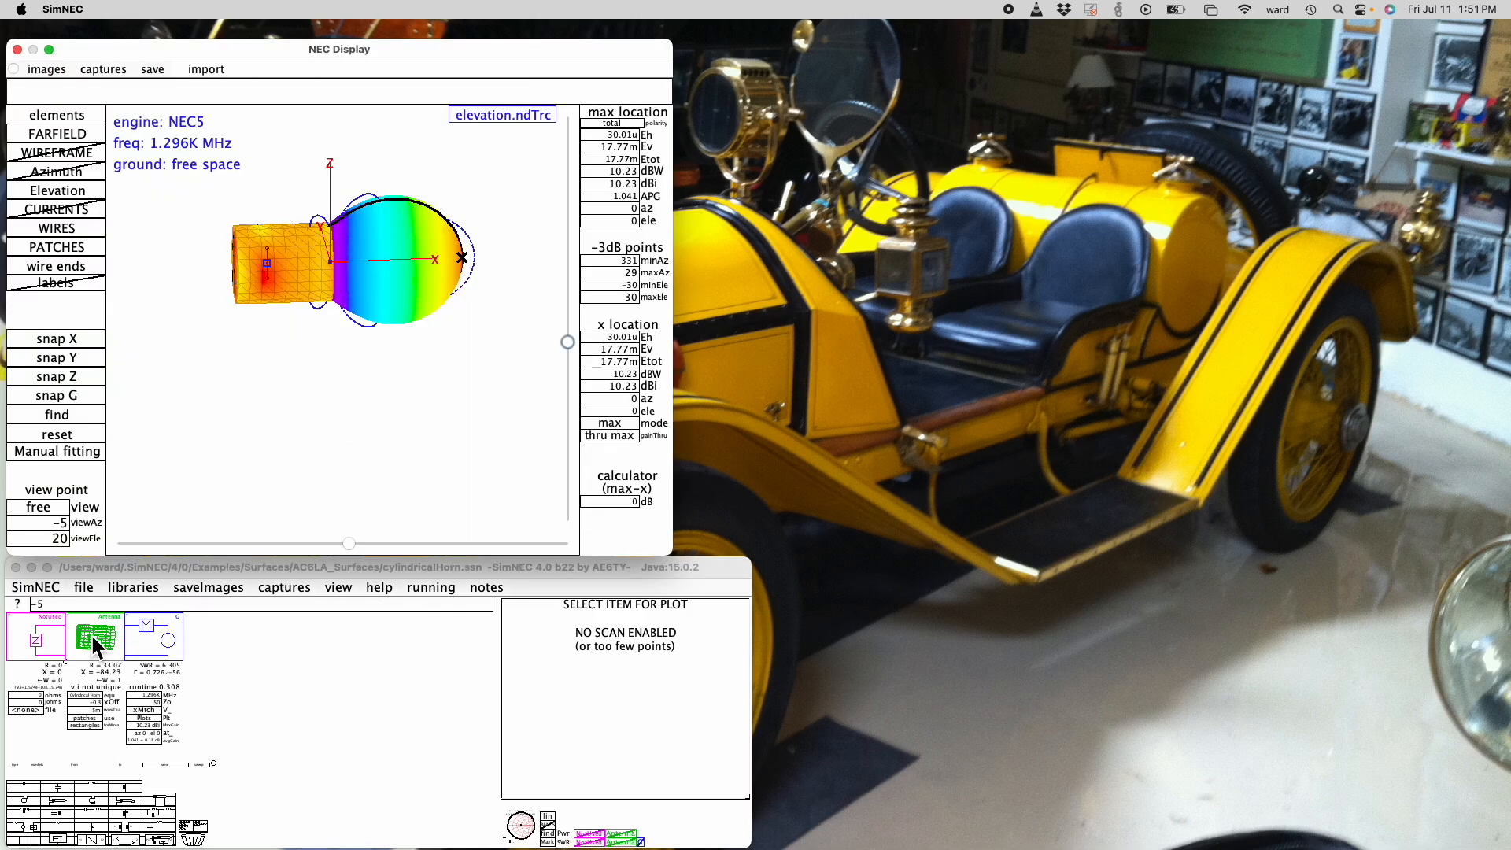
- Load K6TUExample.ssn from the recent files and show its dipole and terrain in the NEC Display
click(89, 596)
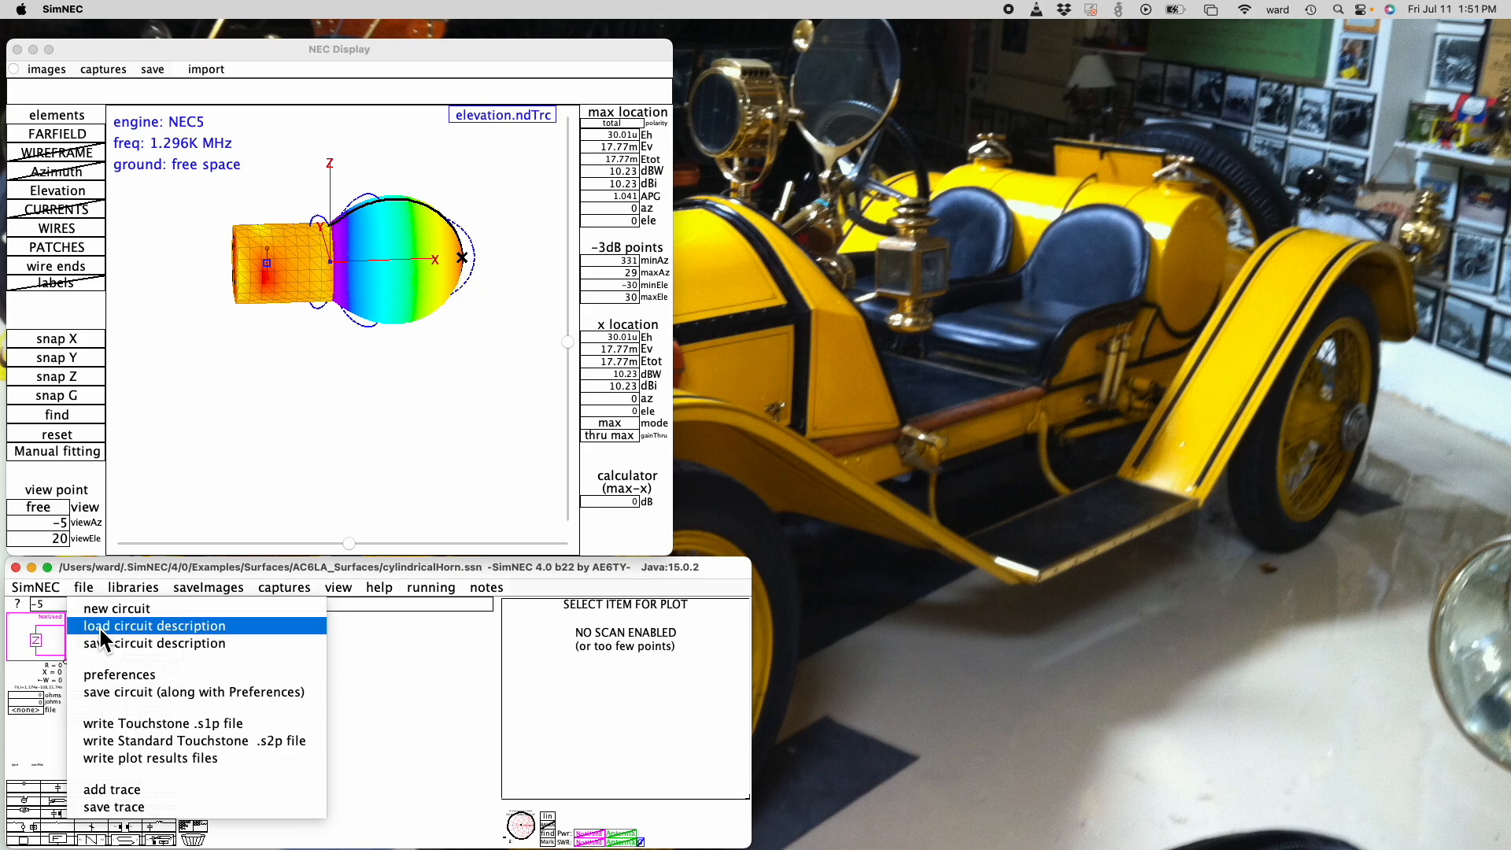
click(101, 627)
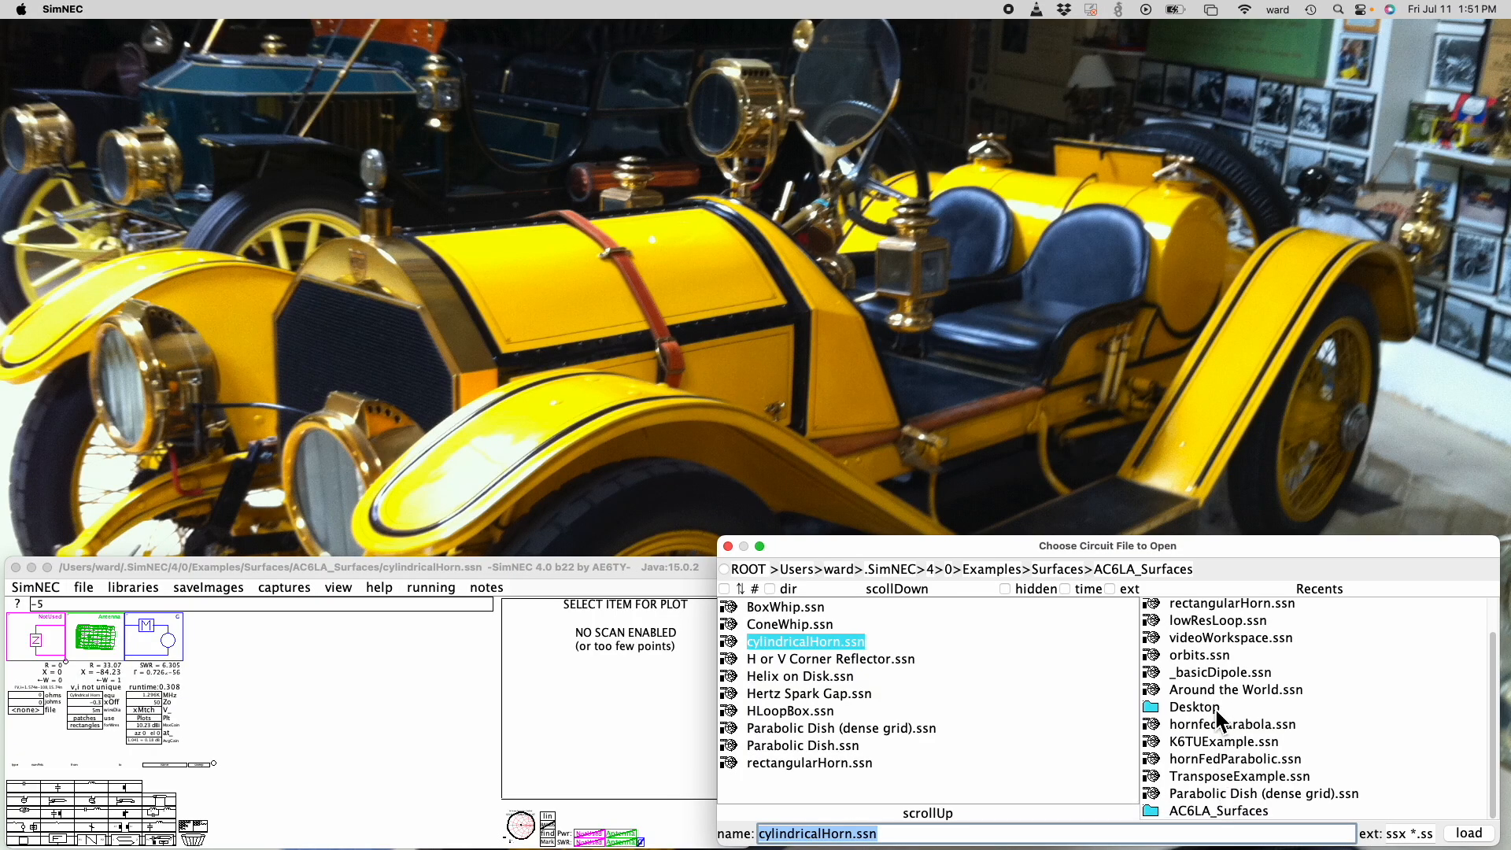
double_click(1199, 742)
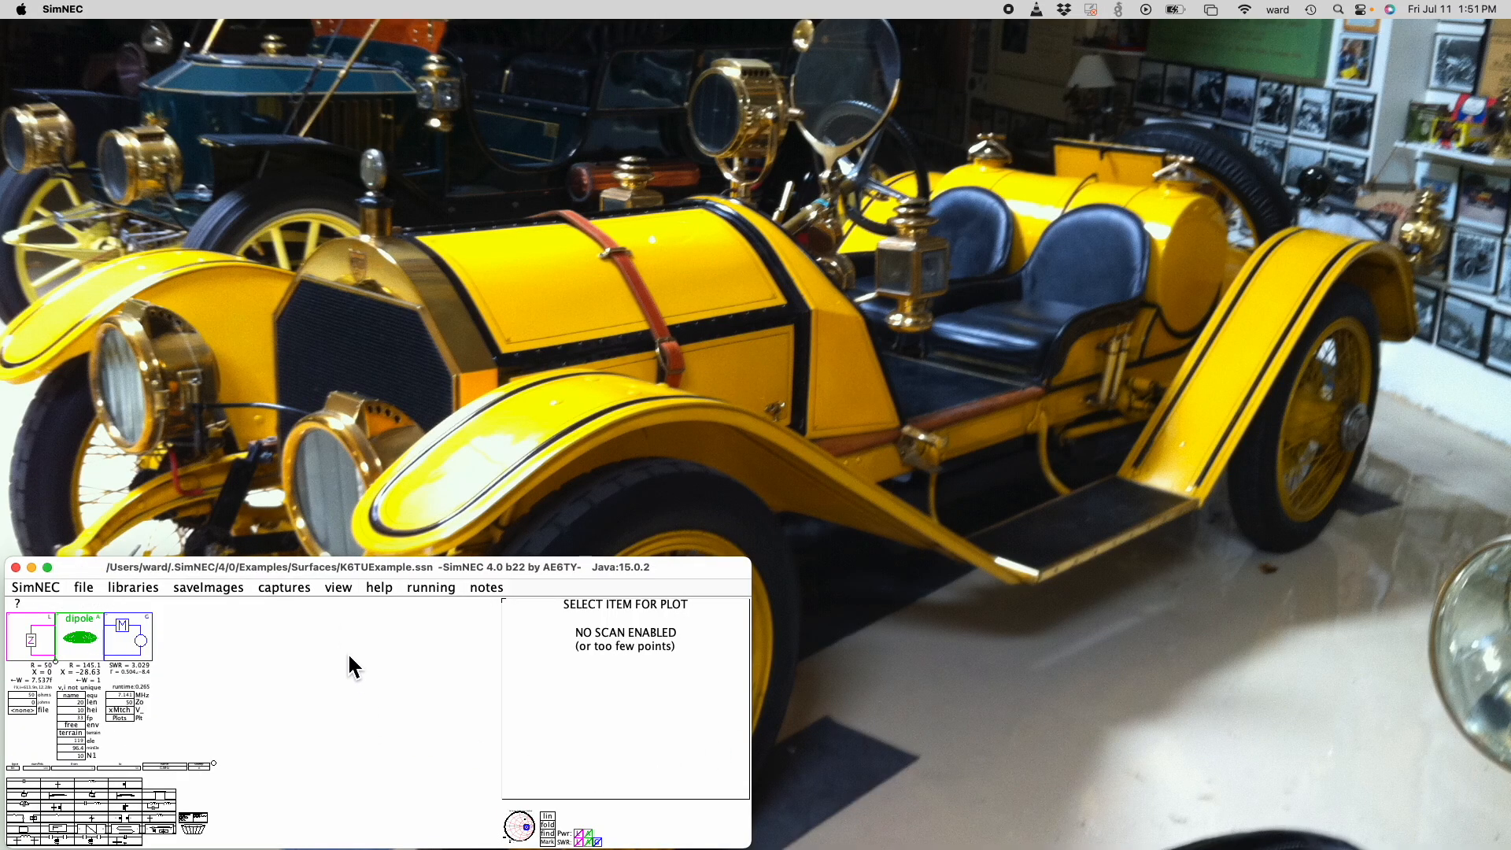
click(339, 588)
click(356, 609)
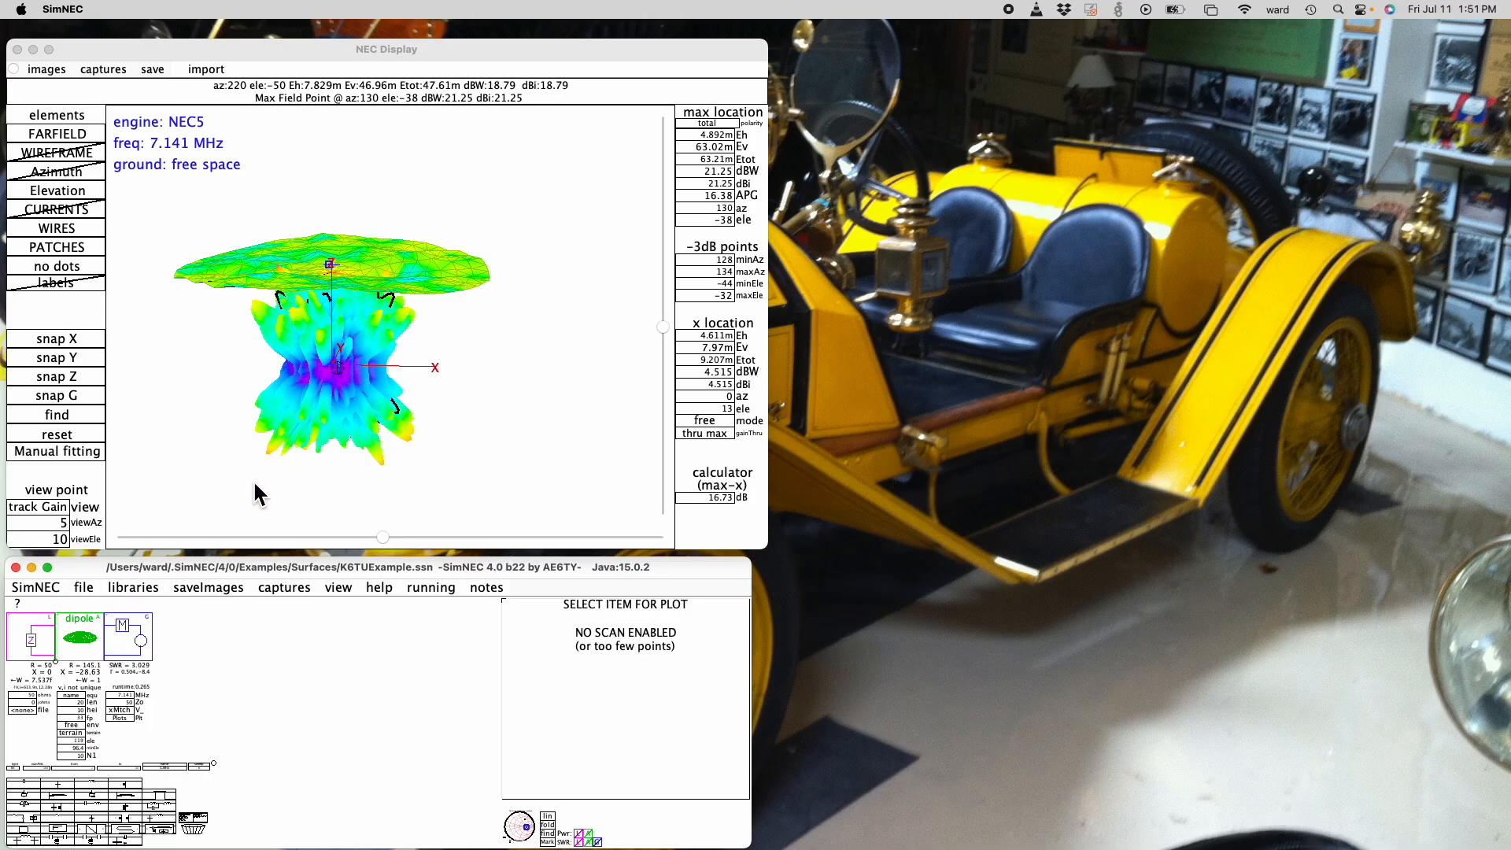
- Set the dipole circuit's N1 value to 50, and hide the far-field and elevation plots in the NEC Display
click(52, 133)
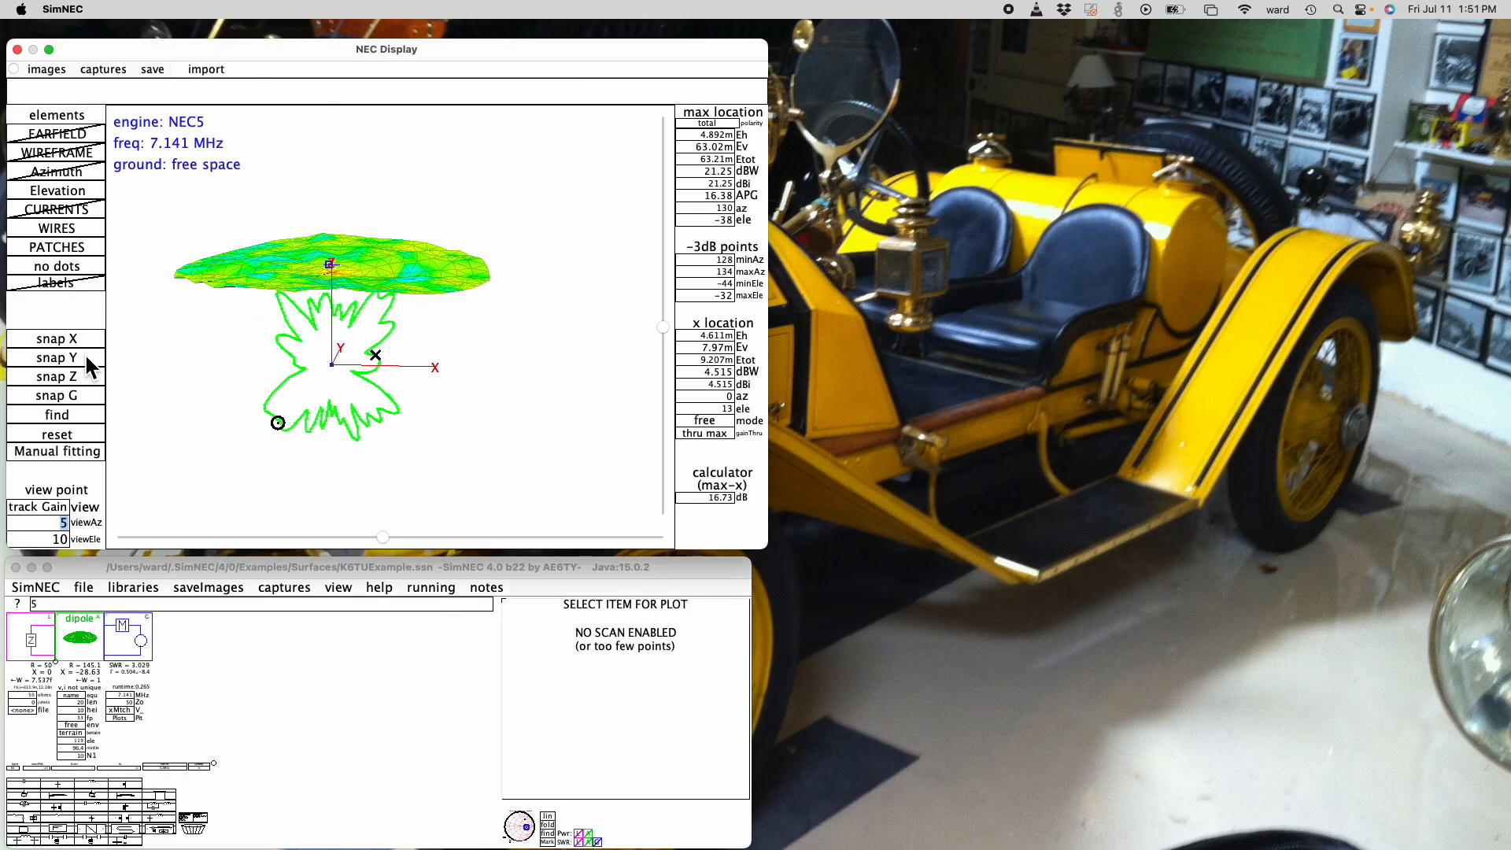
click(79, 757)
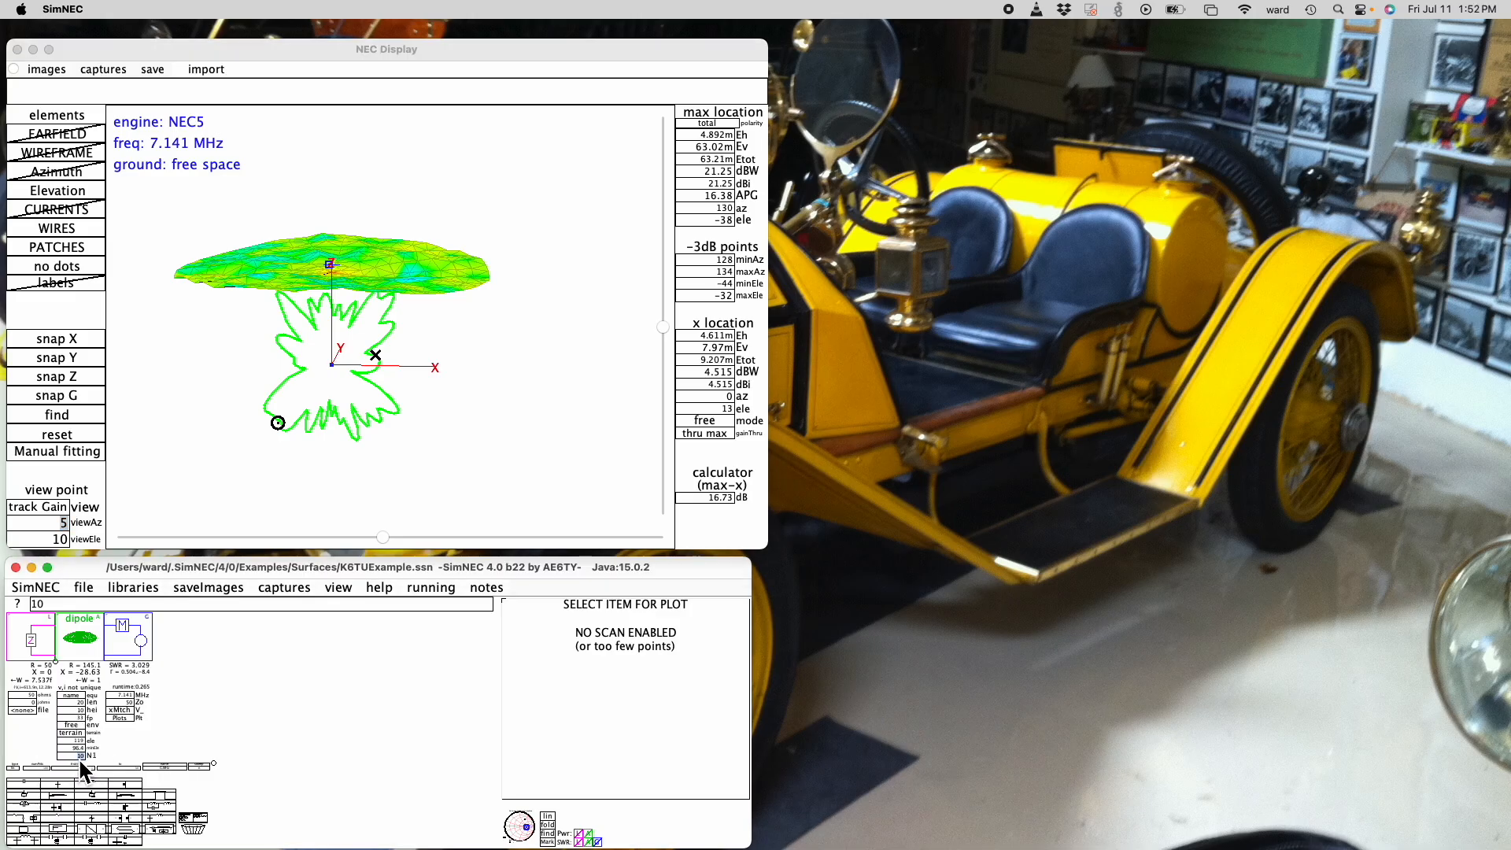
text(5)
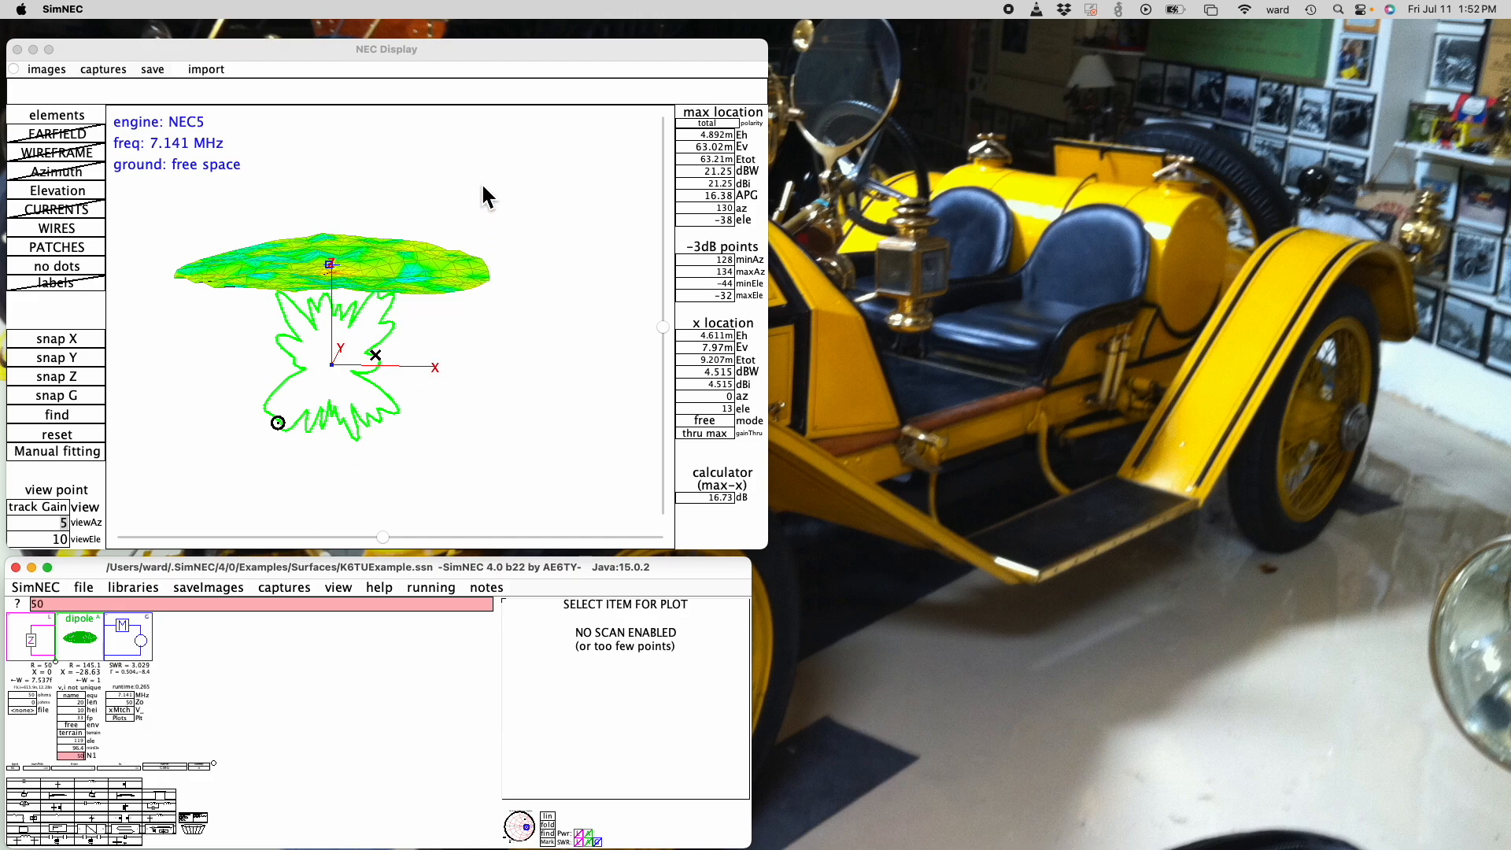
key(Return)
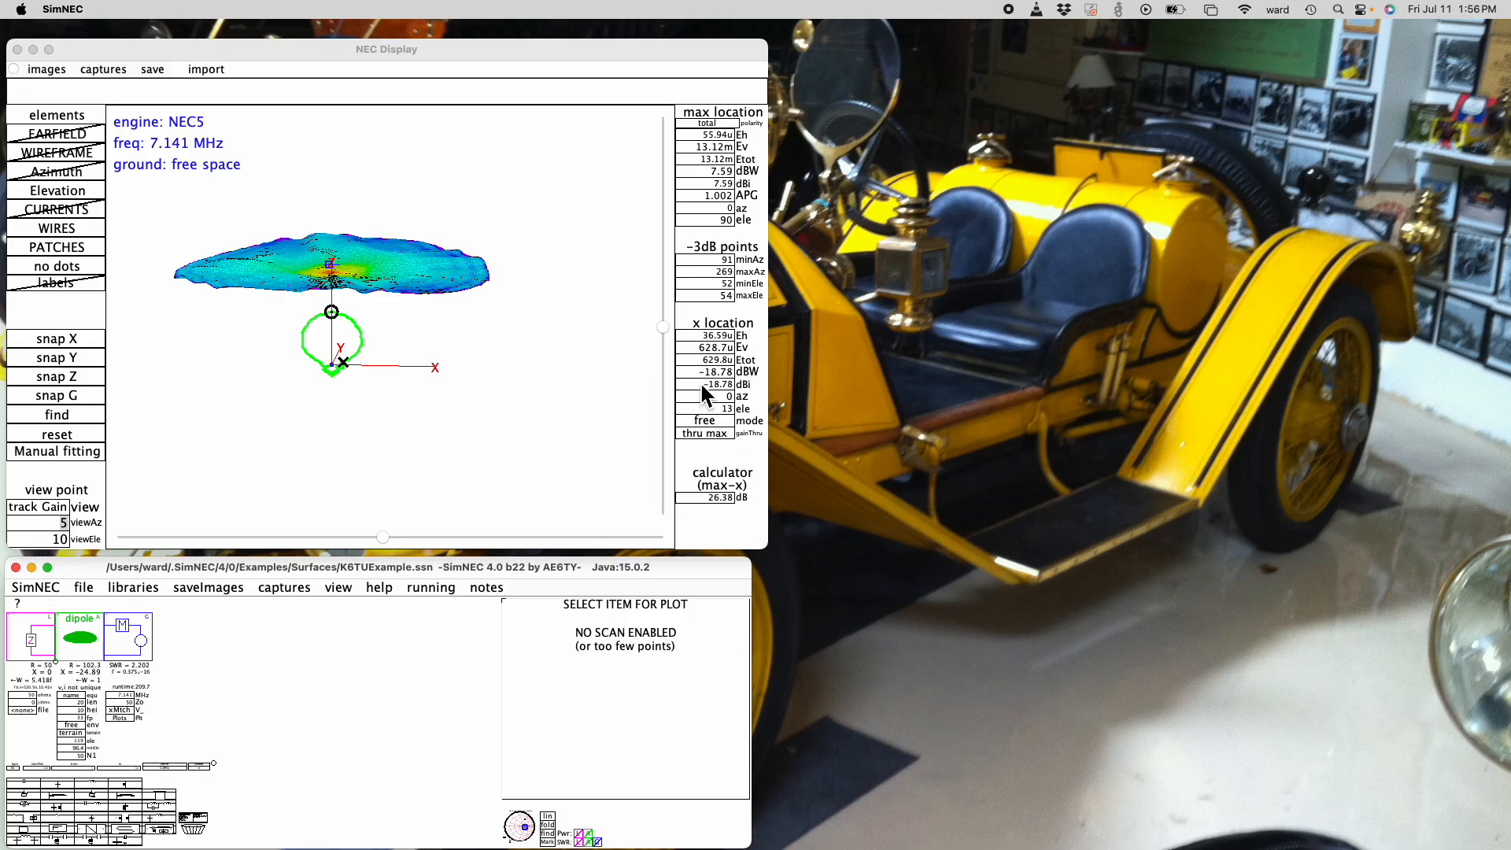
mouse_move(663, 329)
mouse_down()
mouse_move(673, 381)
mouse_move(664, 354)
mouse_up()
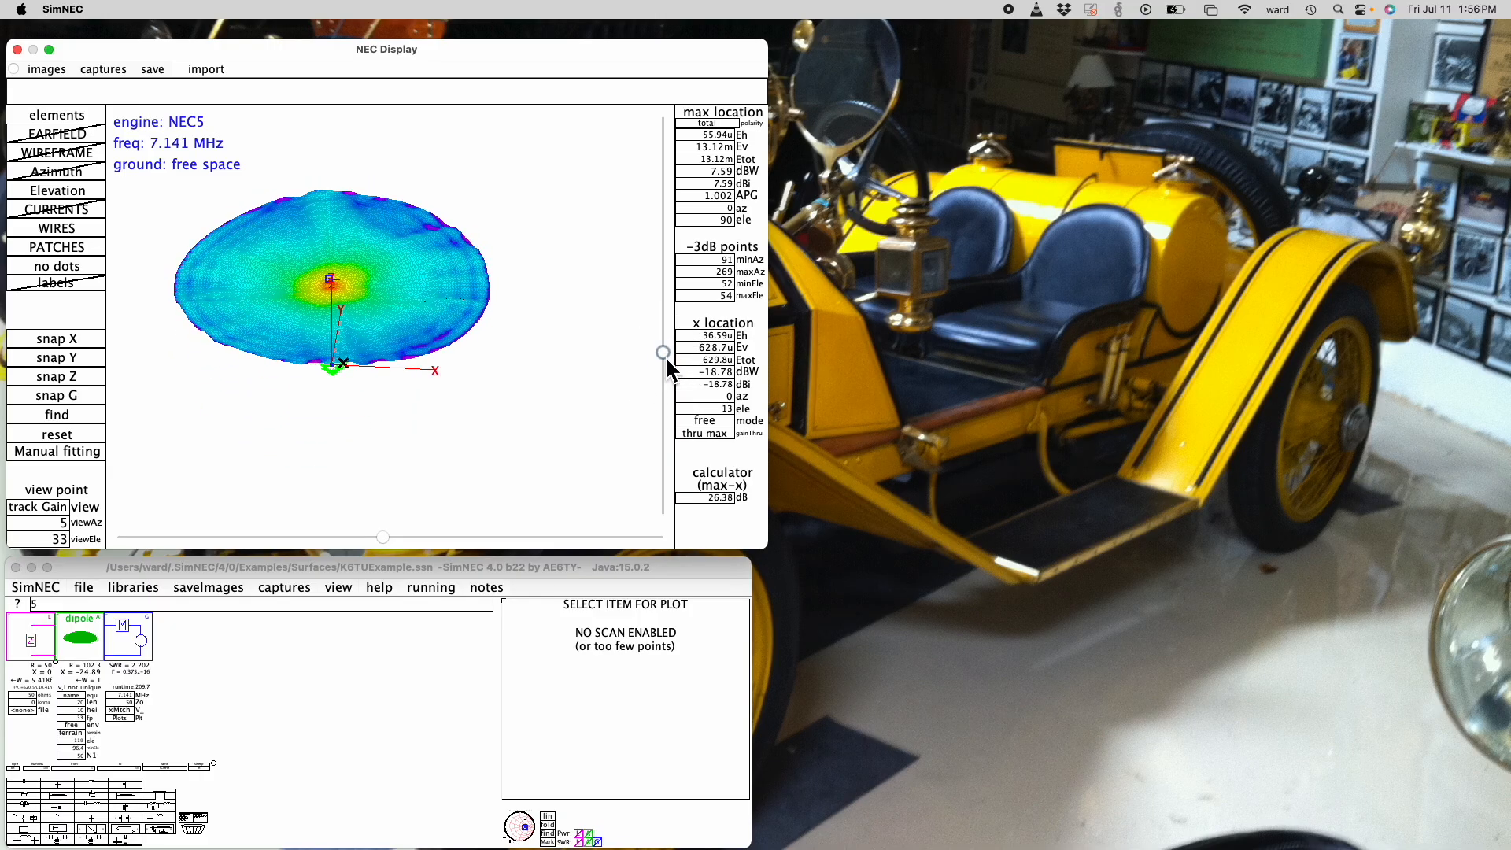
click(60, 192)
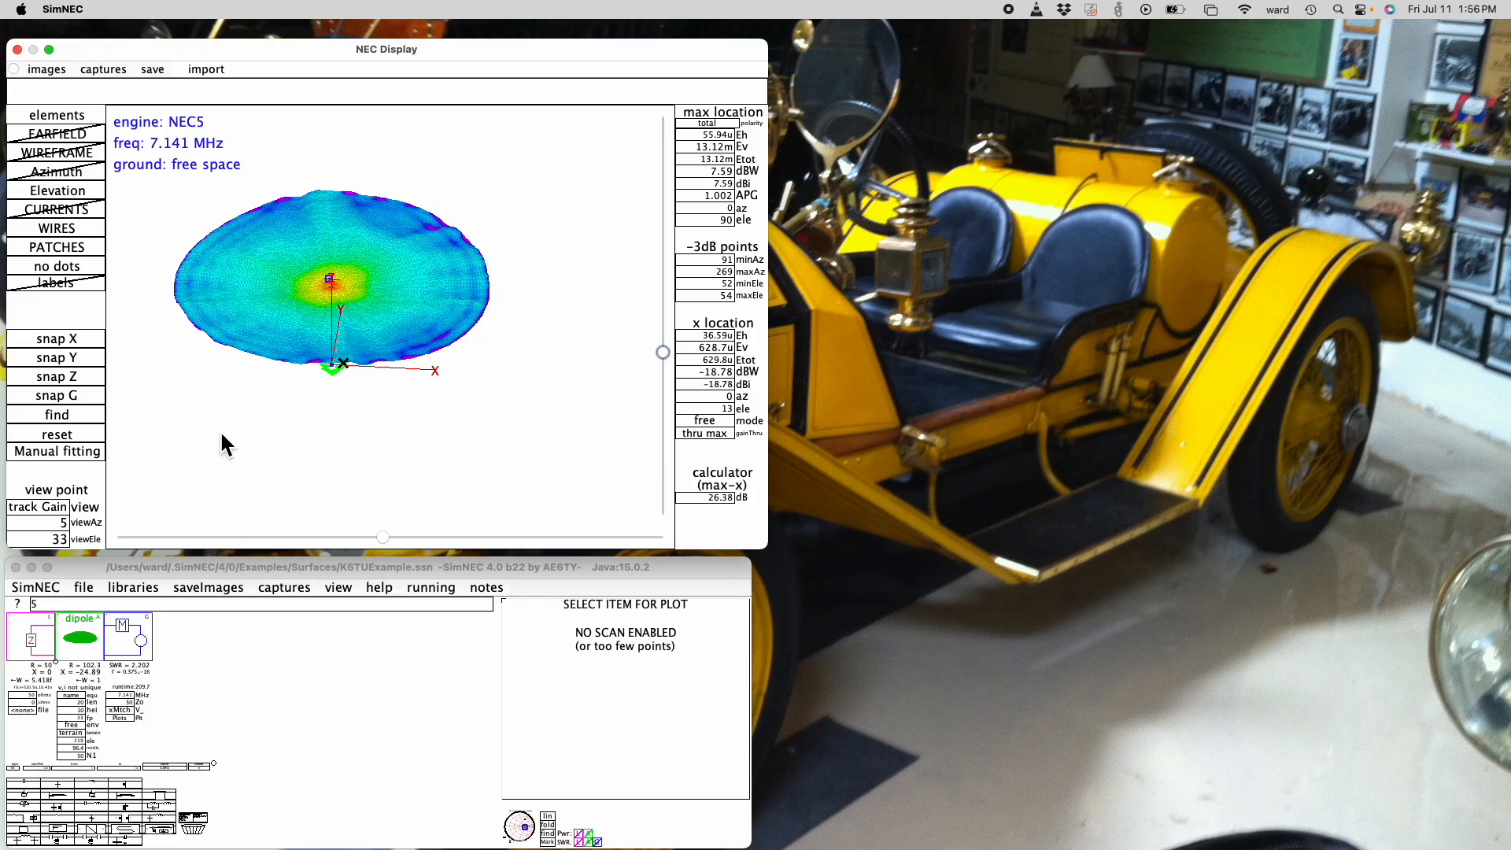
- Save the changed K6TUExample circuit and load hornfedParabola.ssn from the recent files
click(84, 588)
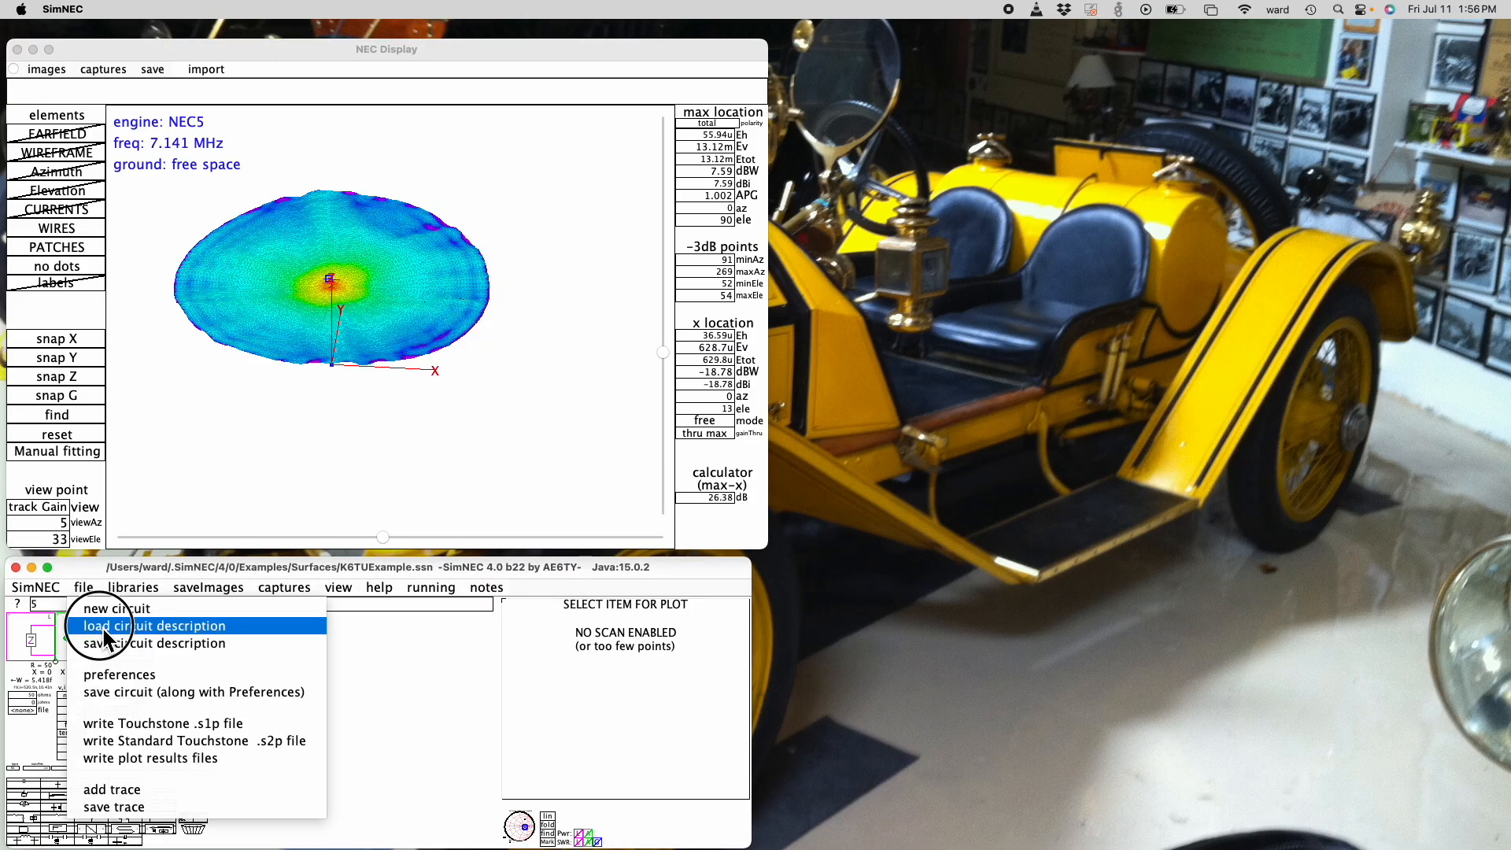
click(708, 663)
key(super+q)
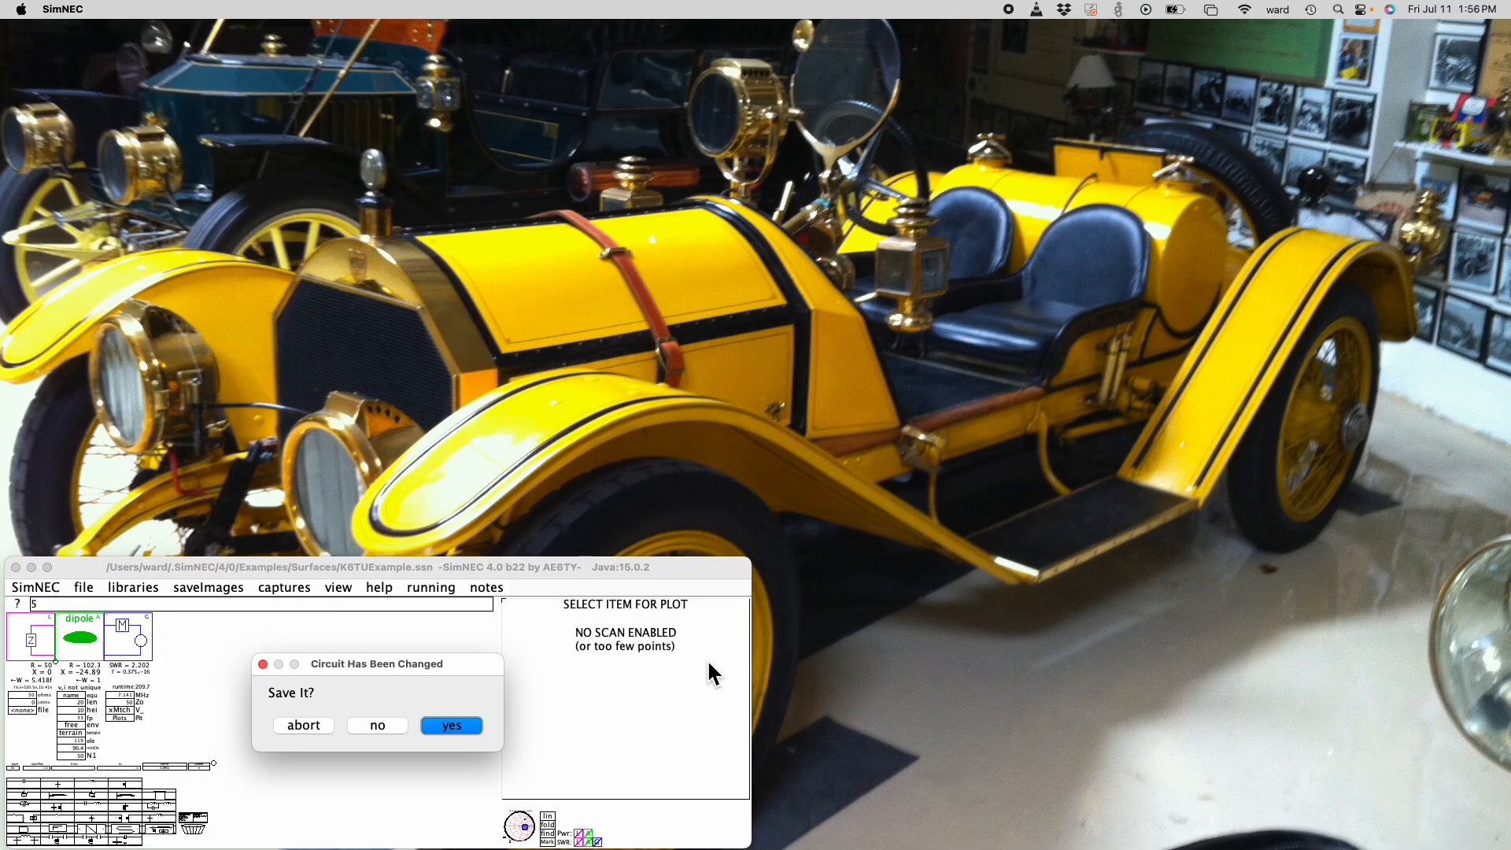
click(461, 722)
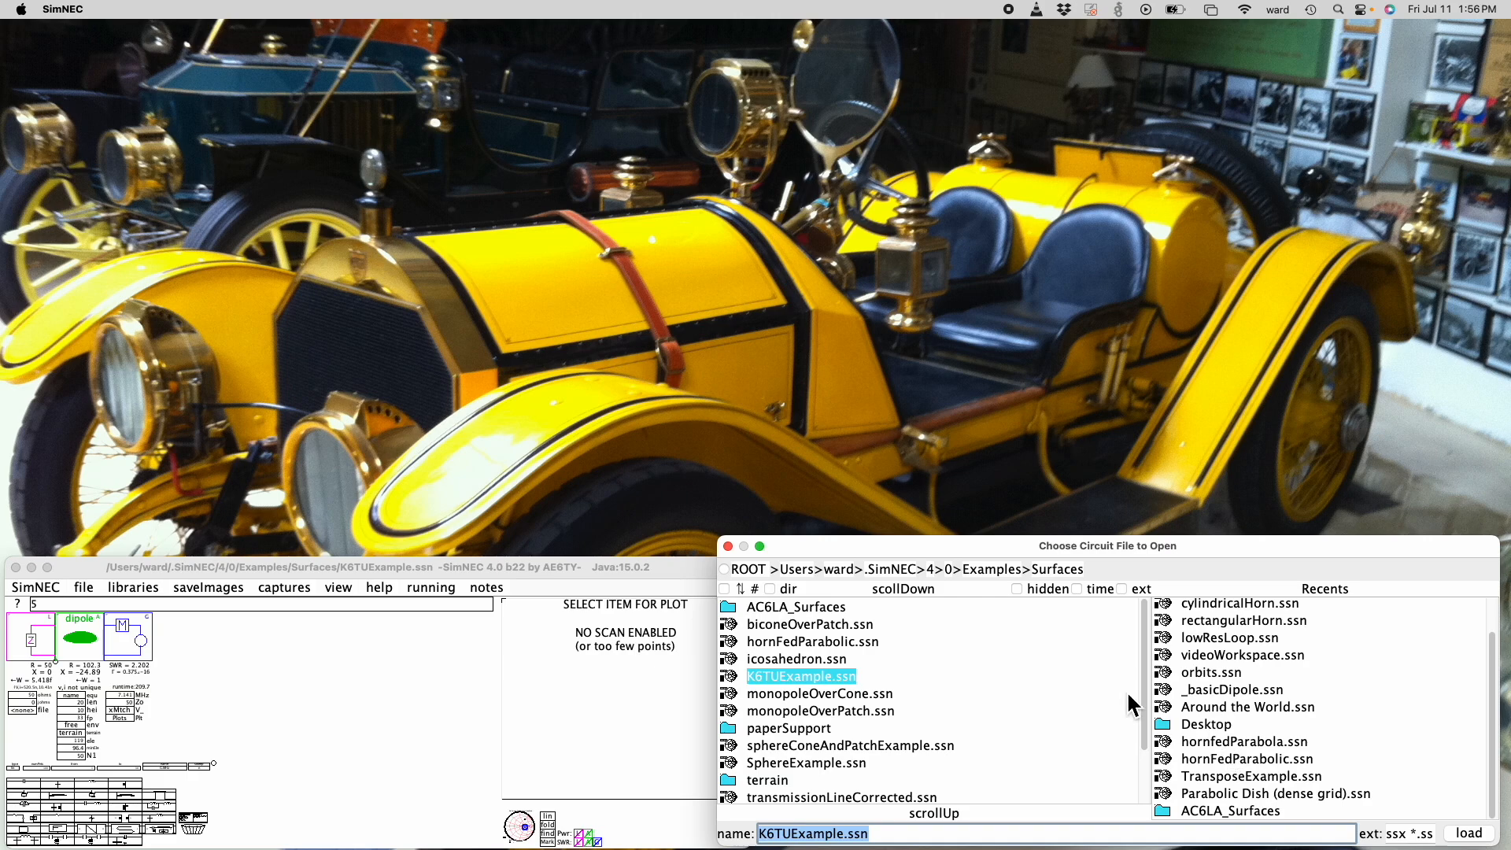
key(Return)
- Show the horn-fed parabola in the NEC Display and switch its antenna model from patches to wires
click(345, 592)
click(358, 612)
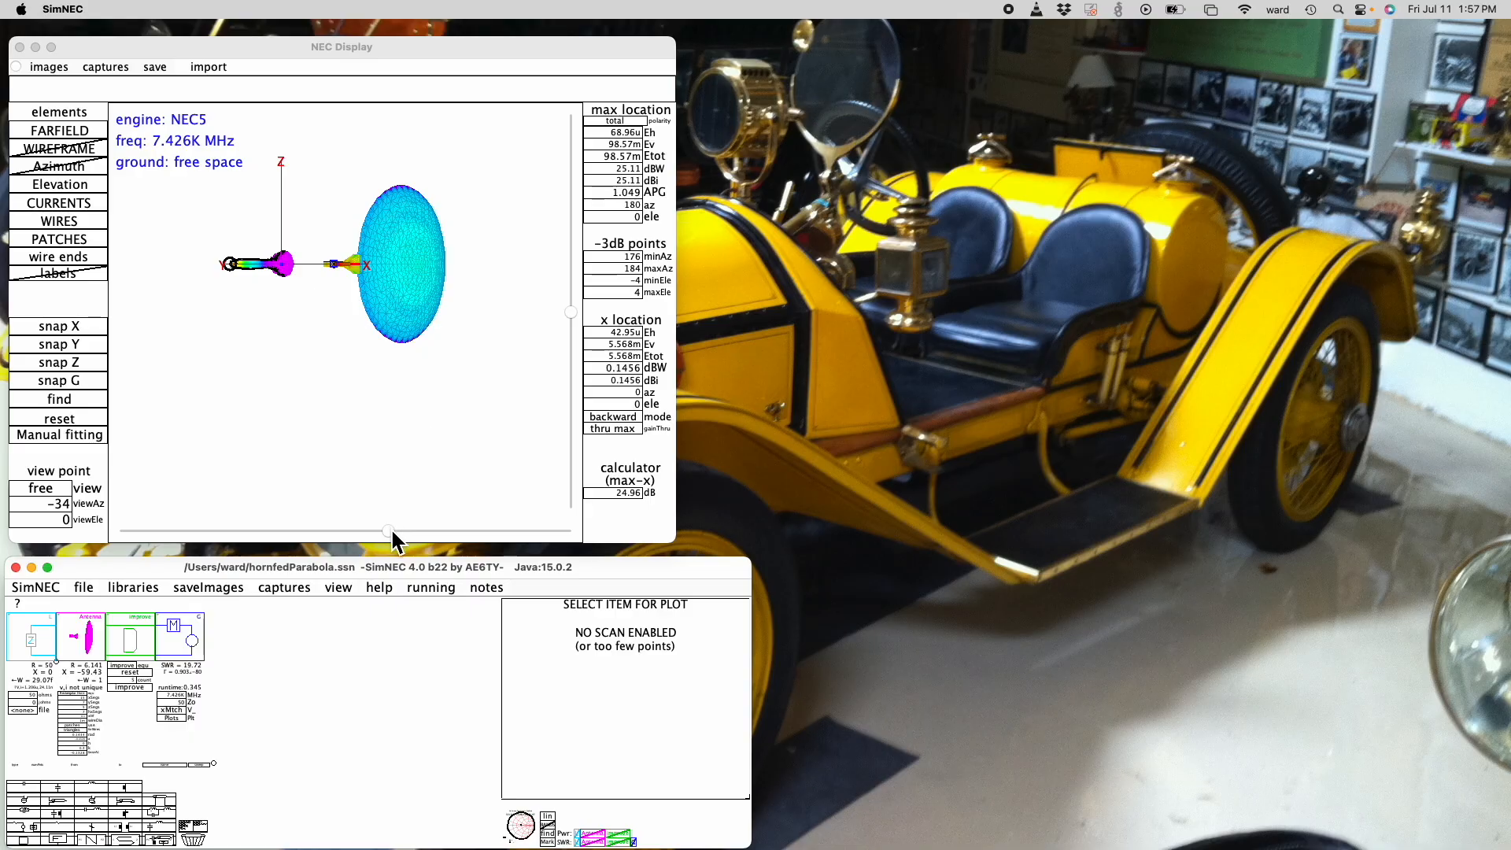
drag(393, 535, 358, 530)
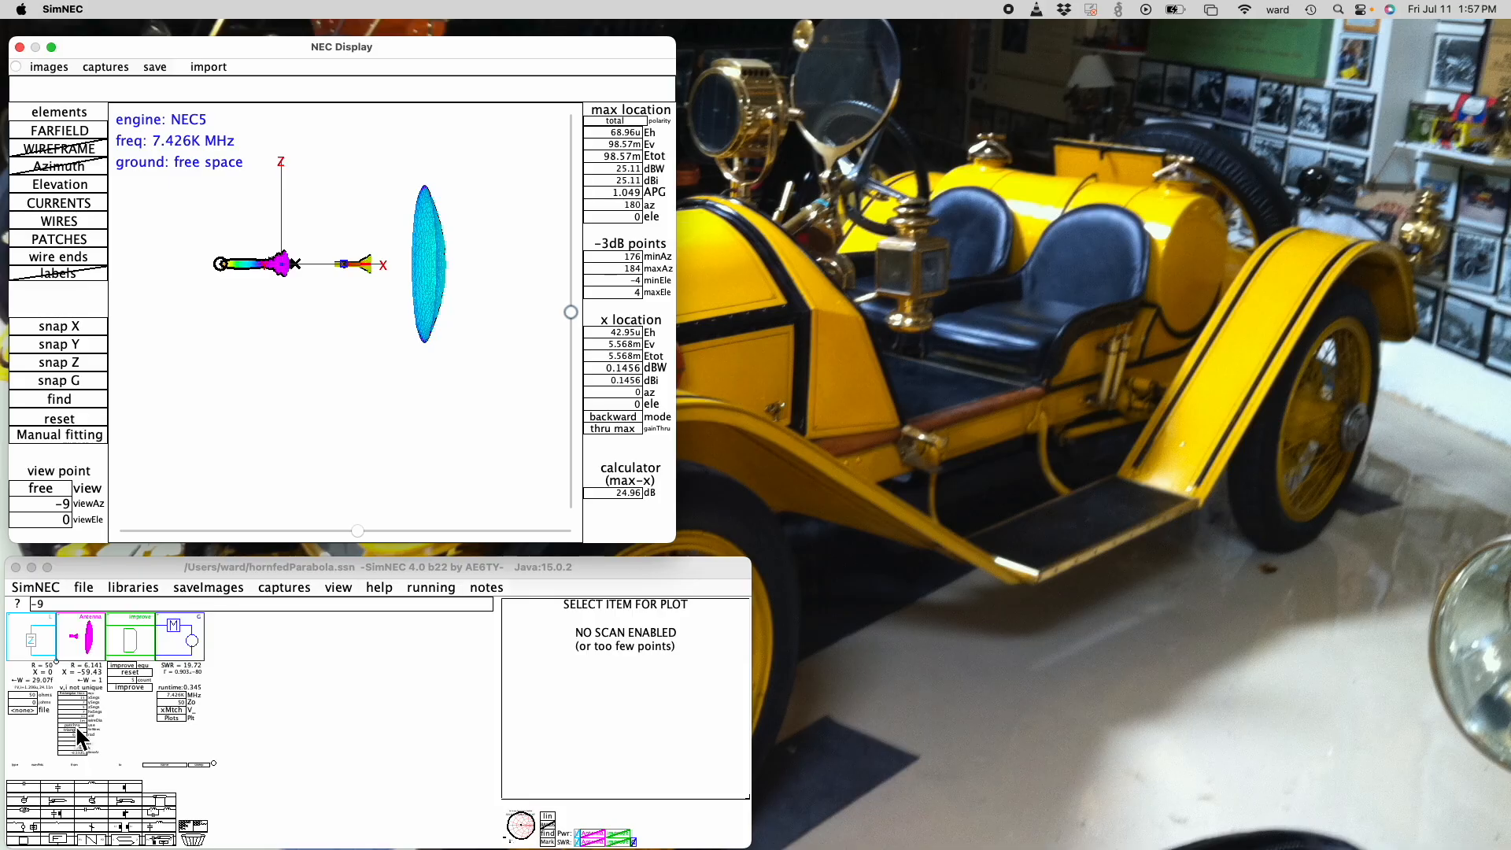
drag(215, 763, 228, 815)
click(101, 768)
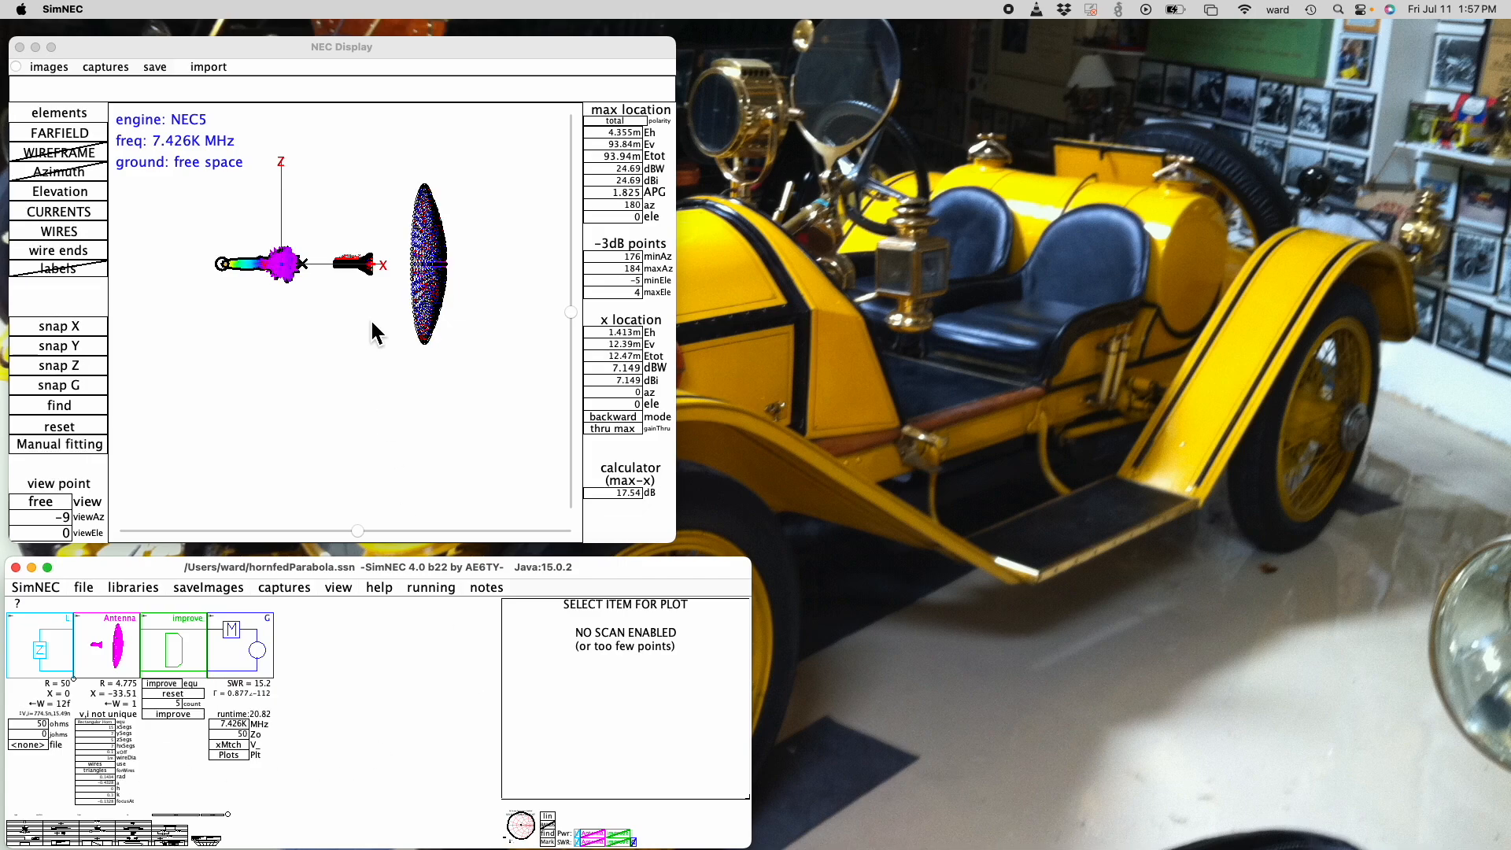
- Hide the currents and wire-end dots of the horn-fed parabola in the NEC Display and set the view azimuth to -45
click(69, 210)
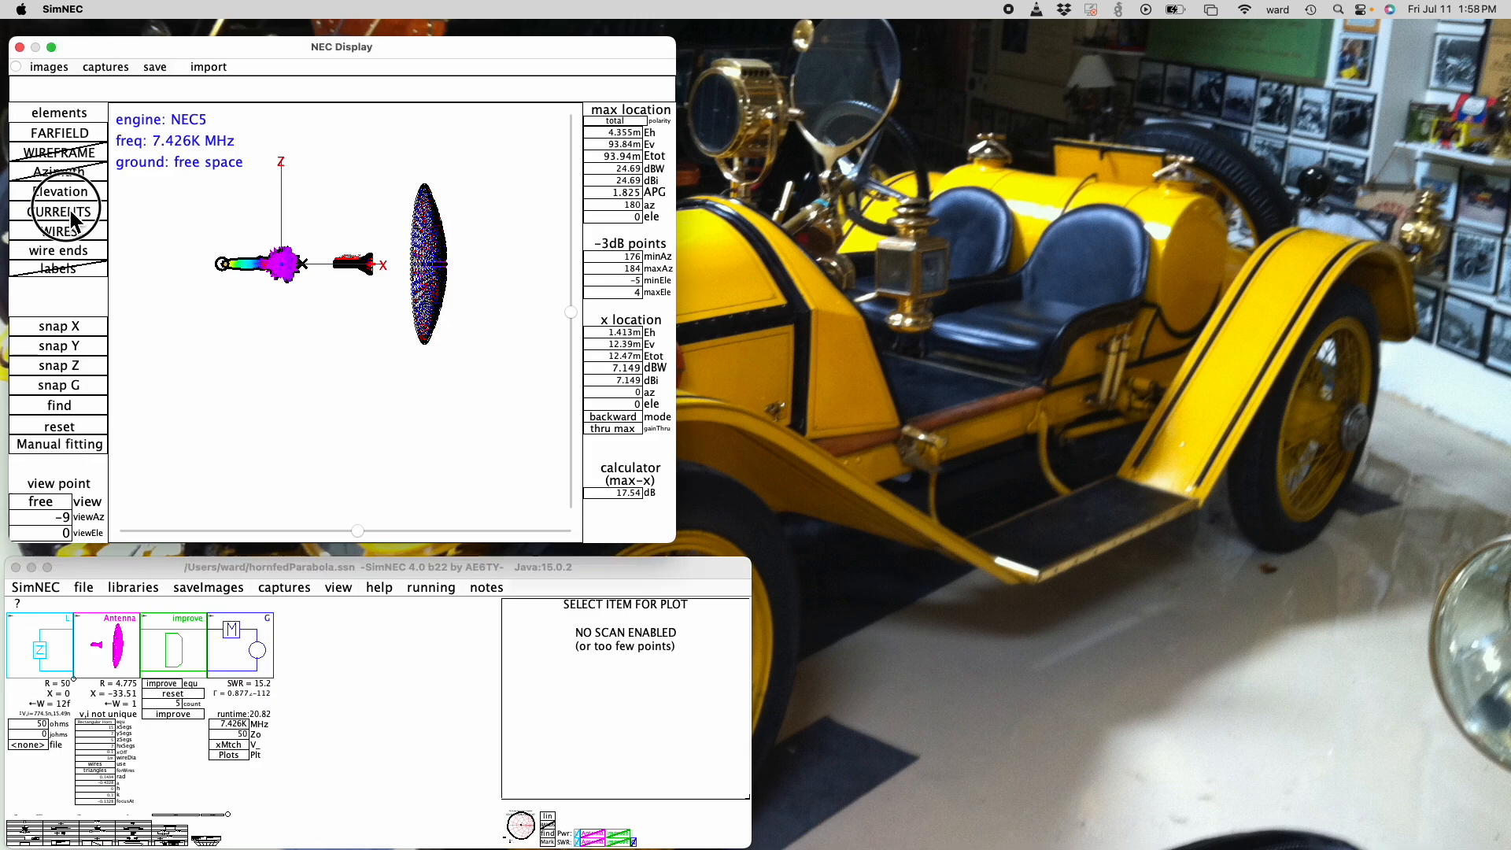
click(59, 253)
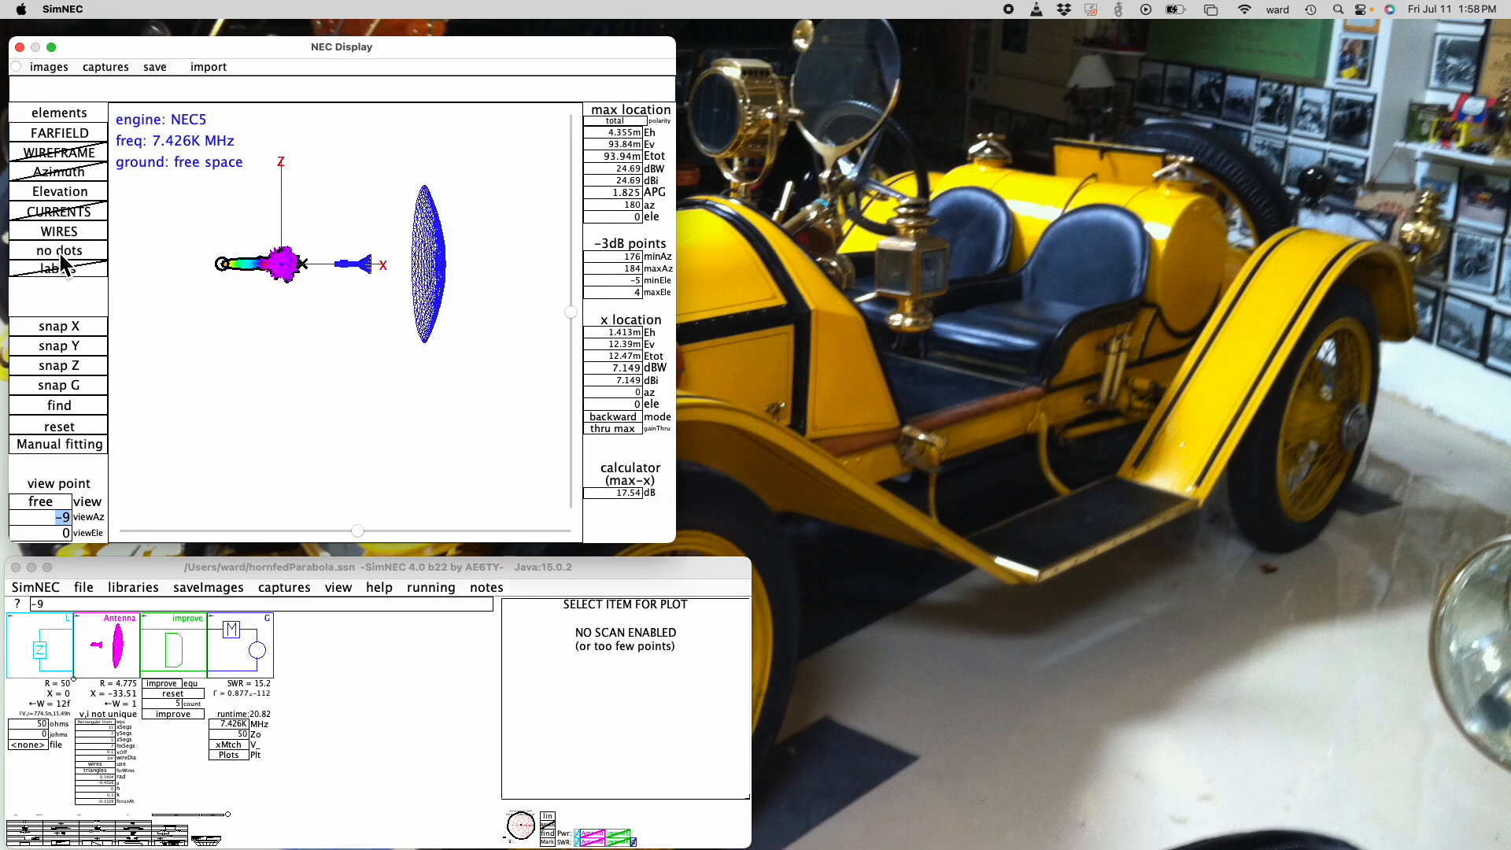
click(358, 531)
drag(358, 532, 407, 531)
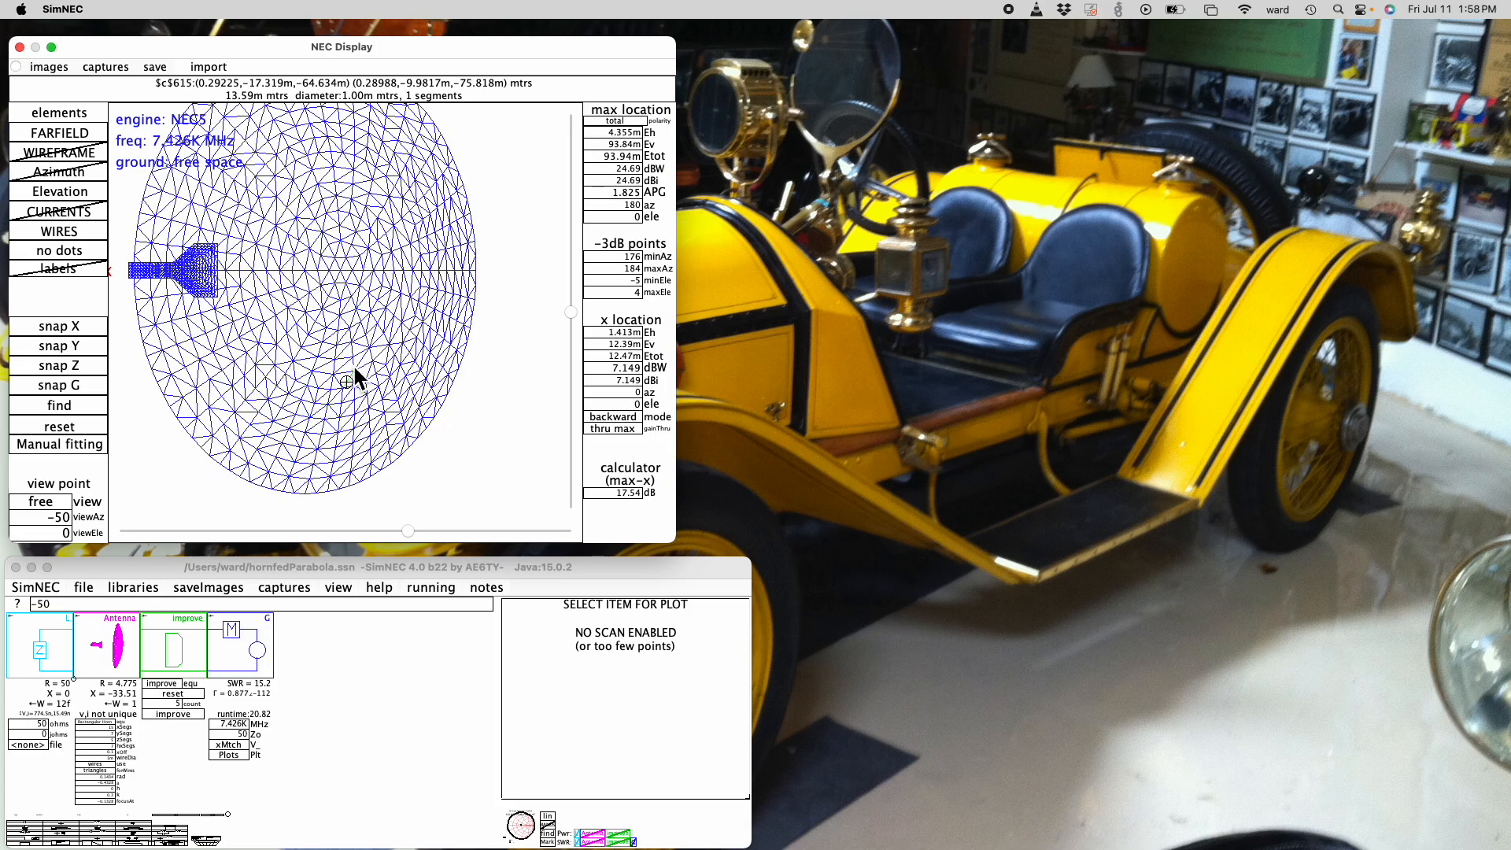
mouse_move(407, 531)
mouse_down()
mouse_move(386, 531)
mouse_move(425, 531)
mouse_move(402, 531)
mouse_up()
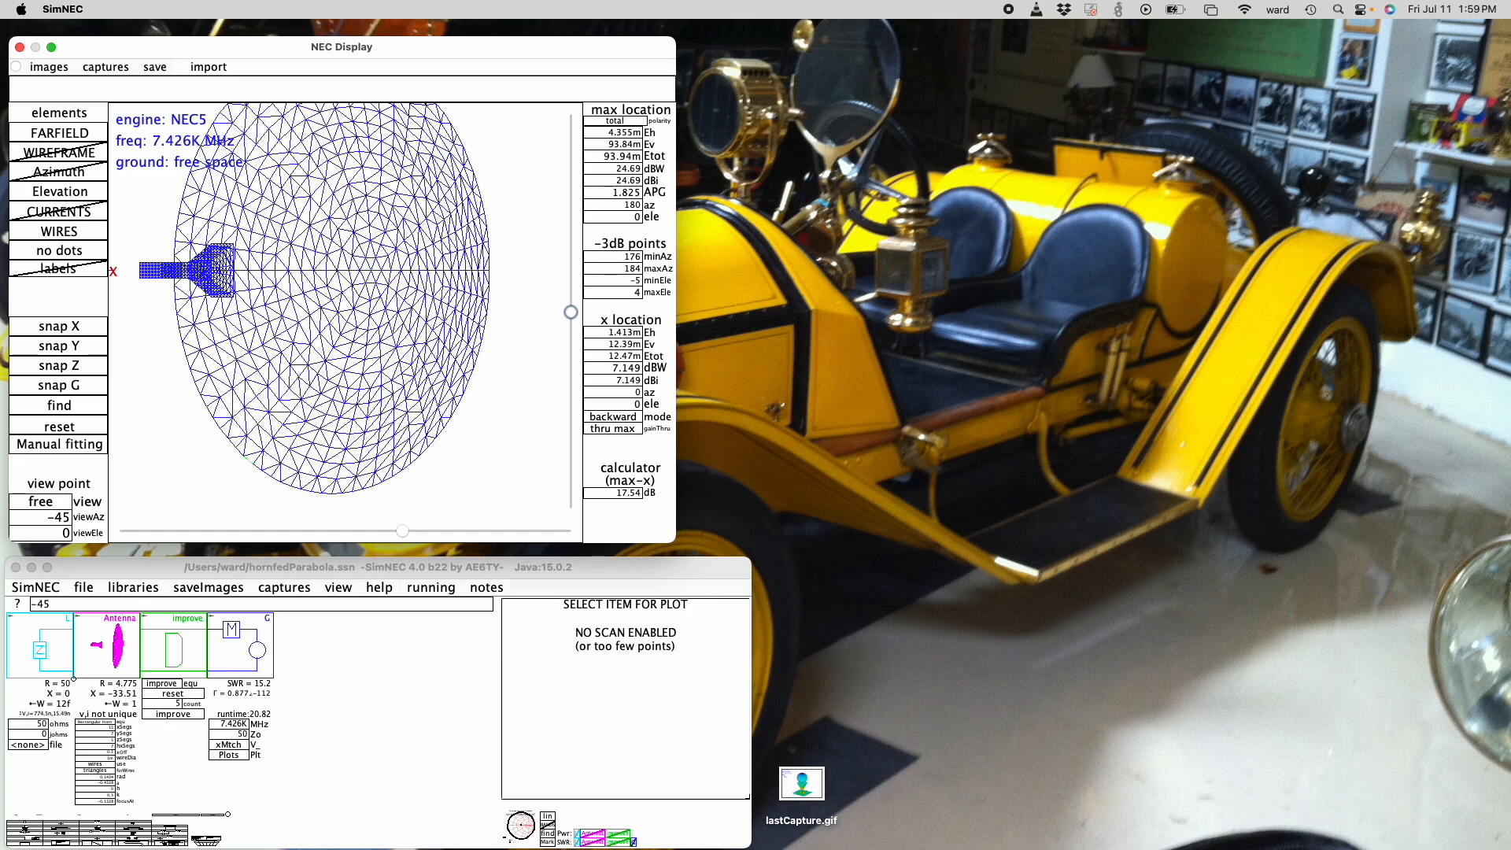
- Examine the Antenna script's cone, dipole feed, horn bell and waveguide patch definitions
drag(480, 849, 984, 214)
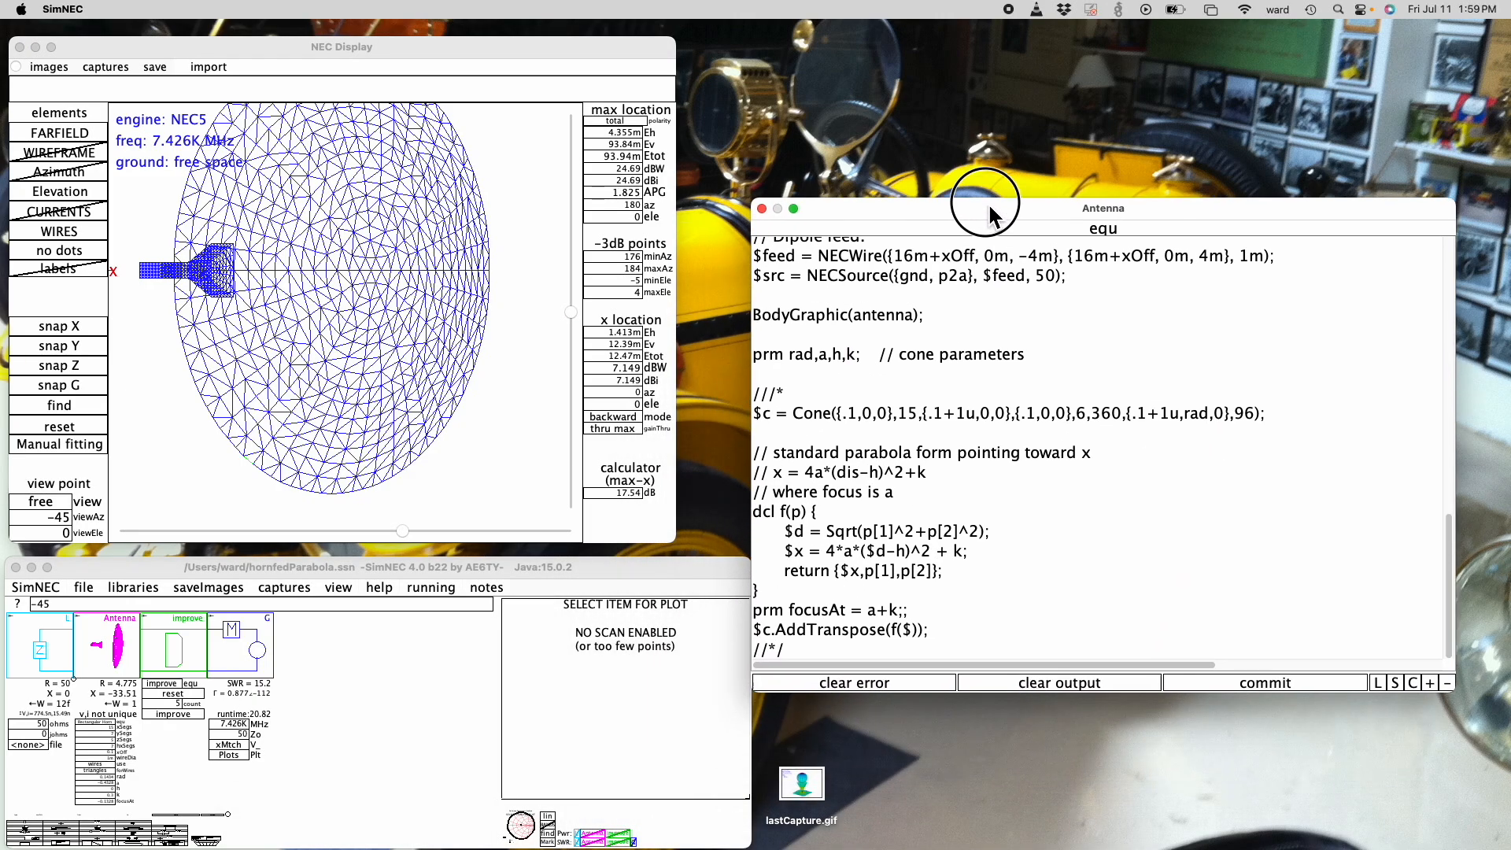
scroll(905, 297, up, 3)
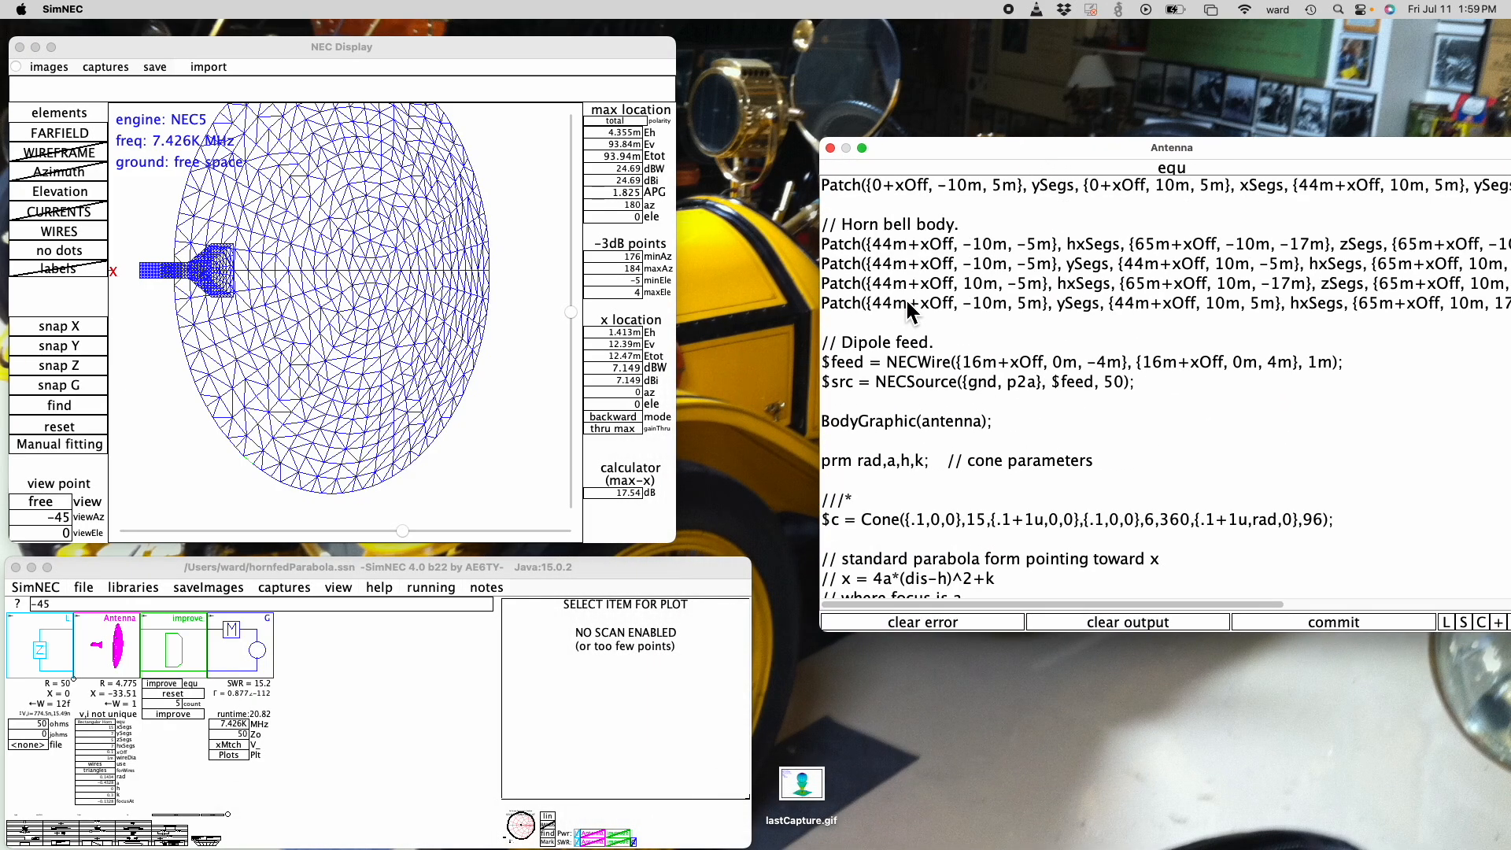
scroll(906, 300, up, 5)
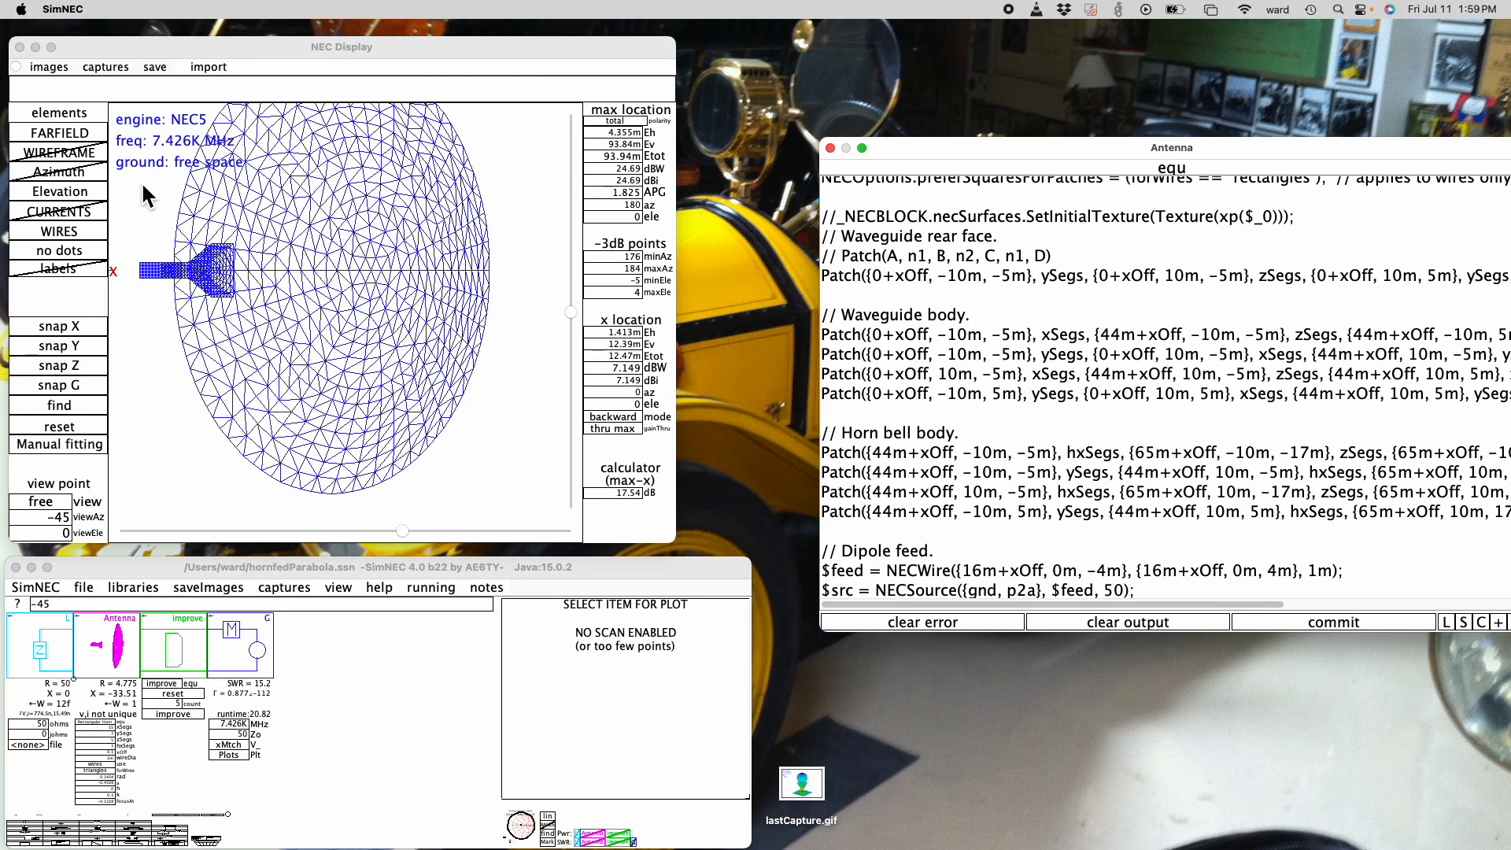
- Load videoWorkspace.ssn and hide its far-field and elevation plots in the NEC Display, leaving the dipole in an angled view
click(88, 590)
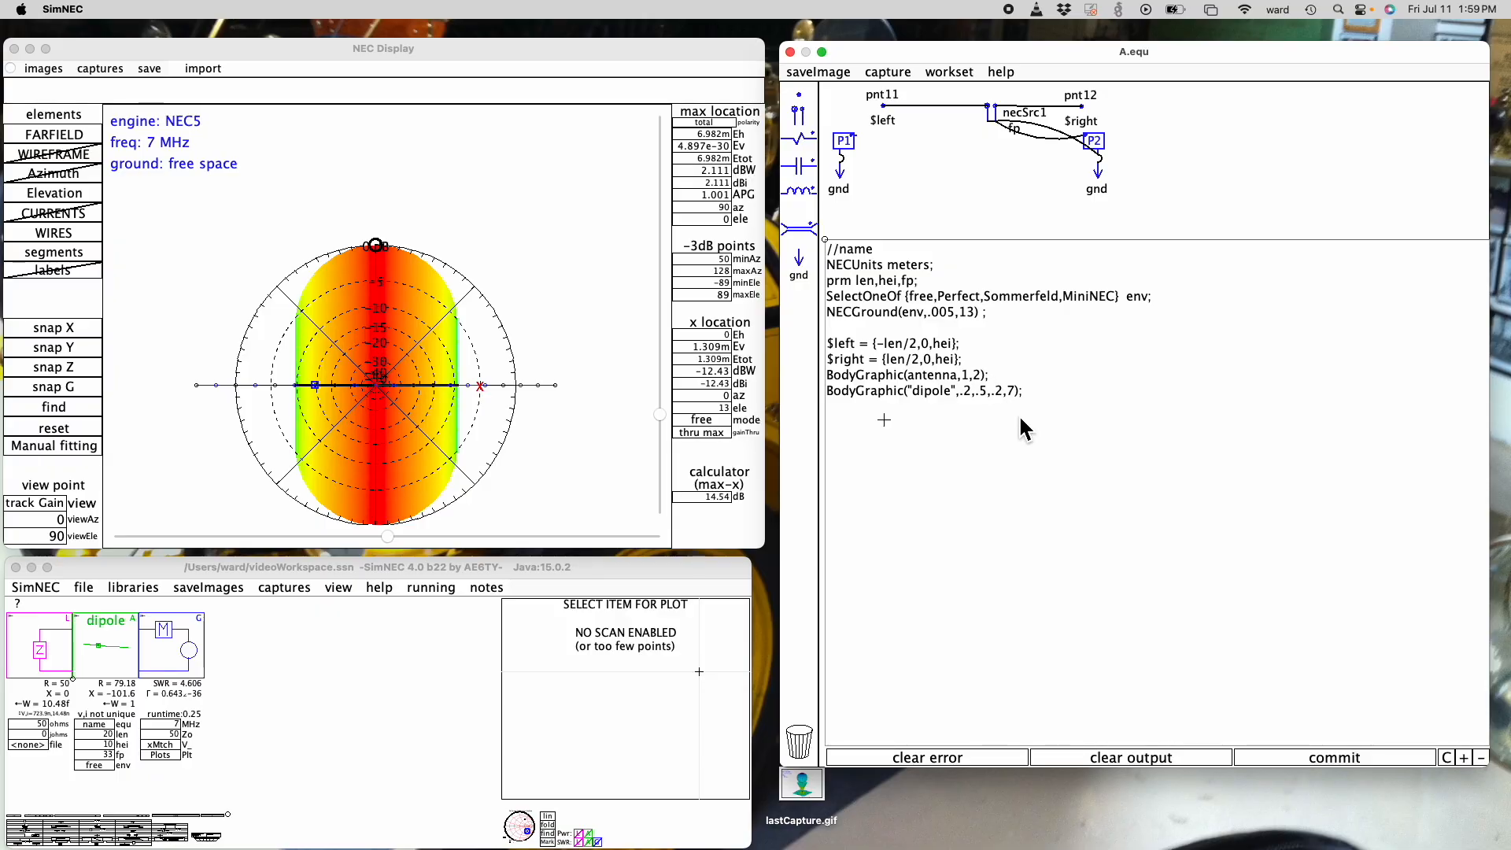
click(59, 138)
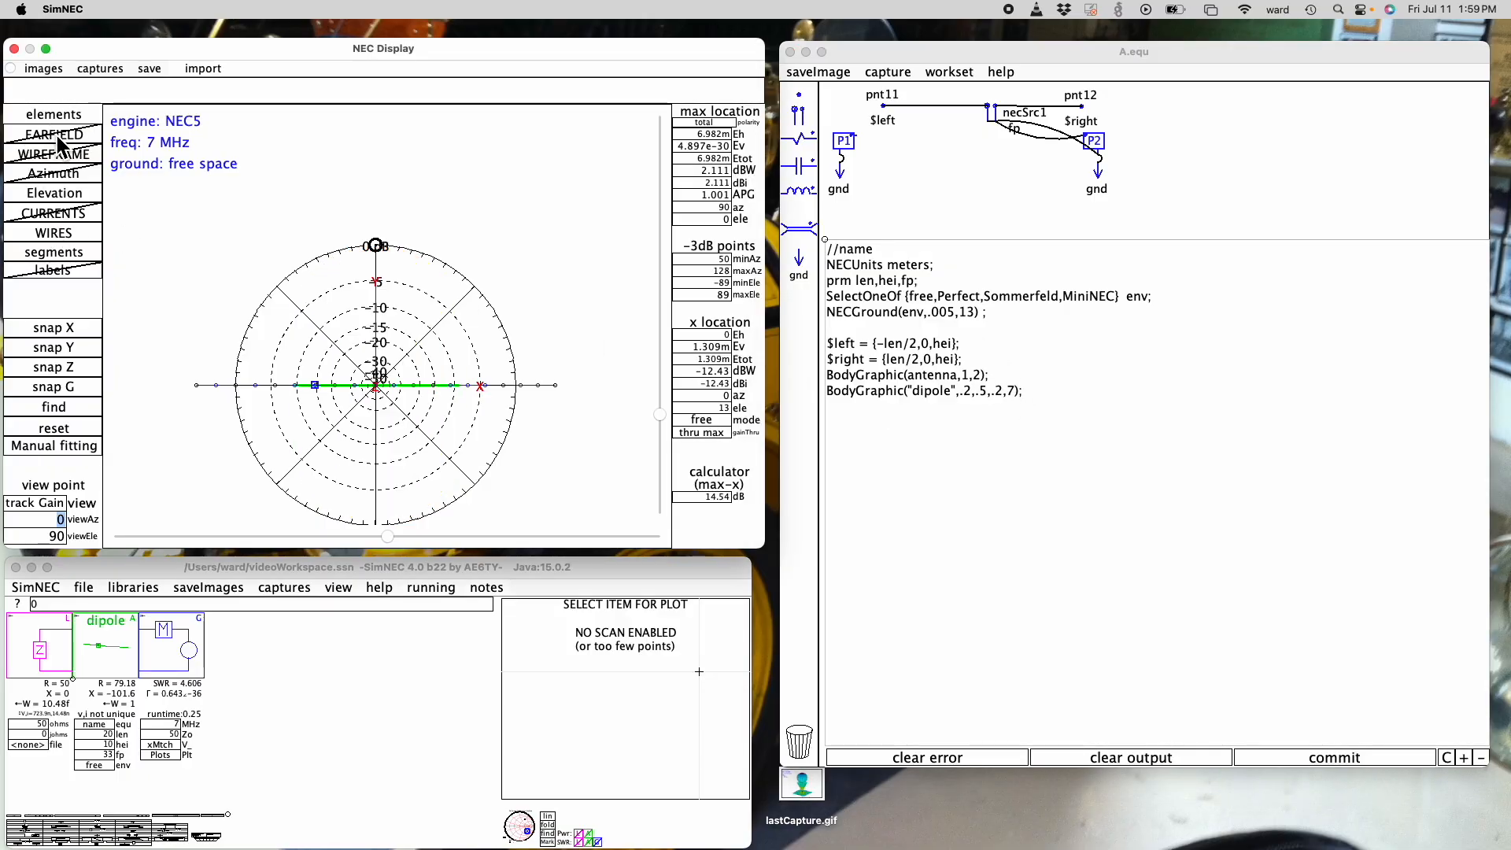
click(61, 196)
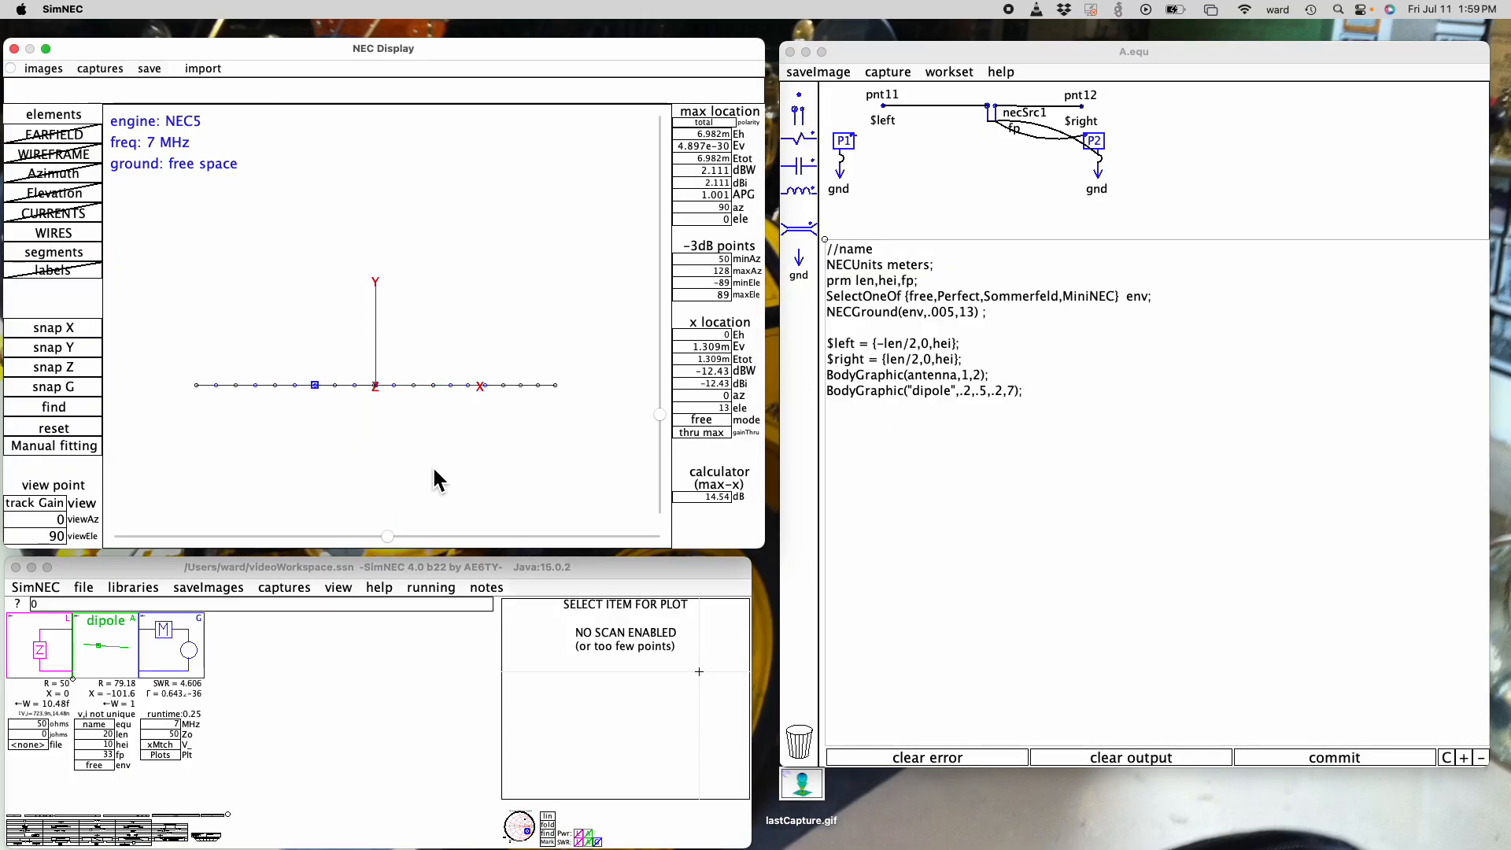
click(66, 429)
click(67, 433)
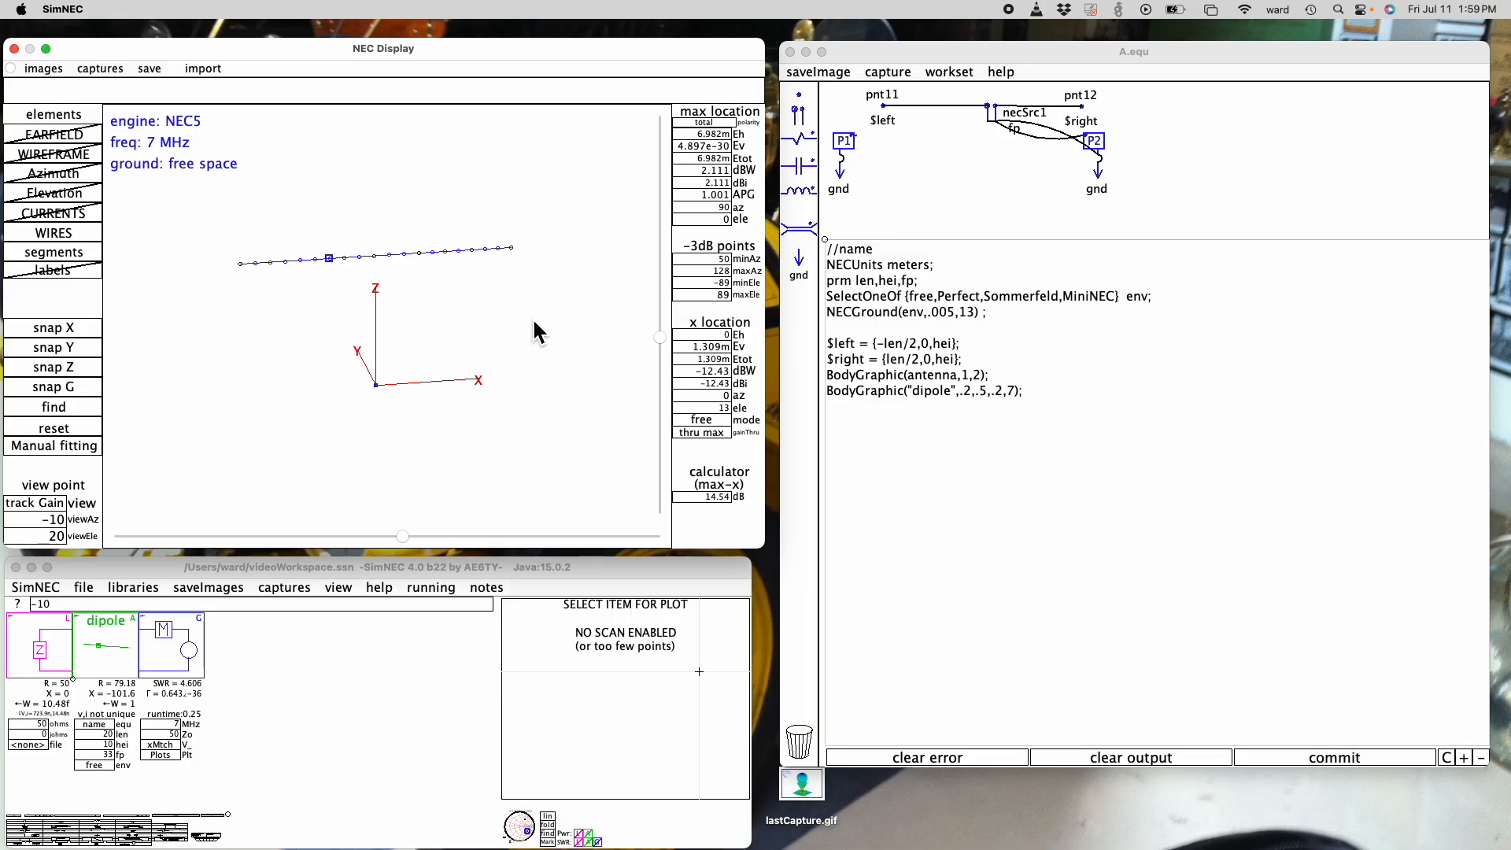
- Begin a $p = Patch definition below the dipole code with first corner {0,0,0} and 5 segments on the first edge
click(909, 433)
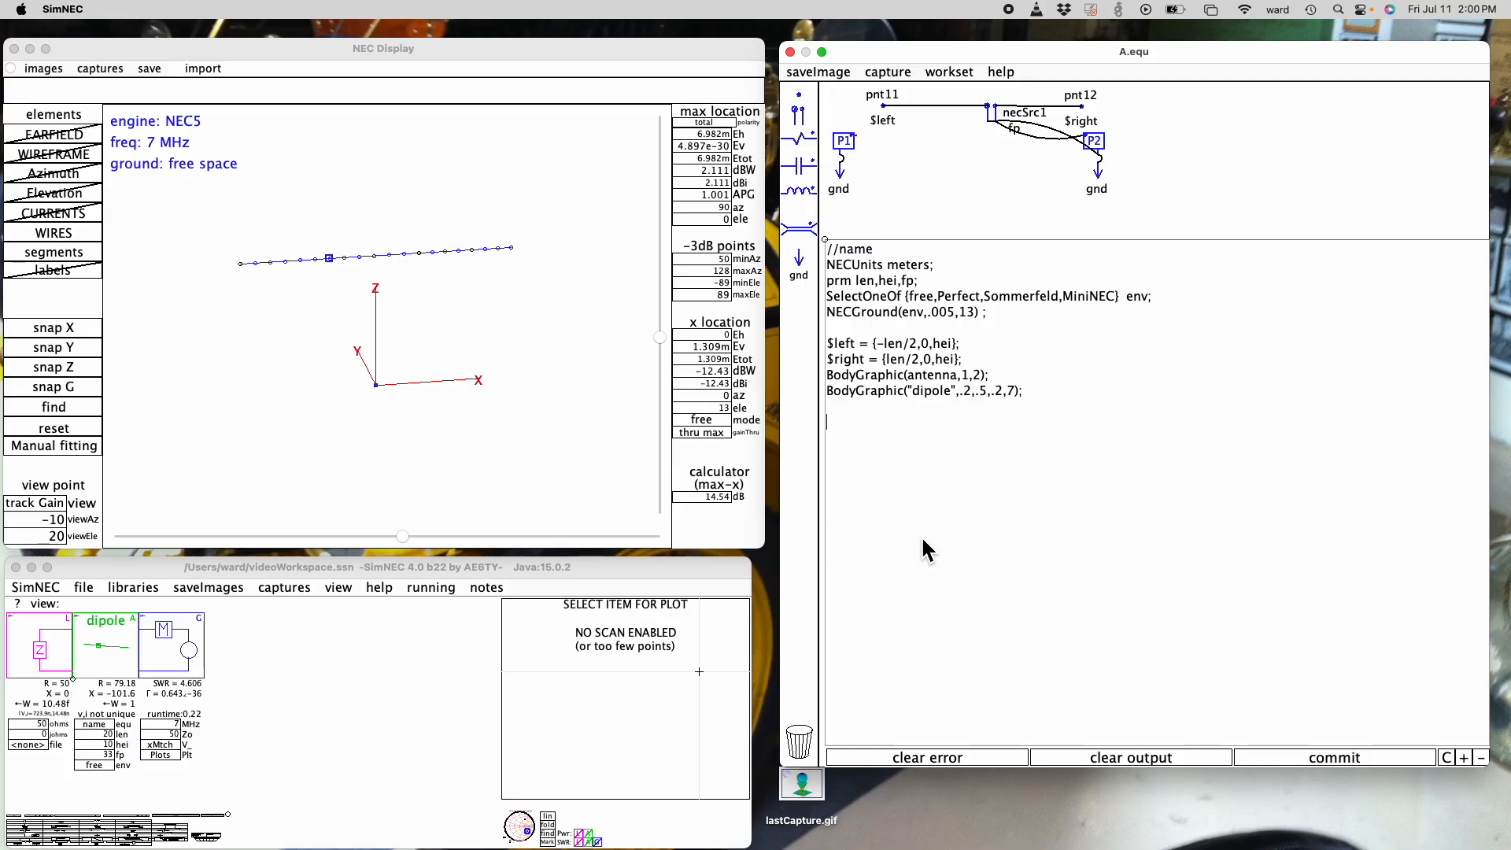
text($p = Patch())
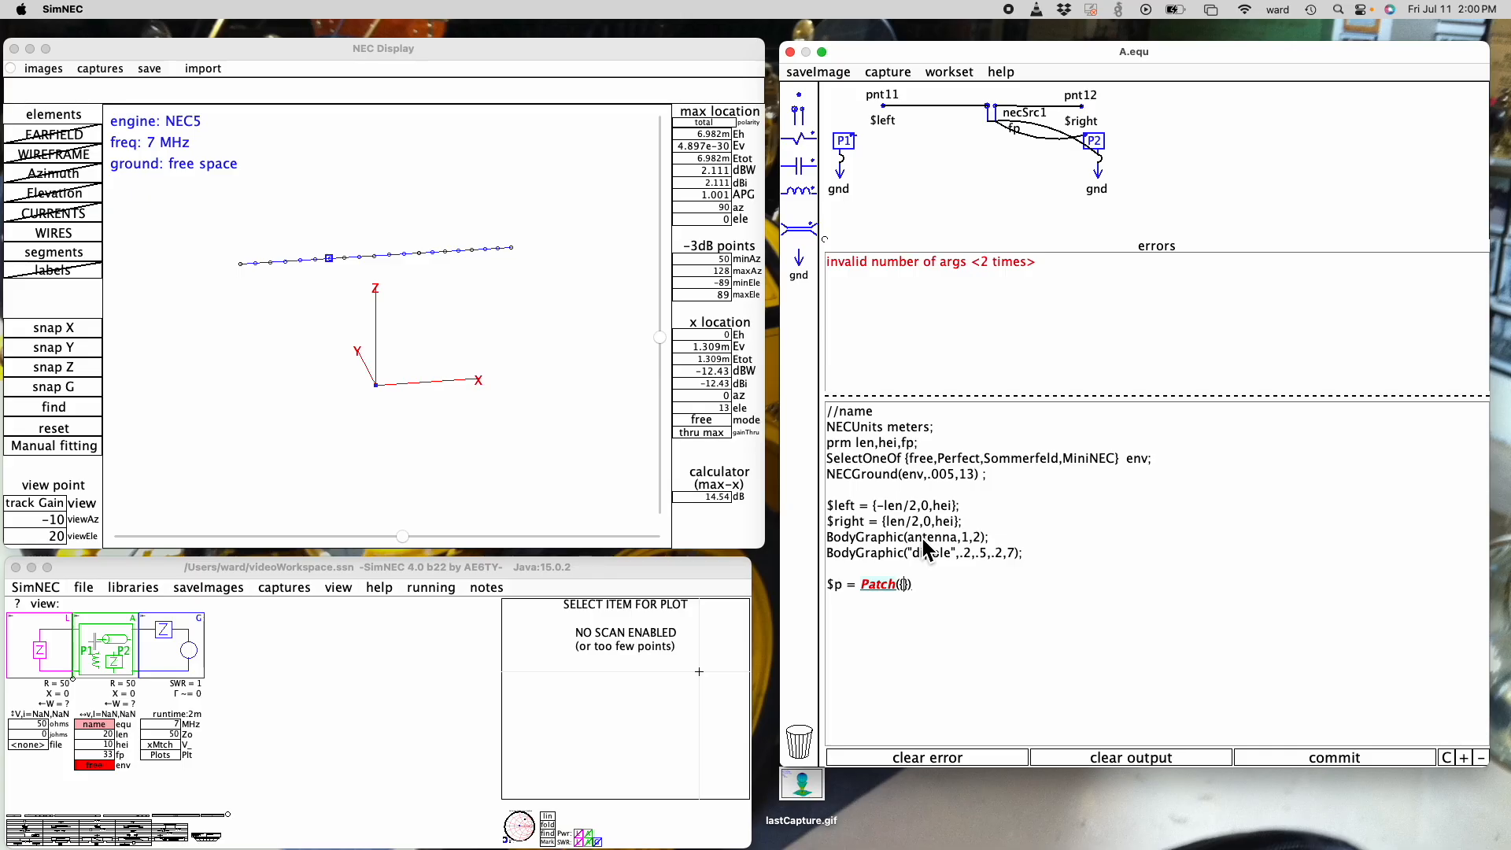
text(0,0,0)
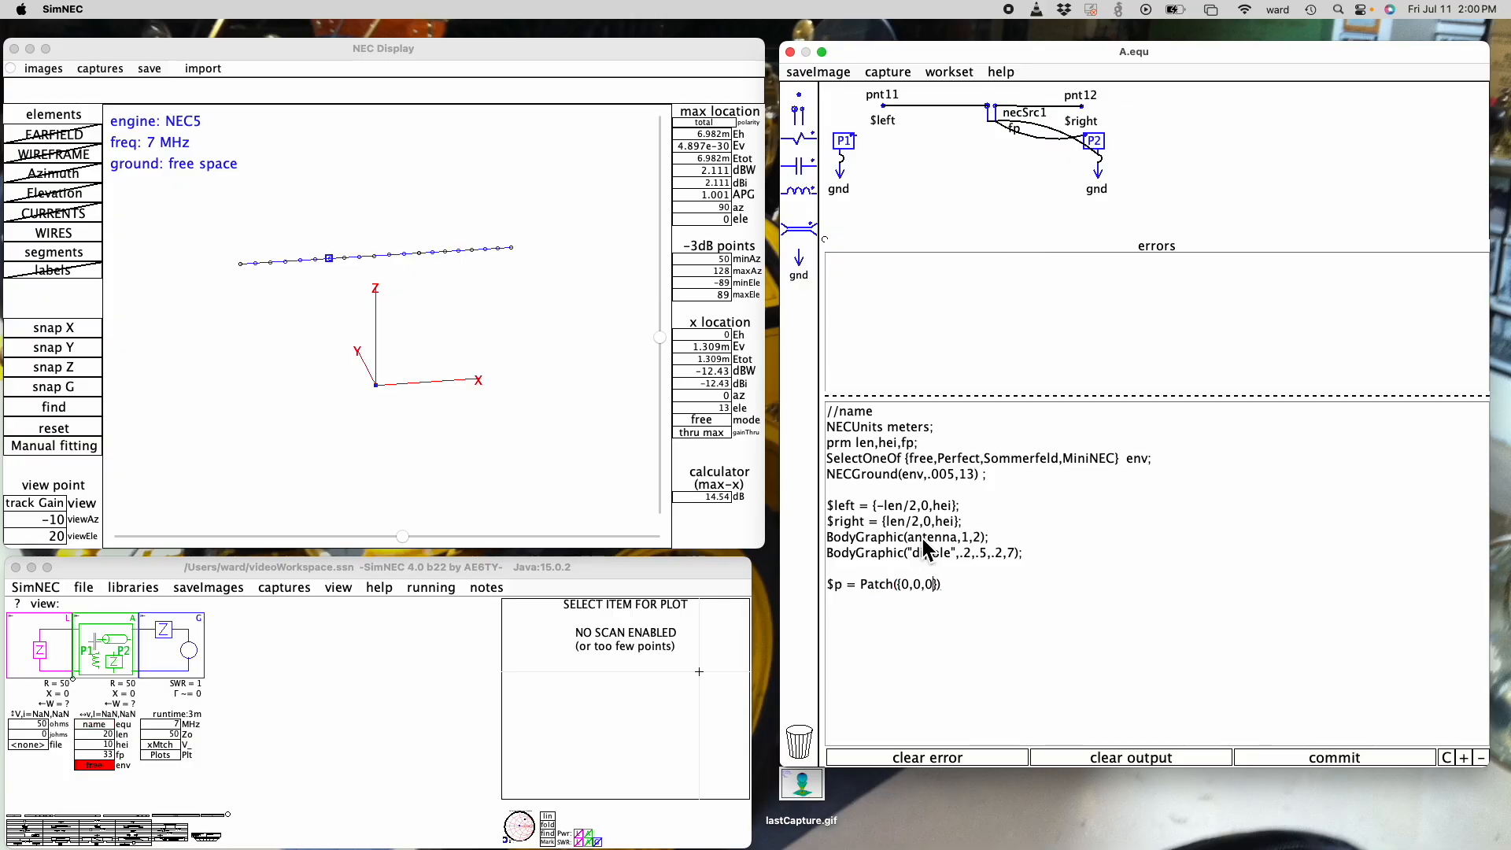
key(Right)
text(,)
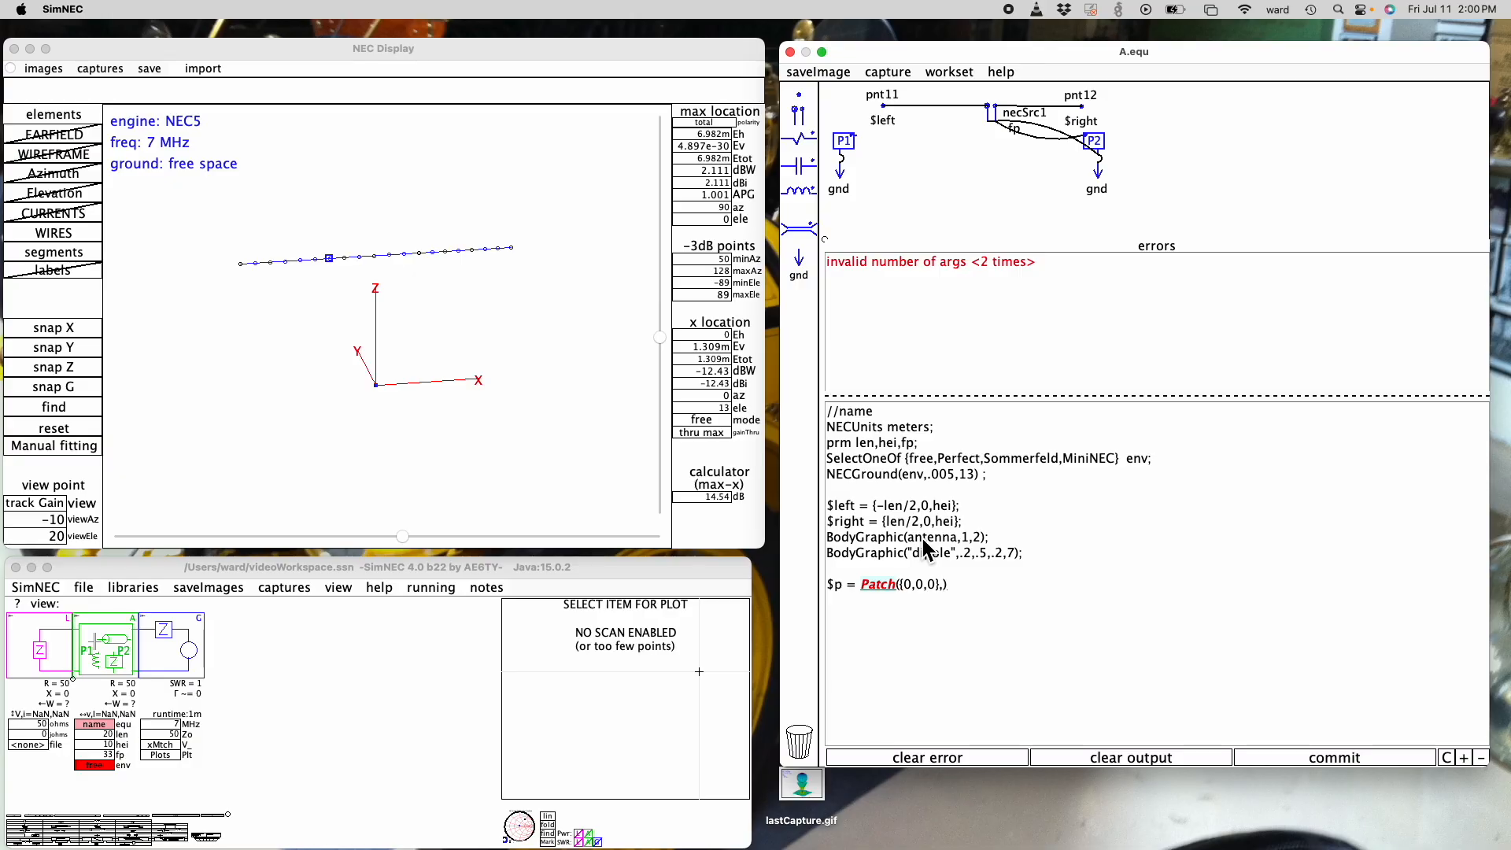
text(5,{0,0)
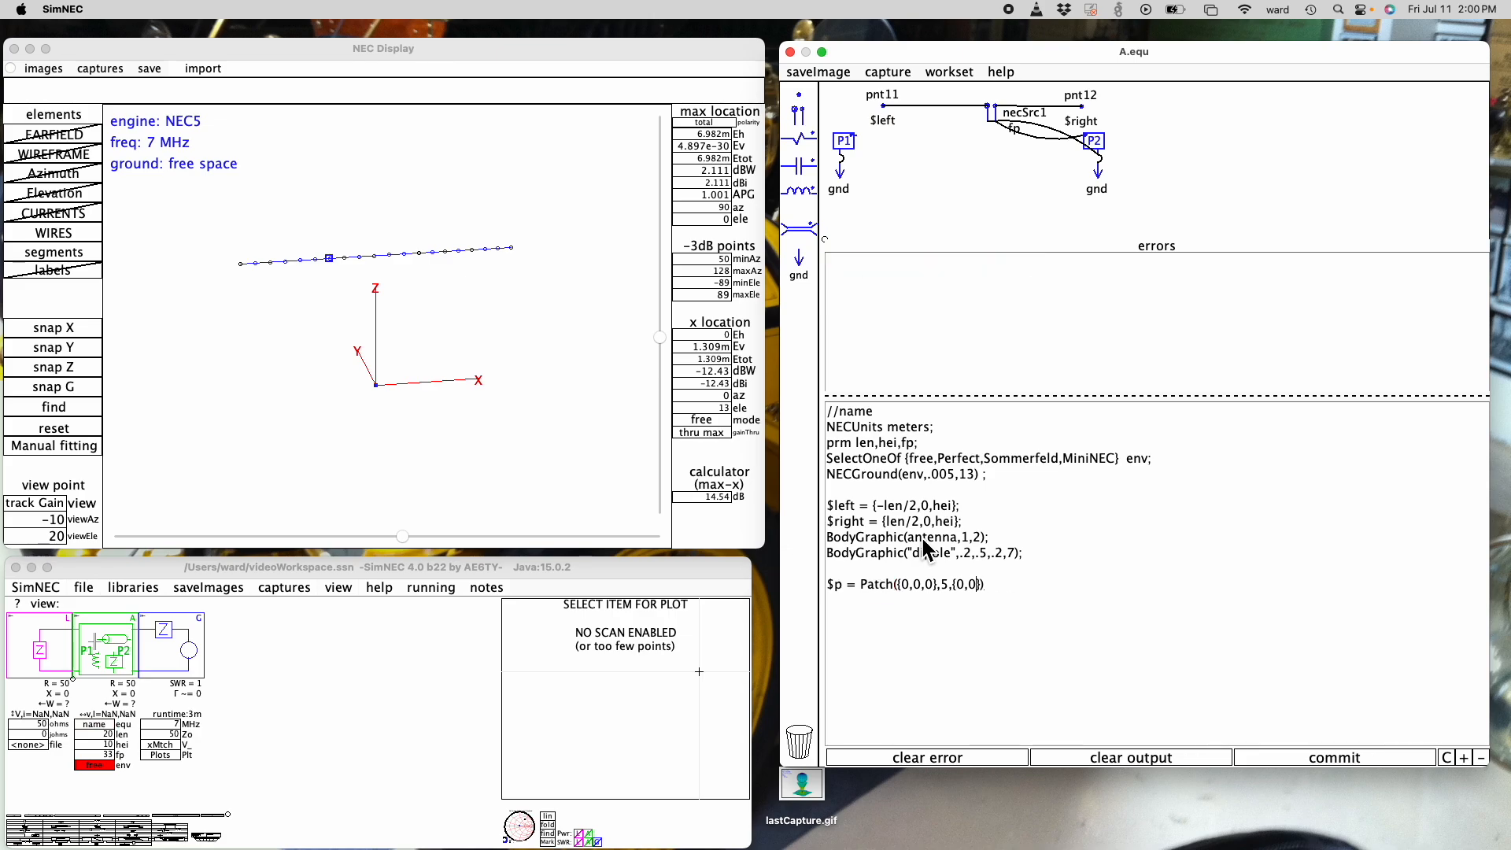
- Complete the triangular patch with corners {10,0,0} and {10,10,0}, and show it looking along the Z axis
key(BackSpace)
key(BackSpace)
key(BackSpace)
text(10,0,0},{10,10,0}))
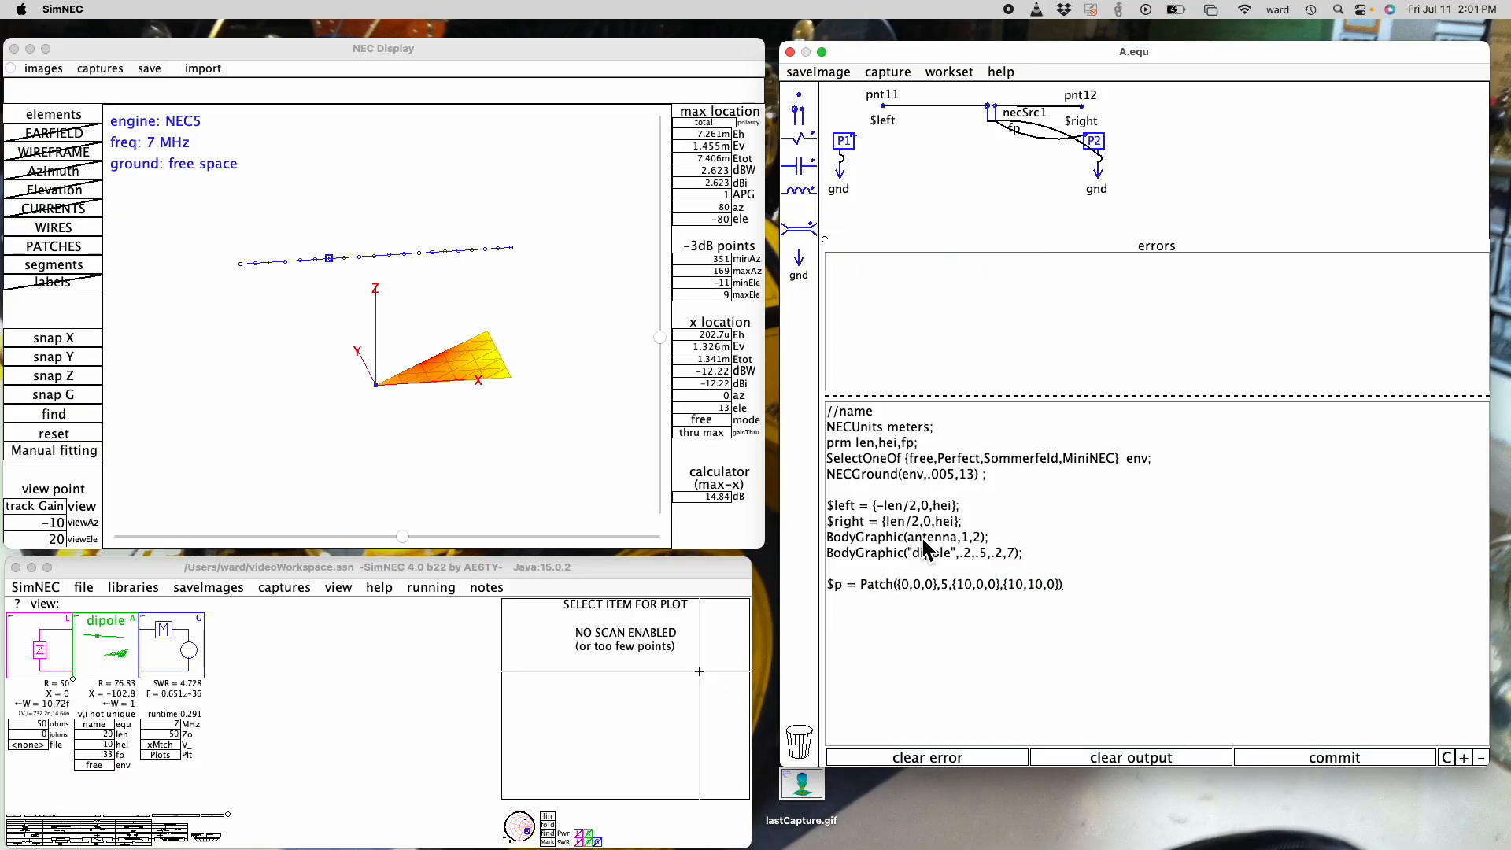
text(;)
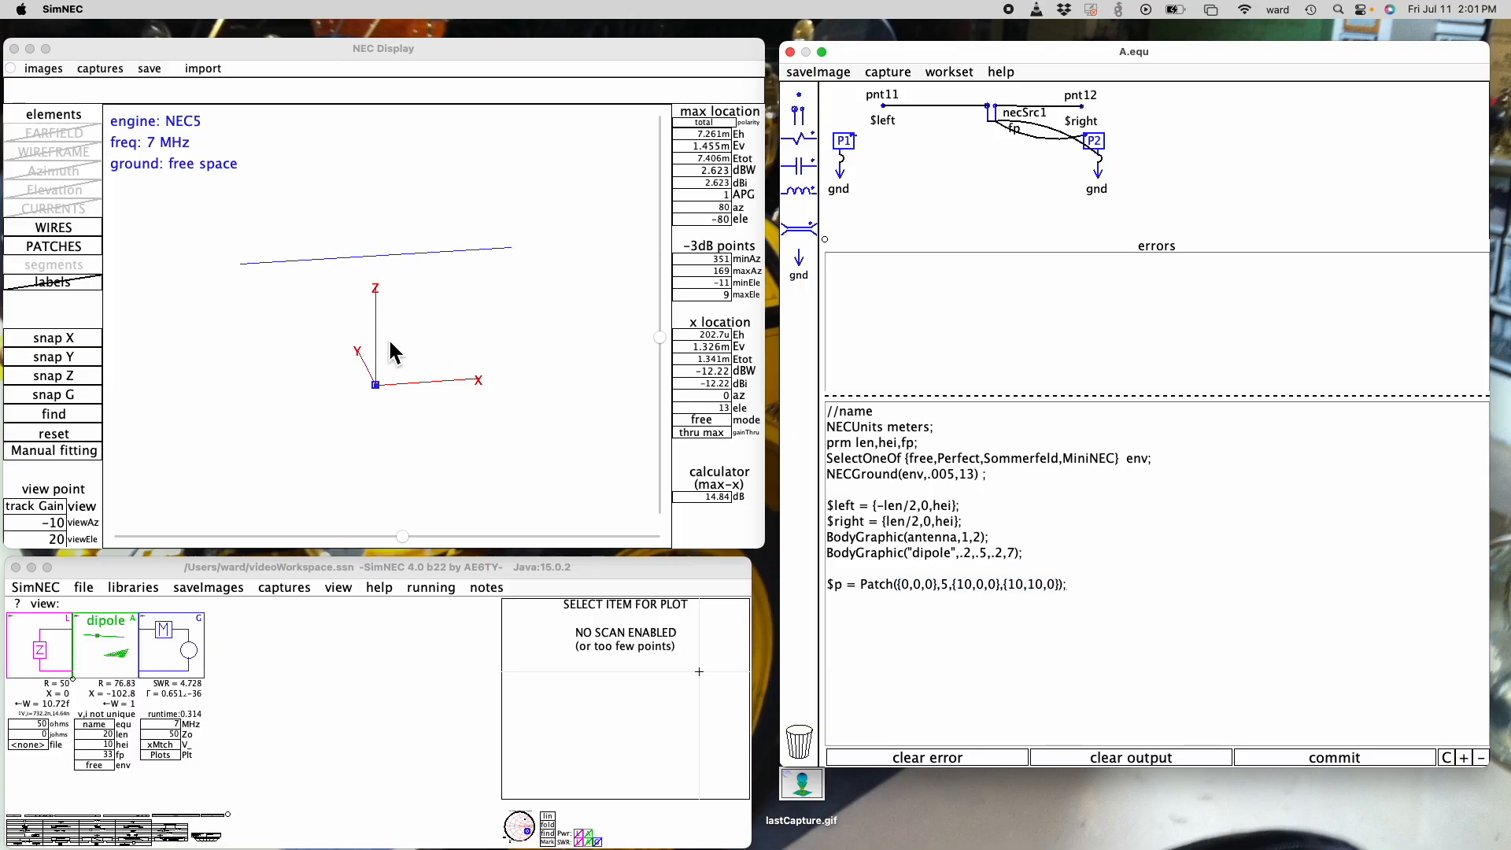
click(72, 377)
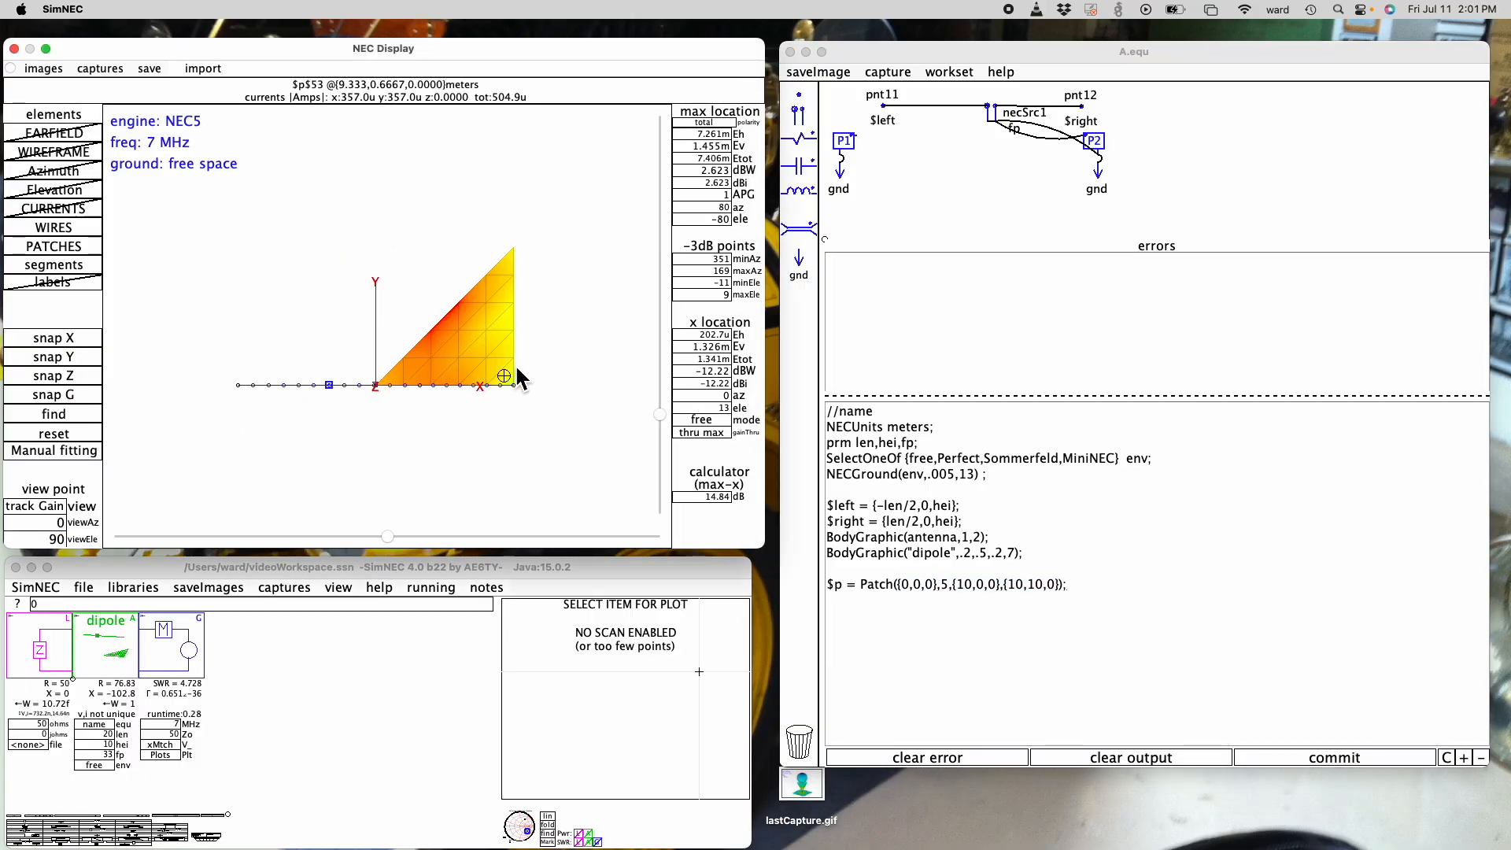
- Try an x value of -5 for the patch's third corner and restore it to 10
double_click(1016, 591)
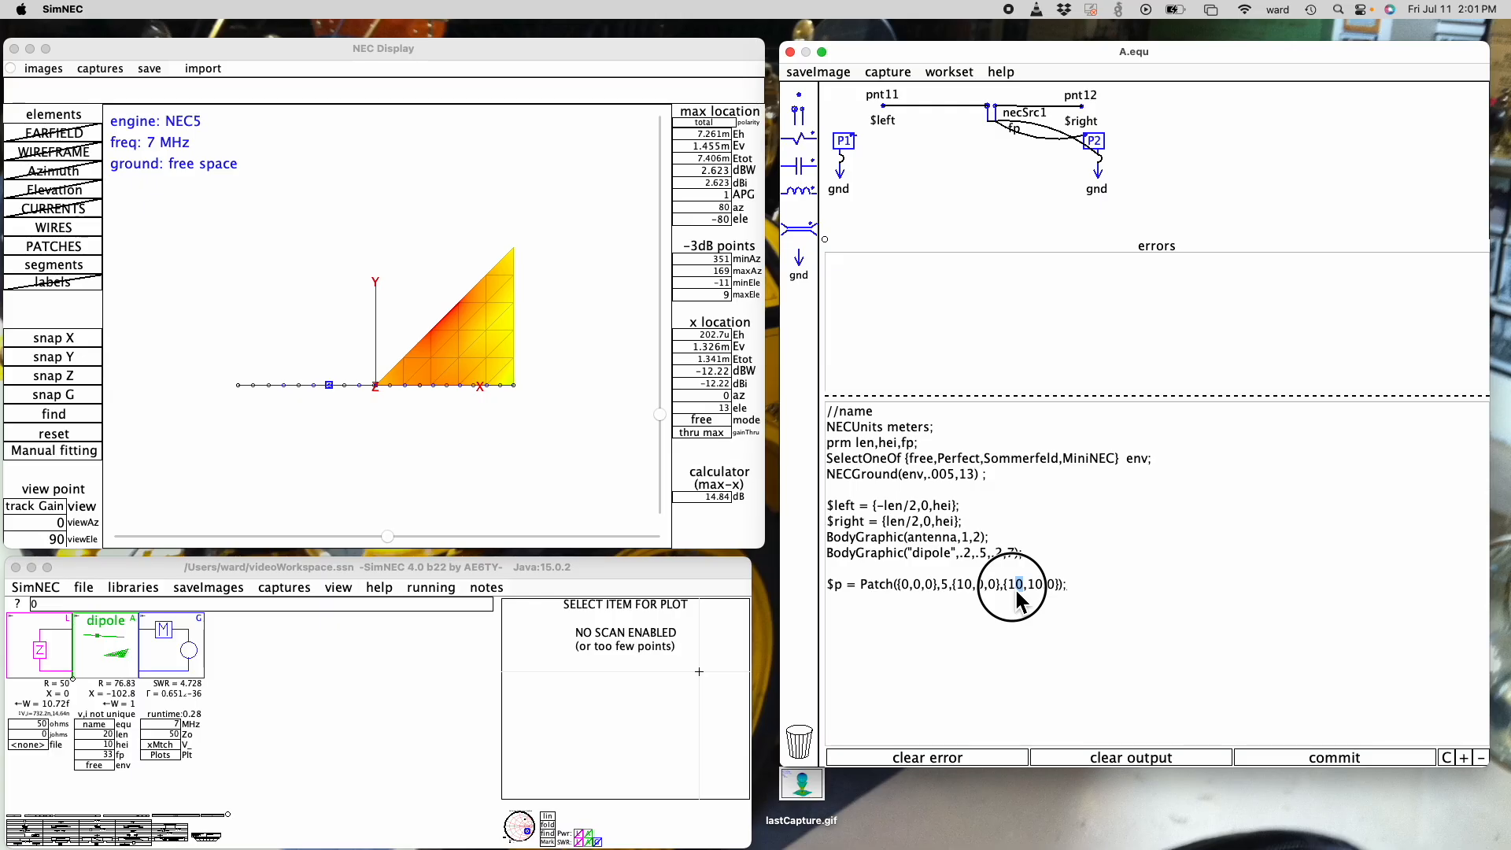
text(-5)
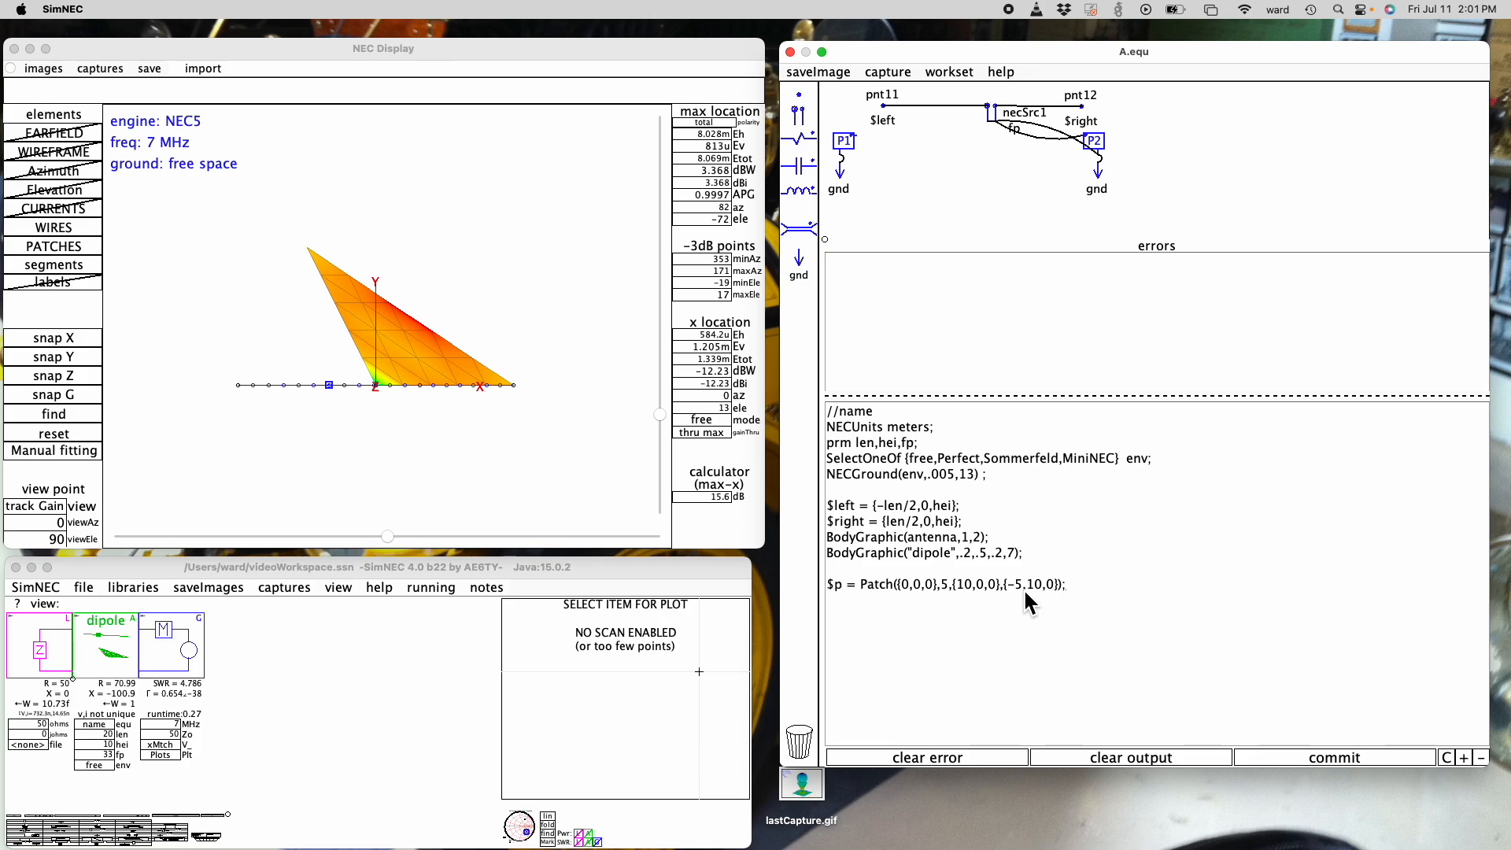
key(BackSpace)
key(Delete)
text(10)
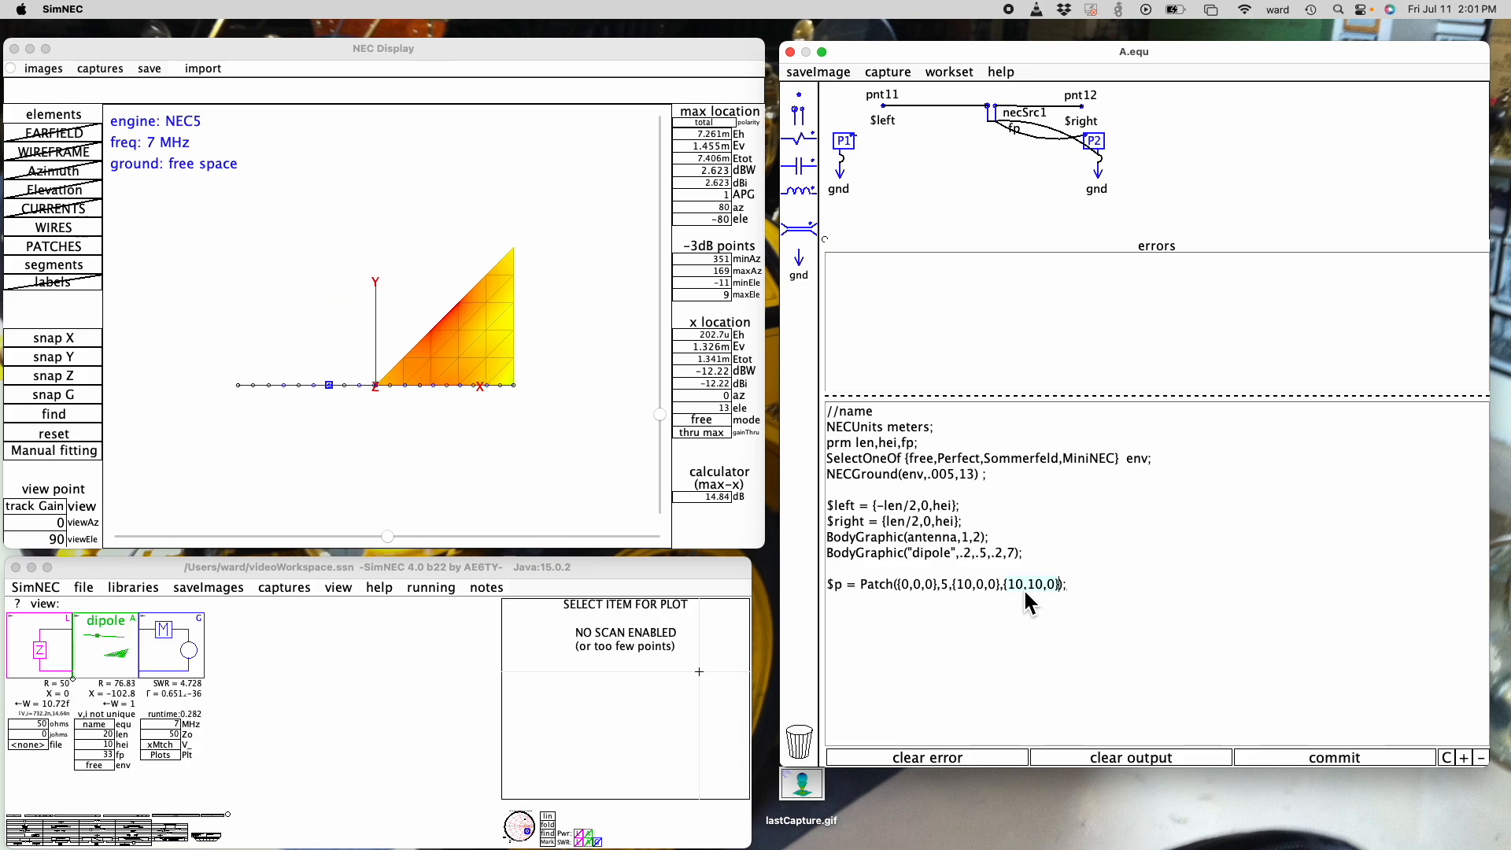
text({})
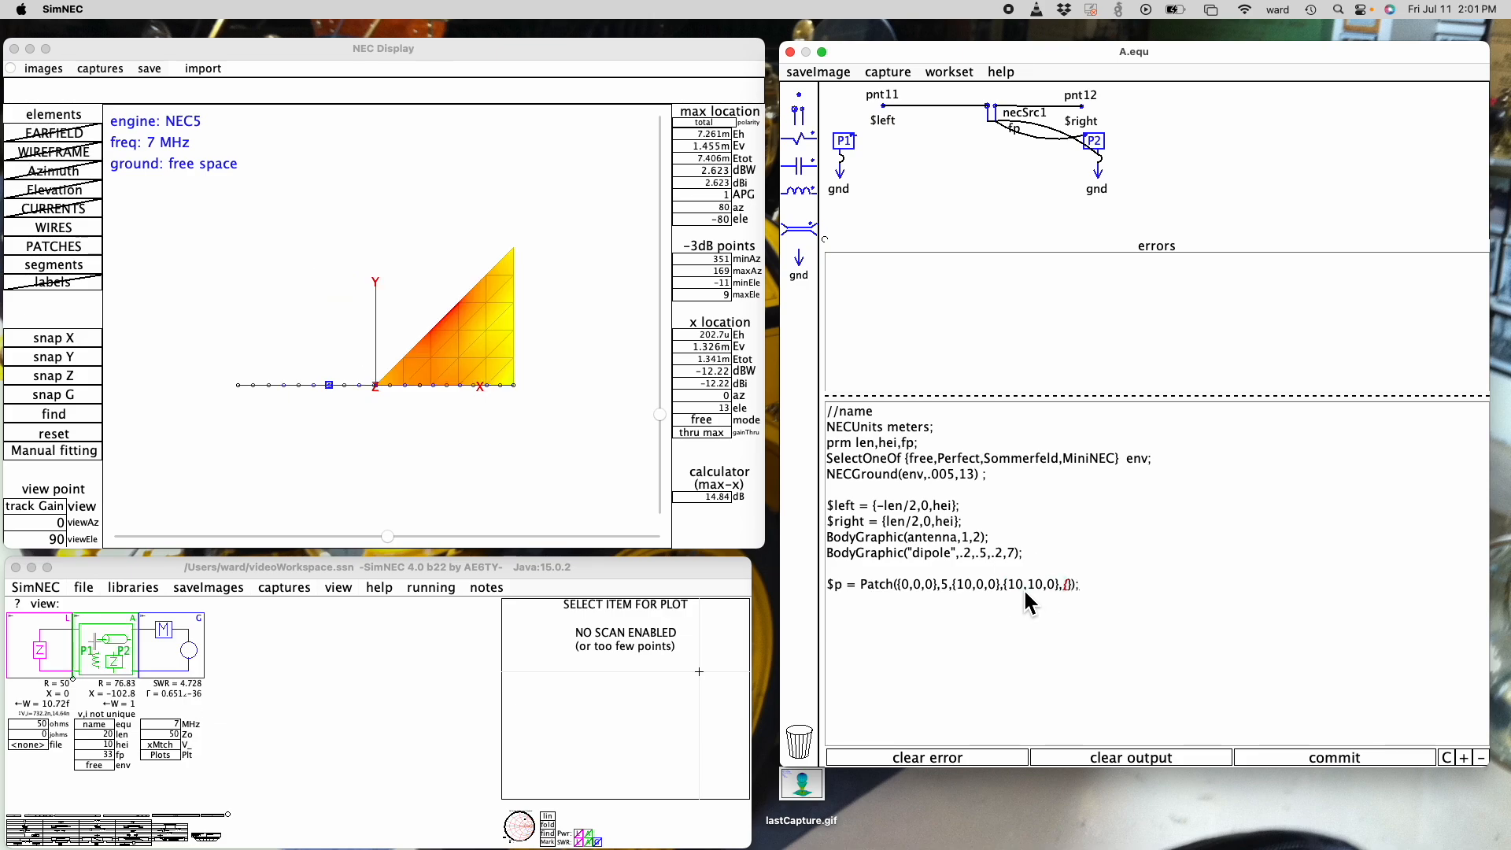
text(0,10,0)
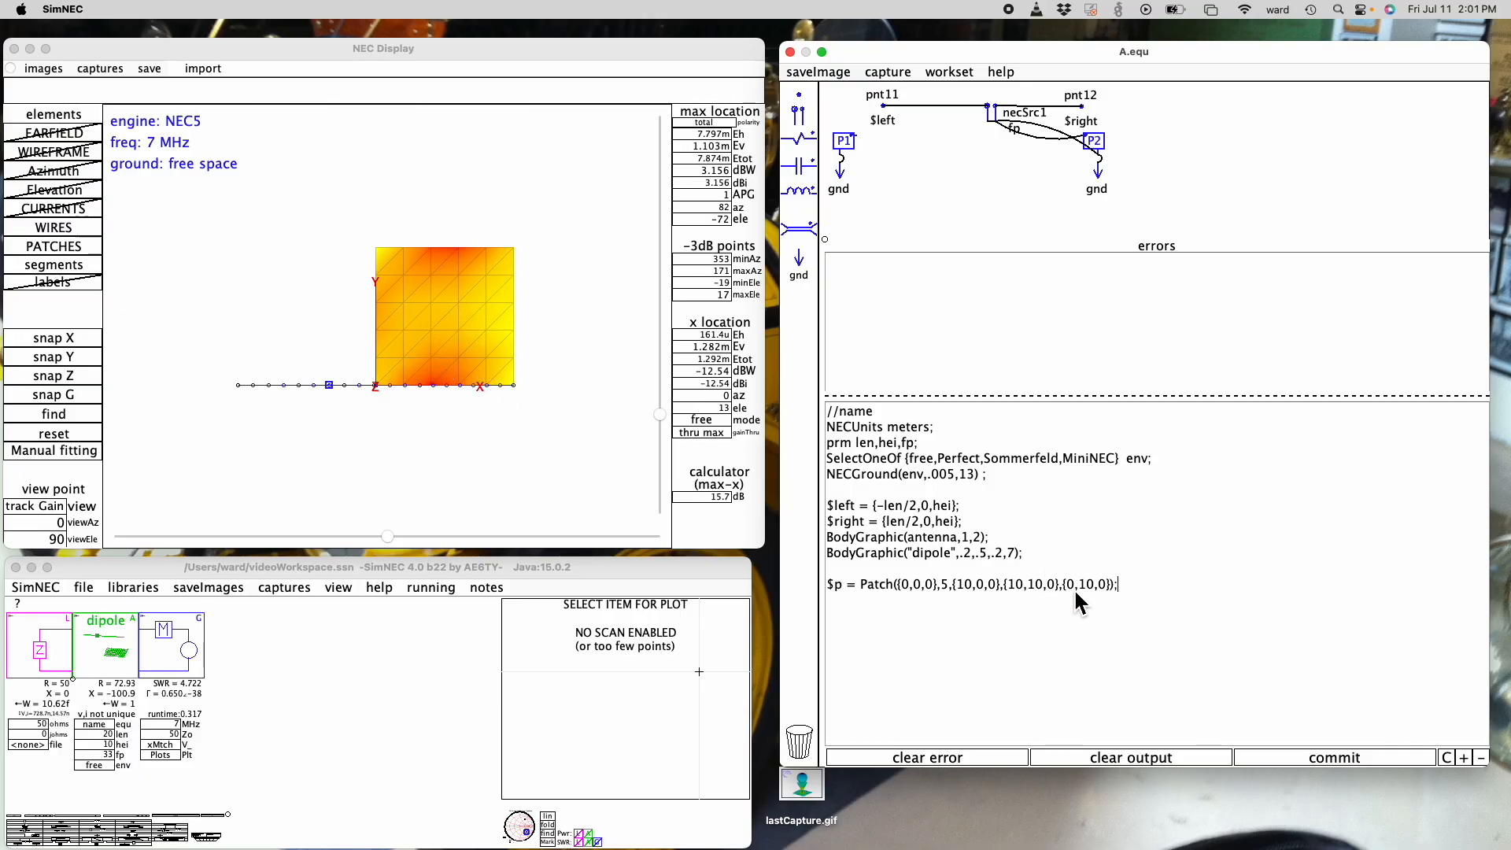
- Add a fourth corner {0,10,0} to the patch and change its y value to 15
drag(1078, 587, 1085, 587)
text(5)
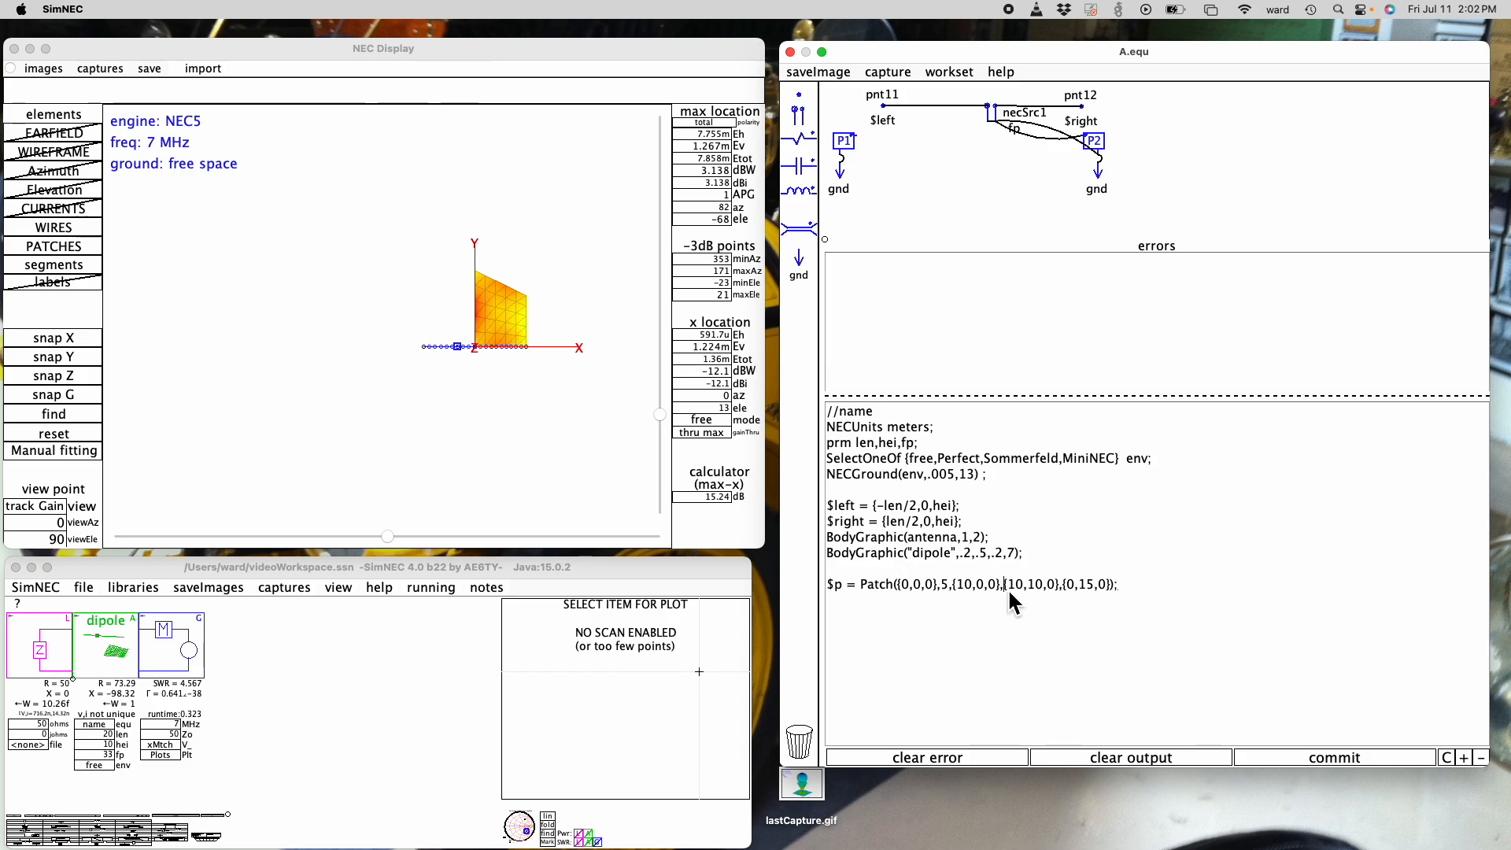
- Set 7 segments on the patch's second edge and 10 on its third edge, and inspect the mesh up close
text(7,)
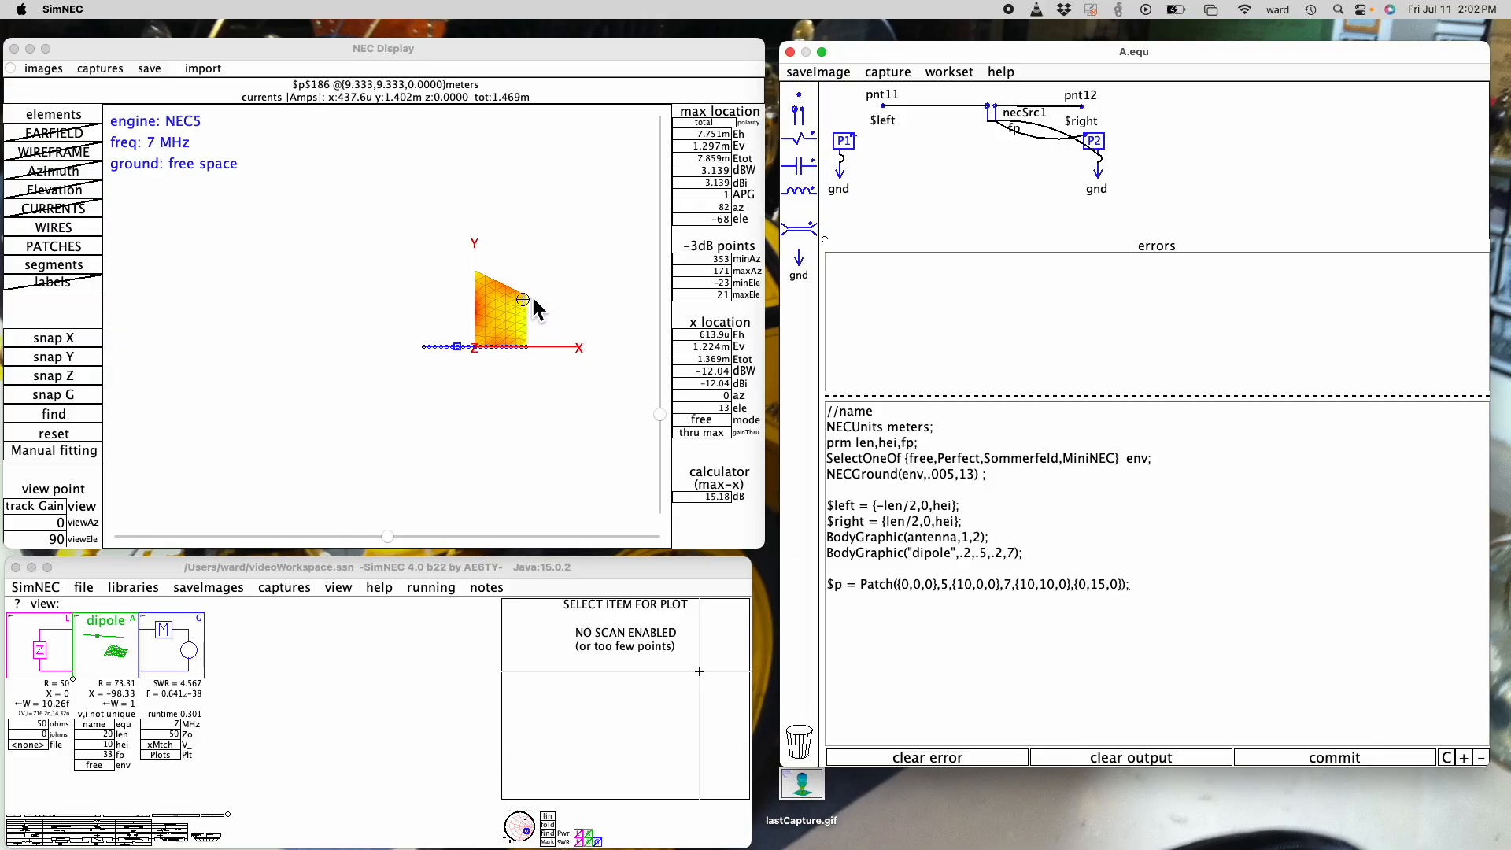
click(498, 285)
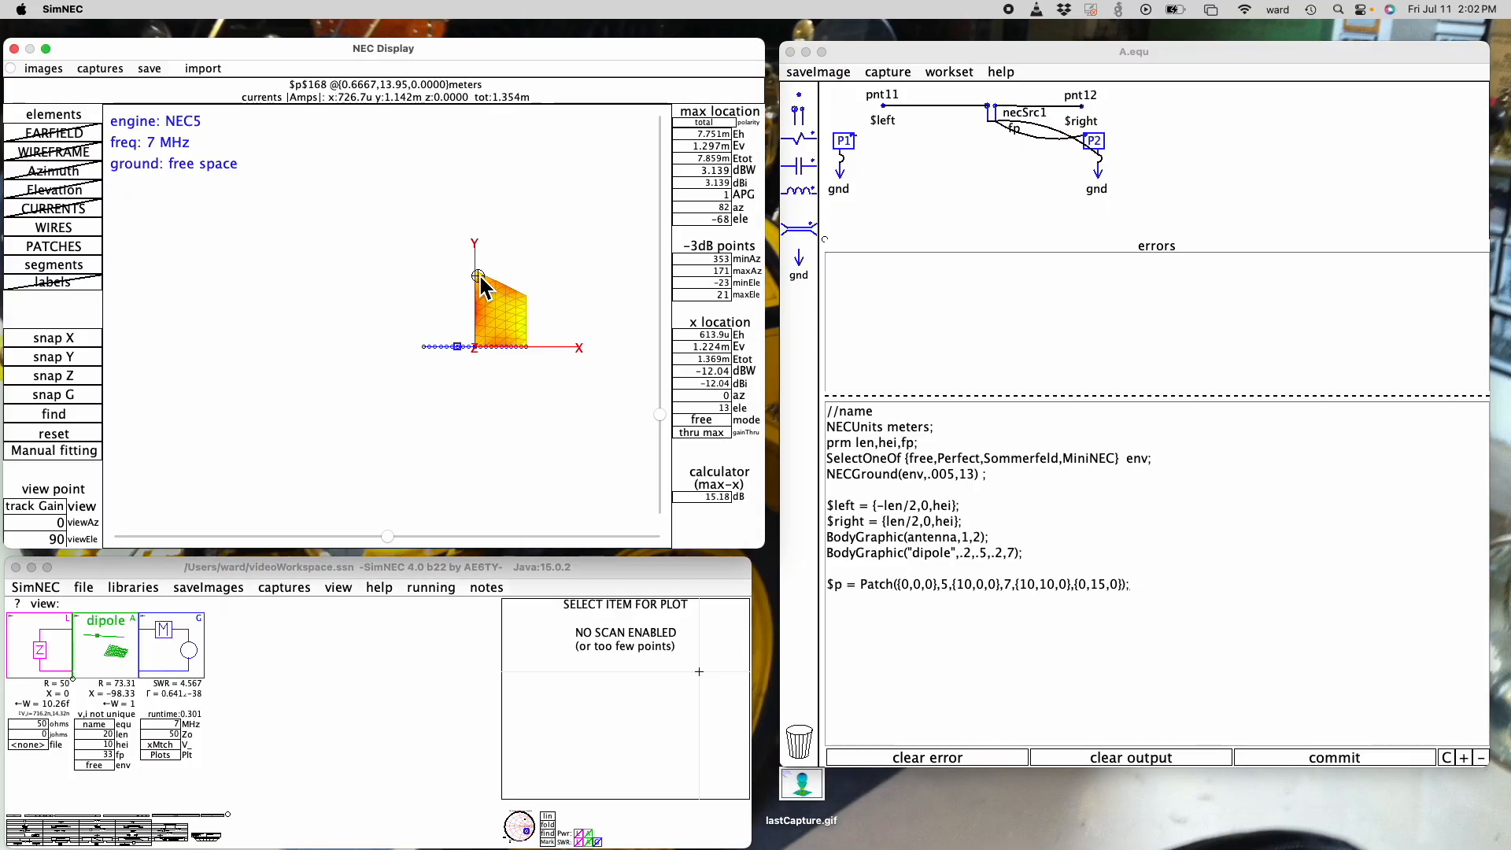
click(1078, 587)
text(10,)
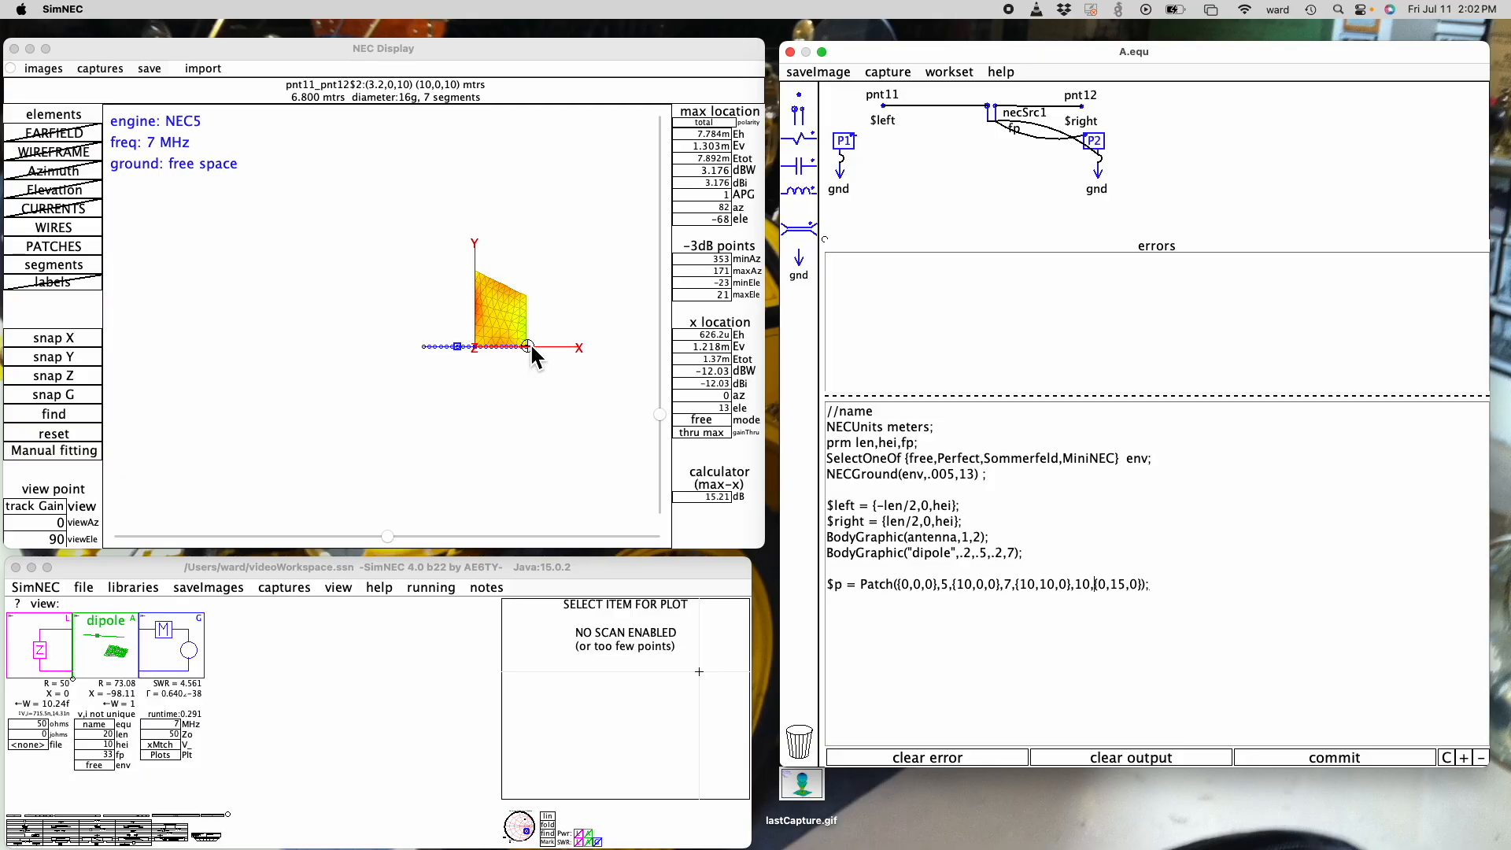
scroll(513, 303, up, 2)
scroll(513, 304, up, 6)
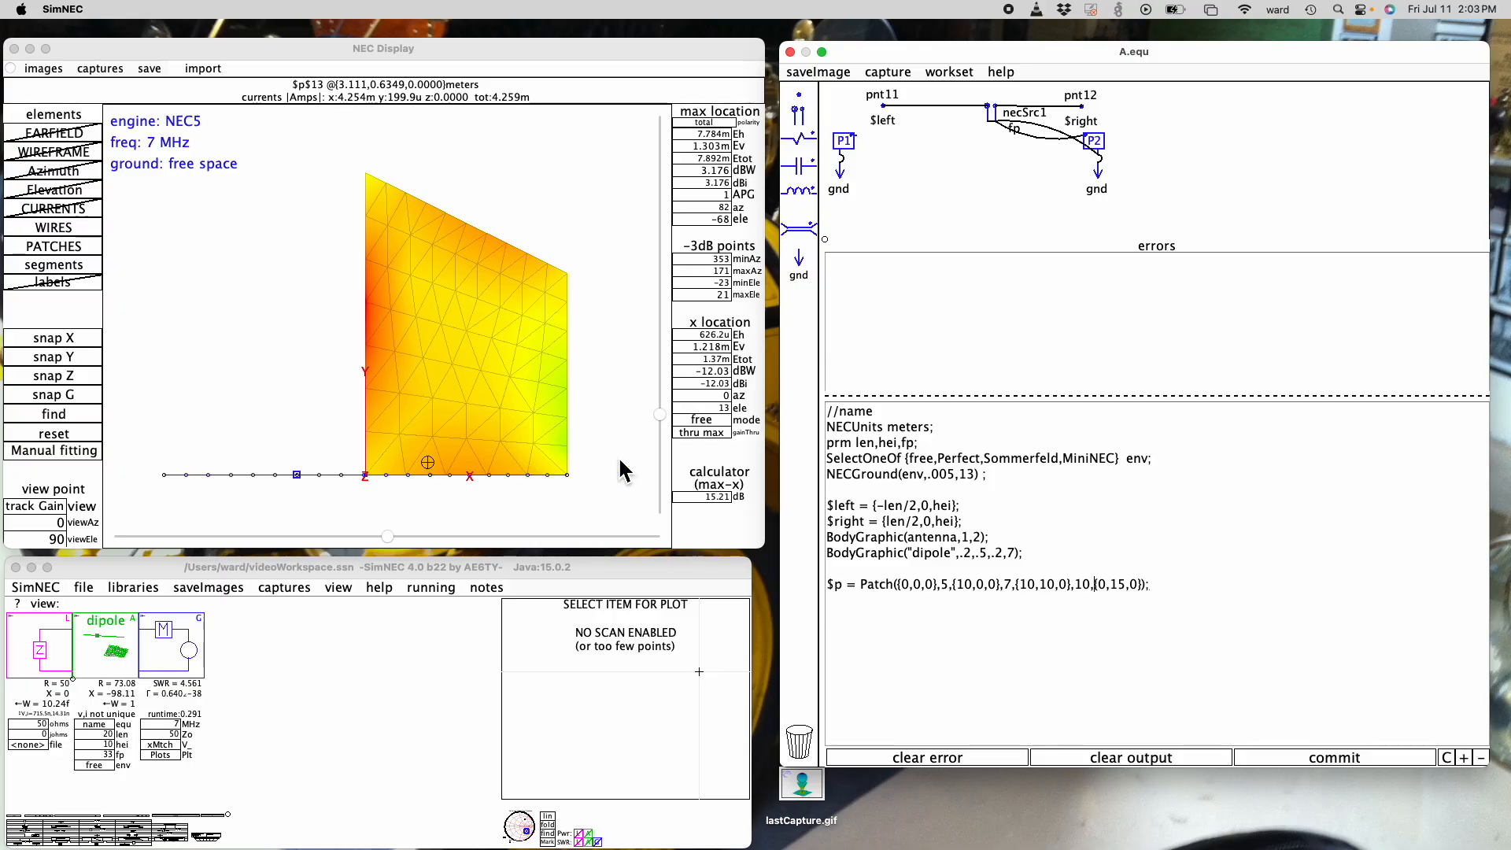
- Raise the patch's third corner to {10,10,3} and view it along the X axis, tilted to 20 degrees elevation
click(1069, 587)
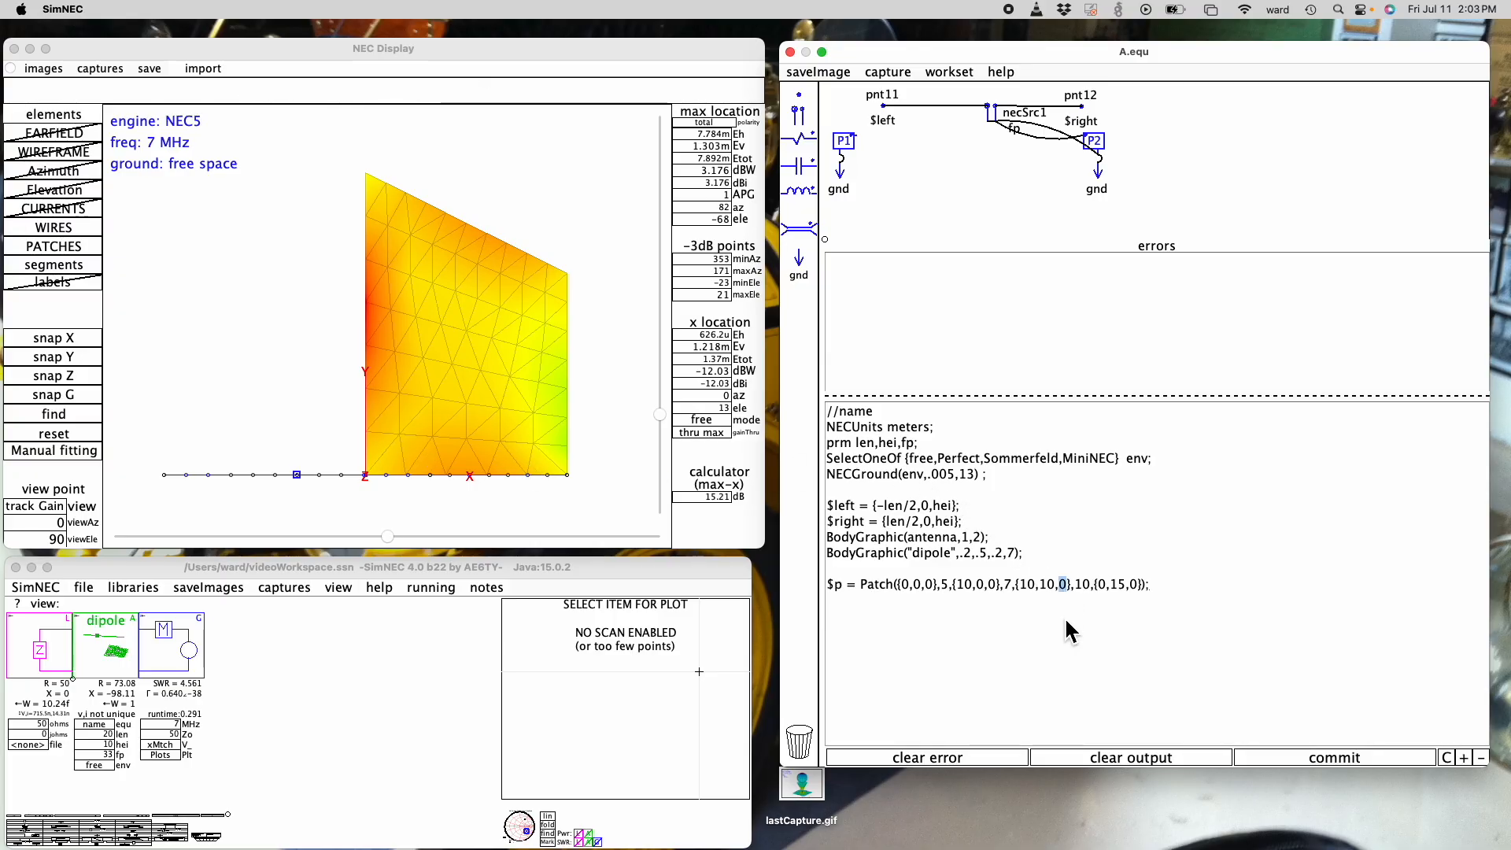
text(3)
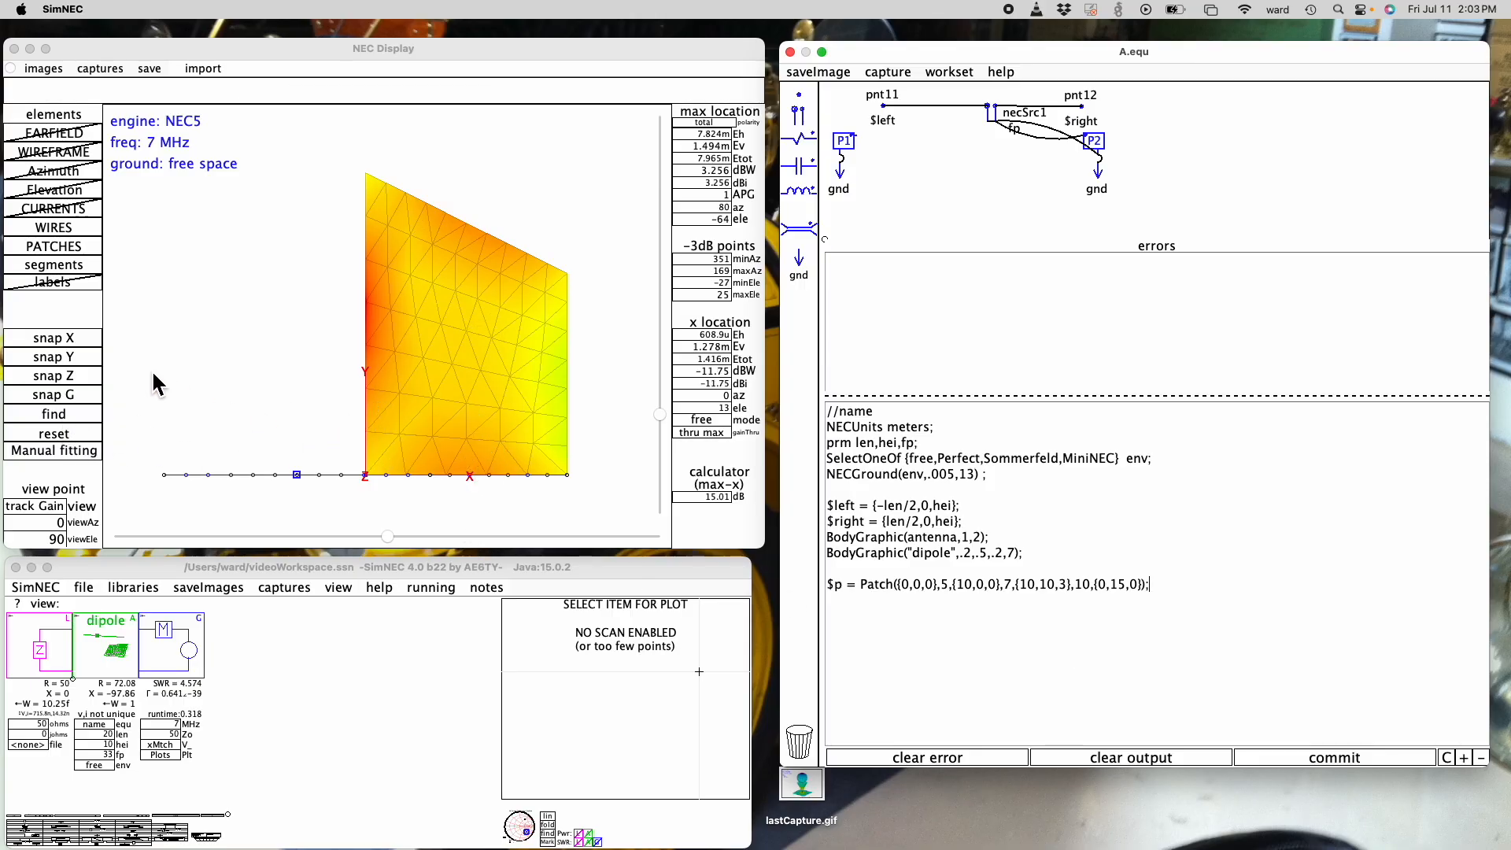
click(77, 344)
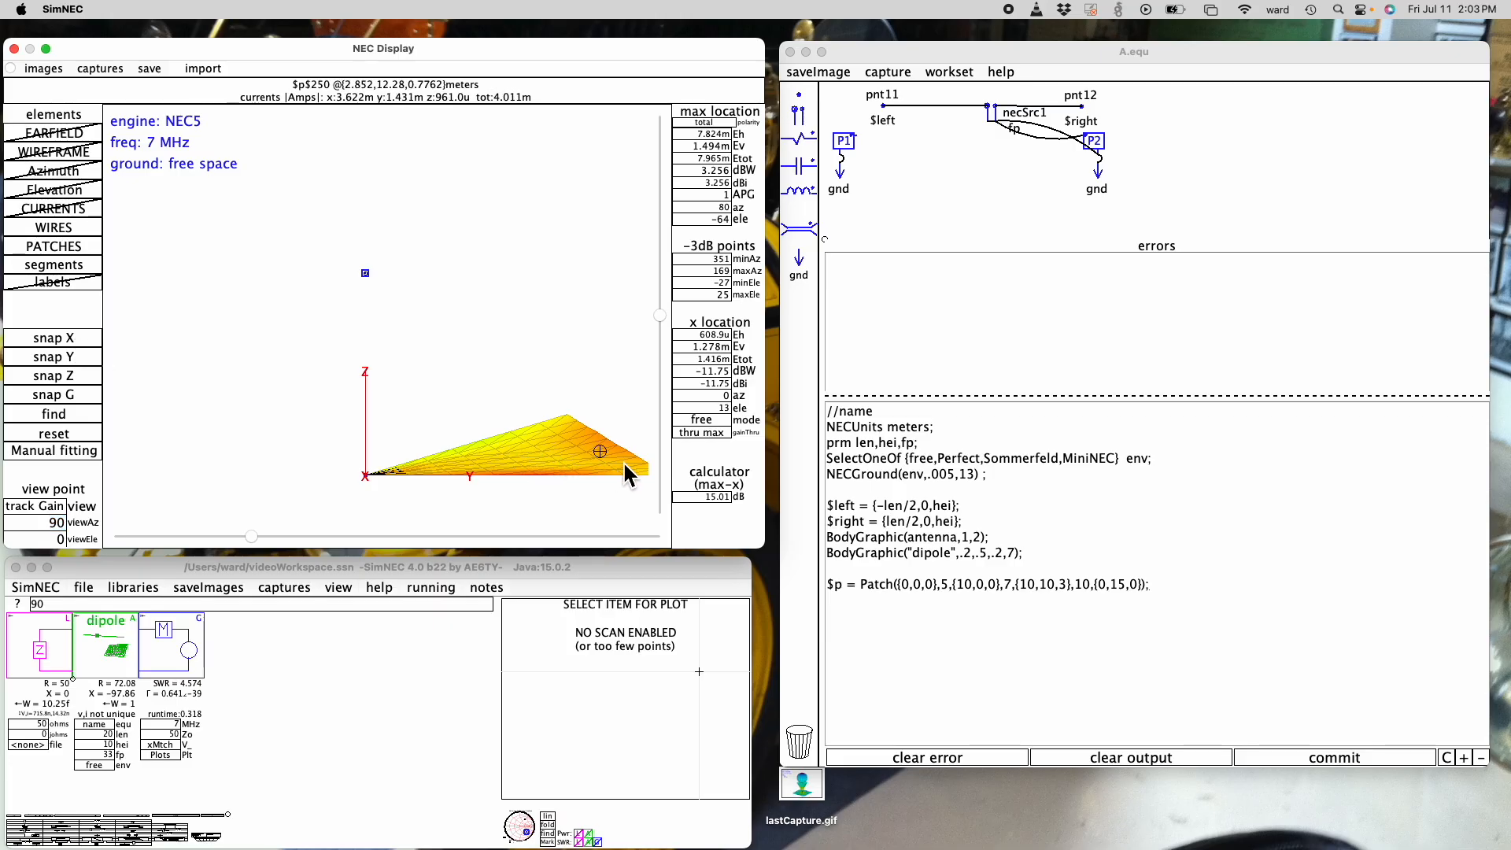
click(661, 315)
mouse_move(661, 315)
mouse_down()
mouse_move(661, 271)
mouse_move(661, 326)
mouse_up()
mouse_move(426, 483)
drag(413, 476, 342, 340)
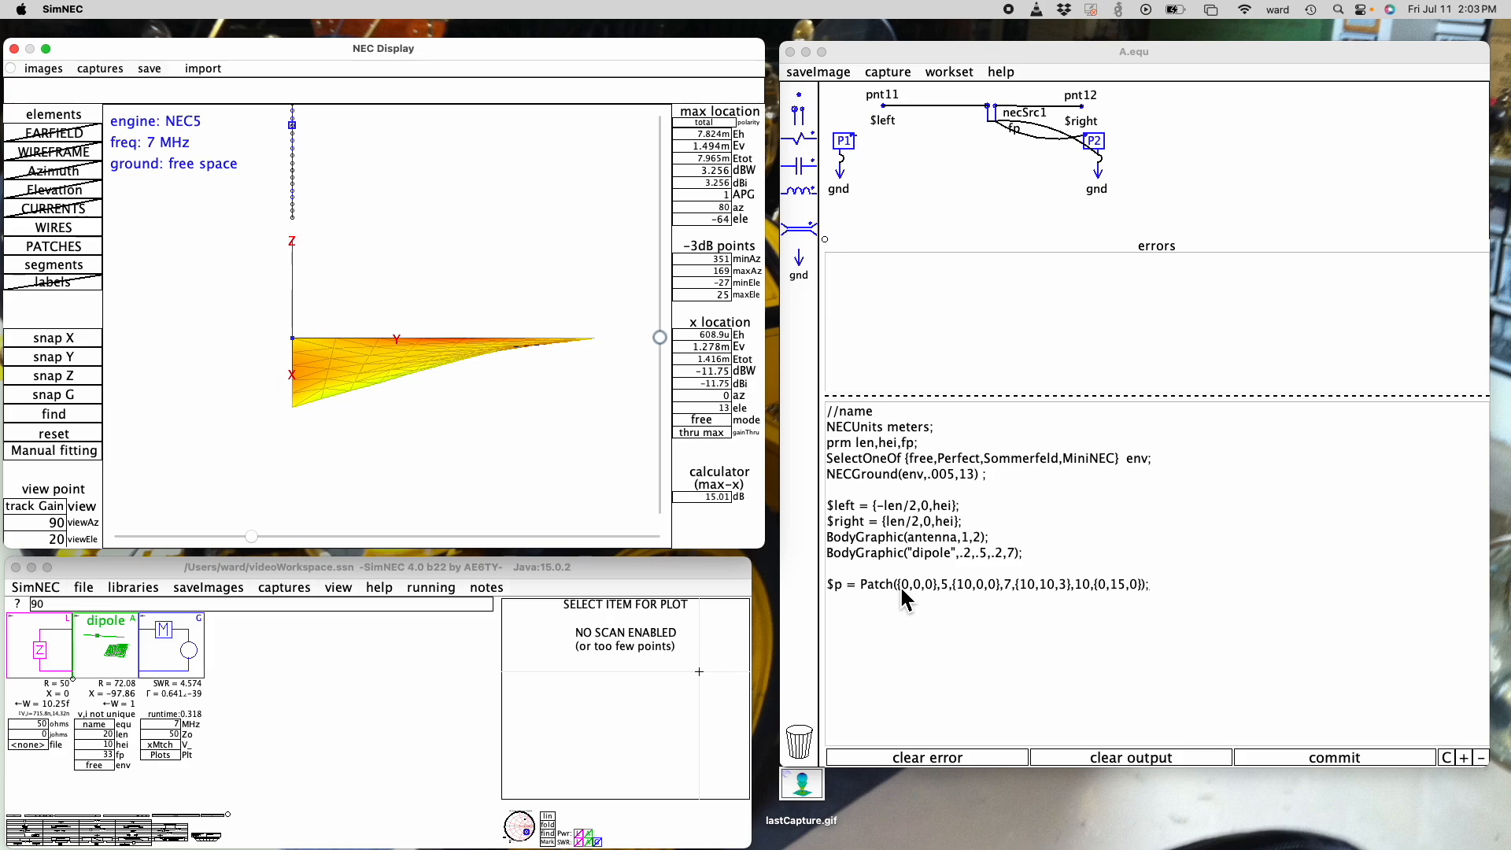
- Copy the complete $p Patch definition line and delete it from the dipole script
click(1153, 584)
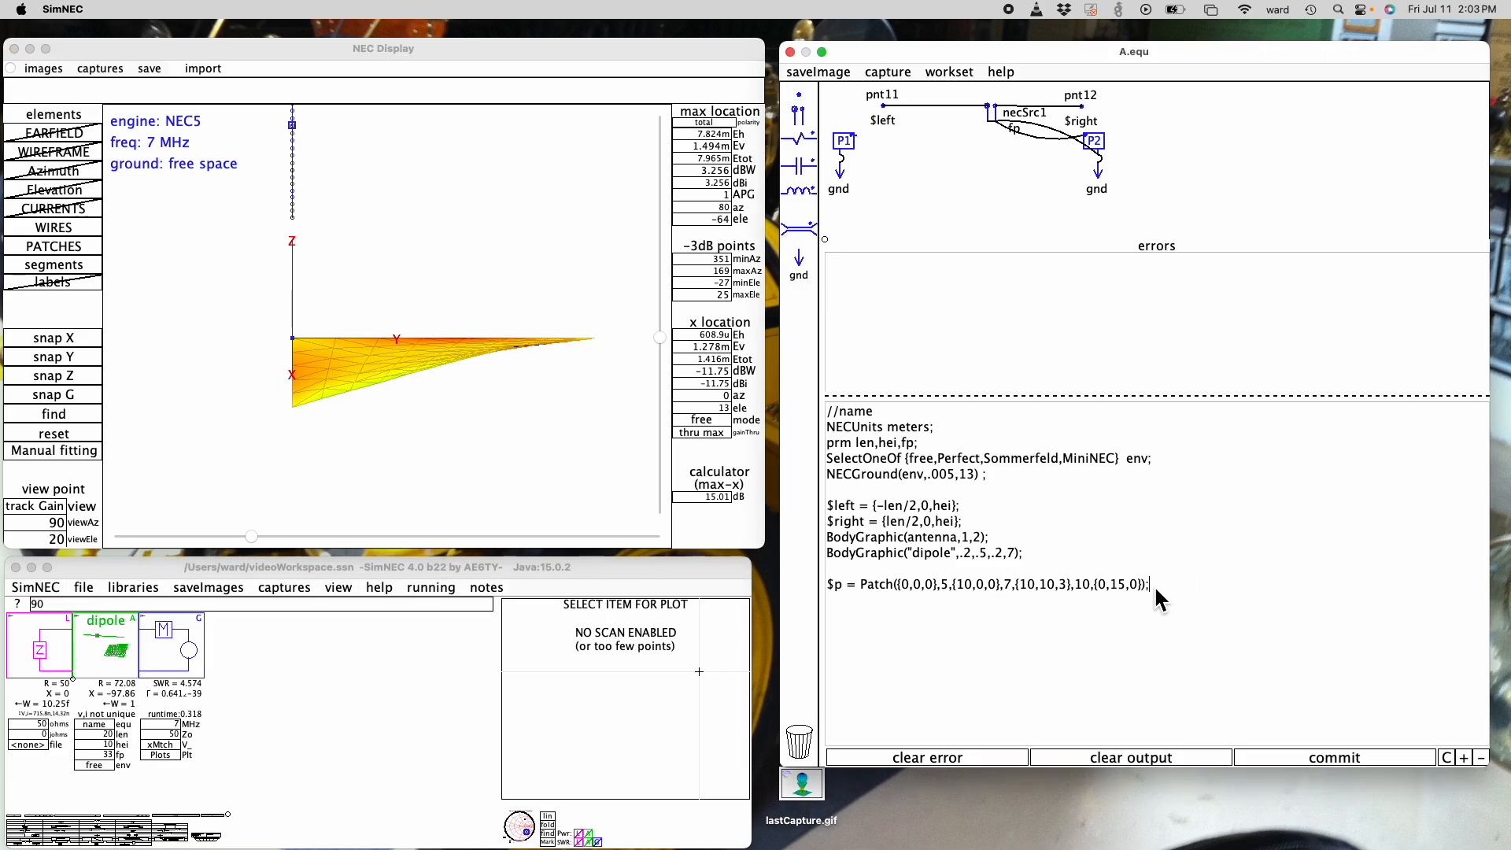
key(Return)
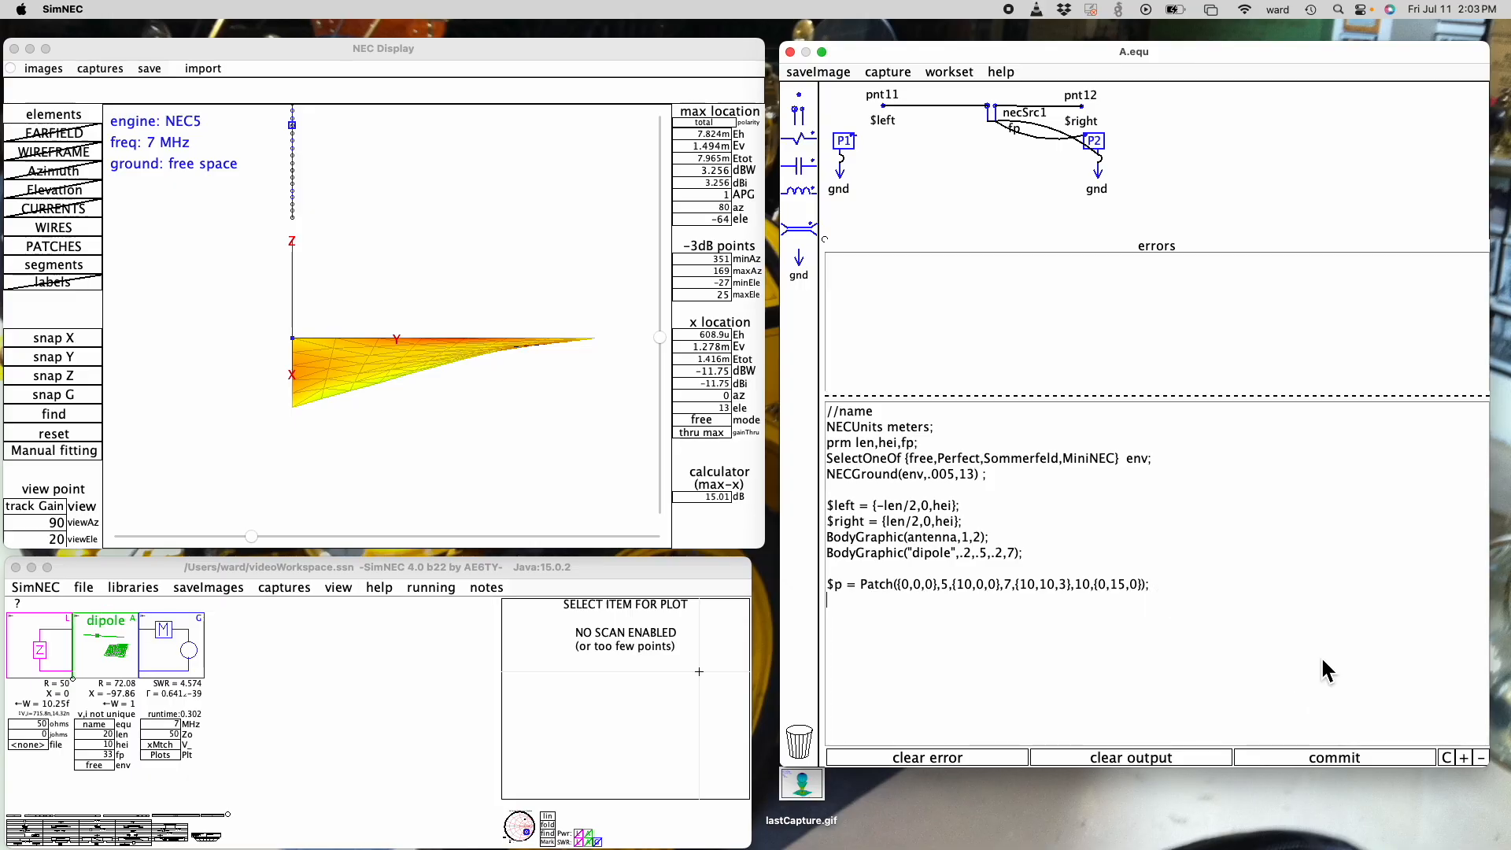
drag(1162, 587, 829, 586)
key(super+c)
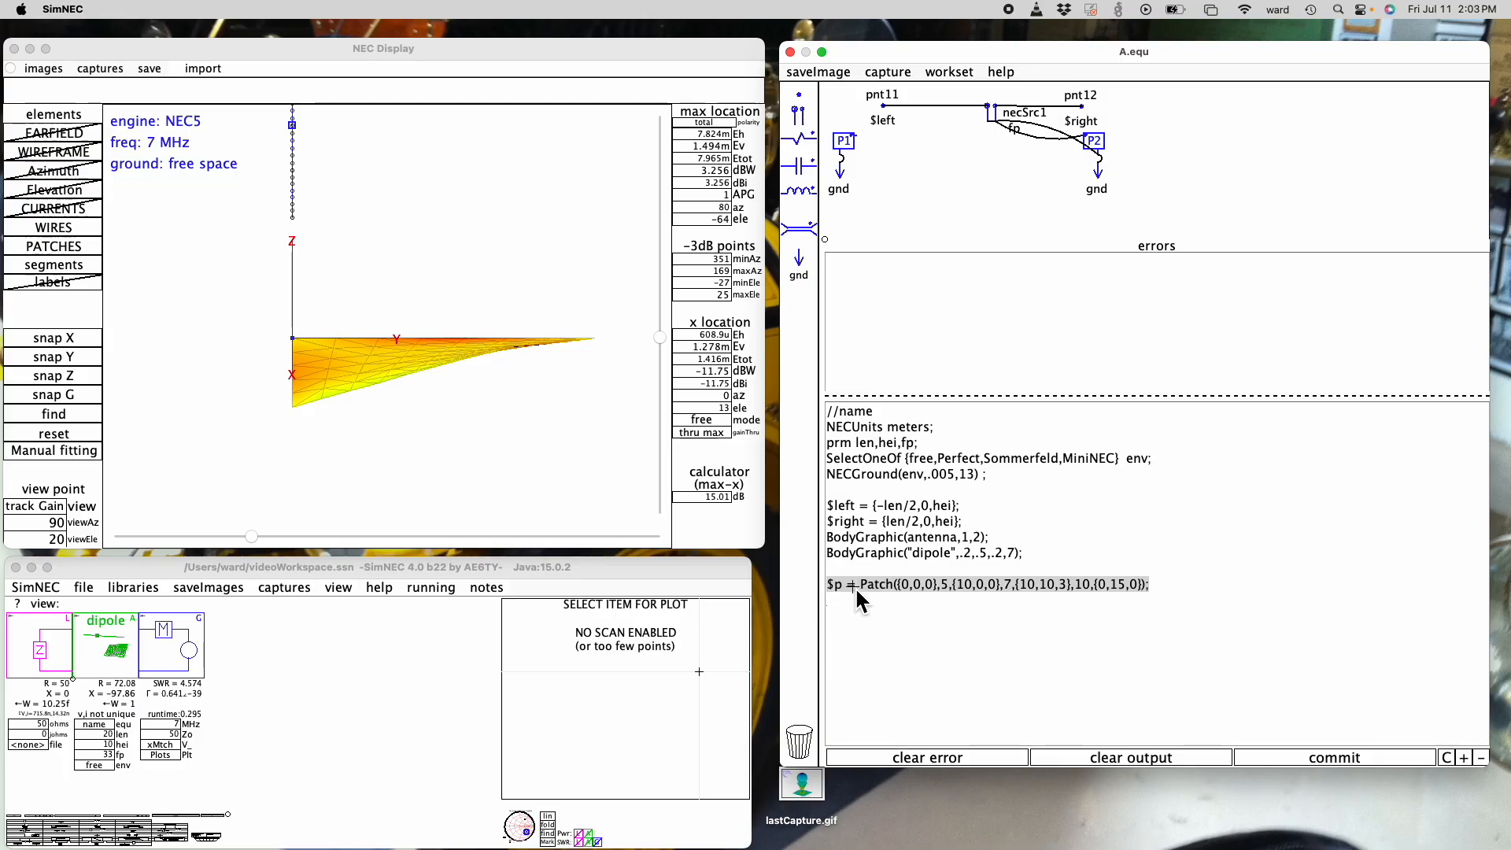
click(1161, 583)
key(BackSpace)
key(BackSpace)
key(BackSpace)
key(BackSpace)
key(BackSpace)
key(BackSpace)
key(BackSpace)
key(BackSpace)
key(BackSpace)
key(BackSpace)
key(BackSpace)
key(BackSpace)
key(BackSpace)
key(BackSpace)
key(BackSpace)
key(BackSpace)
key(BackSpace)
key(BackSpace)
key(BackSpace)
key(BackSpace)
key(BackSpace)
key(BackSpace)
key(BackSpace)
key(BackSpace)
key(BackSpace)
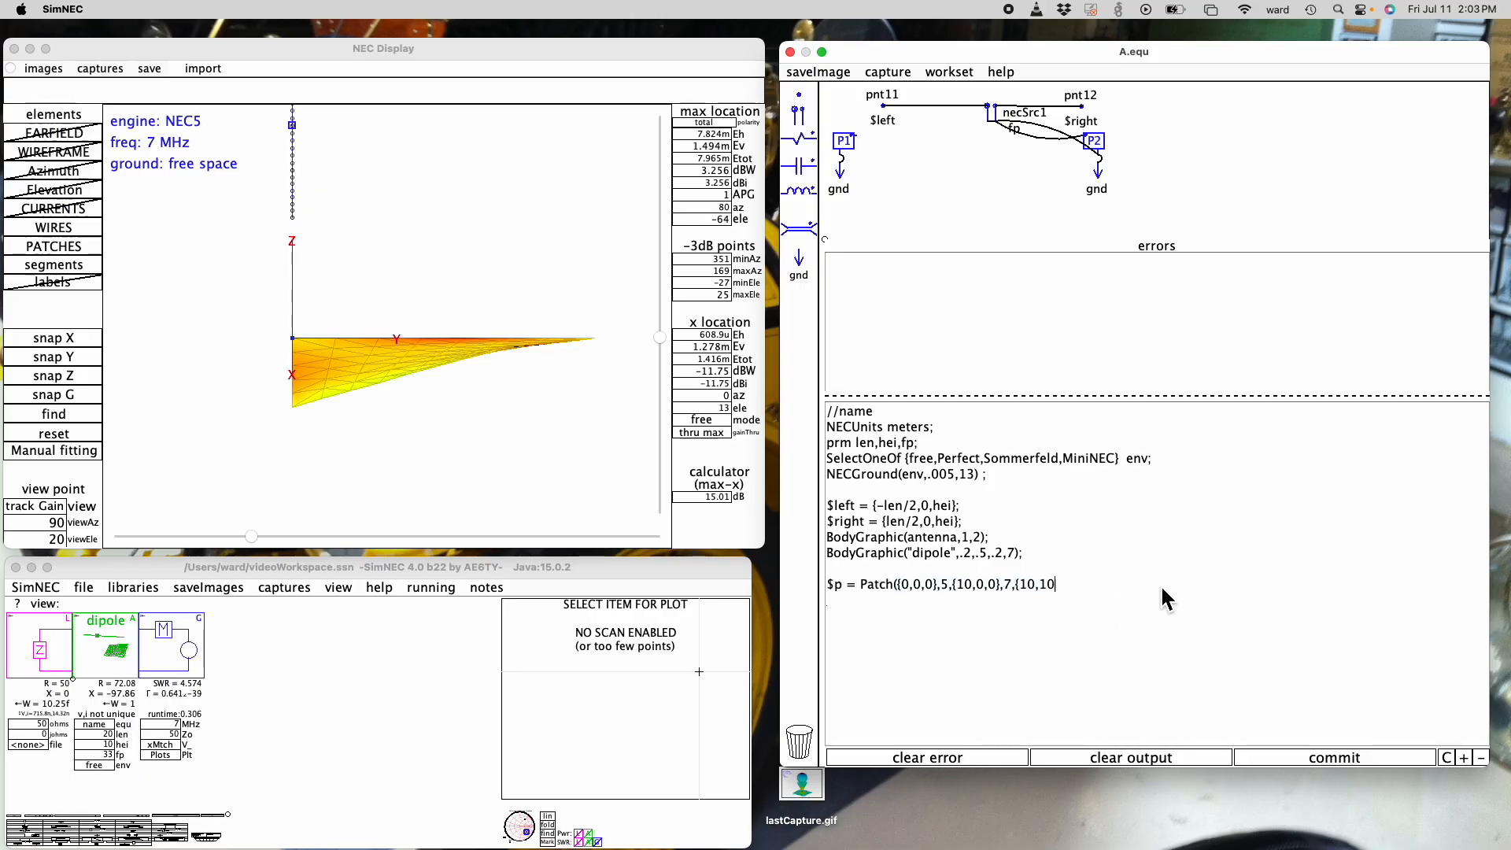
key(BackSpace)
key(BackSpace)
key(BackSpace)
key(BackSpace)
key(BackSpace)
key(BackSpace)
key(BackSpace)
key(BackSpace)
key(BackSpace)
key(BackSpace)
key(BackSpace)
key(BackSpace)
key(BackSpace)
key(BackSpace)
key(BackSpace)
key(BackSpace)
key(BackSpace)
key(BackSpace)
key(BackSpace)
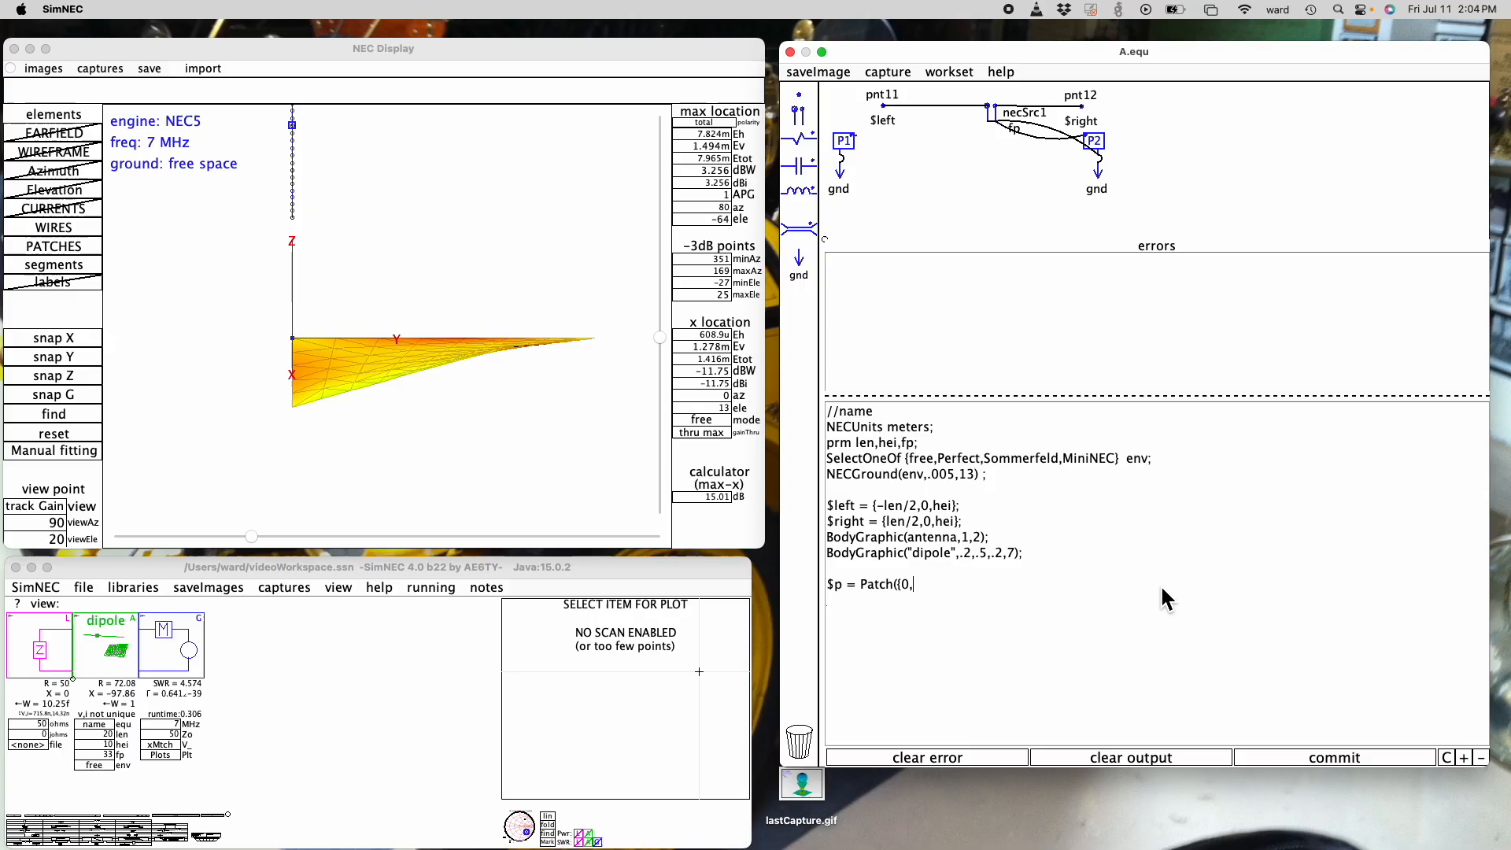
- Define $c as a Cone starting at {0,0,0}, with 5 segments to a second point {0,0,1}
text(c)
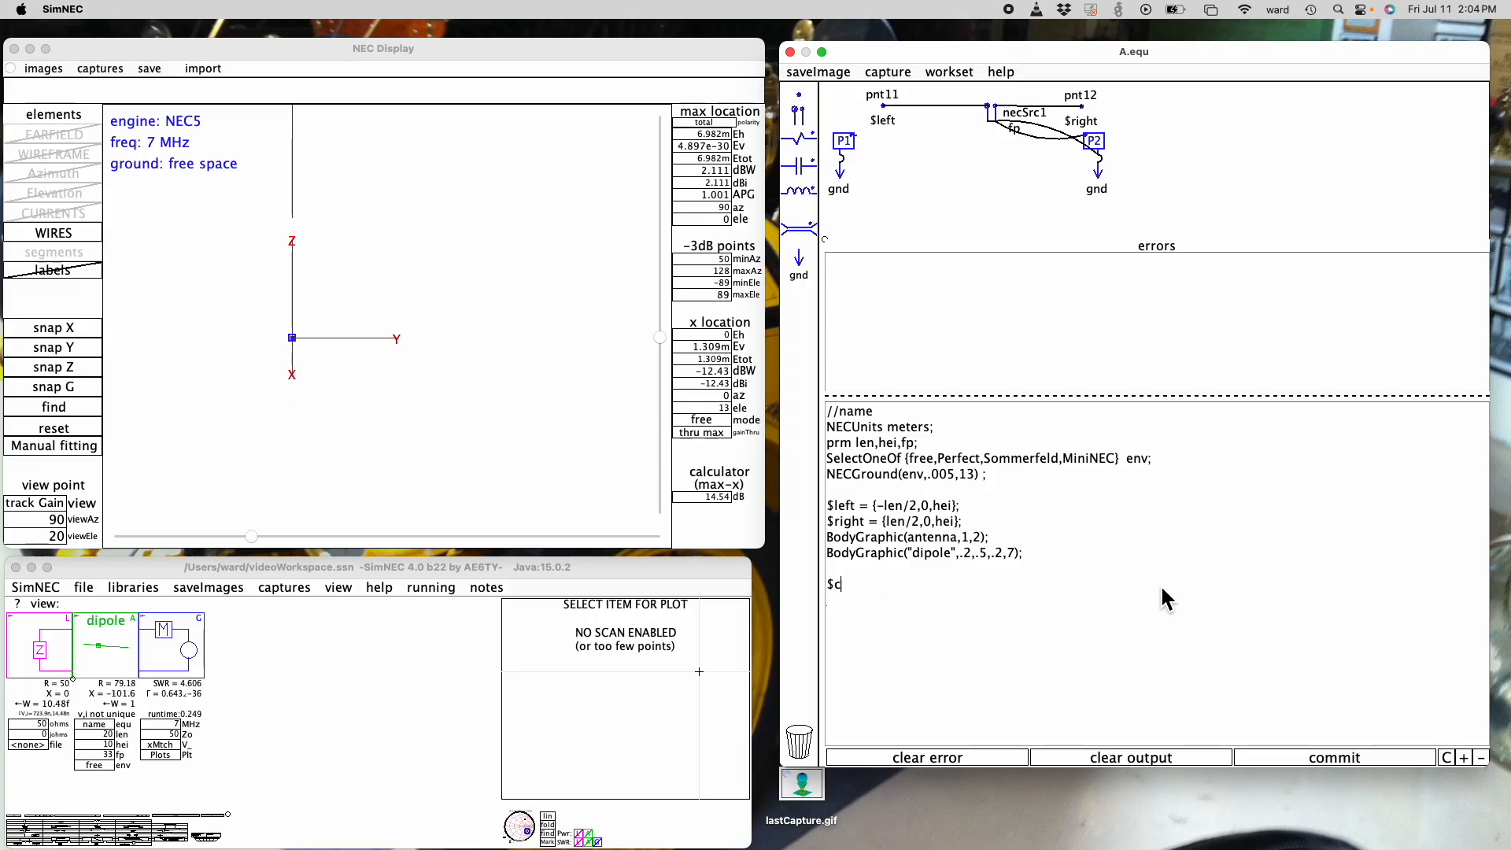
text( = )
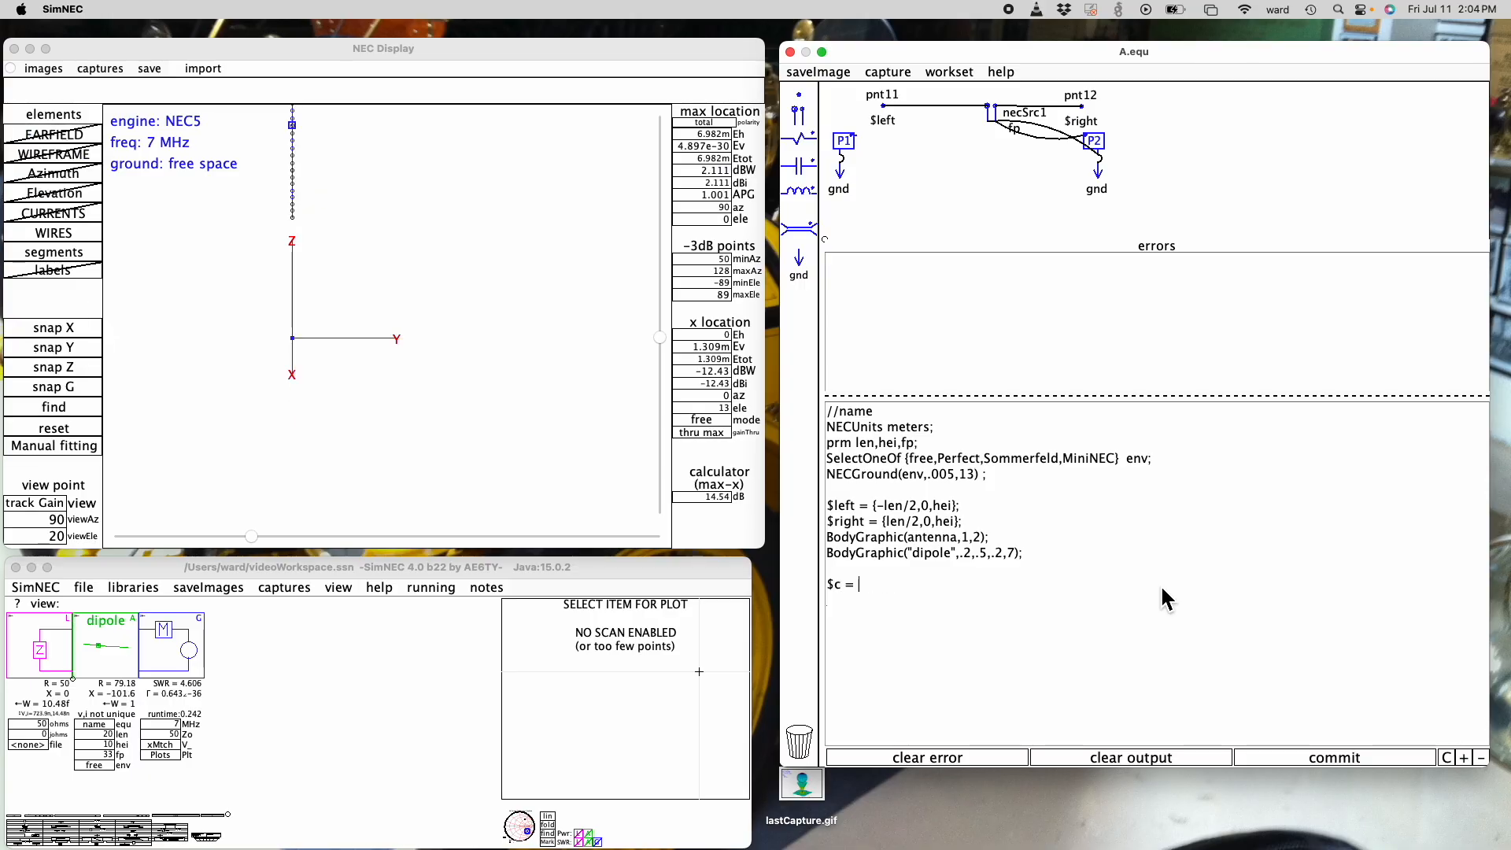
text(Cone())
key(Left)
text({0,0,0})
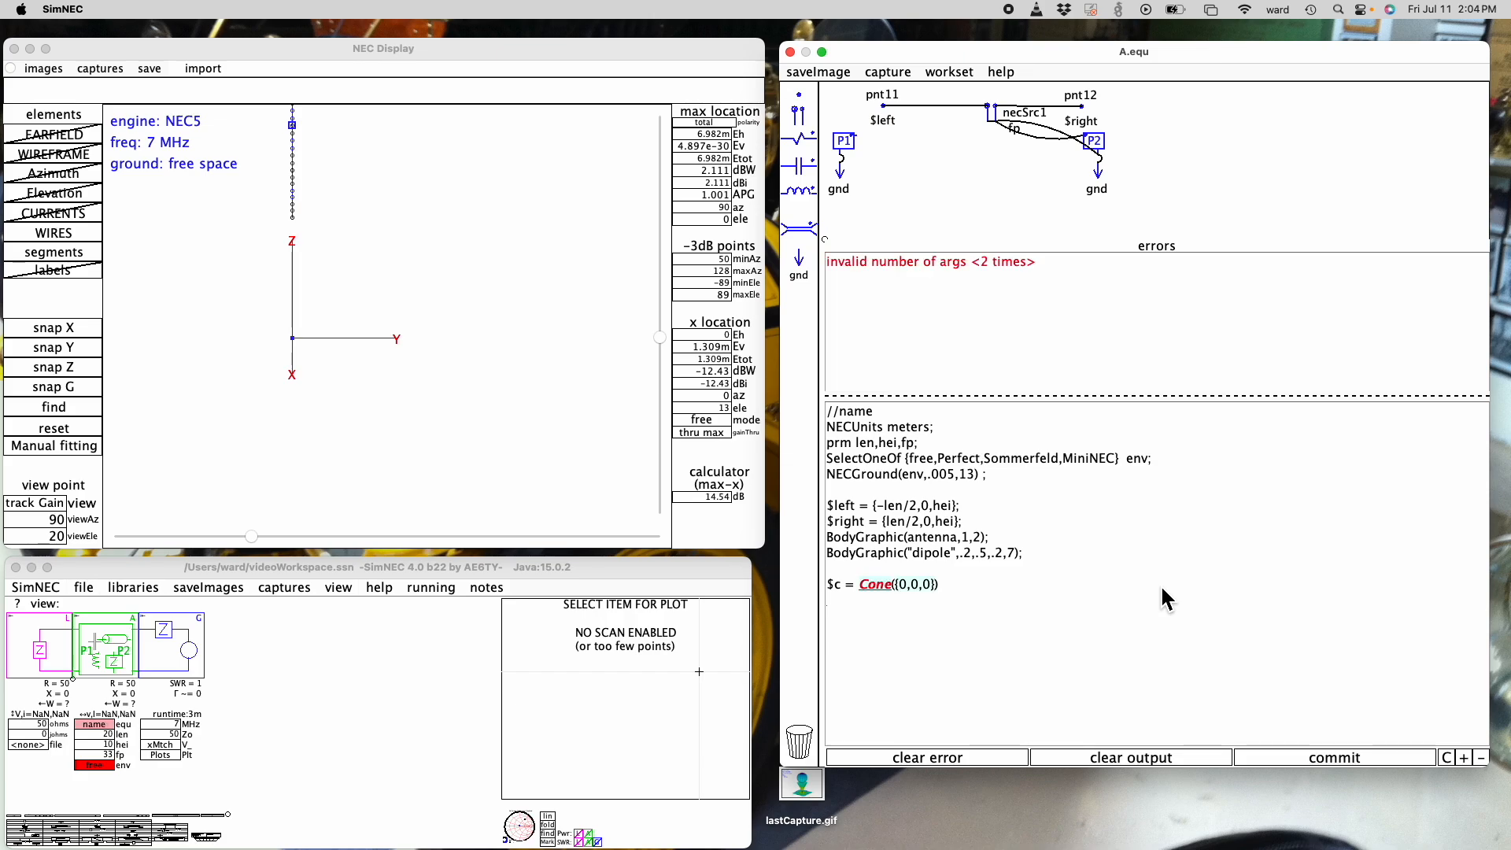
text(,5)
text(,{0)
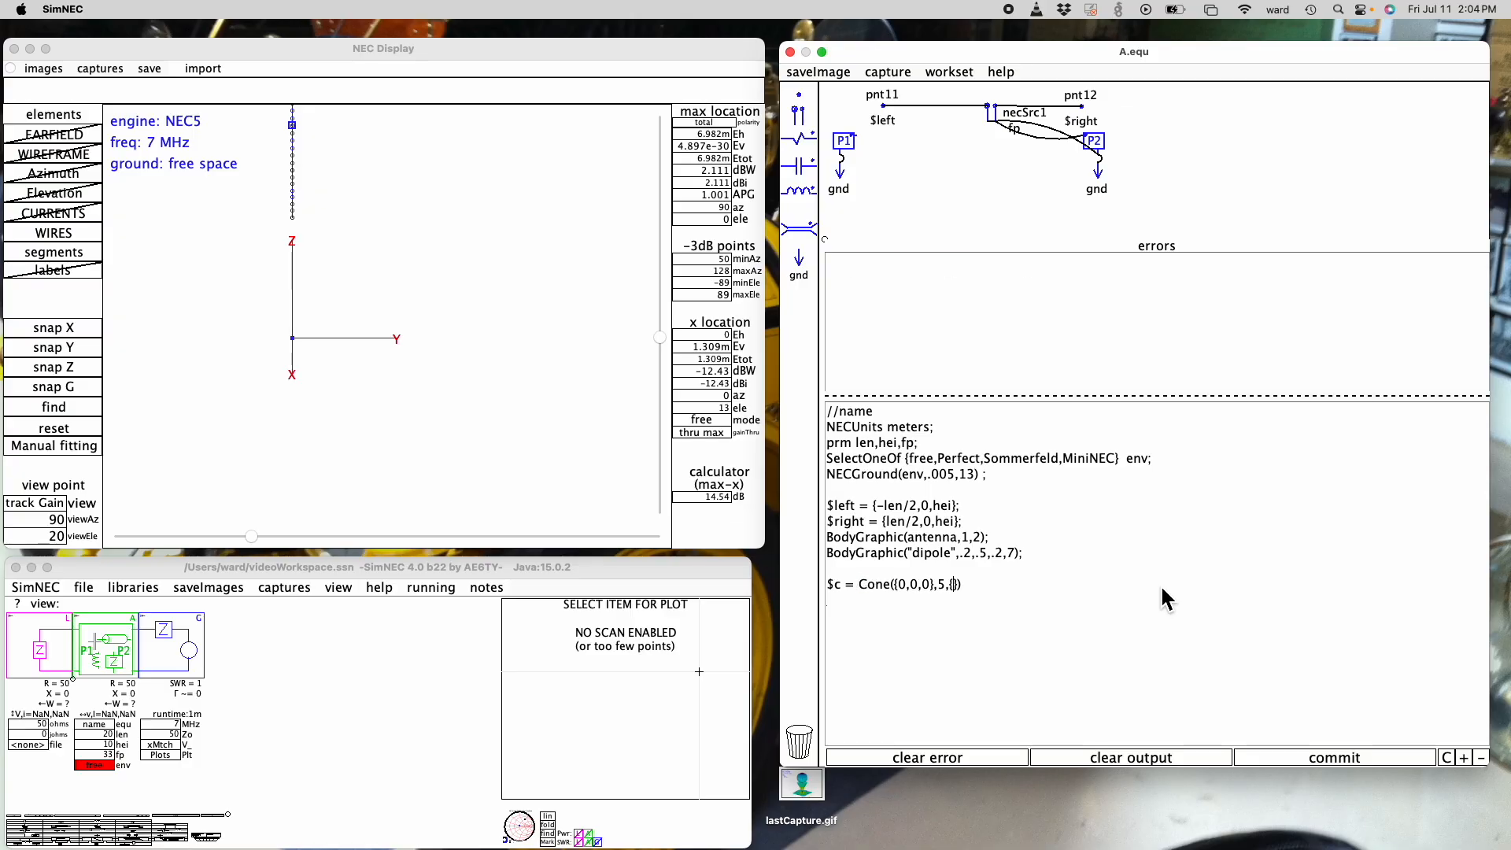
text(,0,1)
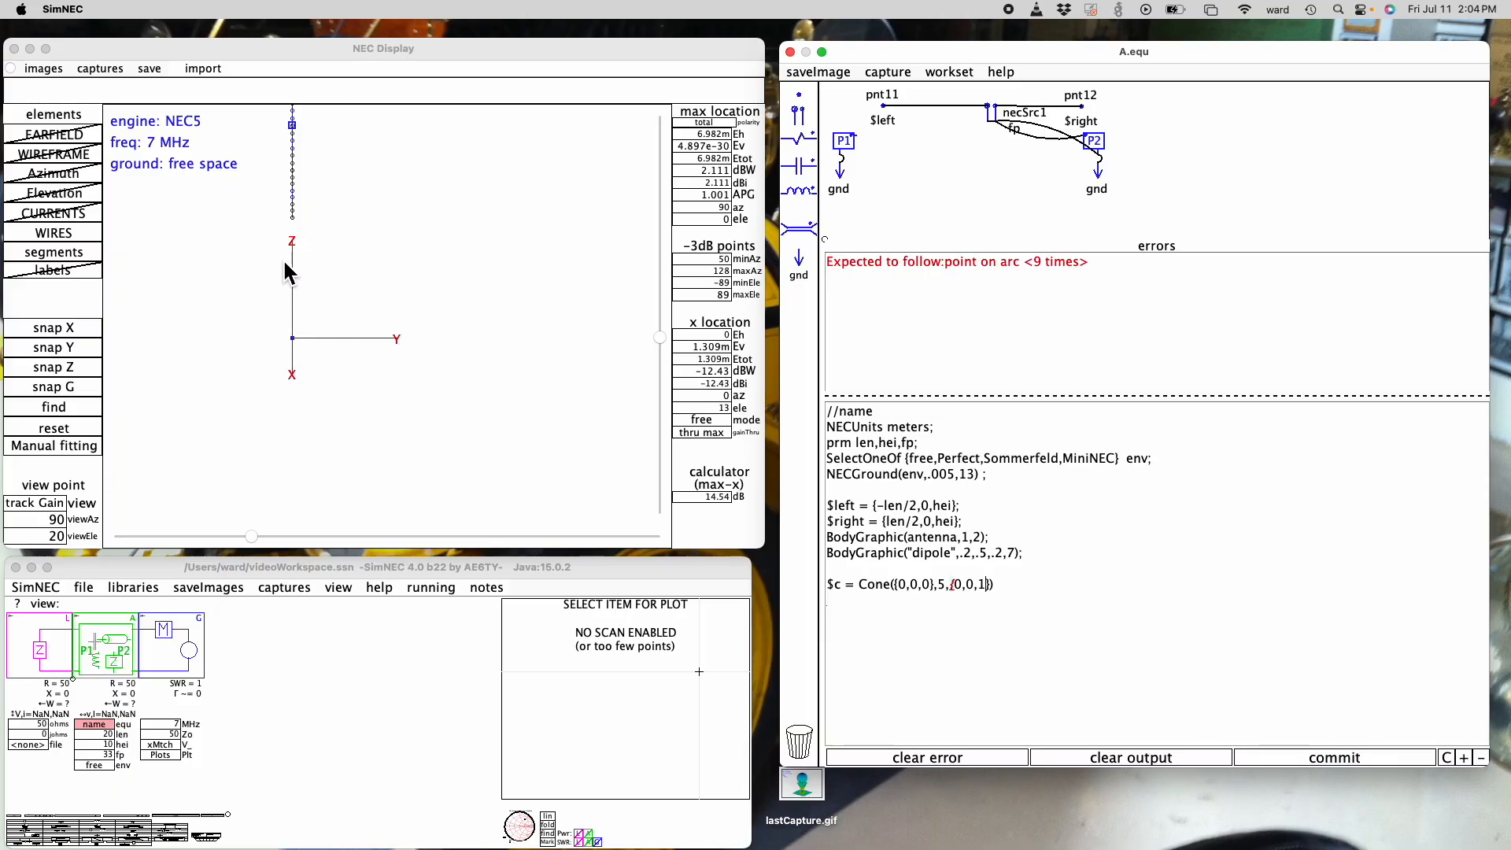
- Add the arc point {1,0,0} to the cone and inspect the shape at 0, 70 and 7 degrees elevation
click(79, 327)
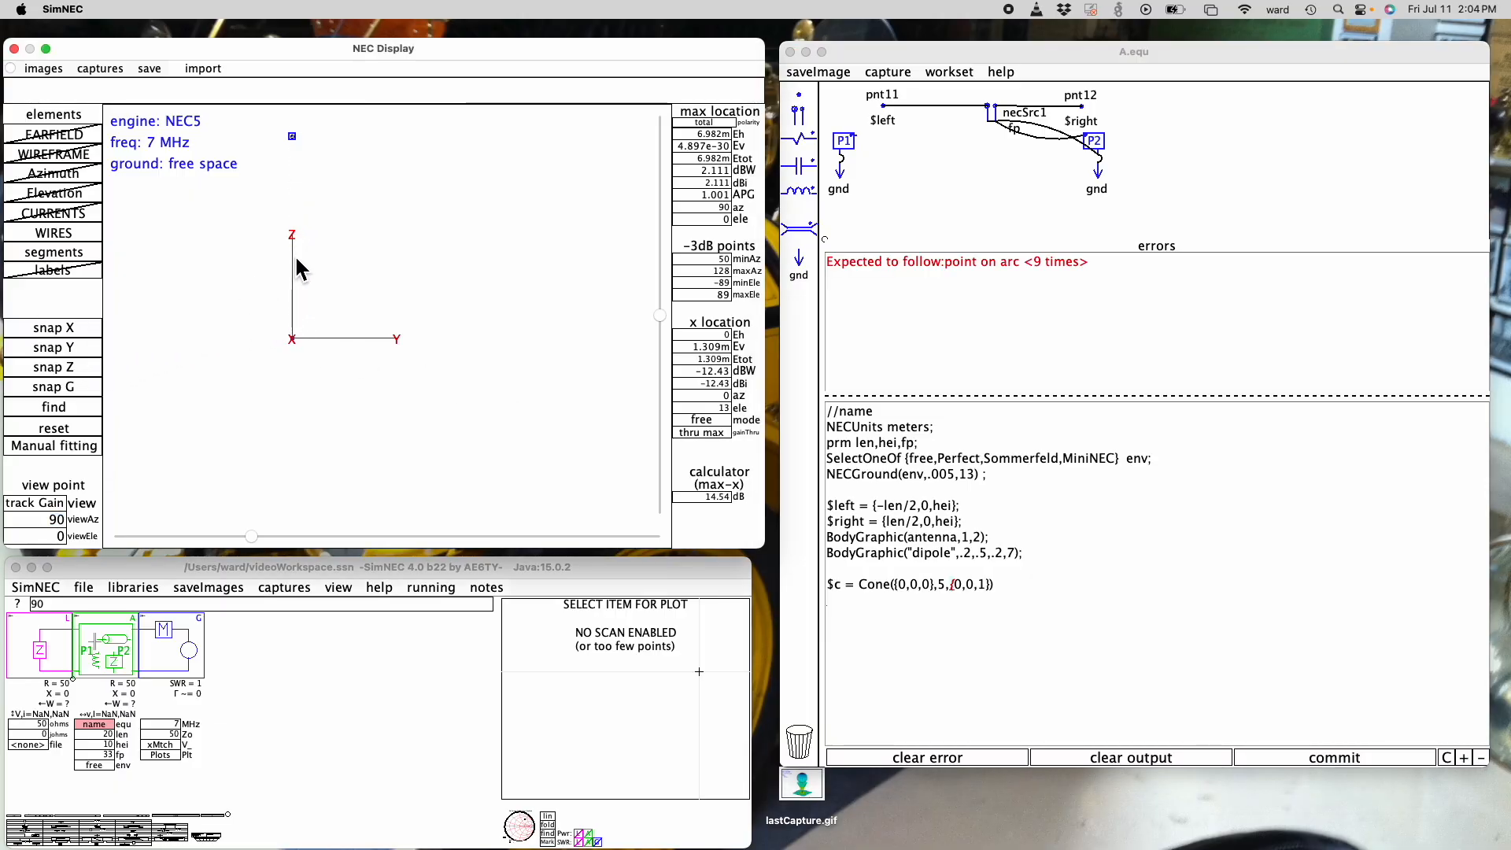
click(997, 587)
click(996, 590)
text(,)
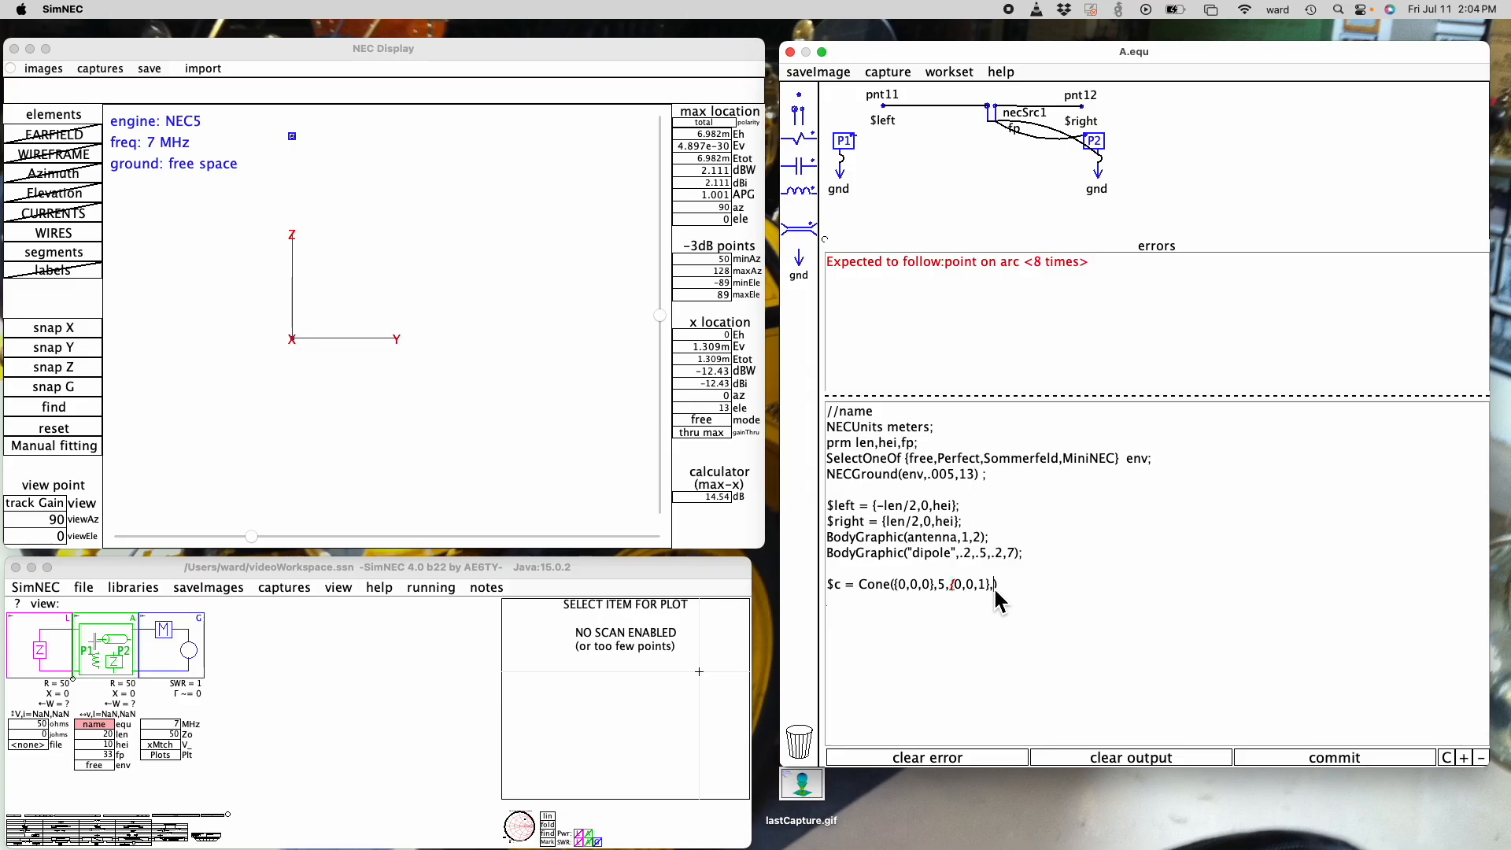
text({)
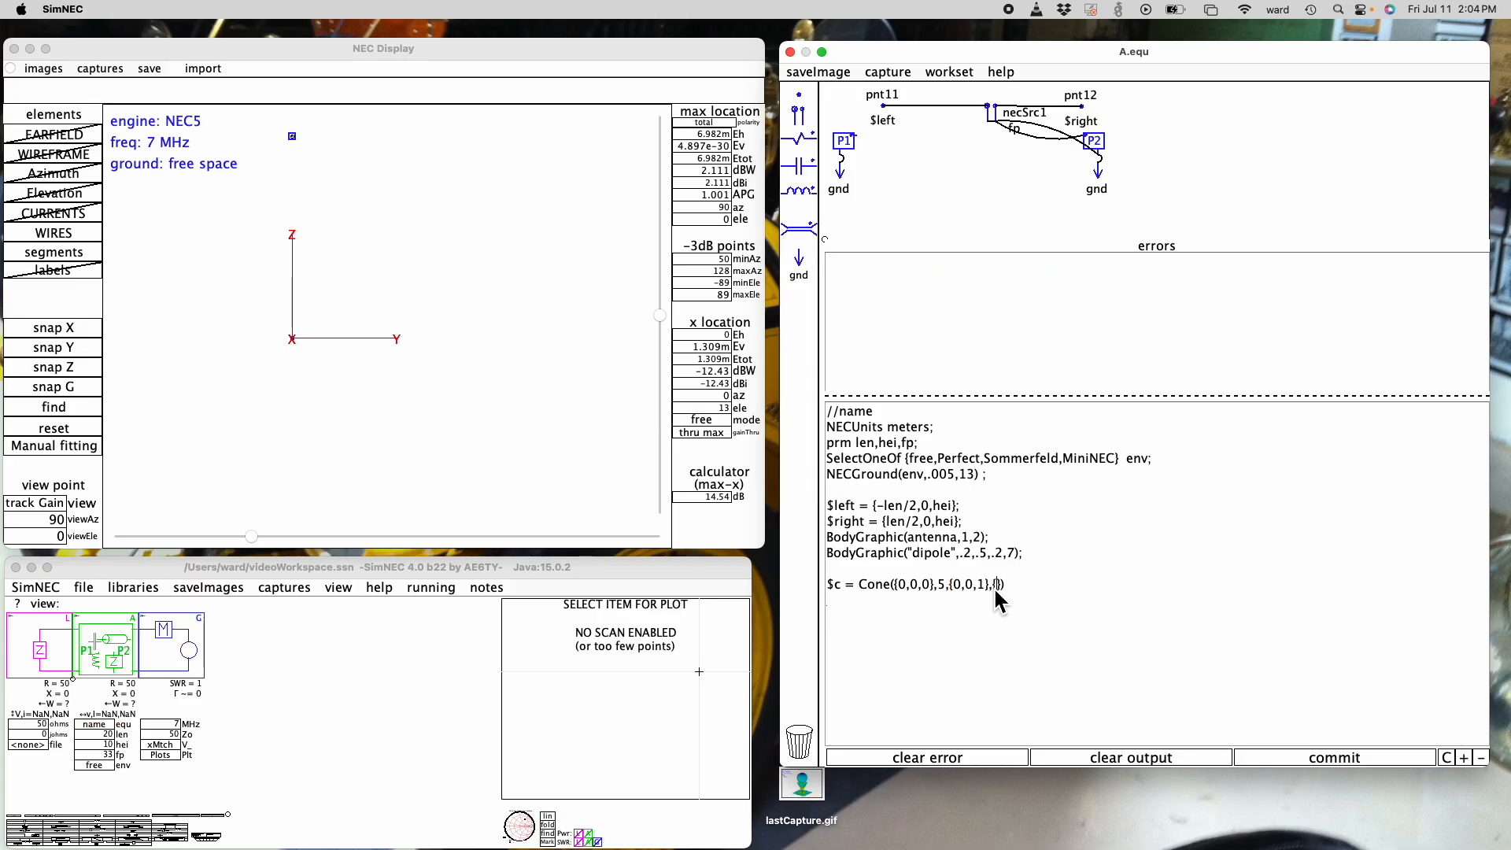
text(1,0,0)
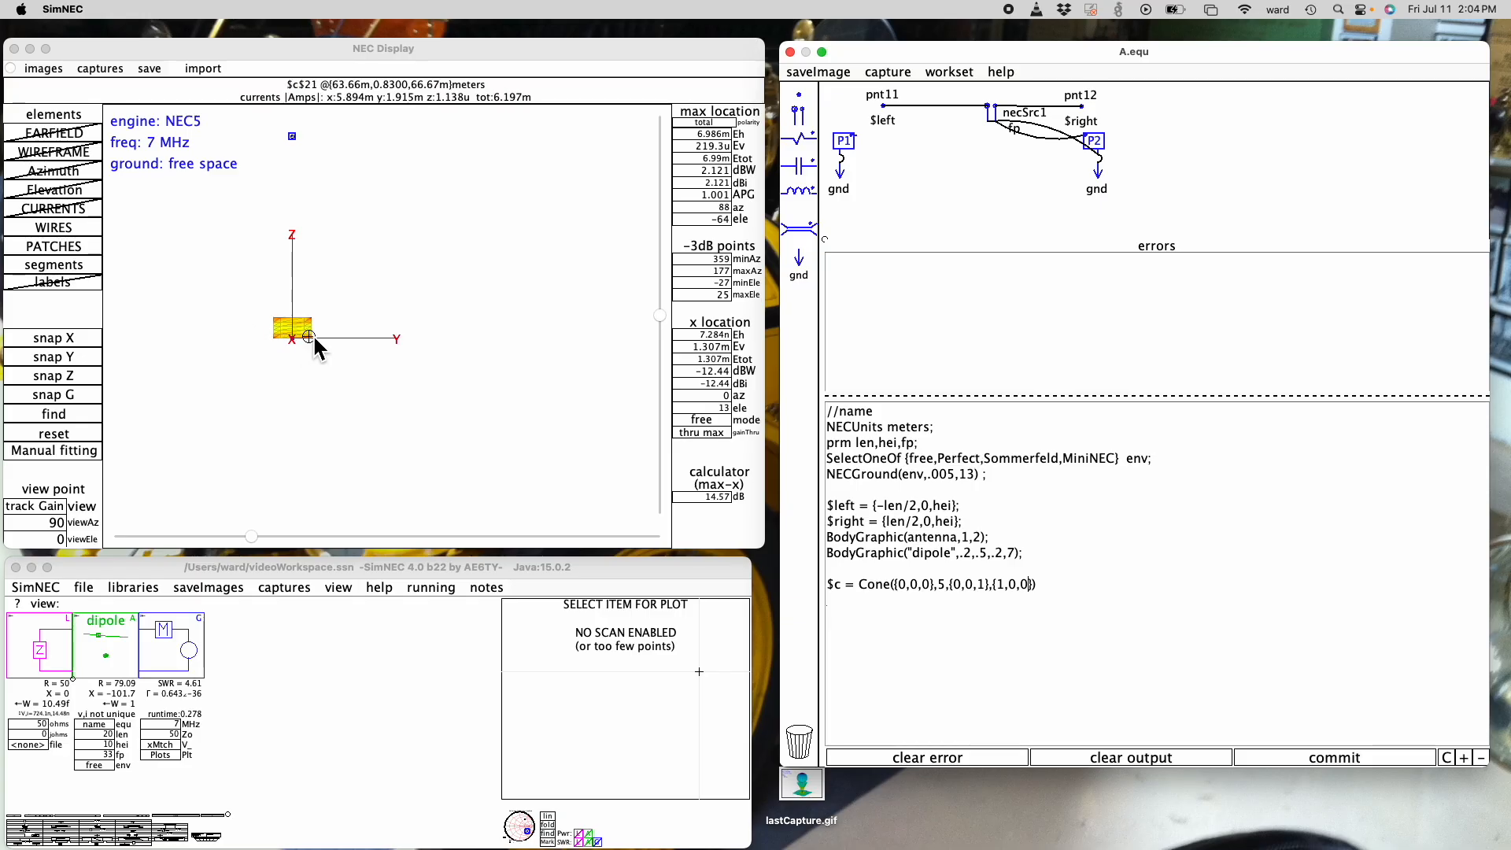
drag(659, 316, 663, 392)
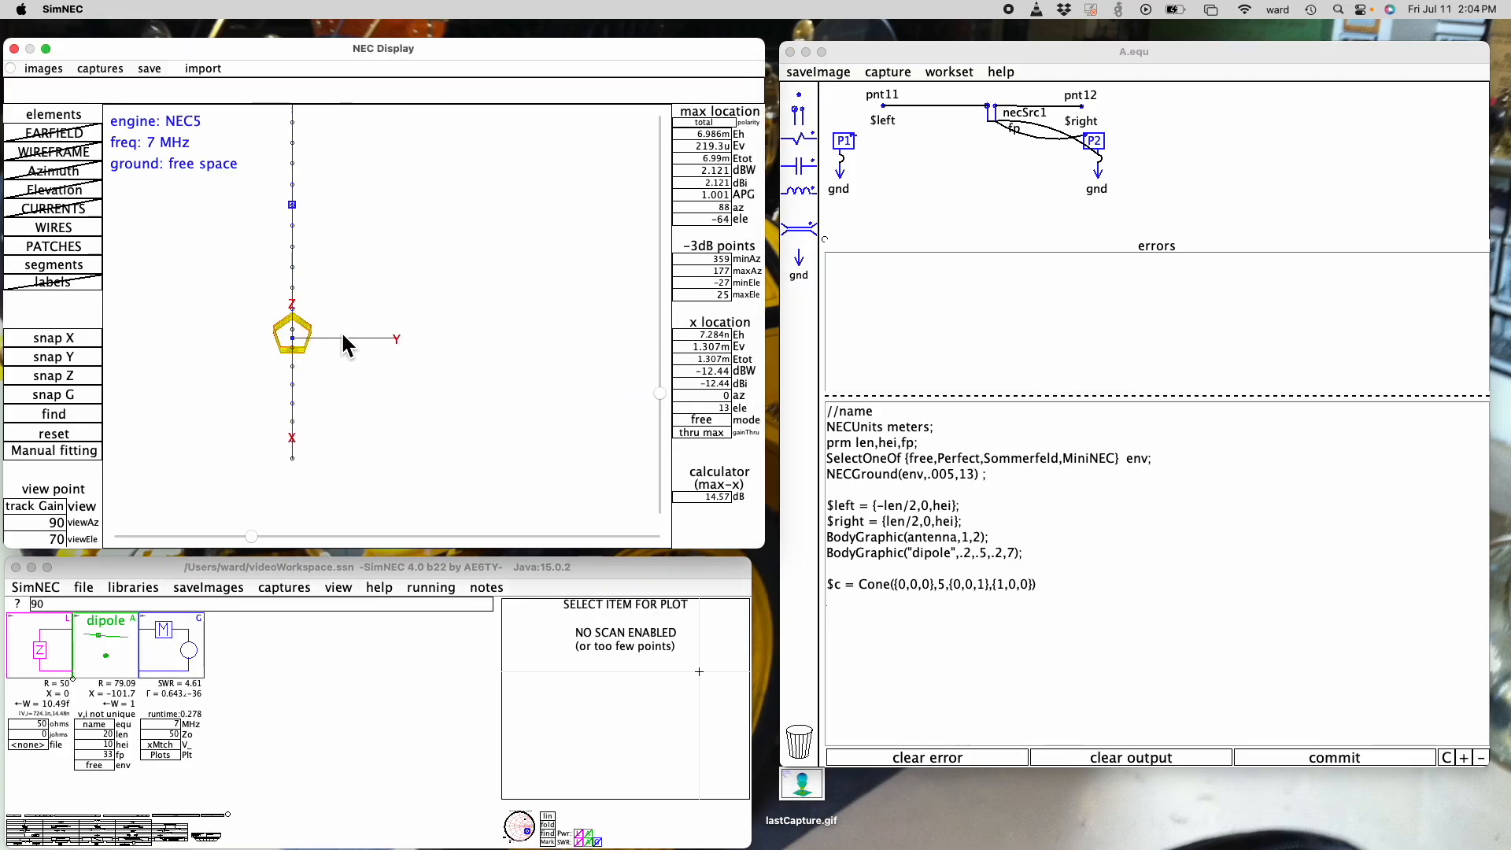
drag(663, 390, 661, 322)
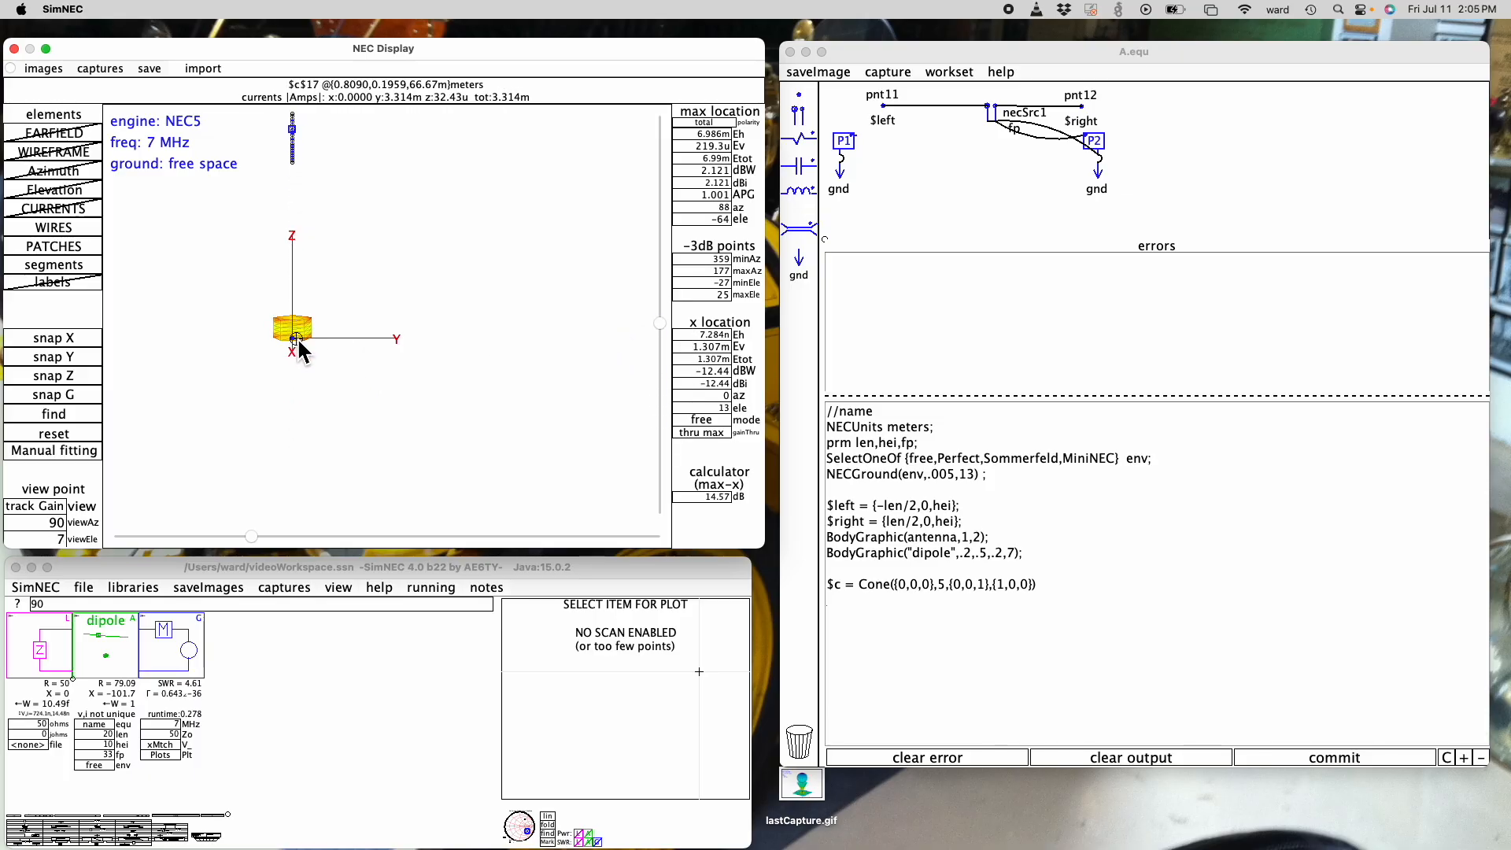
- Set the z value of the cone's second point to 5
click(989, 591)
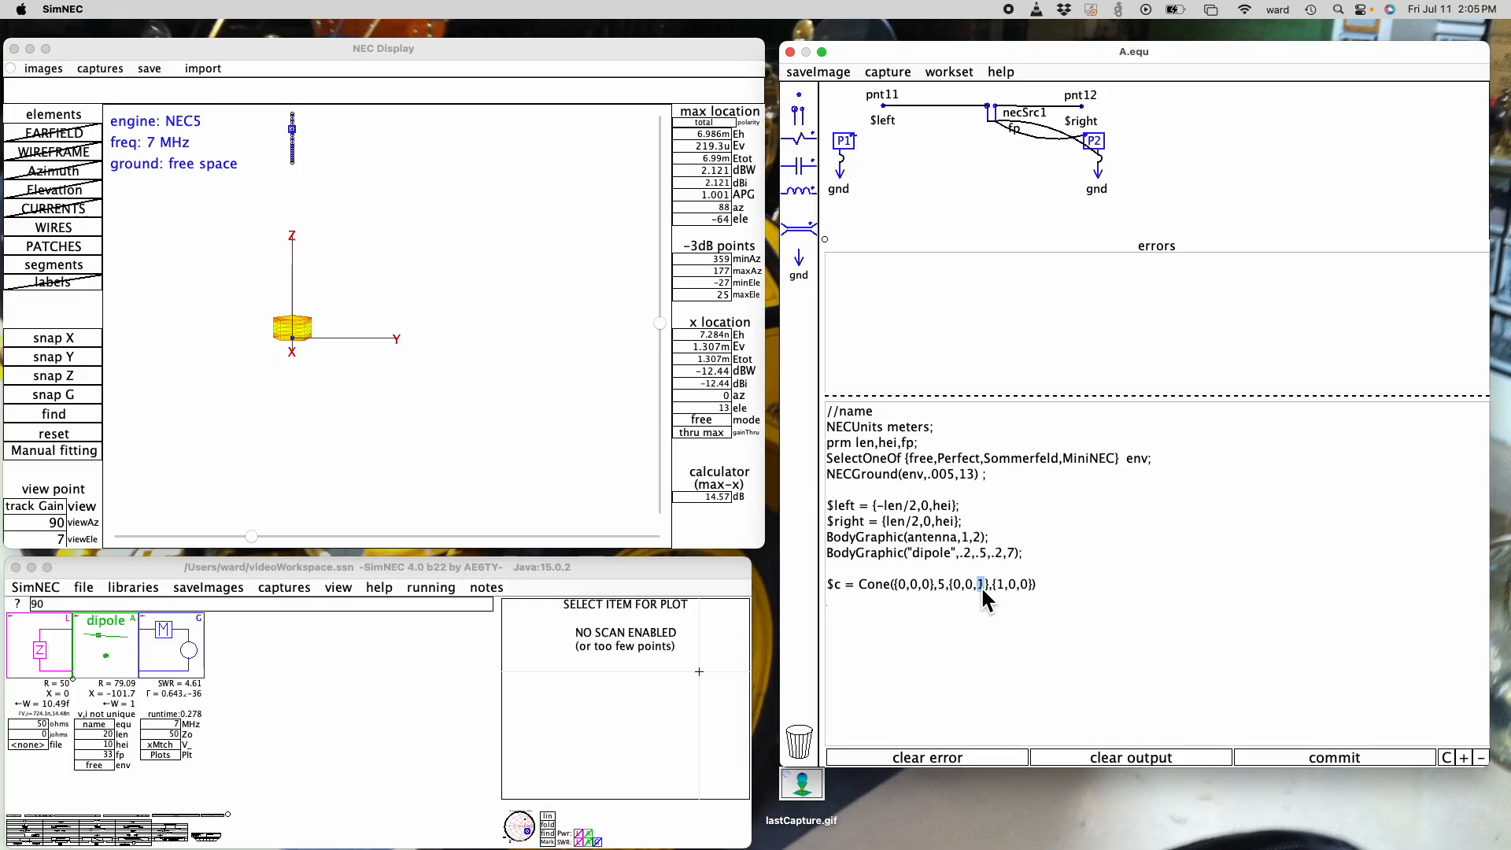
text(5)
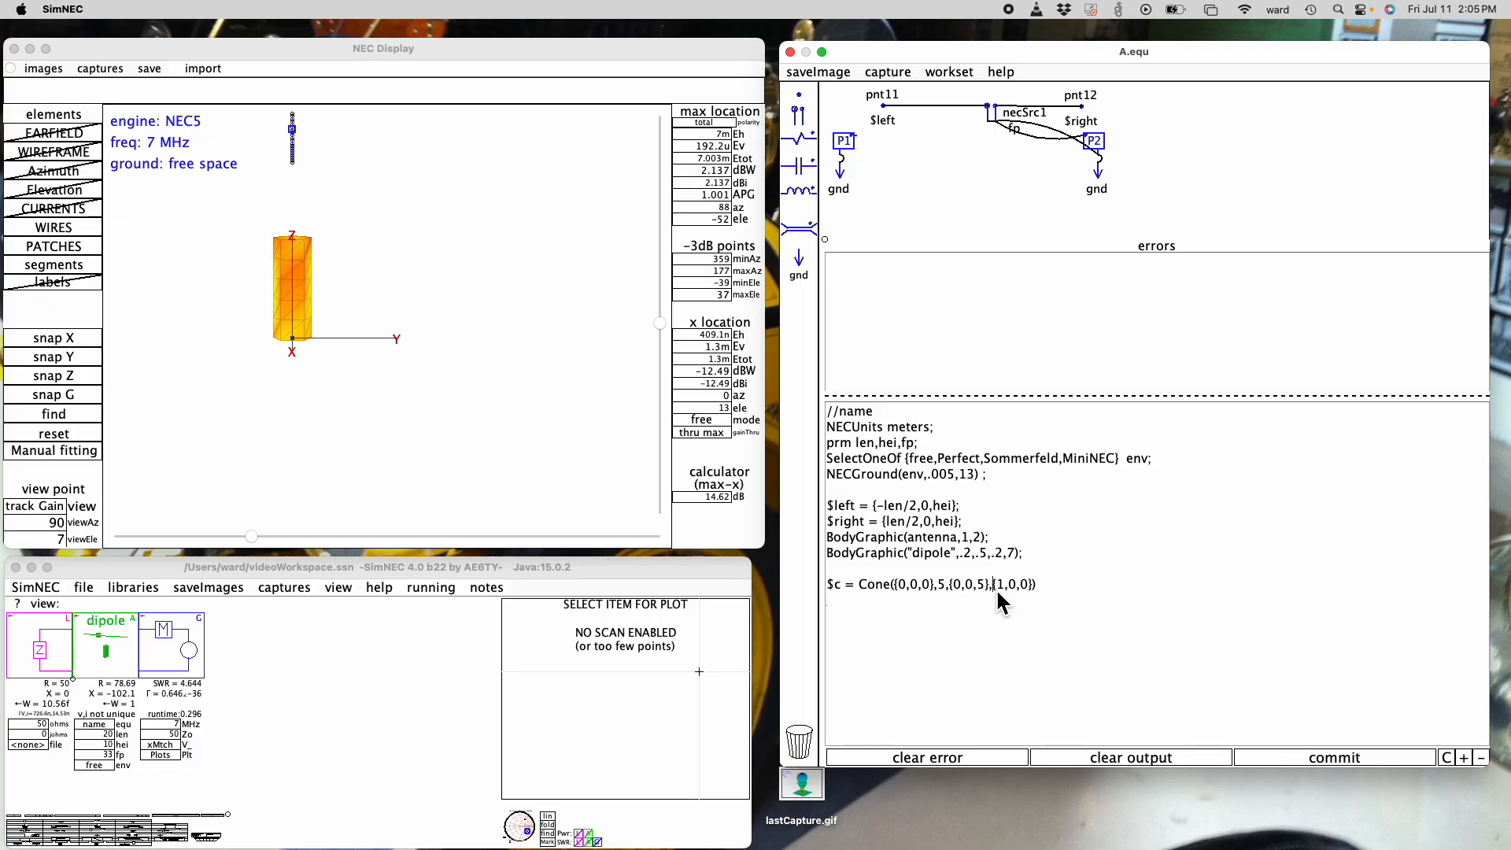
text(8,)
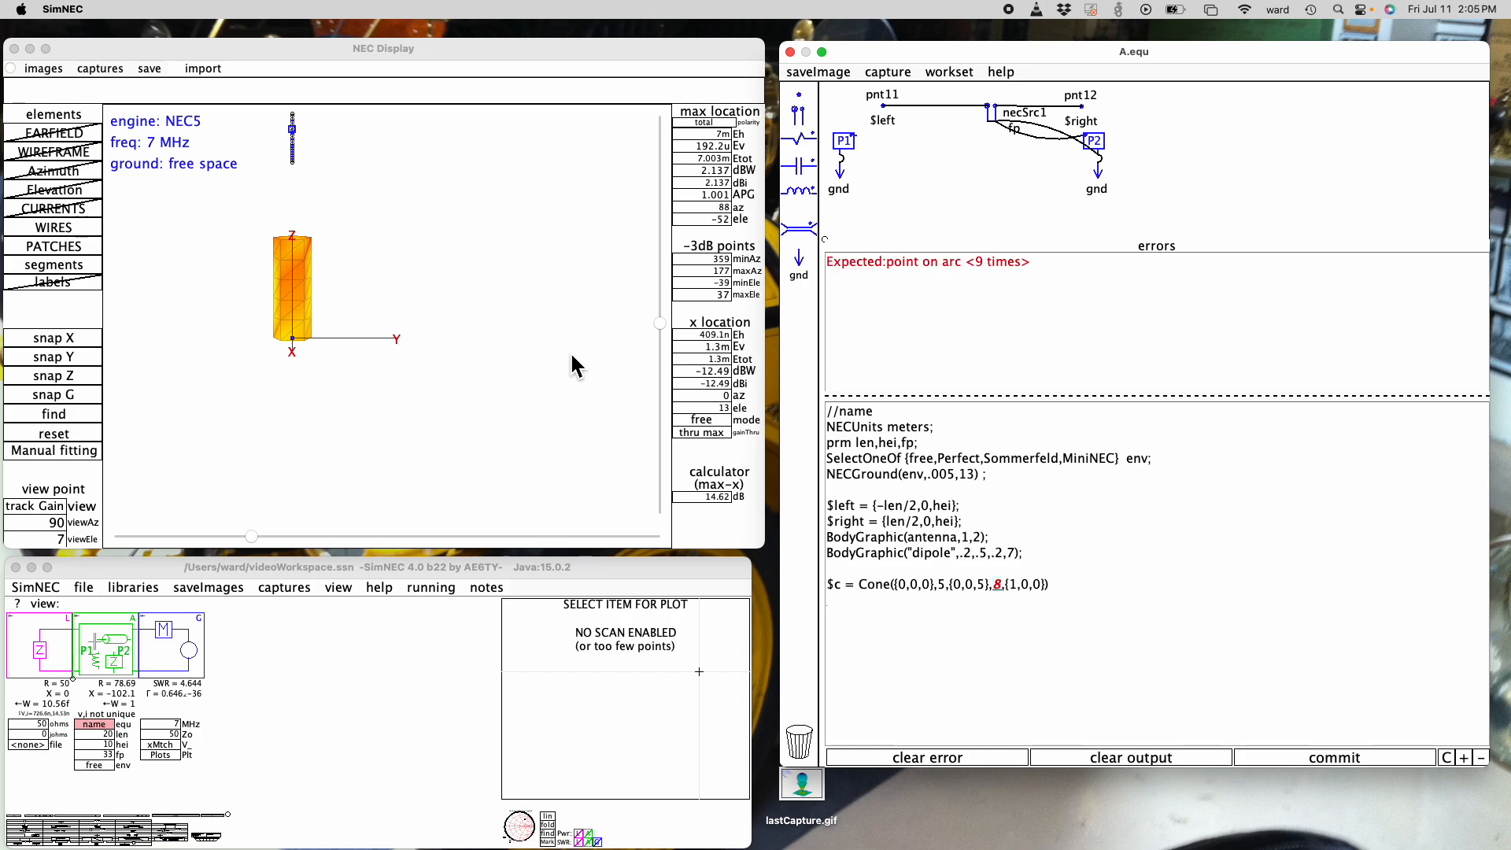
click(660, 324)
drag(660, 323, 660, 386)
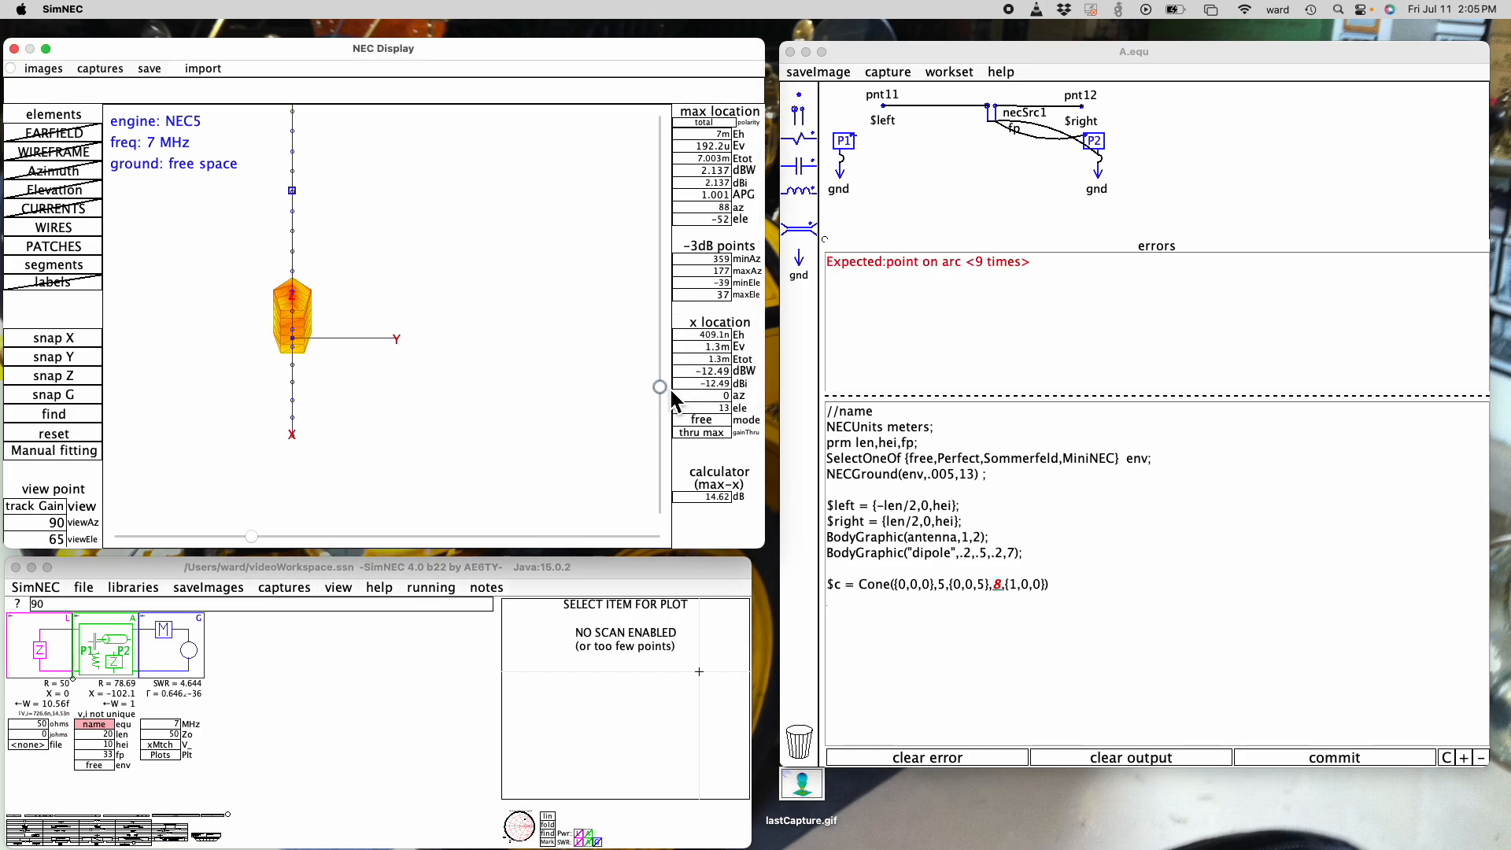
click(1009, 590)
key(BackSpace)
key(BackSpace)
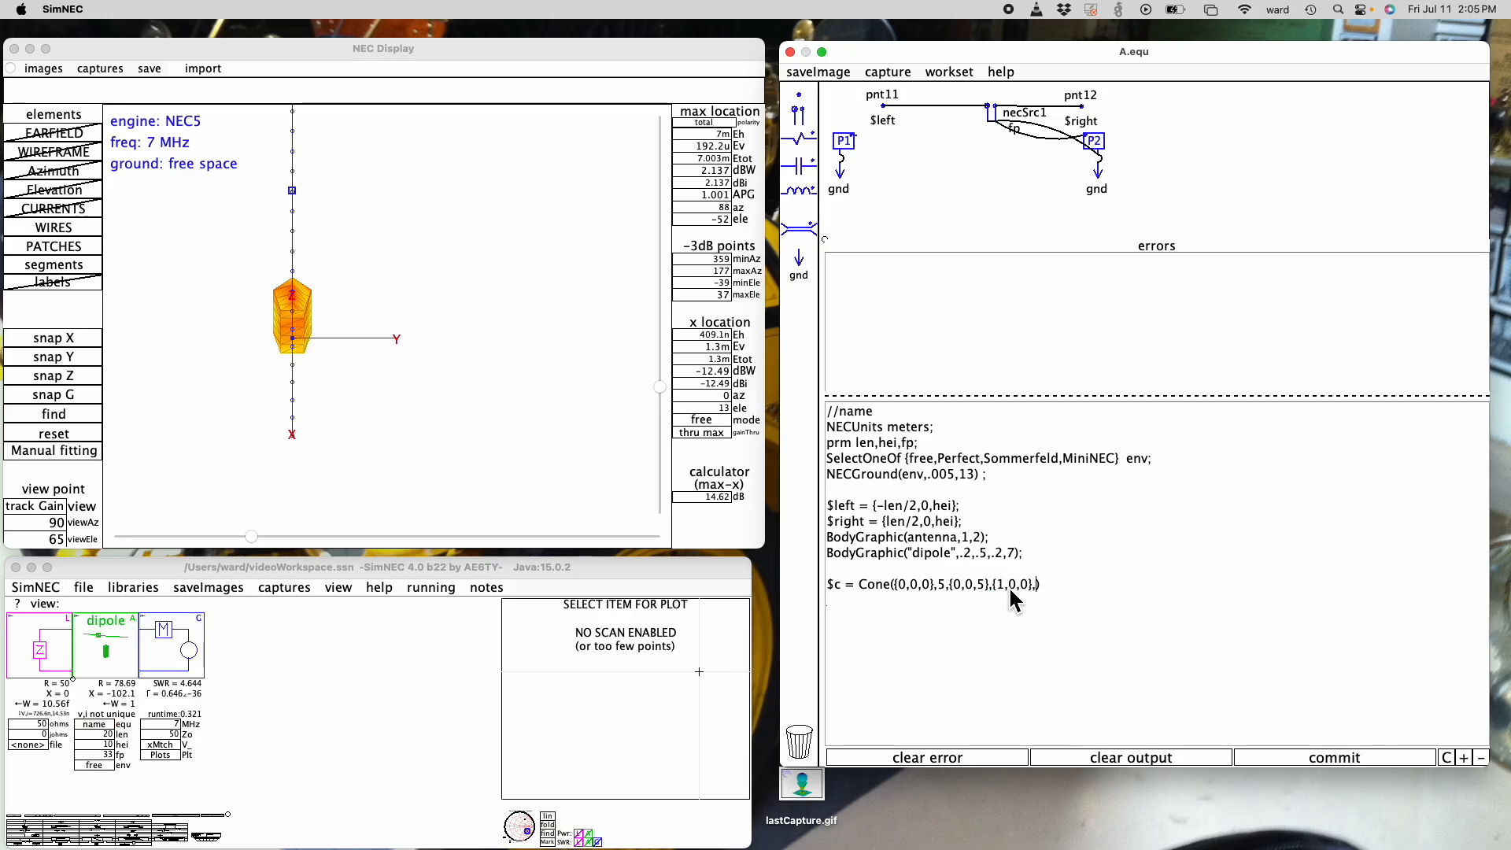
- Give the cone's arc 8 segments after the {1,0,0} point, and view it from 90 and 16 degrees elevation
text(8)
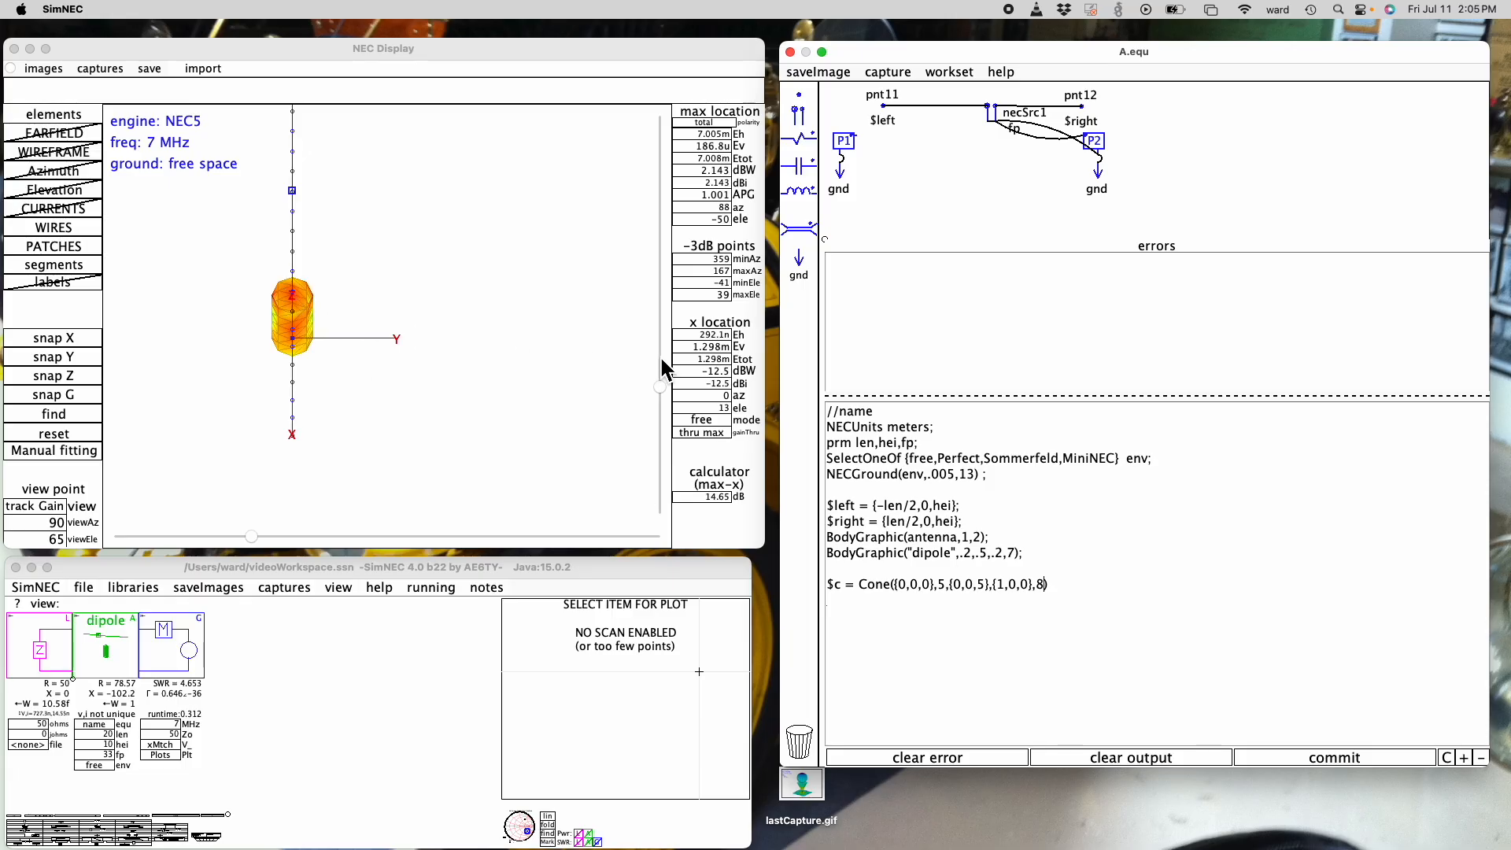
click(660, 388)
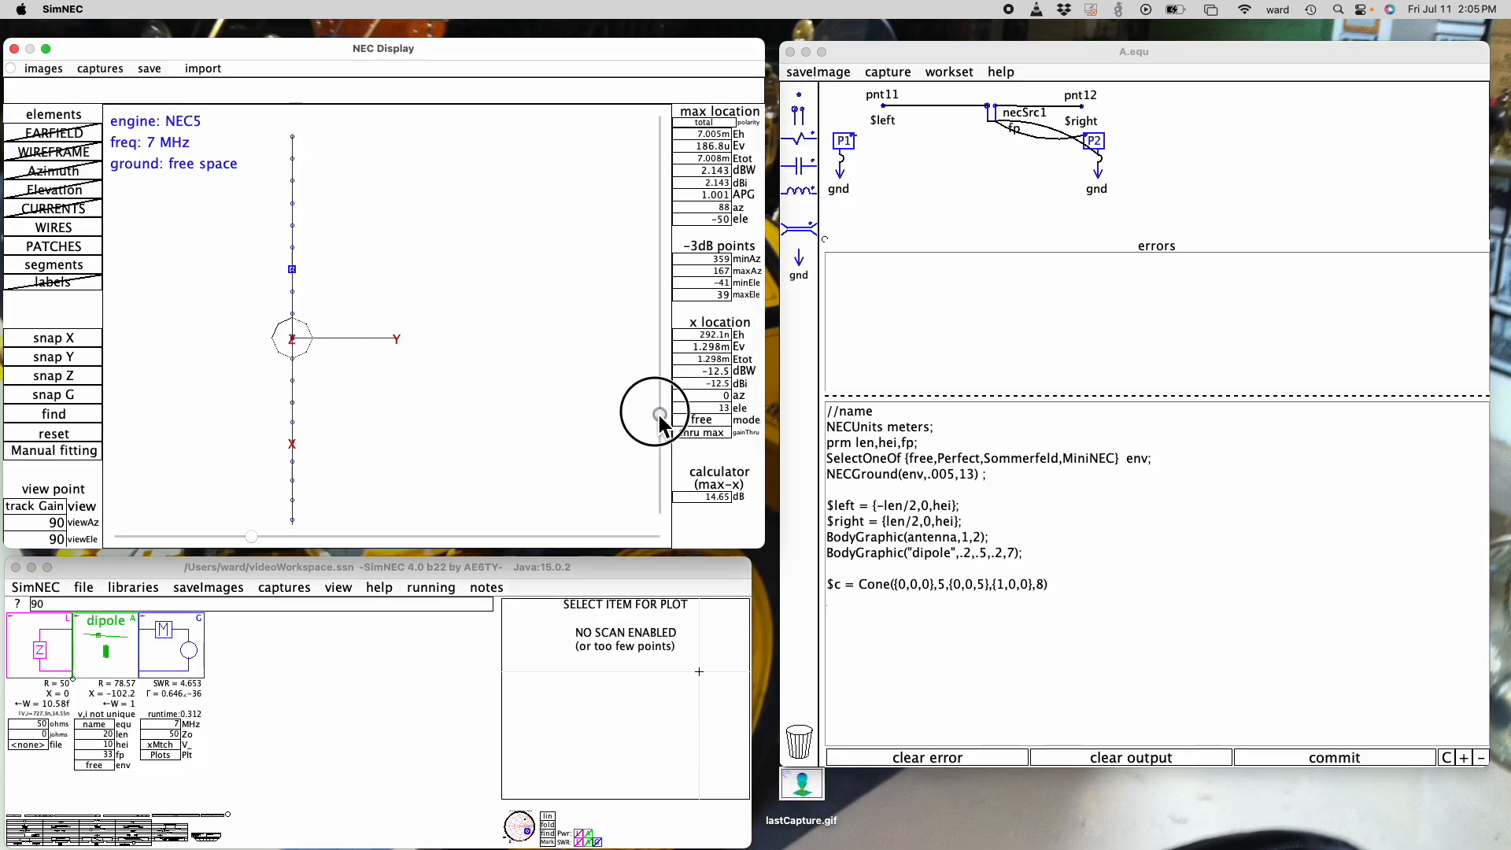
drag(656, 390, 654, 339)
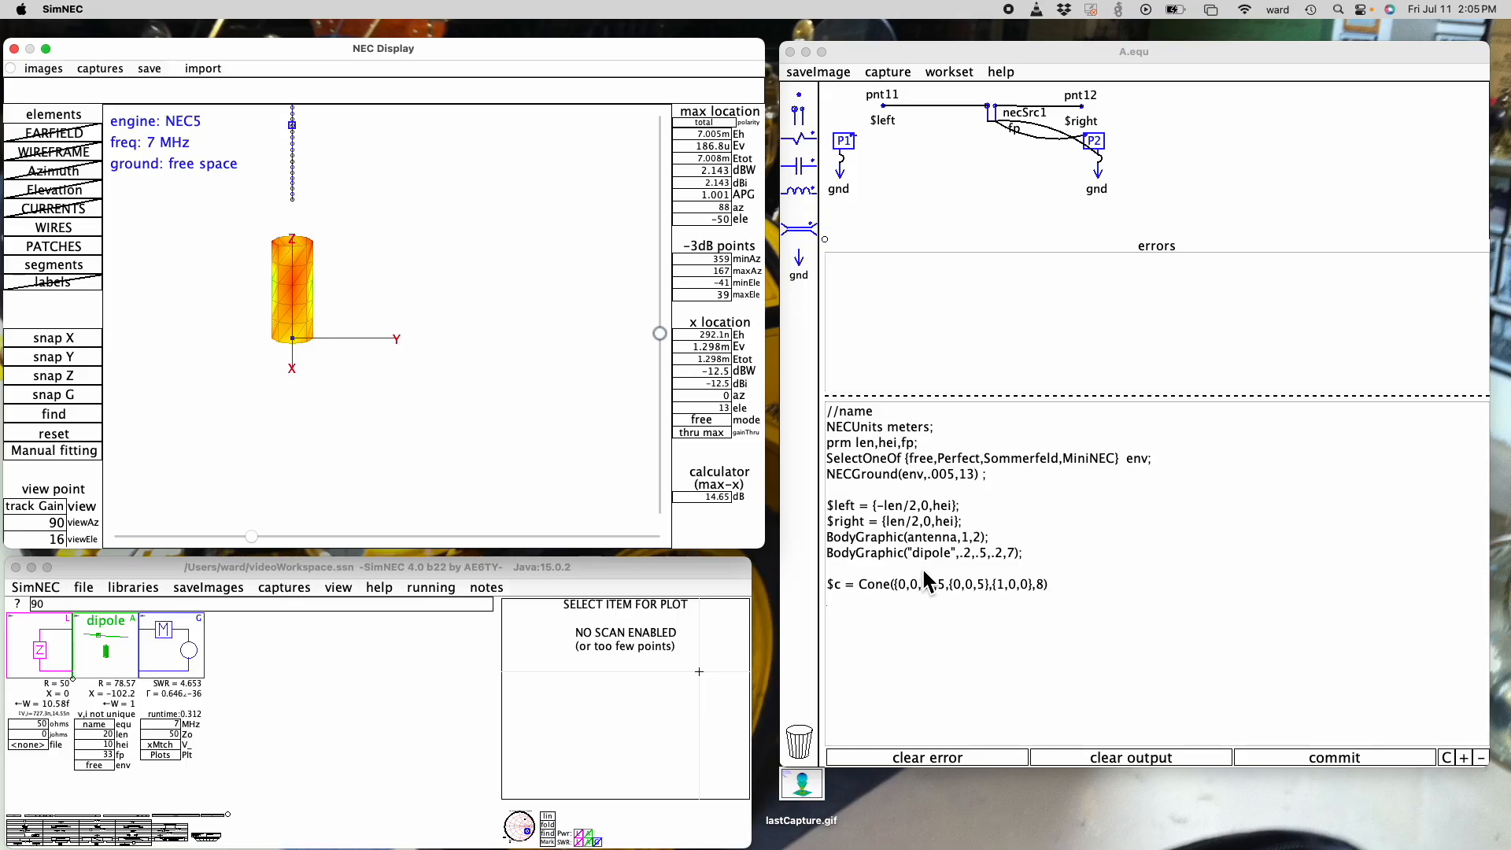
- Add a 90 degree arc angle after the cone's segment count and inspect the partial shape at 57, 29 and 23 degrees elevation
click(1046, 589)
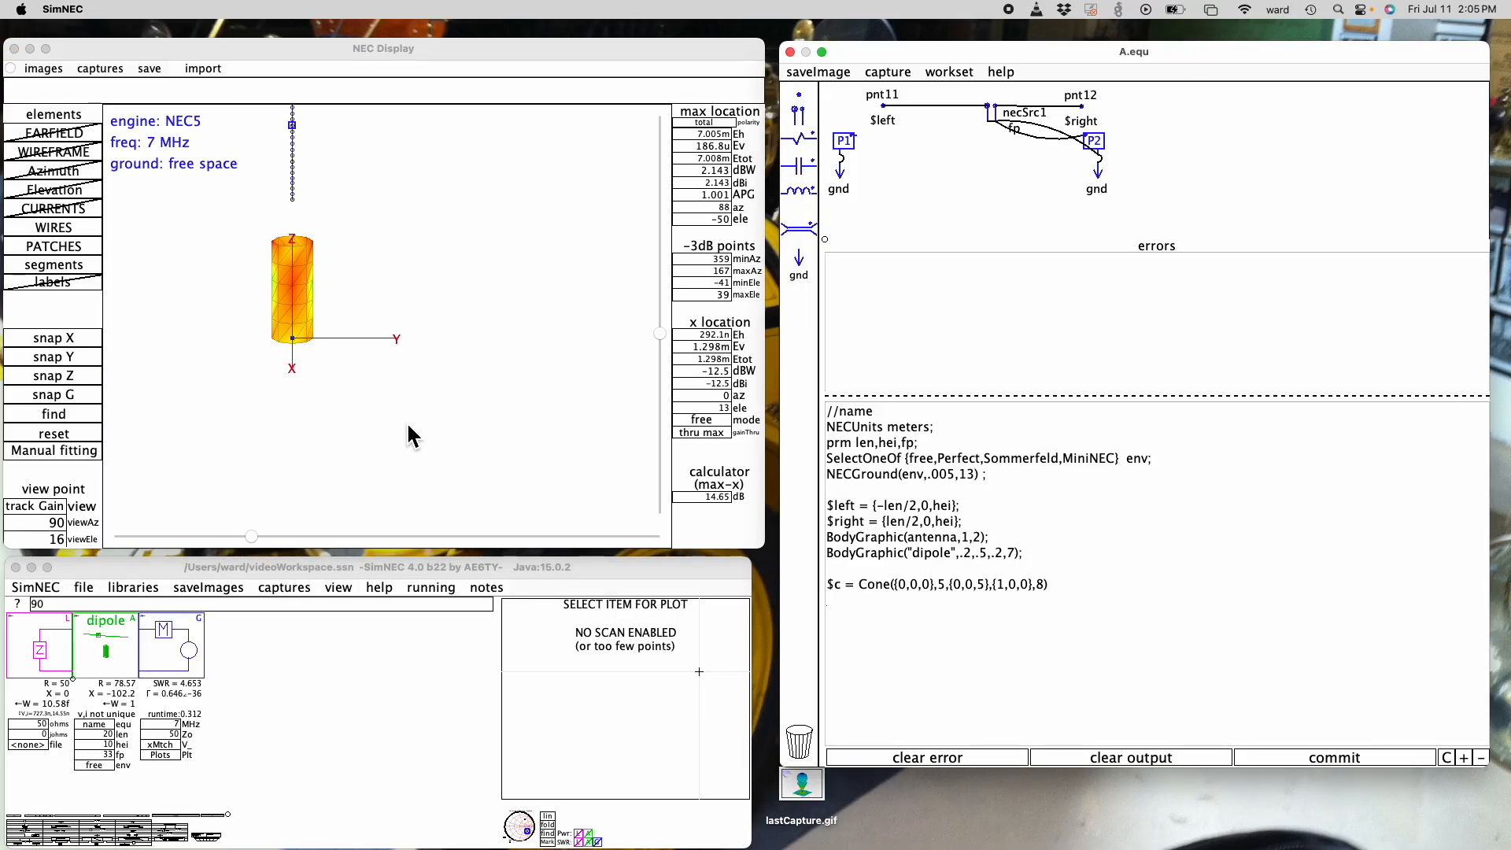
mouse_move(310, 244)
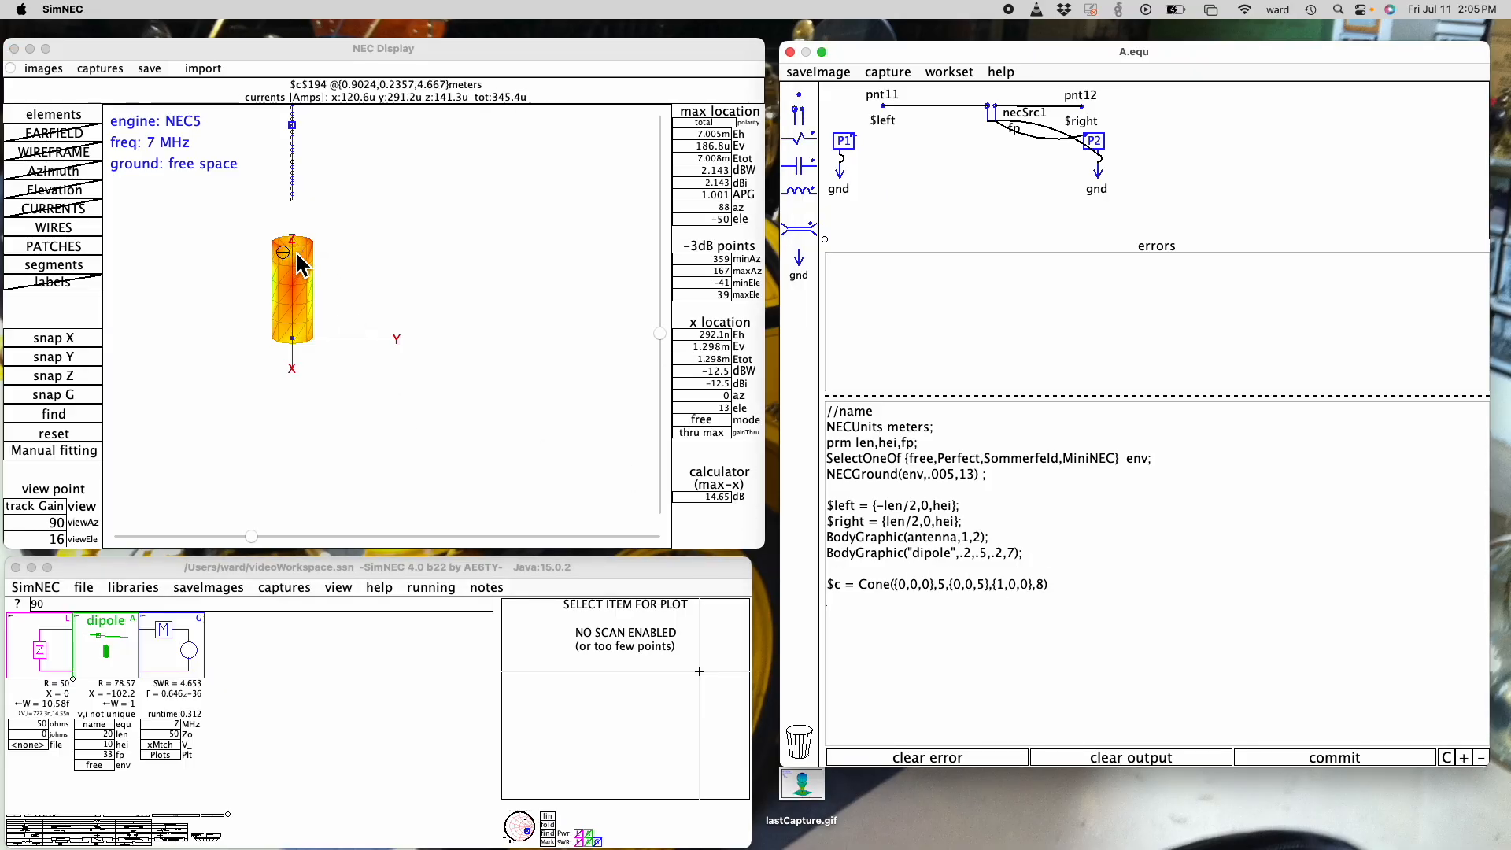
click(1048, 596)
text(,90)
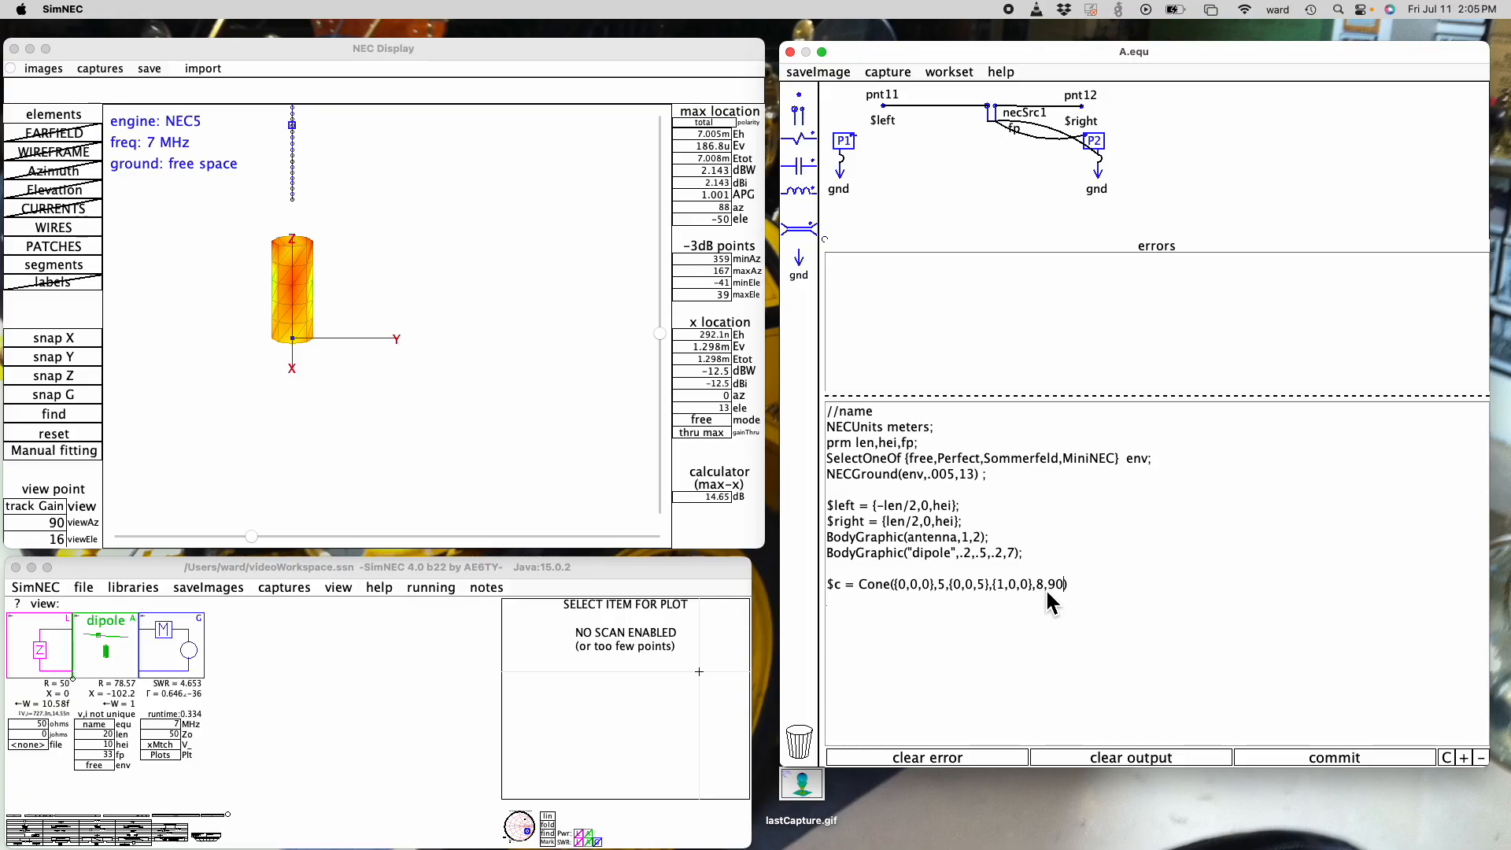
drag(661, 332, 659, 378)
mouse_move(272, 299)
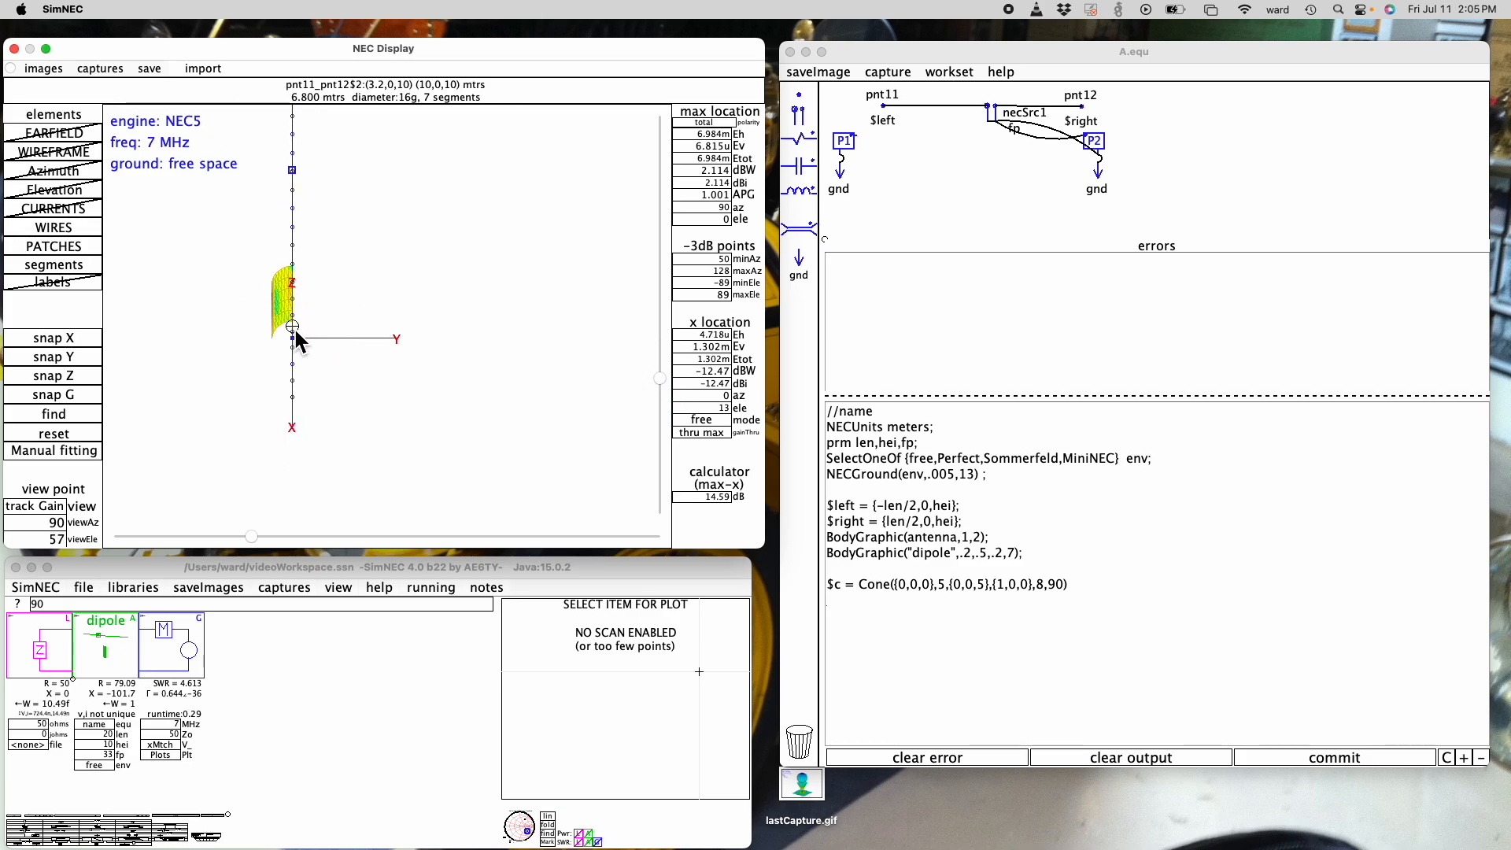
drag(661, 380, 639, 346)
mouse_move(299, 323)
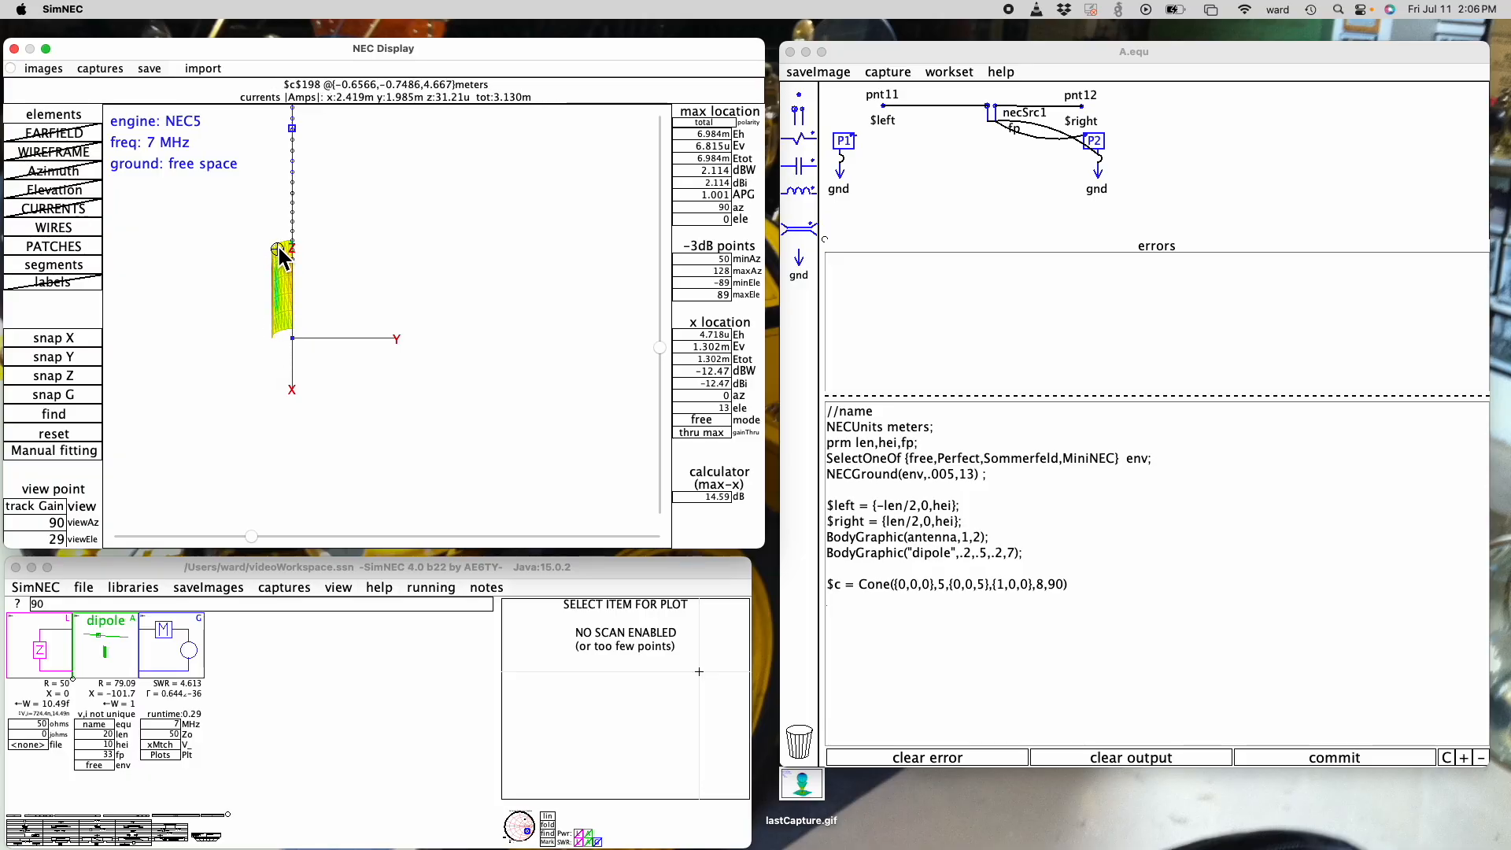
mouse_move(661, 347)
mouse_down()
mouse_move(667, 410)
mouse_move(650, 338)
mouse_up()
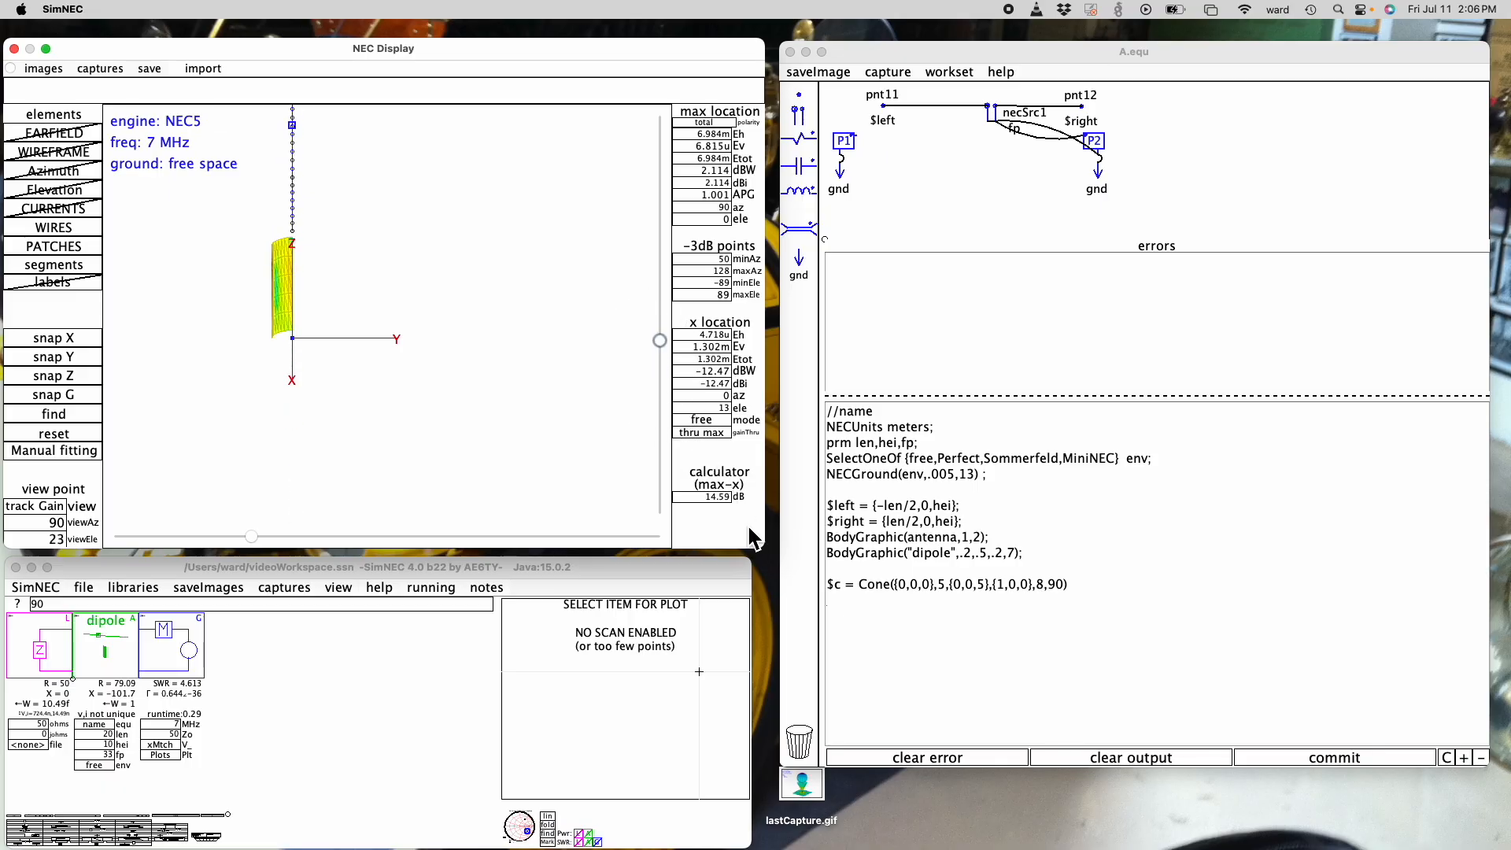
- Set the cone's arc angle to 360 and, with the model viewed along the Z axis, add the point {3,0,5}
drag(1064, 589, 1051, 589)
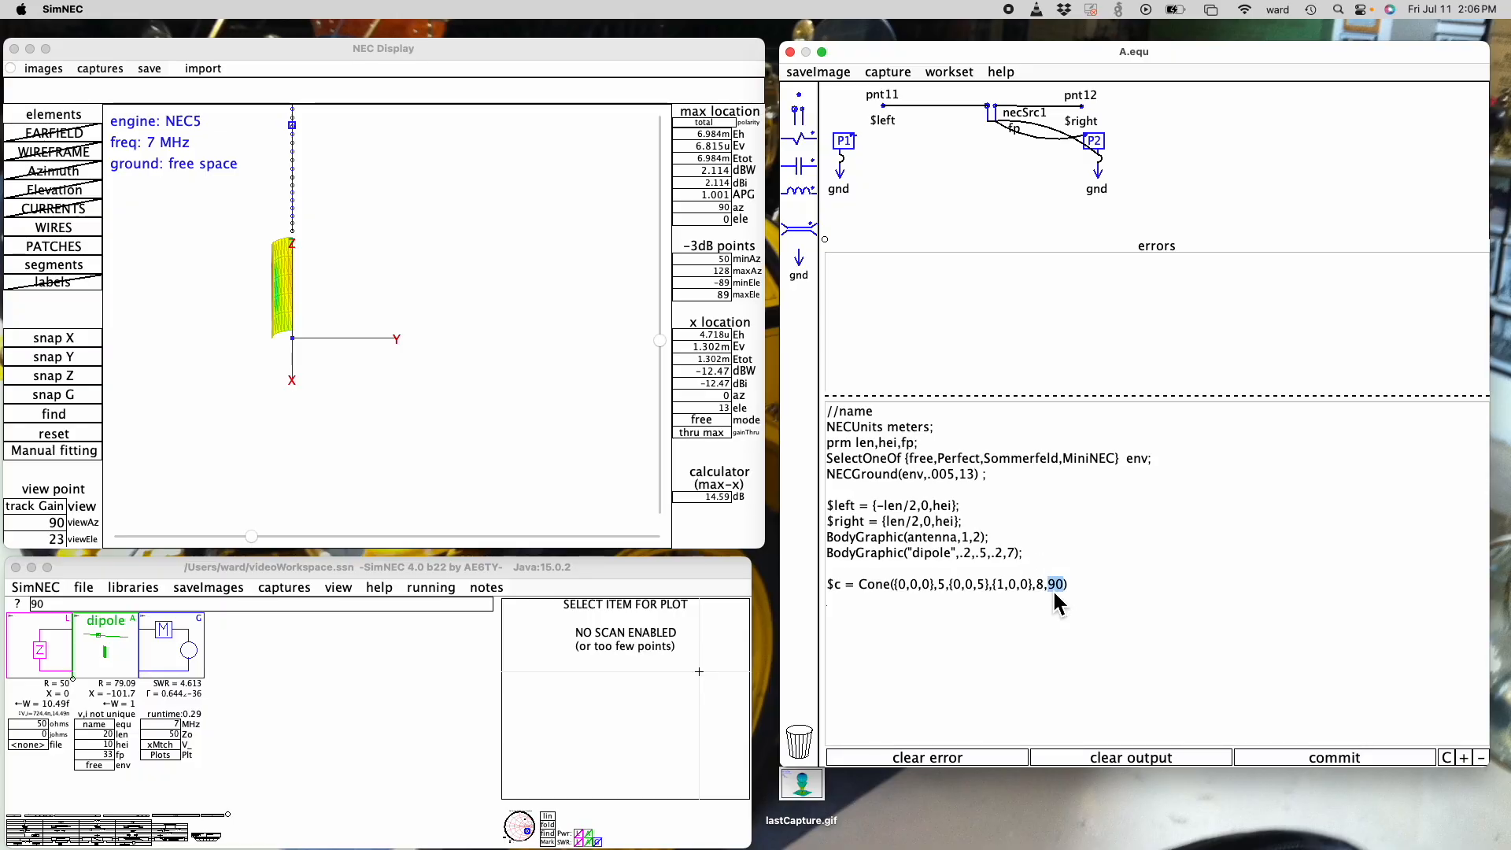
text(360)
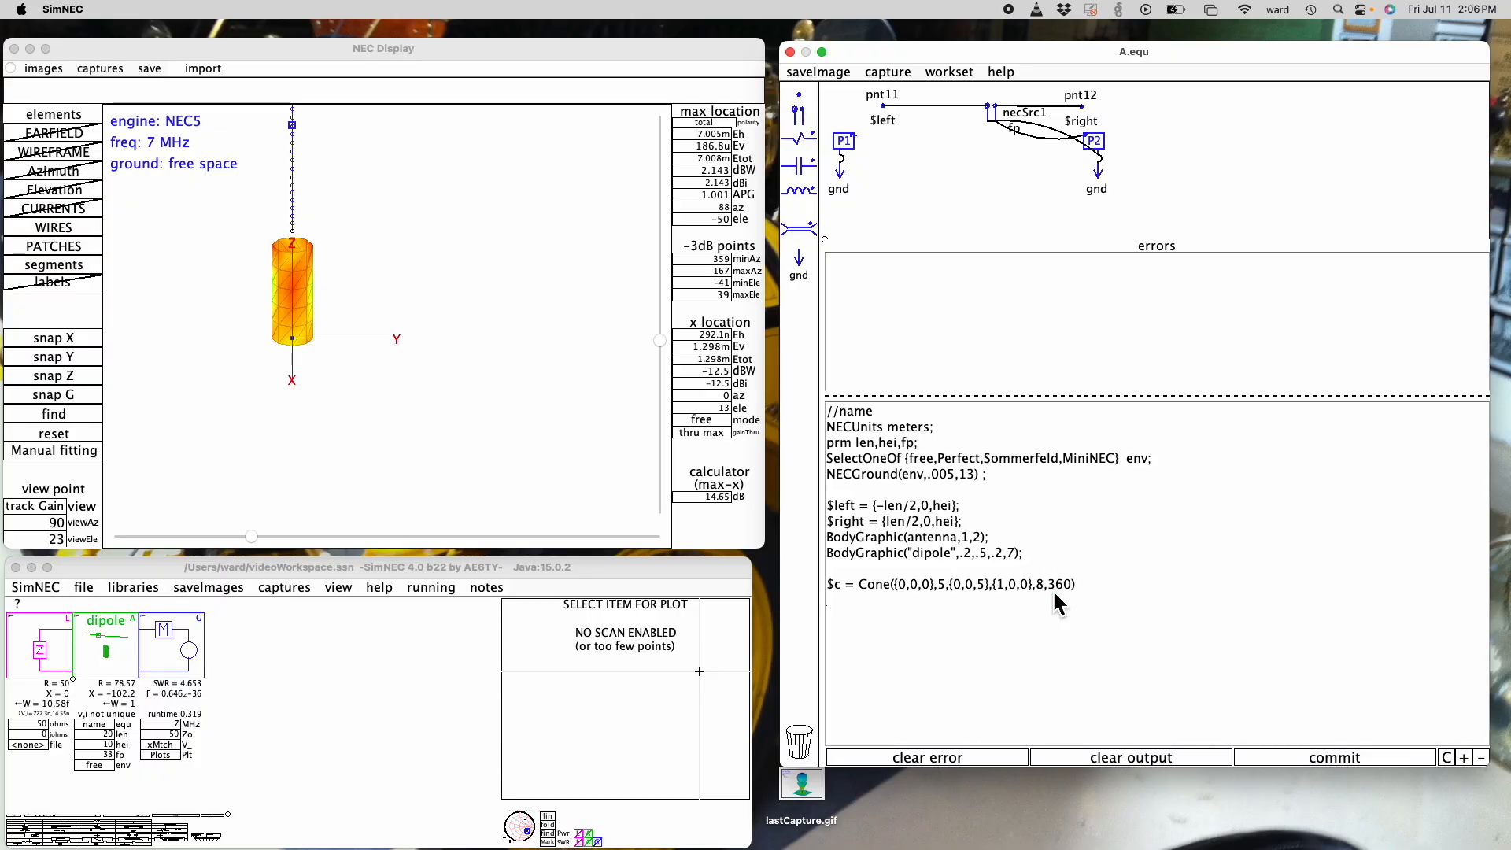
text(,)
click(81, 371)
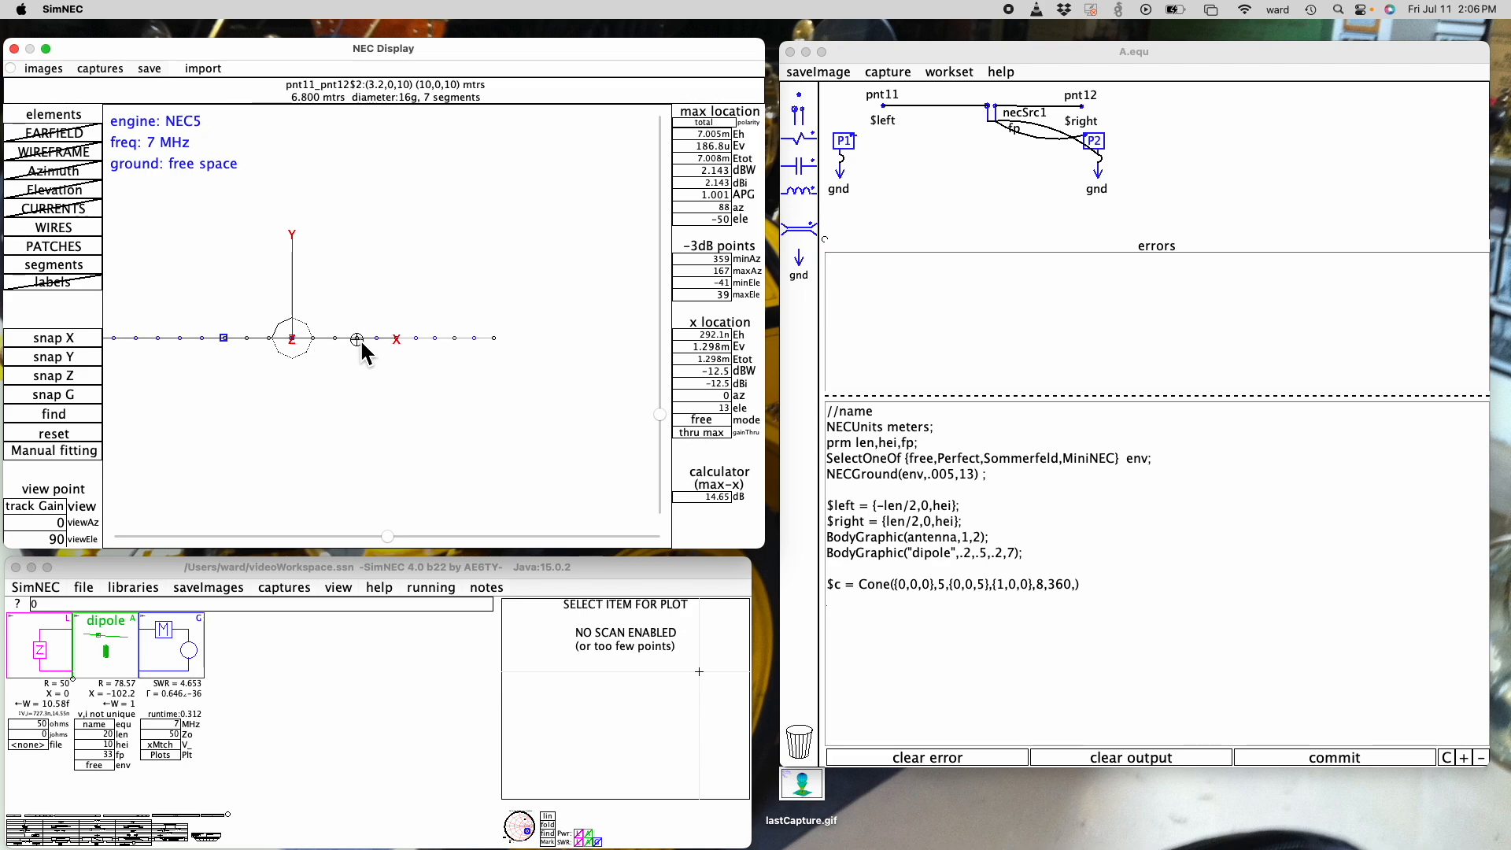
click(1076, 590)
text({)
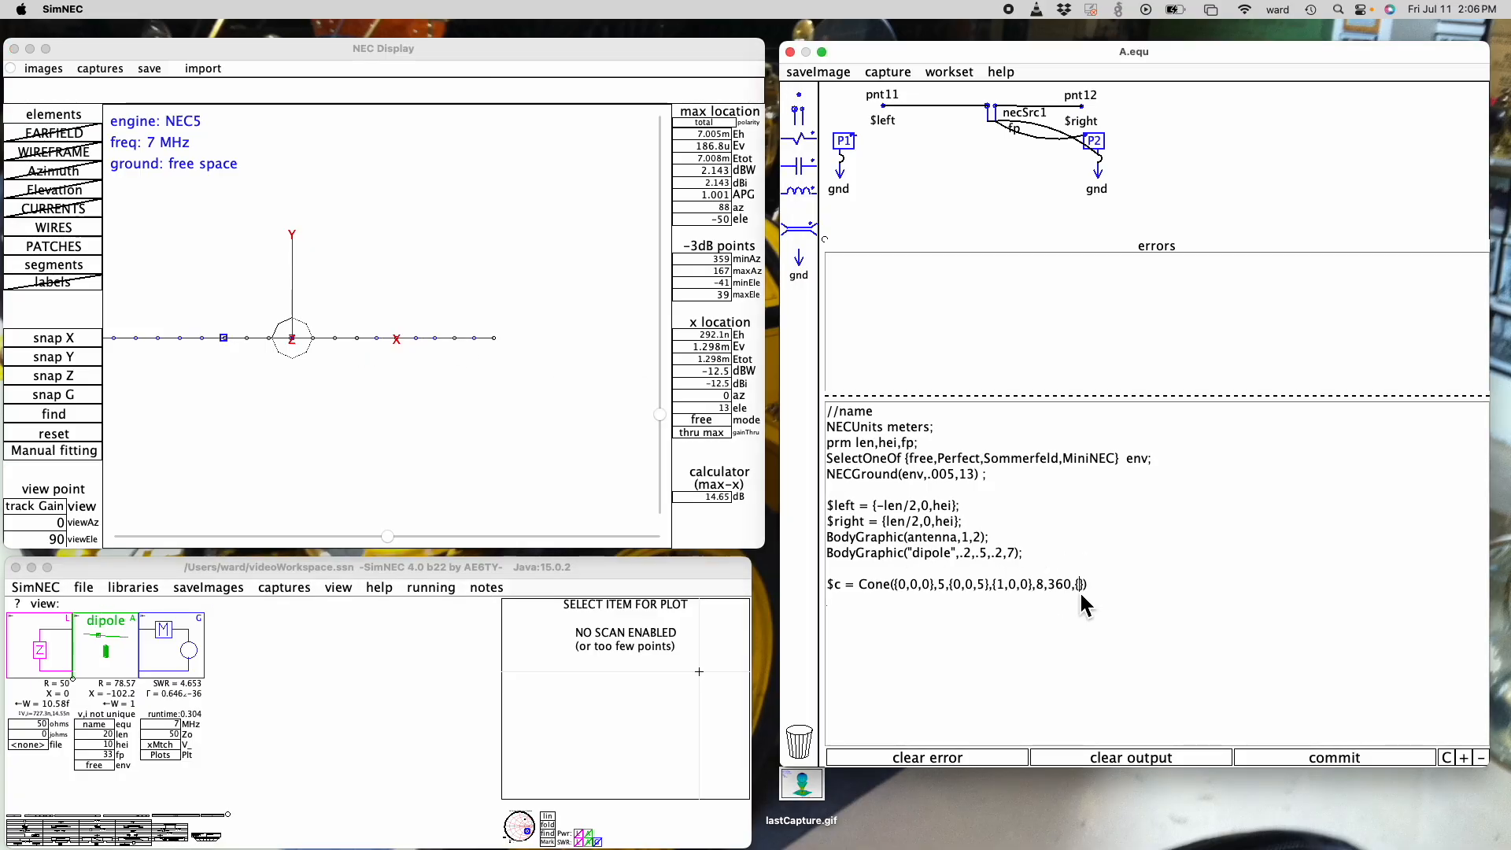
text(3,0,5)
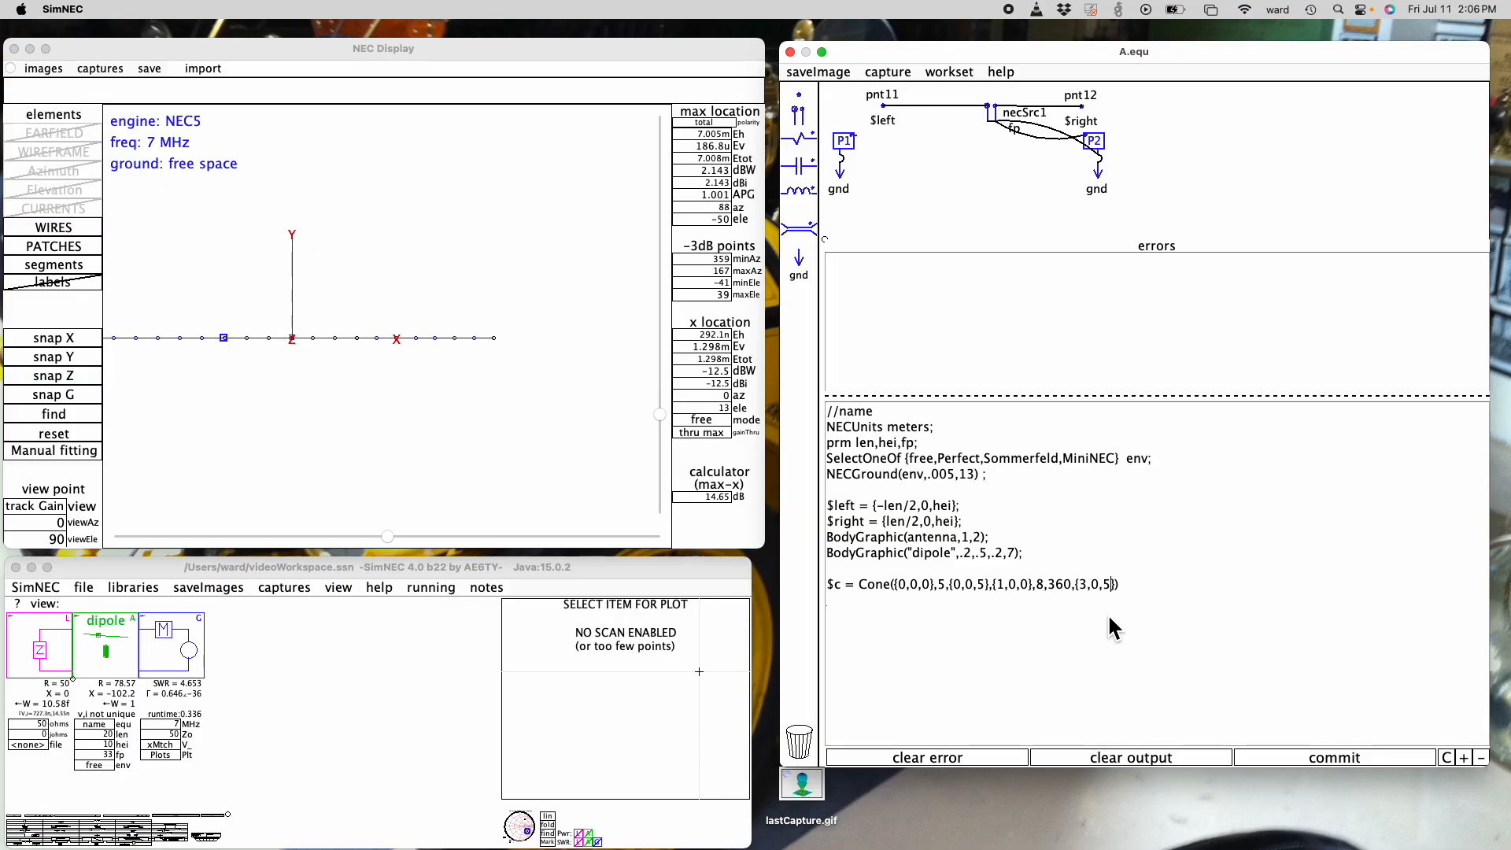
- Inspect the flared cone surface from 28 and 3 degrees elevation
drag(661, 415, 674, 345)
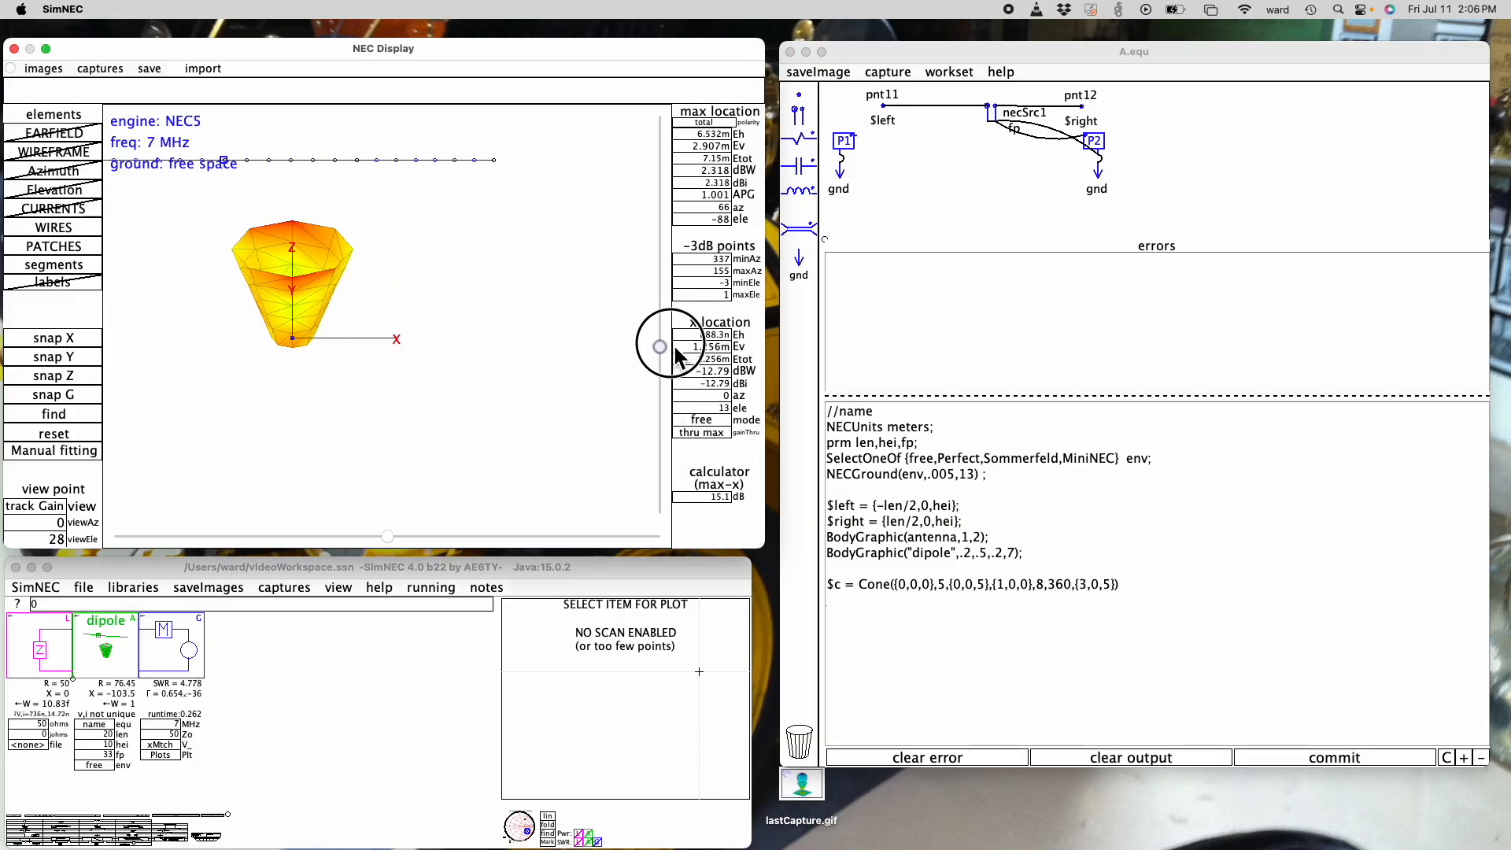
click(660, 340)
drag(660, 350, 663, 319)
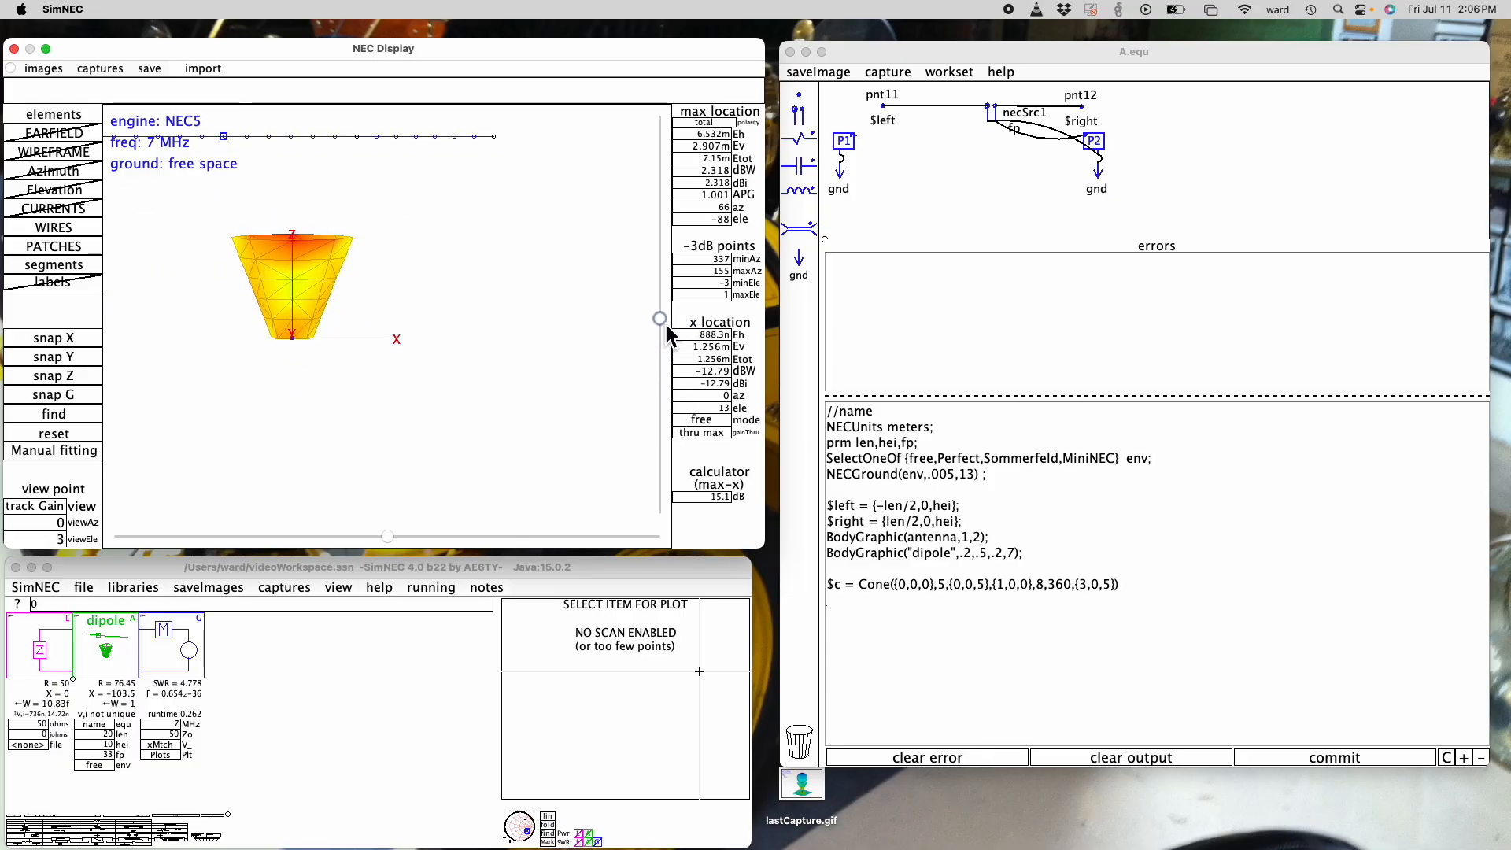
- Remove the {3,0,5} point from the Cone statement, keeping 360 as the arc angle, and view the shape from 16 degrees elevation
click(1089, 586)
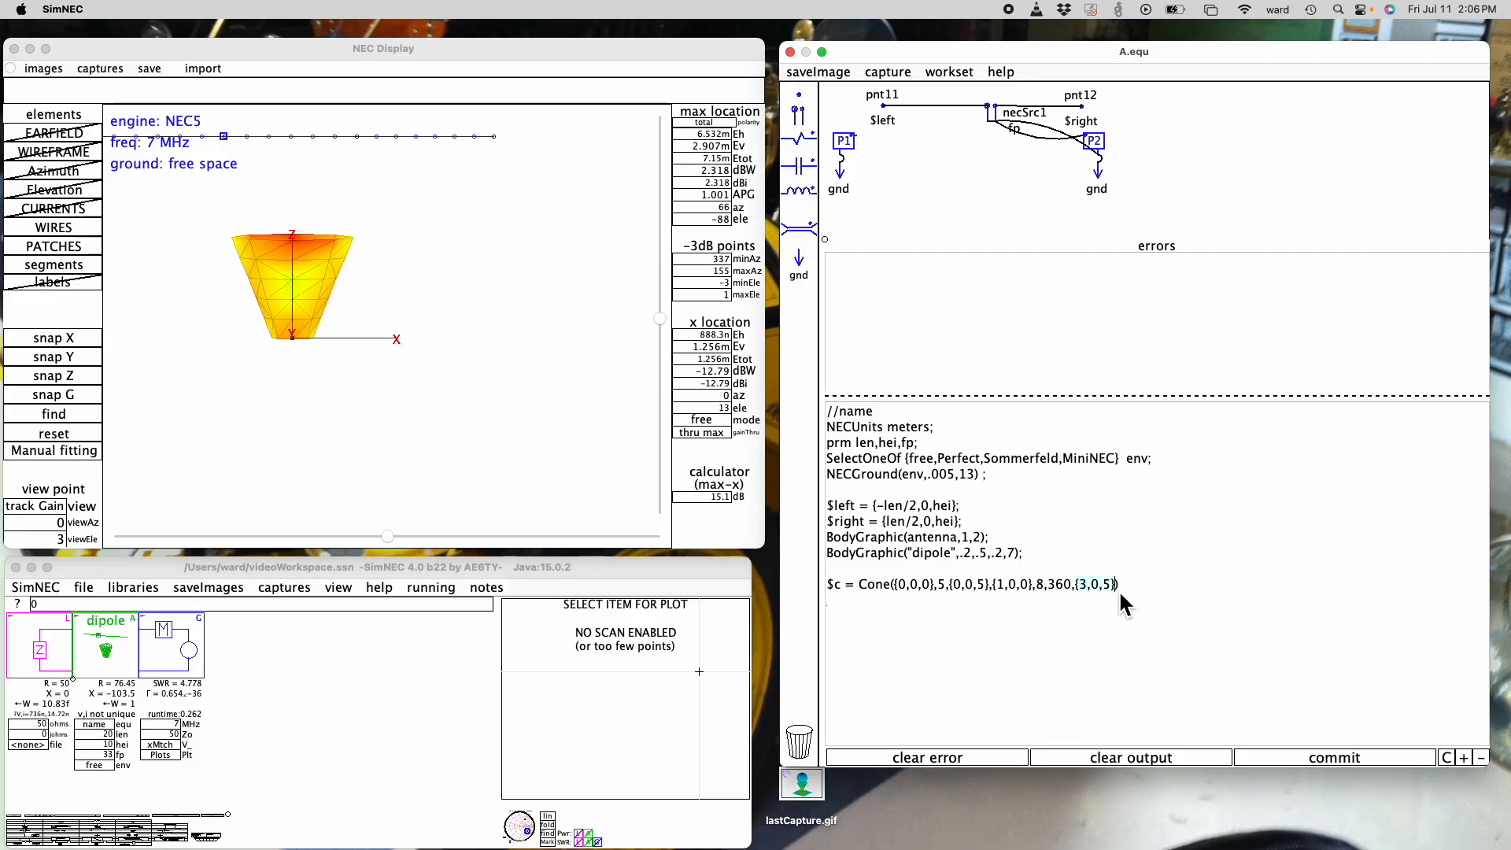
key(BackSpace)
key(BackSpace)
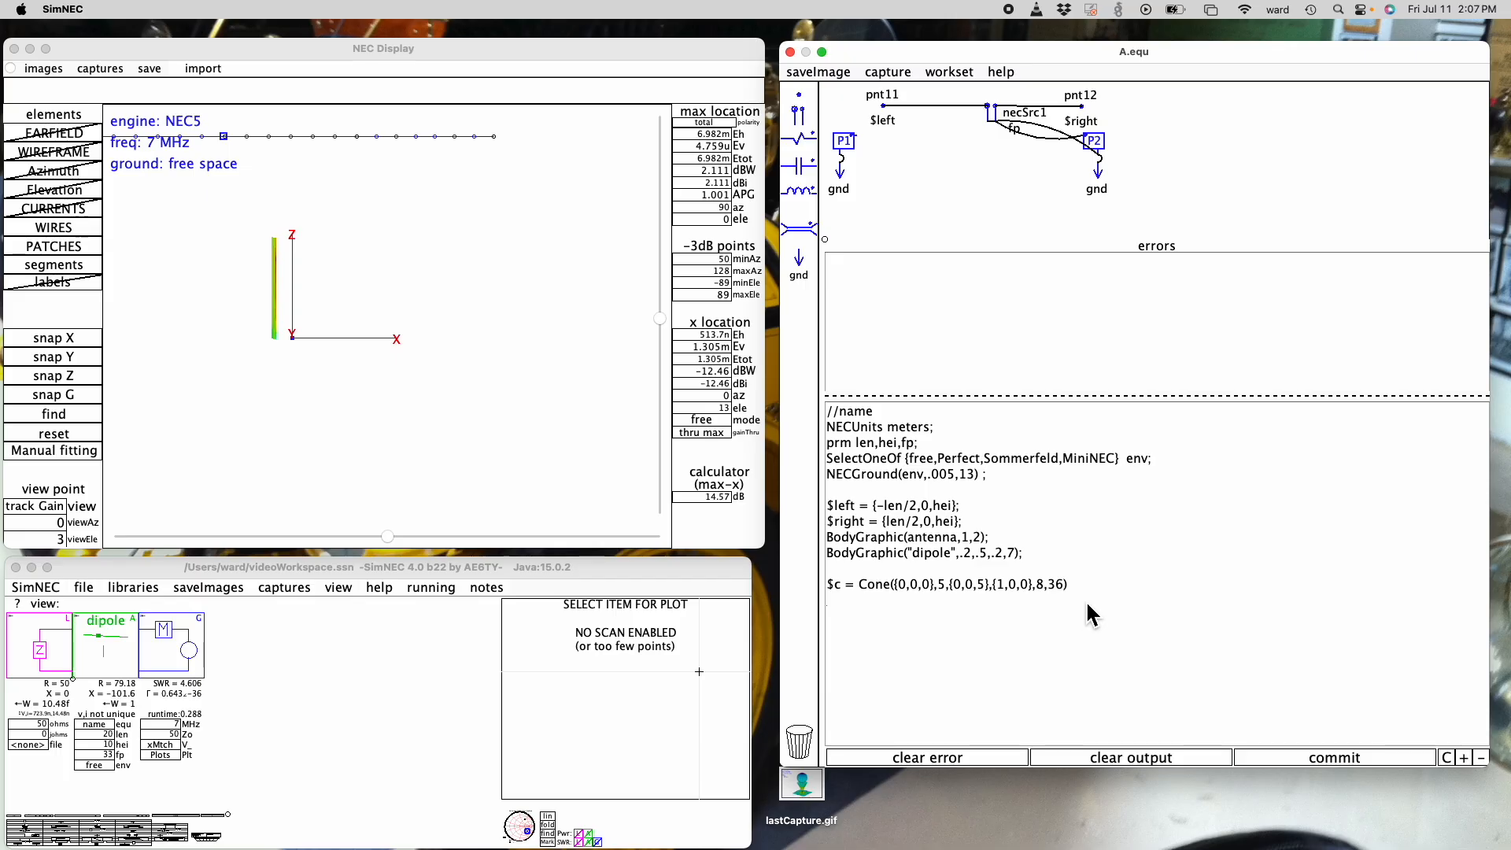
text(0)
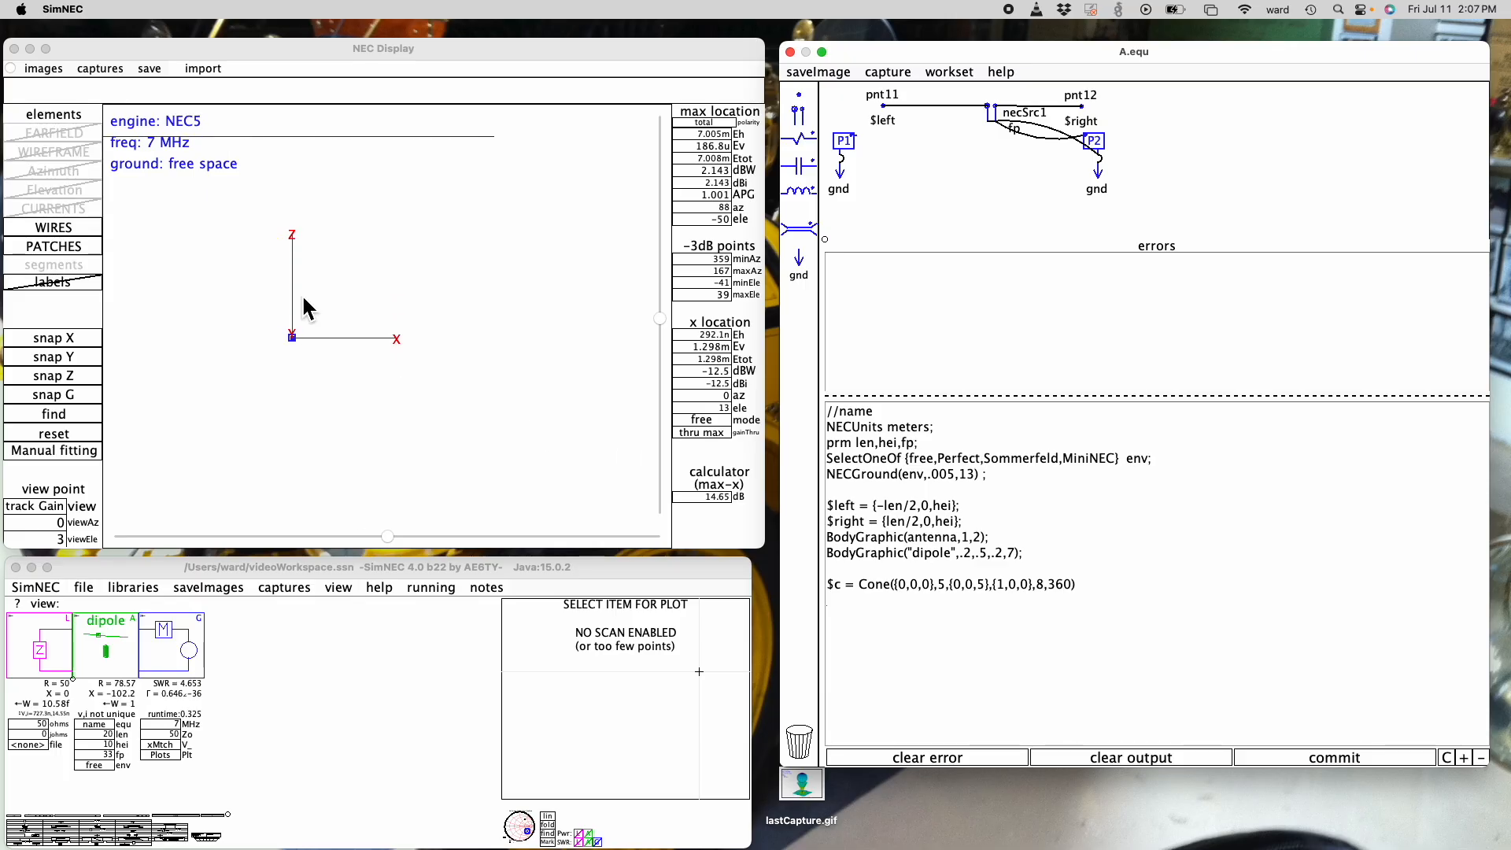
mouse_move(668, 318)
mouse_down()
mouse_move(664, 403)
mouse_move(663, 285)
mouse_move(663, 335)
mouse_up()
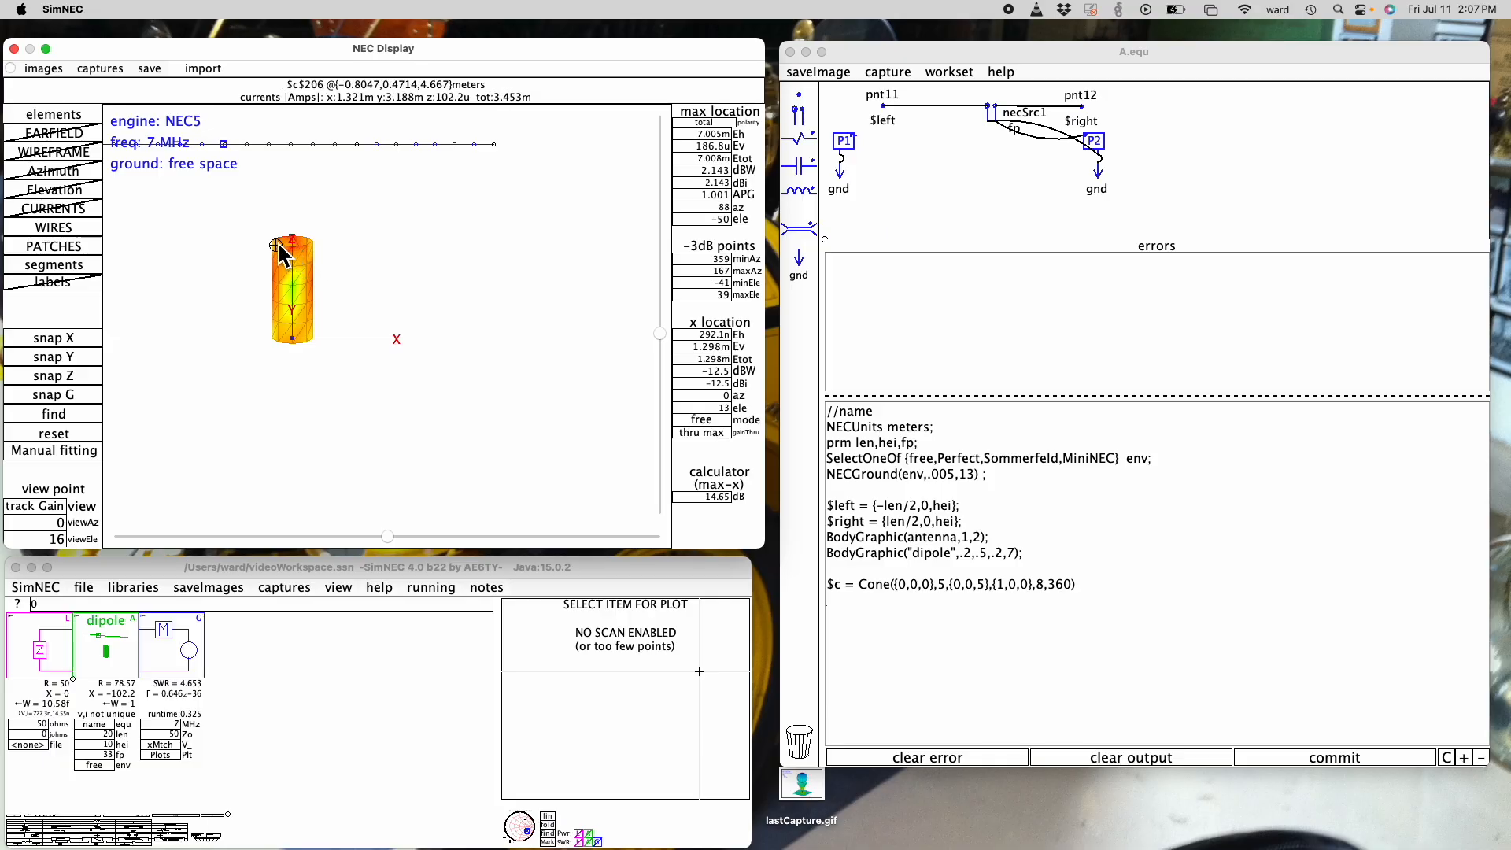
- Change the cone's {1,0,0} point to {1,0,1} and view the shape from 30 degrees elevation
double_click(1026, 586)
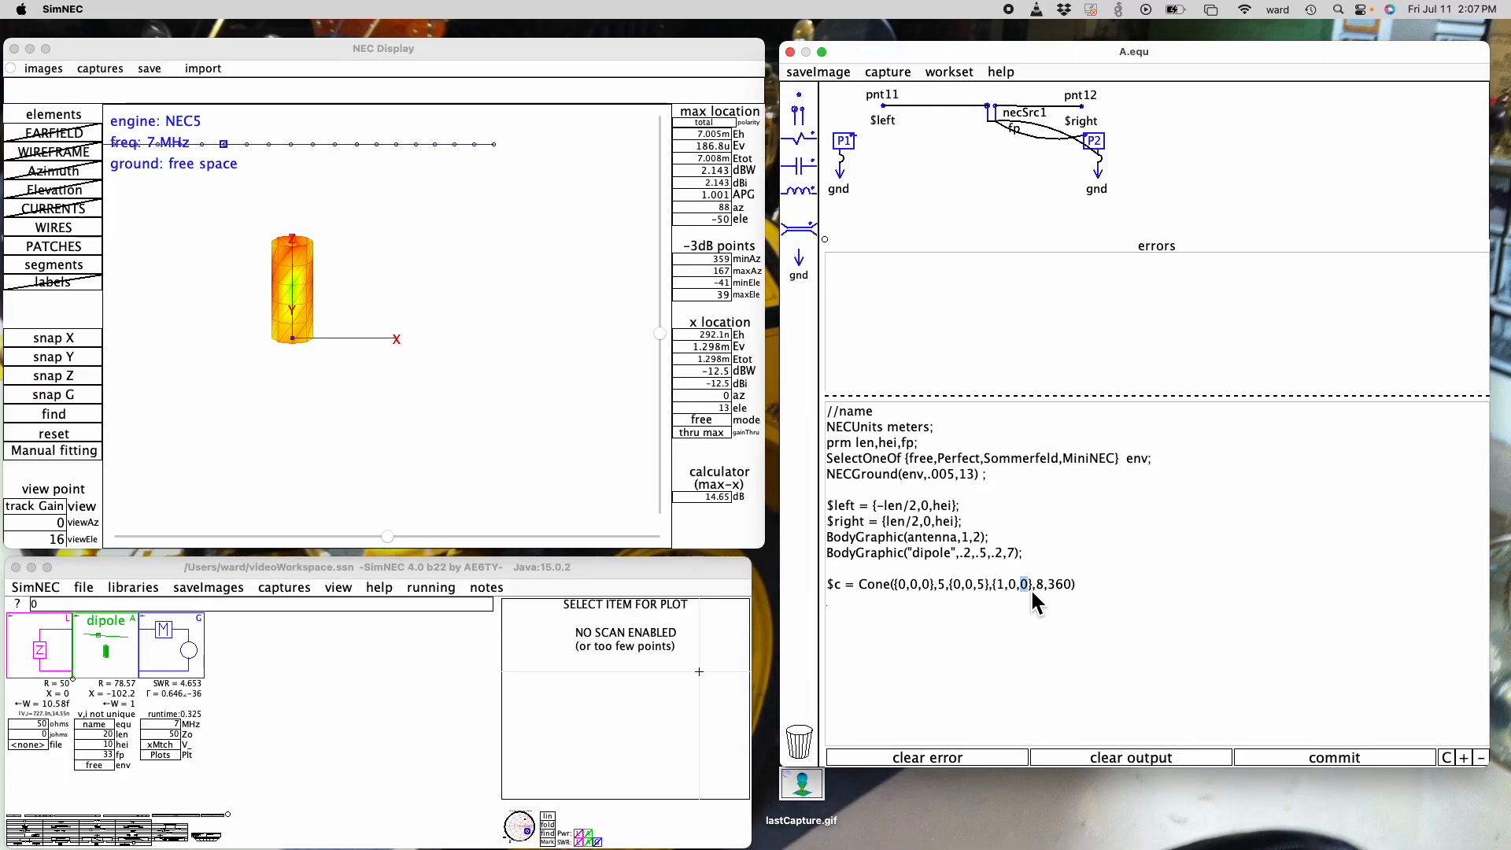
text(1)
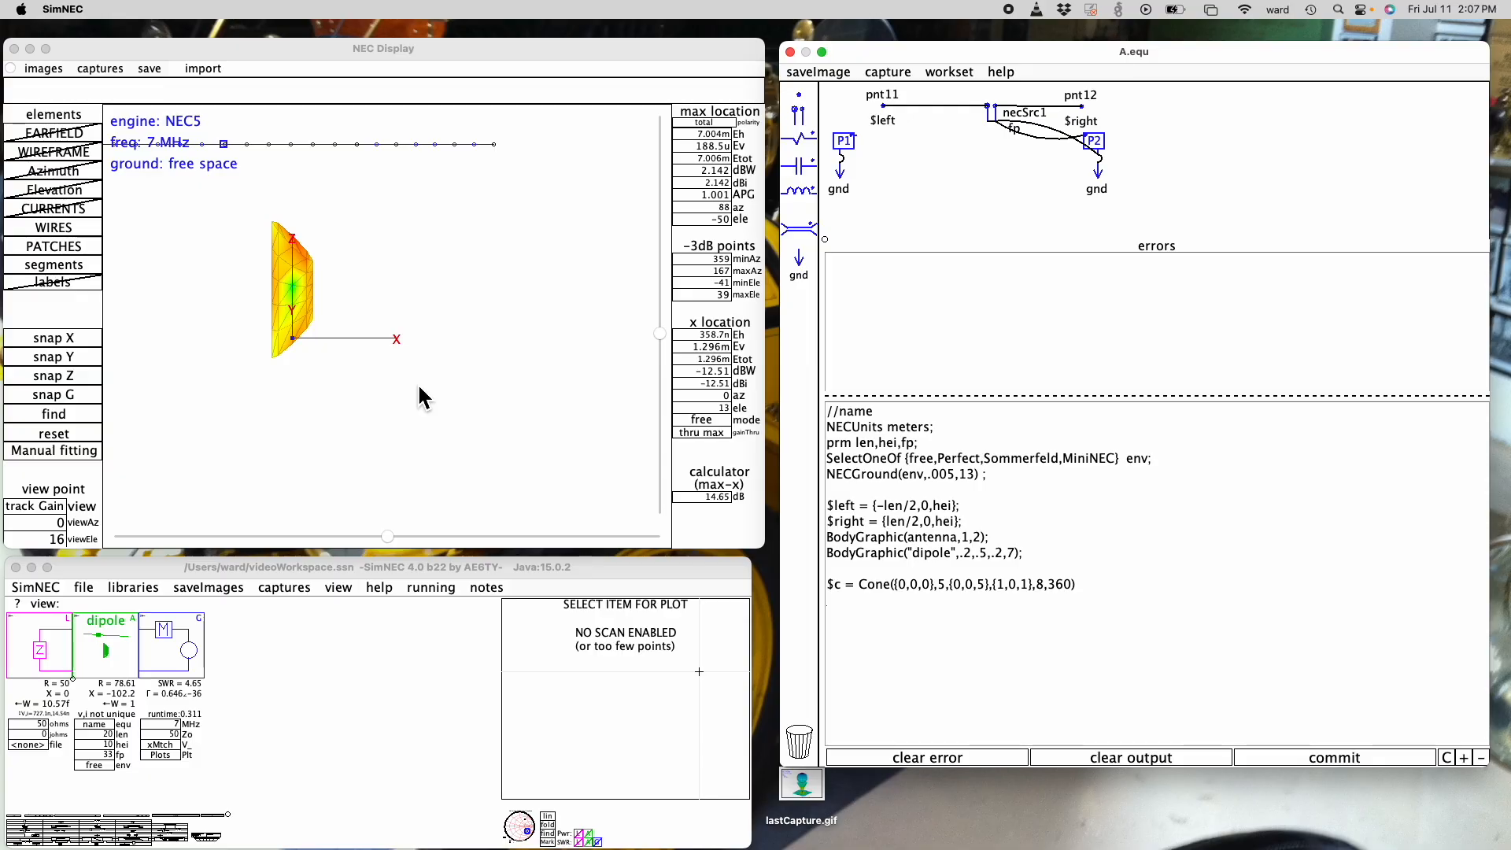
click(317, 324)
mouse_move(665, 340)
mouse_down()
mouse_move(662, 432)
mouse_move(669, 299)
mouse_move(664, 347)
mouse_up()
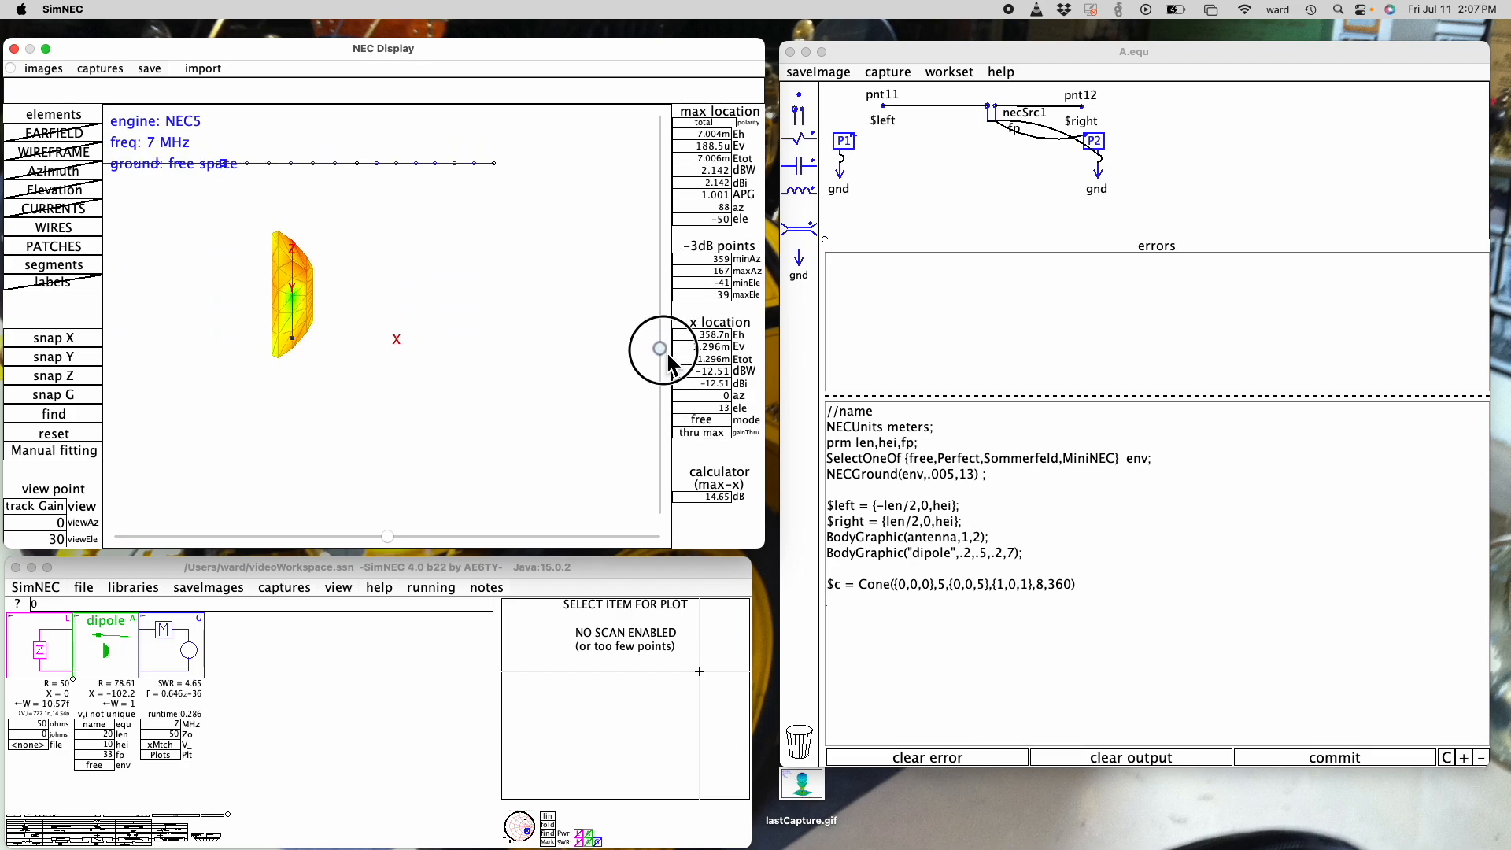
- Add the point {2,0,5} after the cone's 360 arc angle and view the shape from -3 degrees elevation
click(1077, 602)
text(,{)
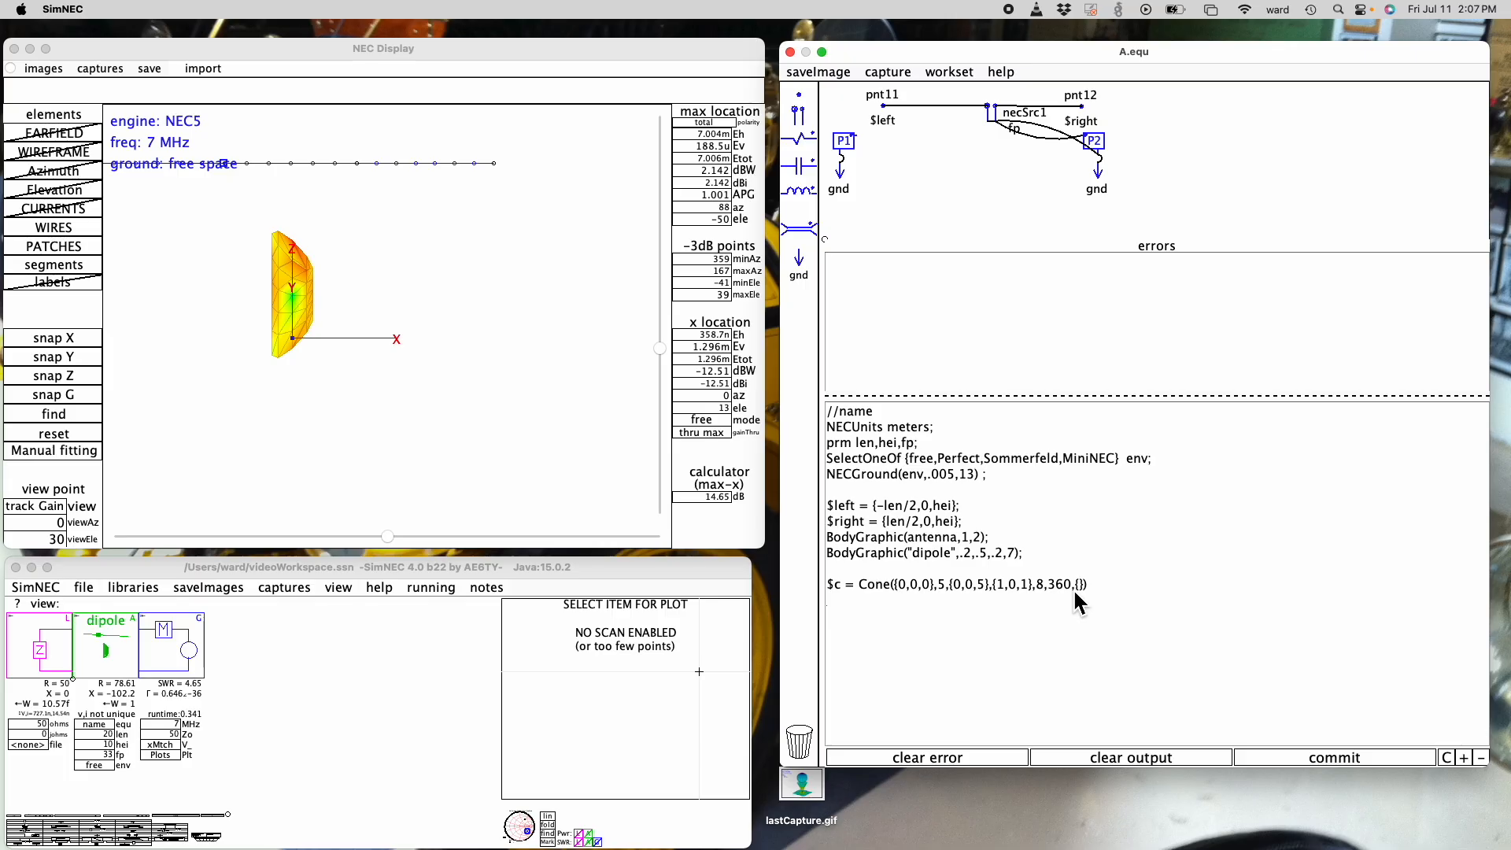
text(2,0,5)
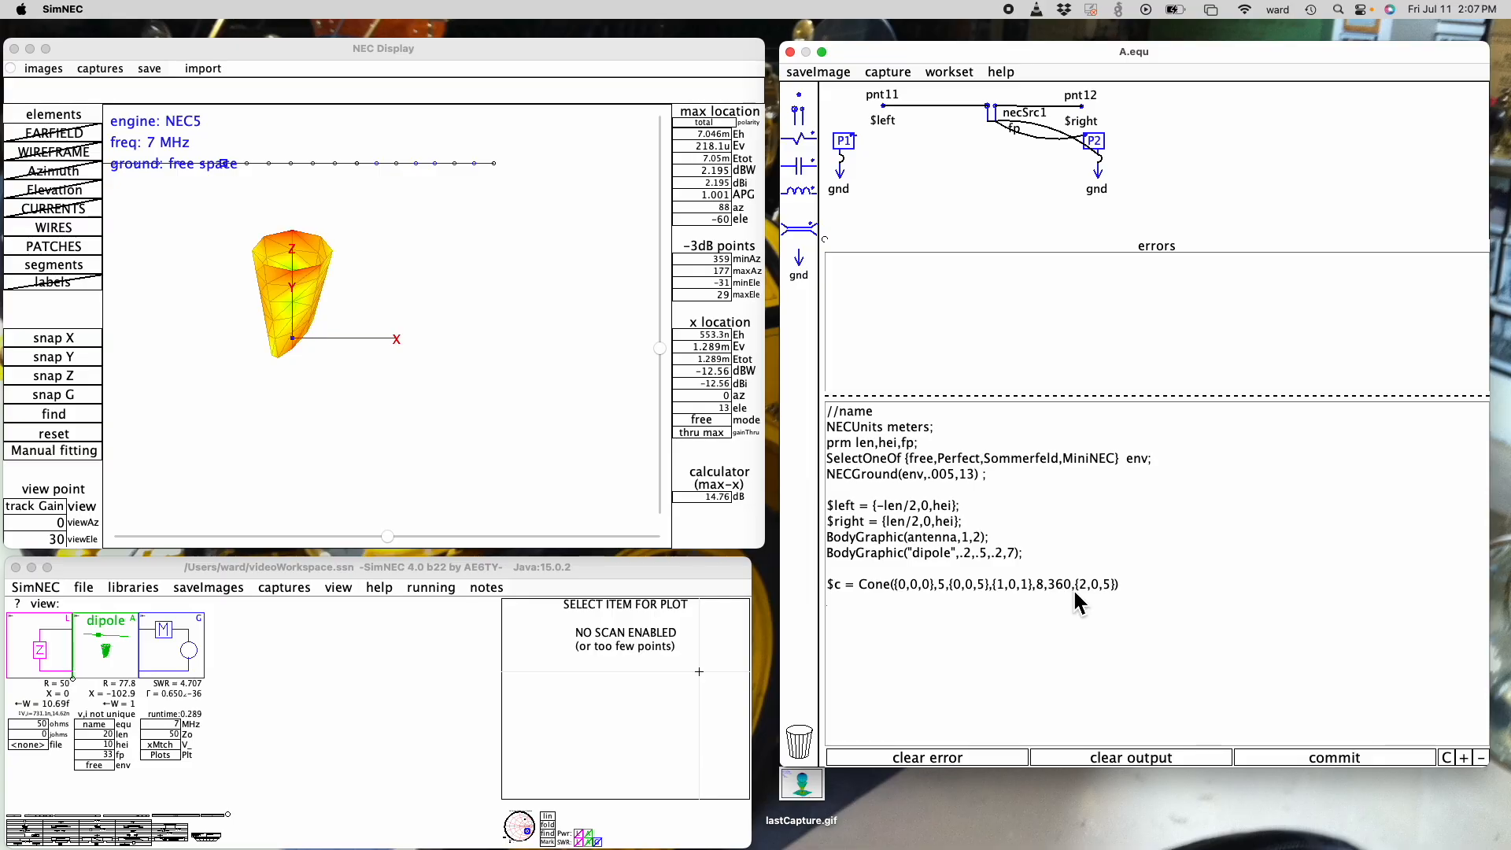
drag(660, 347, 663, 315)
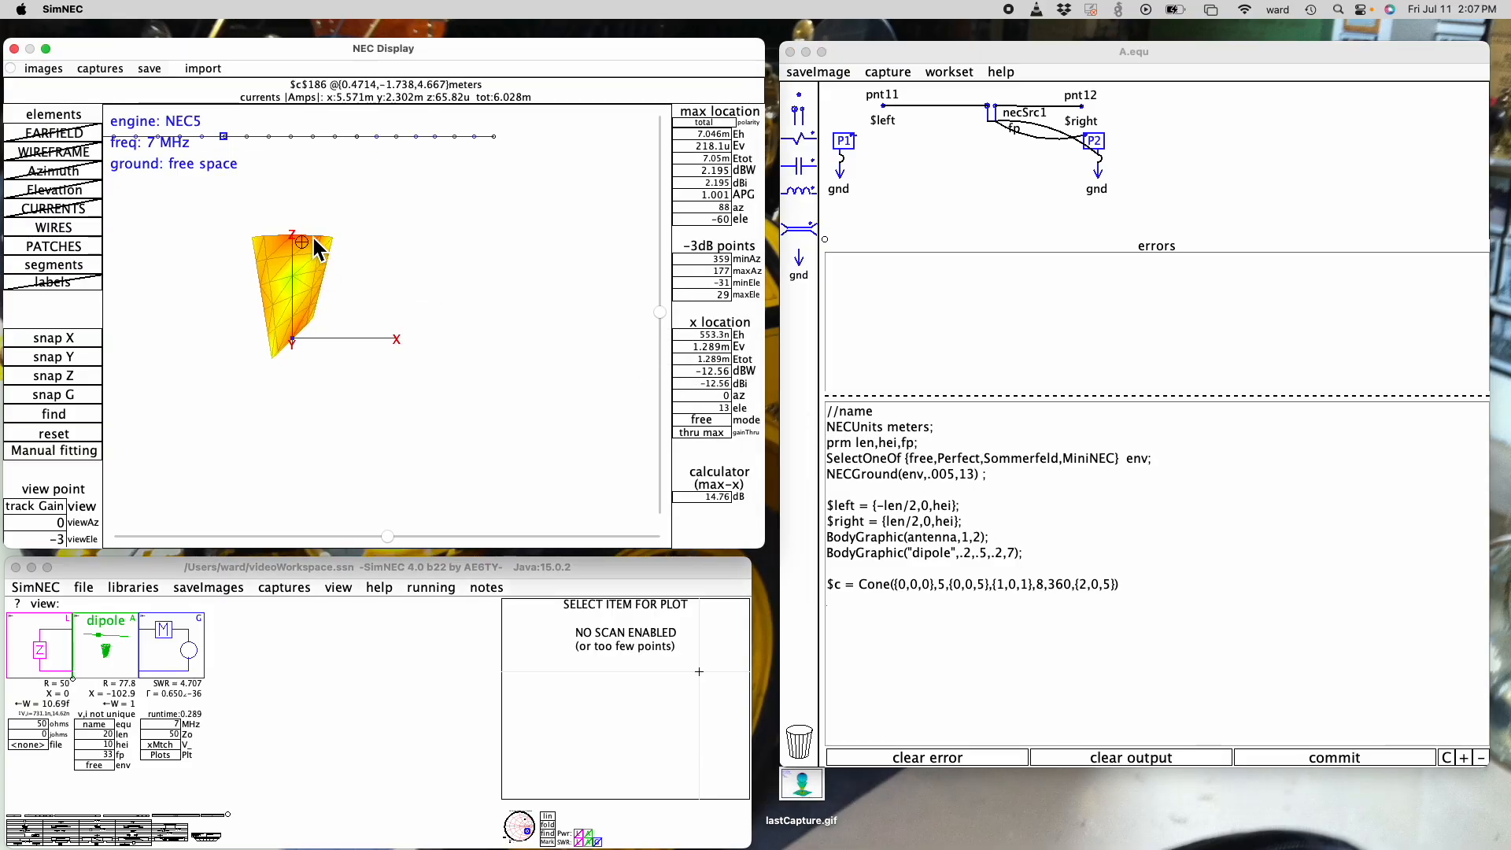
- Set the z value of the cone's last point to 4 and inspect the slanted shape at 5 and 21 degrees elevation
double_click(1107, 590)
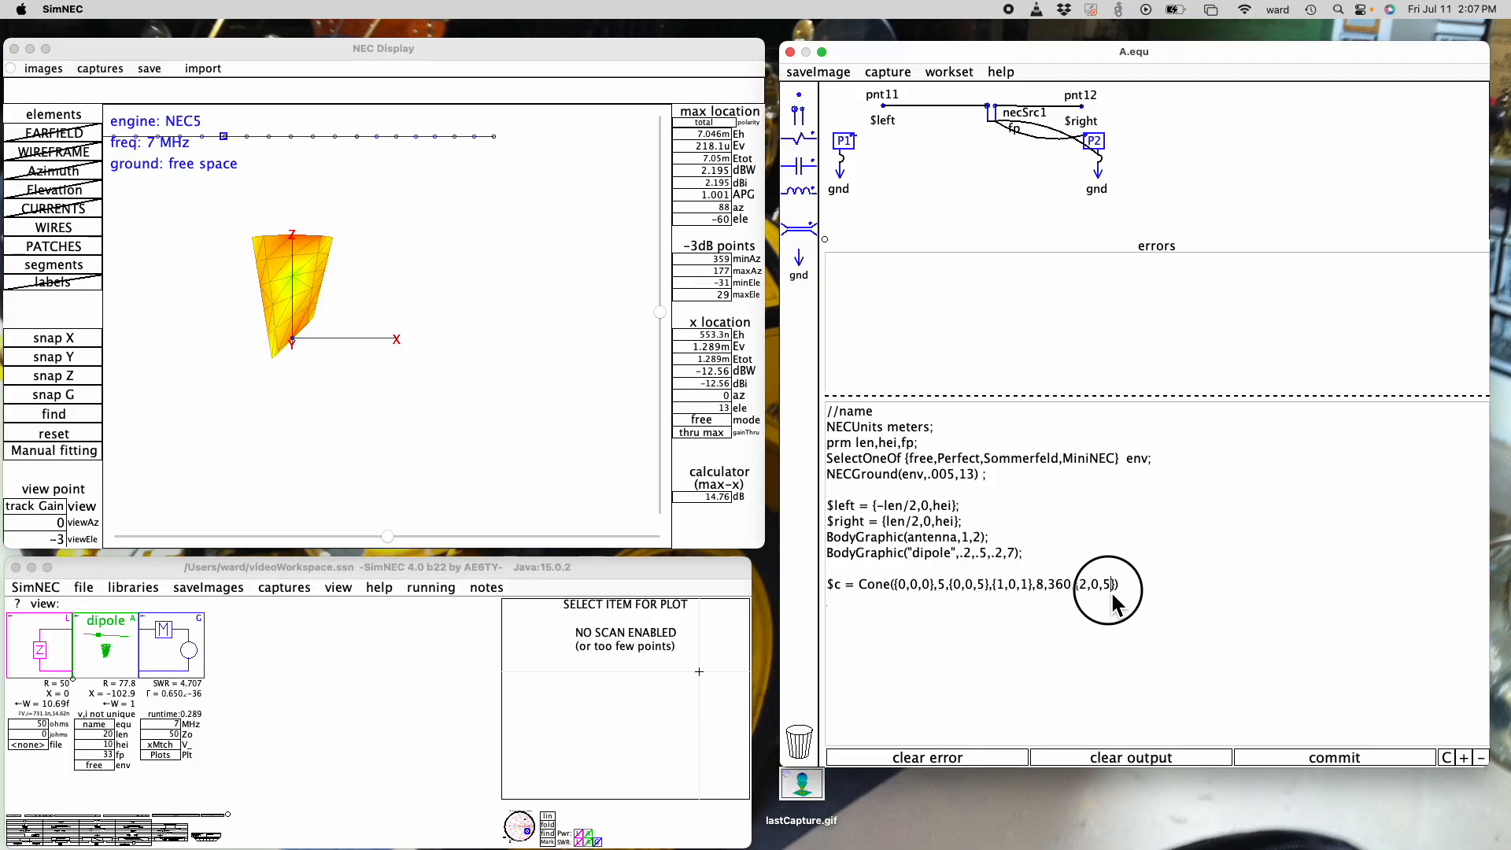
text(4)
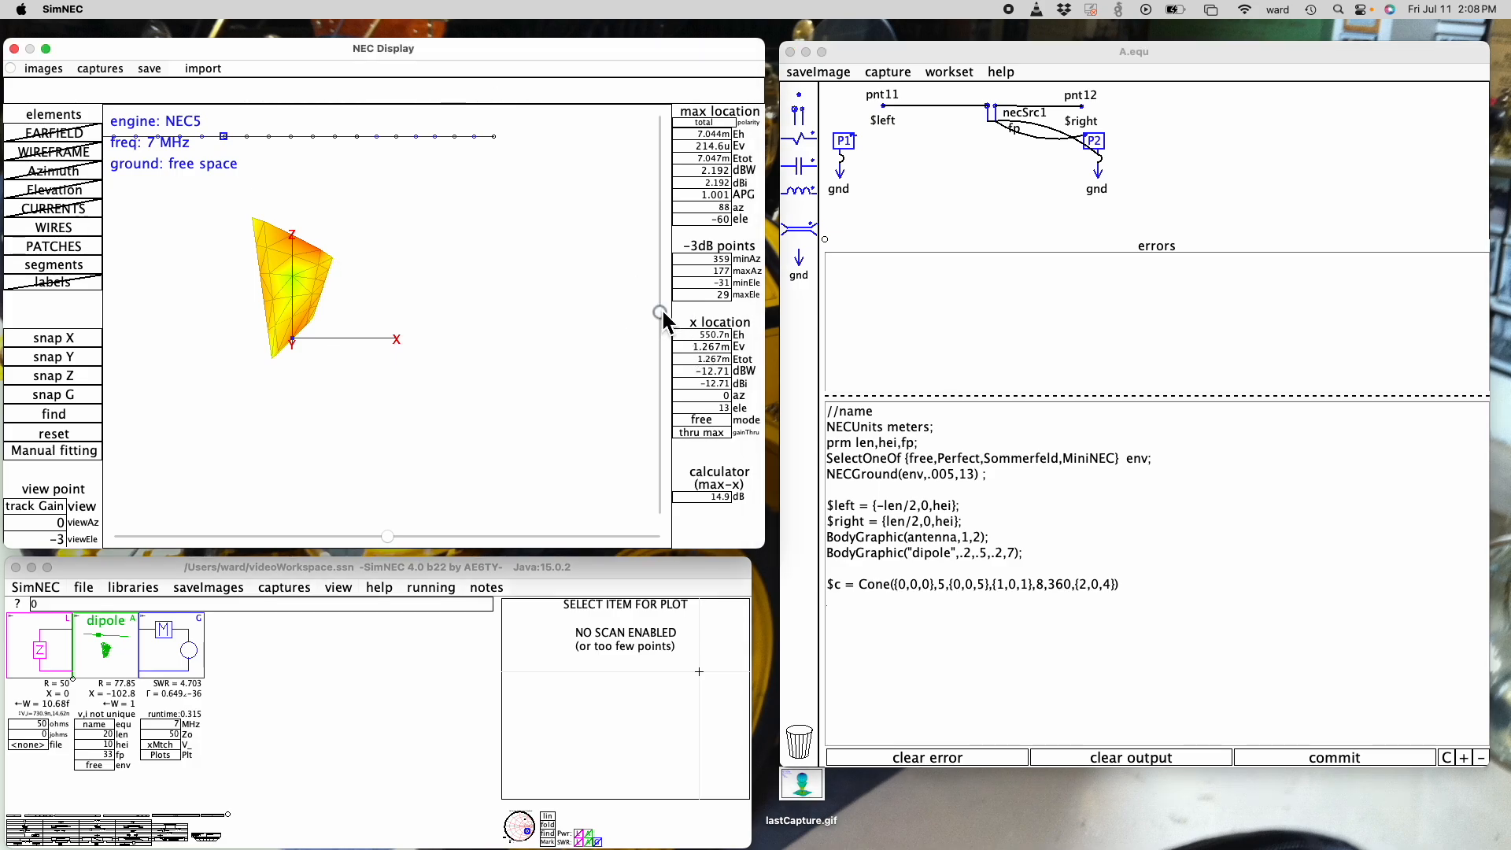
mouse_move(661, 310)
mouse_down()
mouse_move(667, 450)
mouse_move(668, 308)
mouse_move(668, 348)
mouse_move(667, 323)
mouse_up()
mouse_move(333, 253)
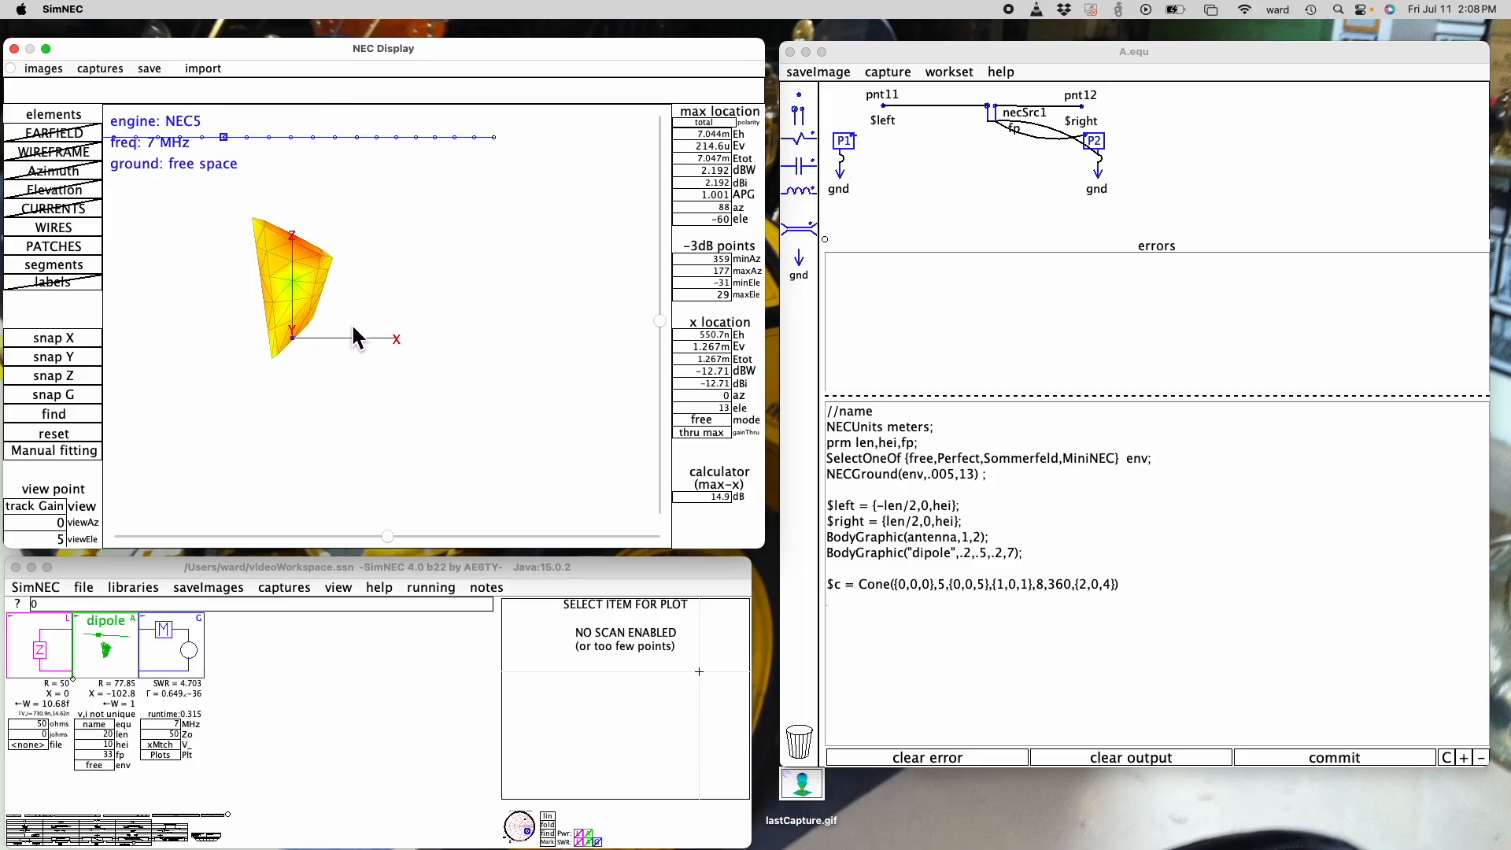
mouse_move(659, 321)
mouse_down()
mouse_move(672, 378)
mouse_move(661, 340)
mouse_up()
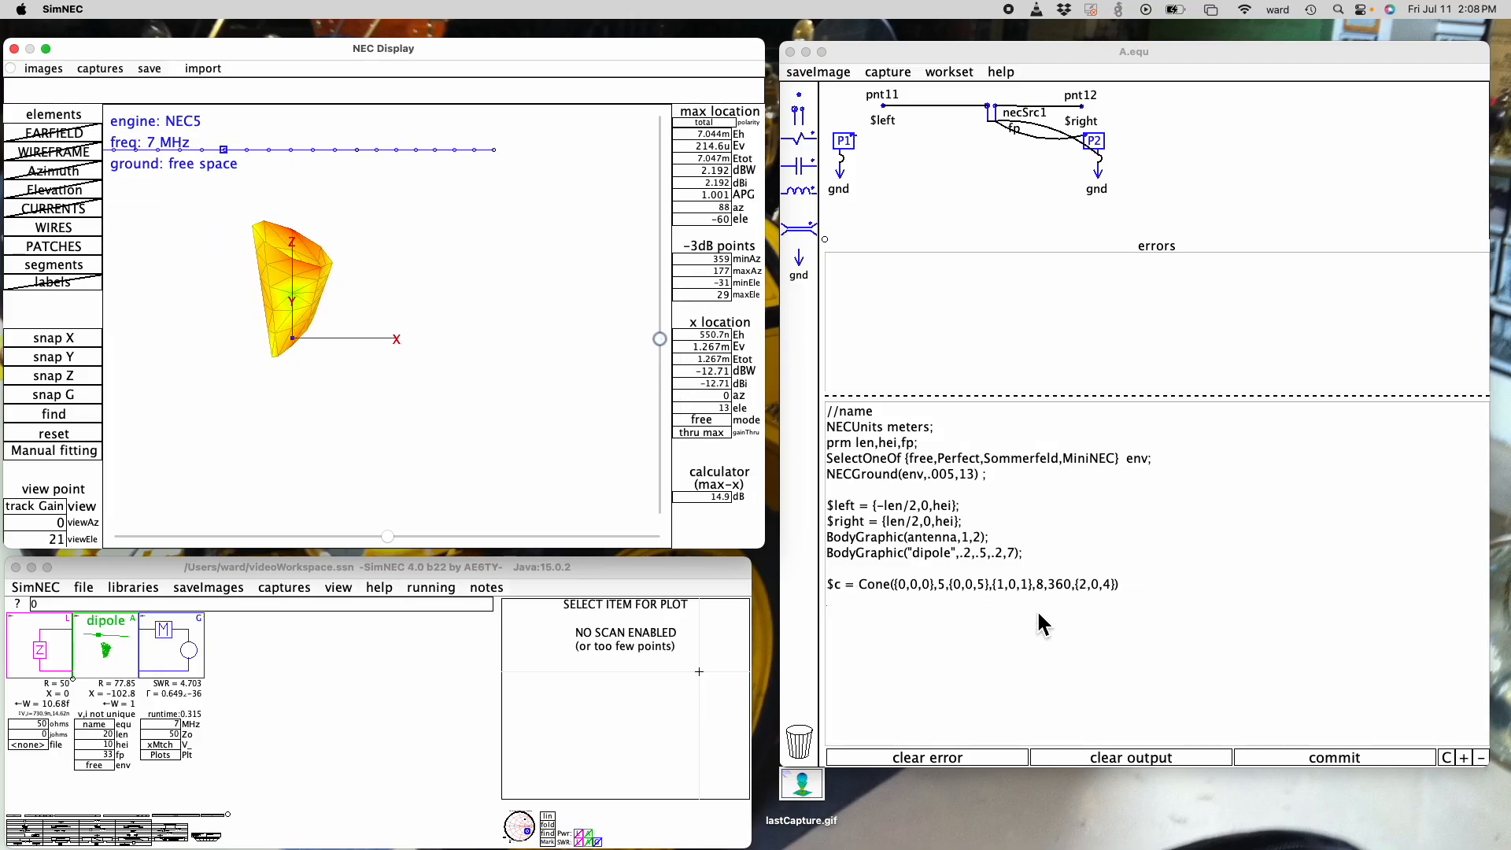
- Replace the Cone statement with a sphere surface, $s = Sphere({0,0,0},{0,0,5})
click(1138, 575)
drag(1138, 582, 847, 598)
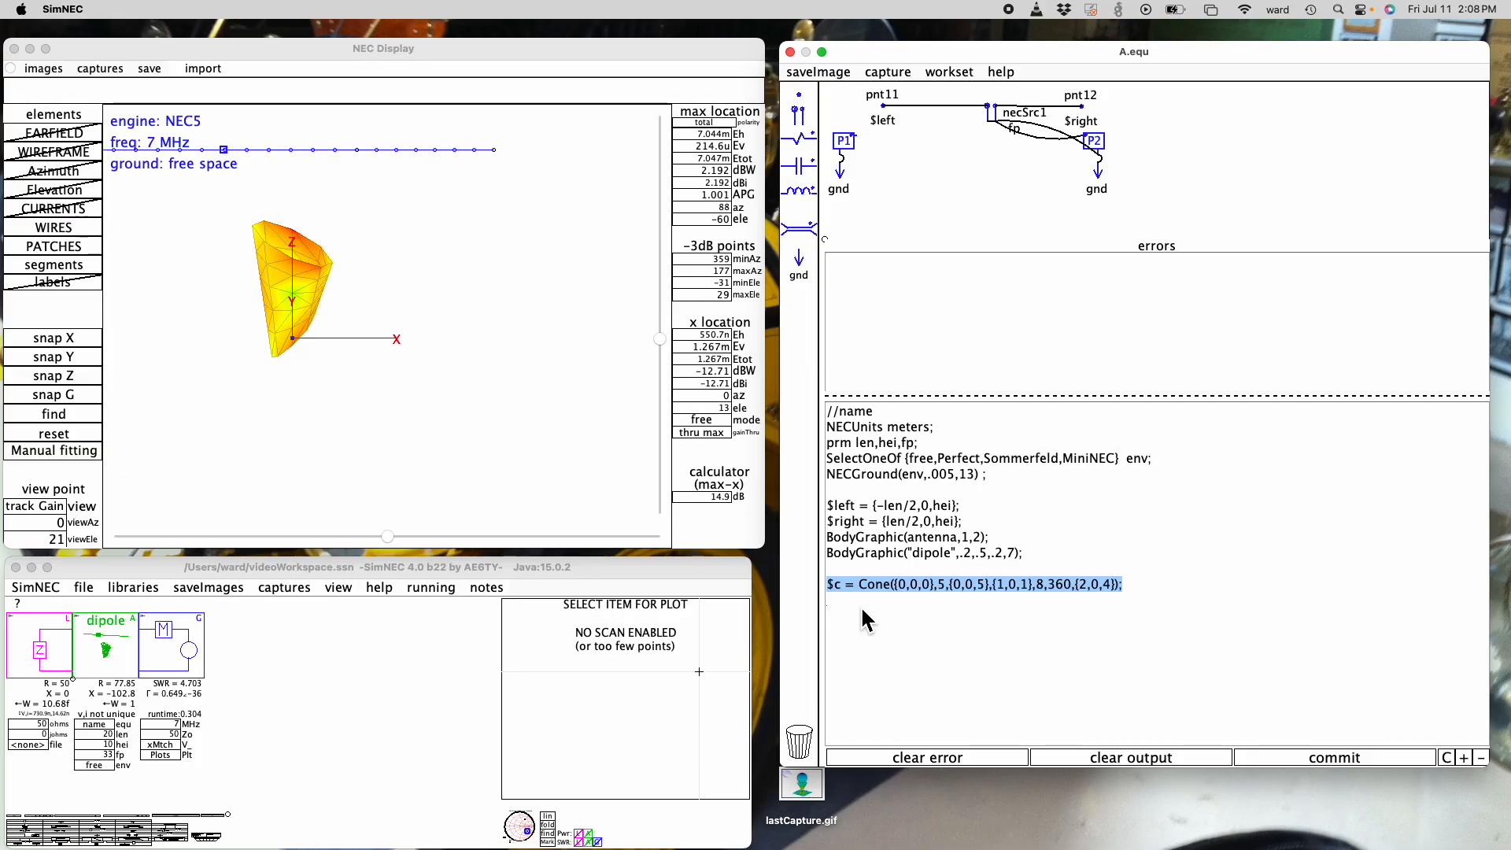
drag(1136, 583, 837, 584)
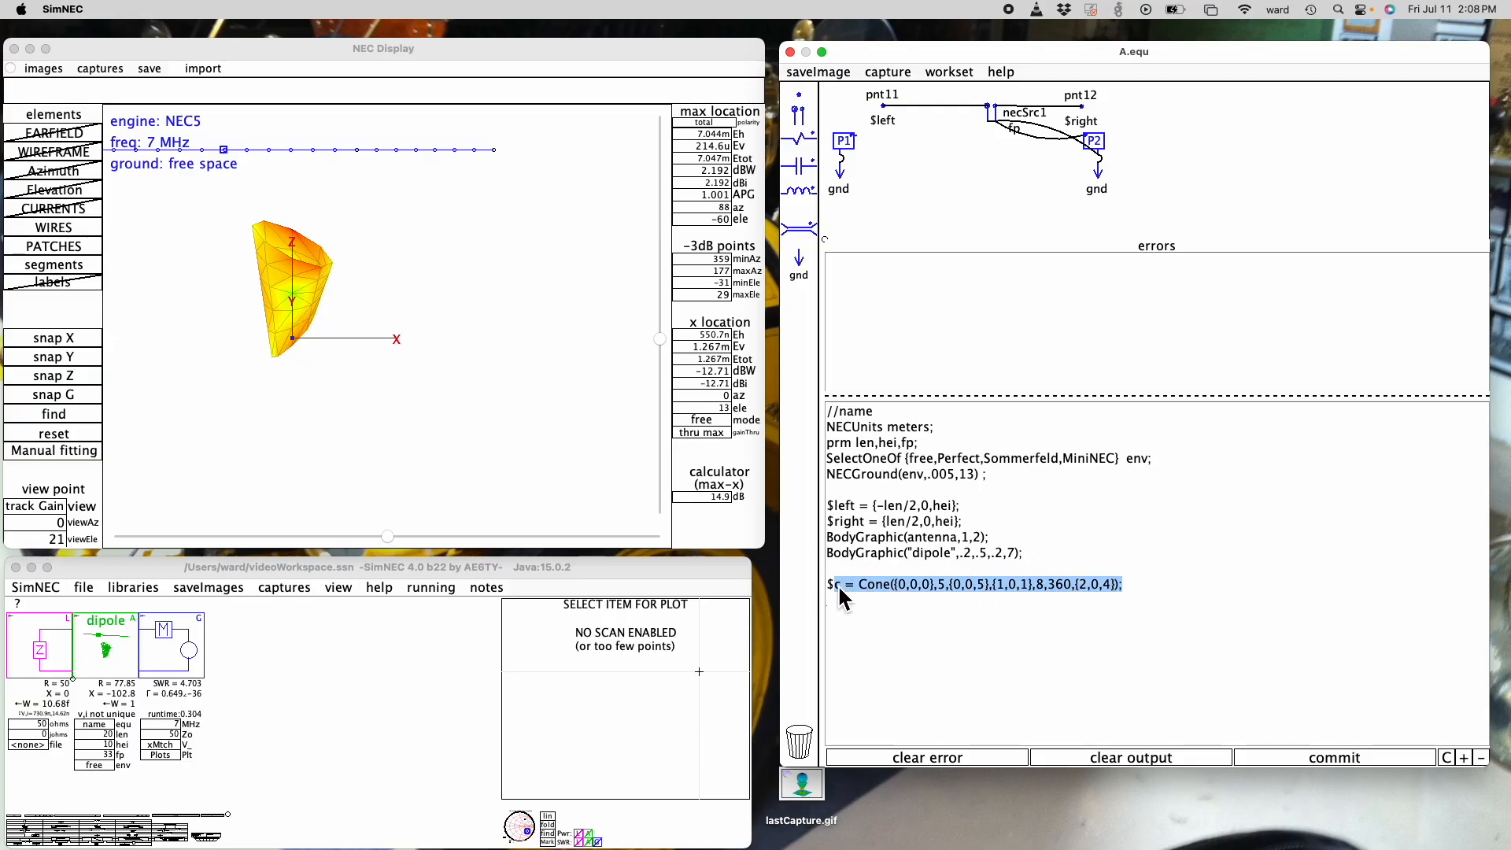
key(BackSpace)
text(S)
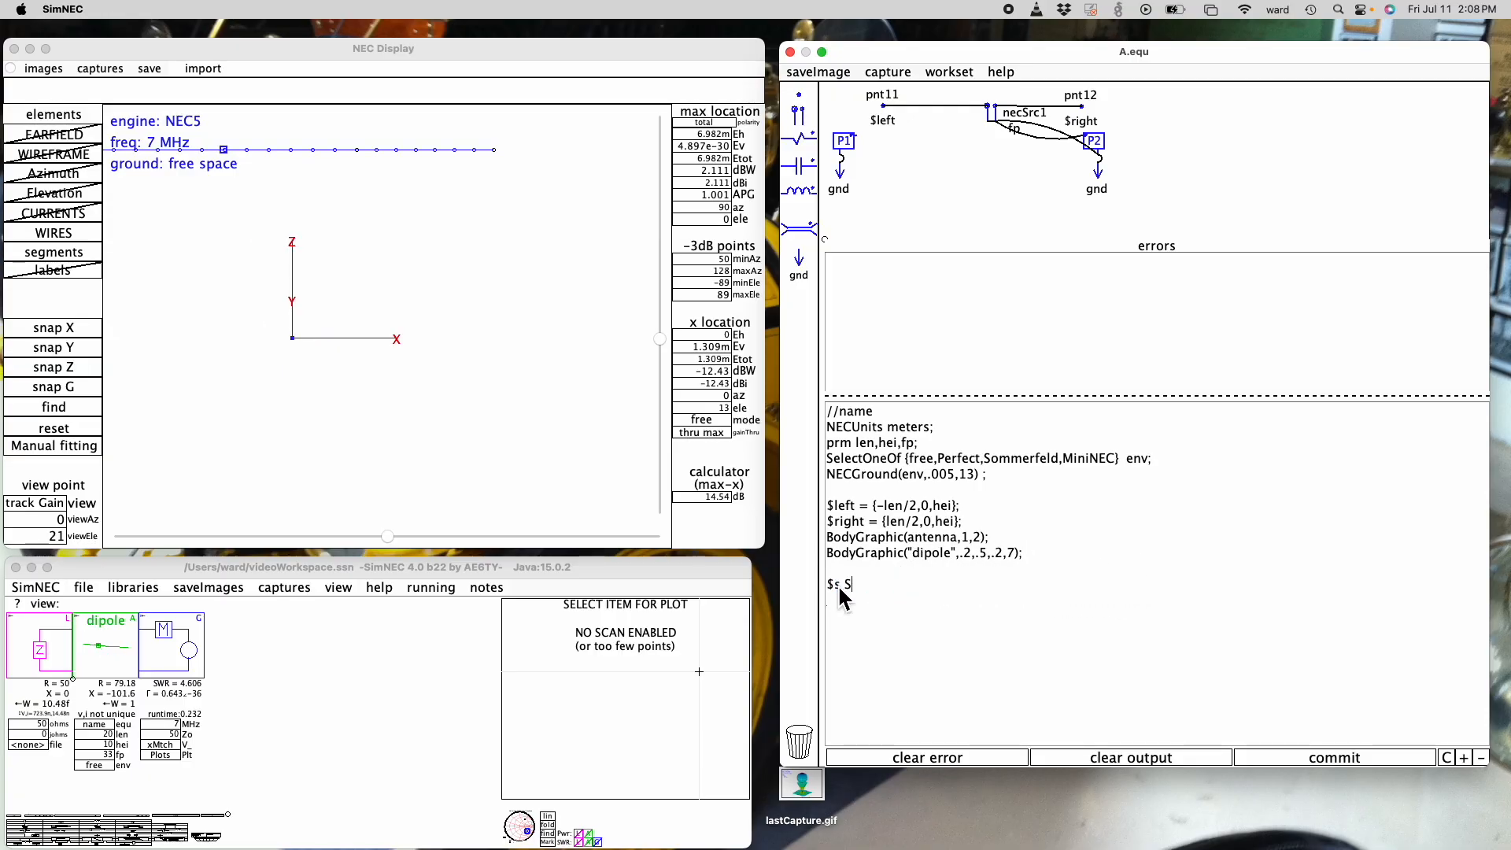
text(phere)
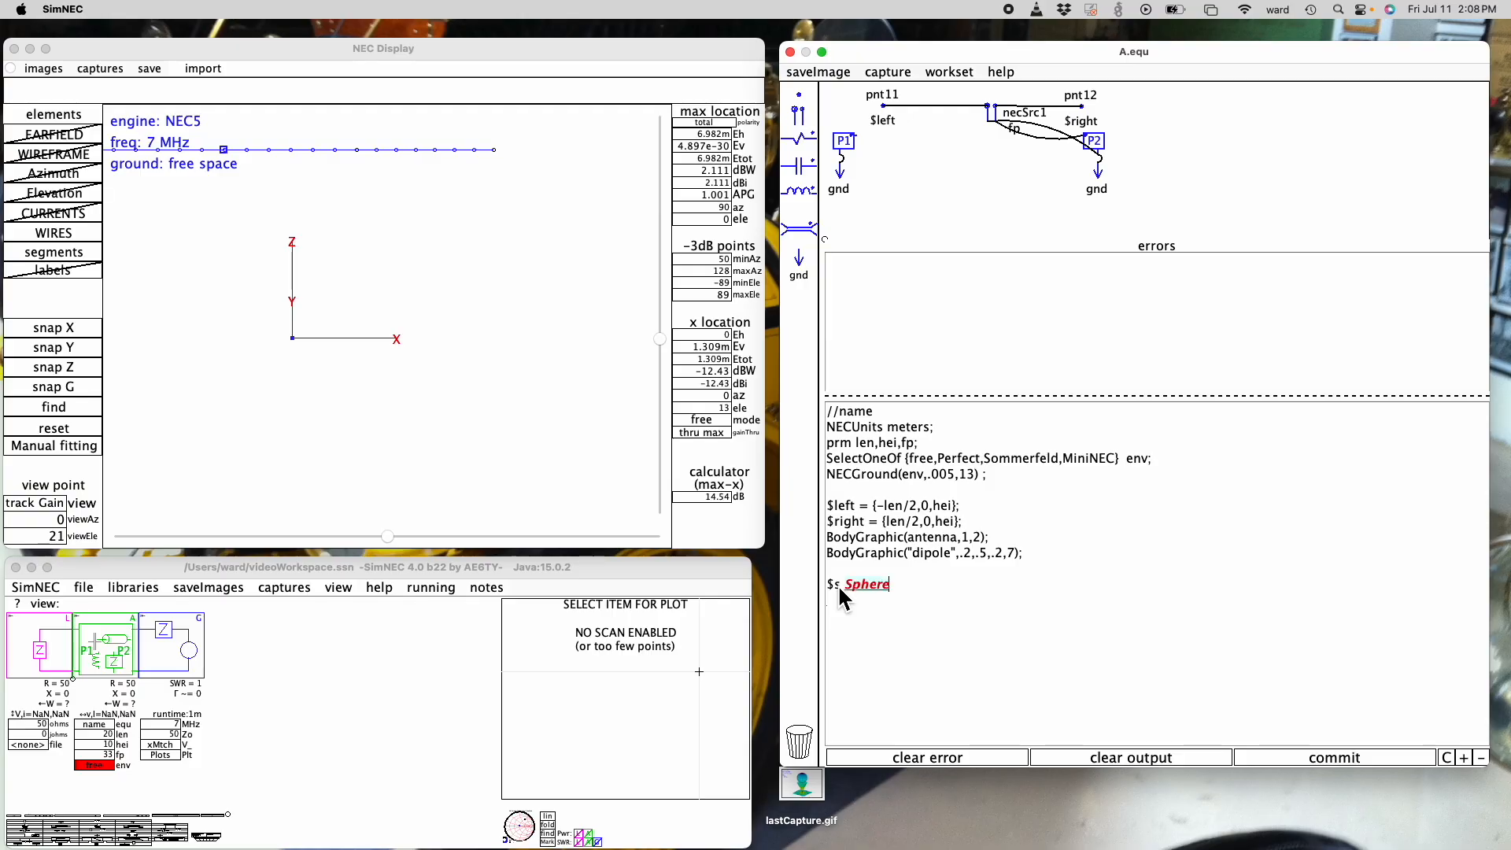
text(({0,0}),0,0},{)
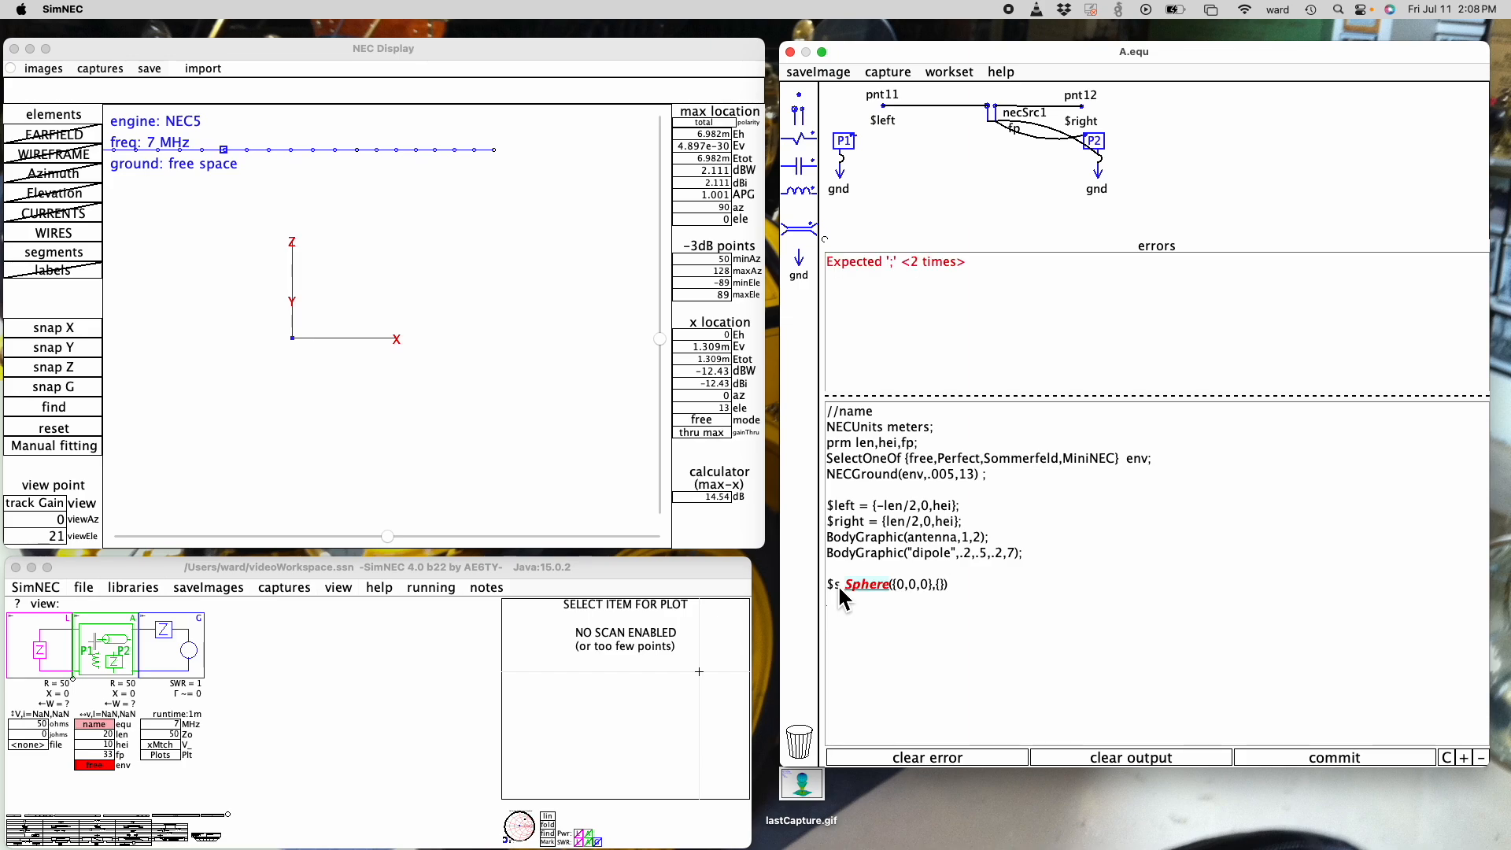
text(0,0,5}))
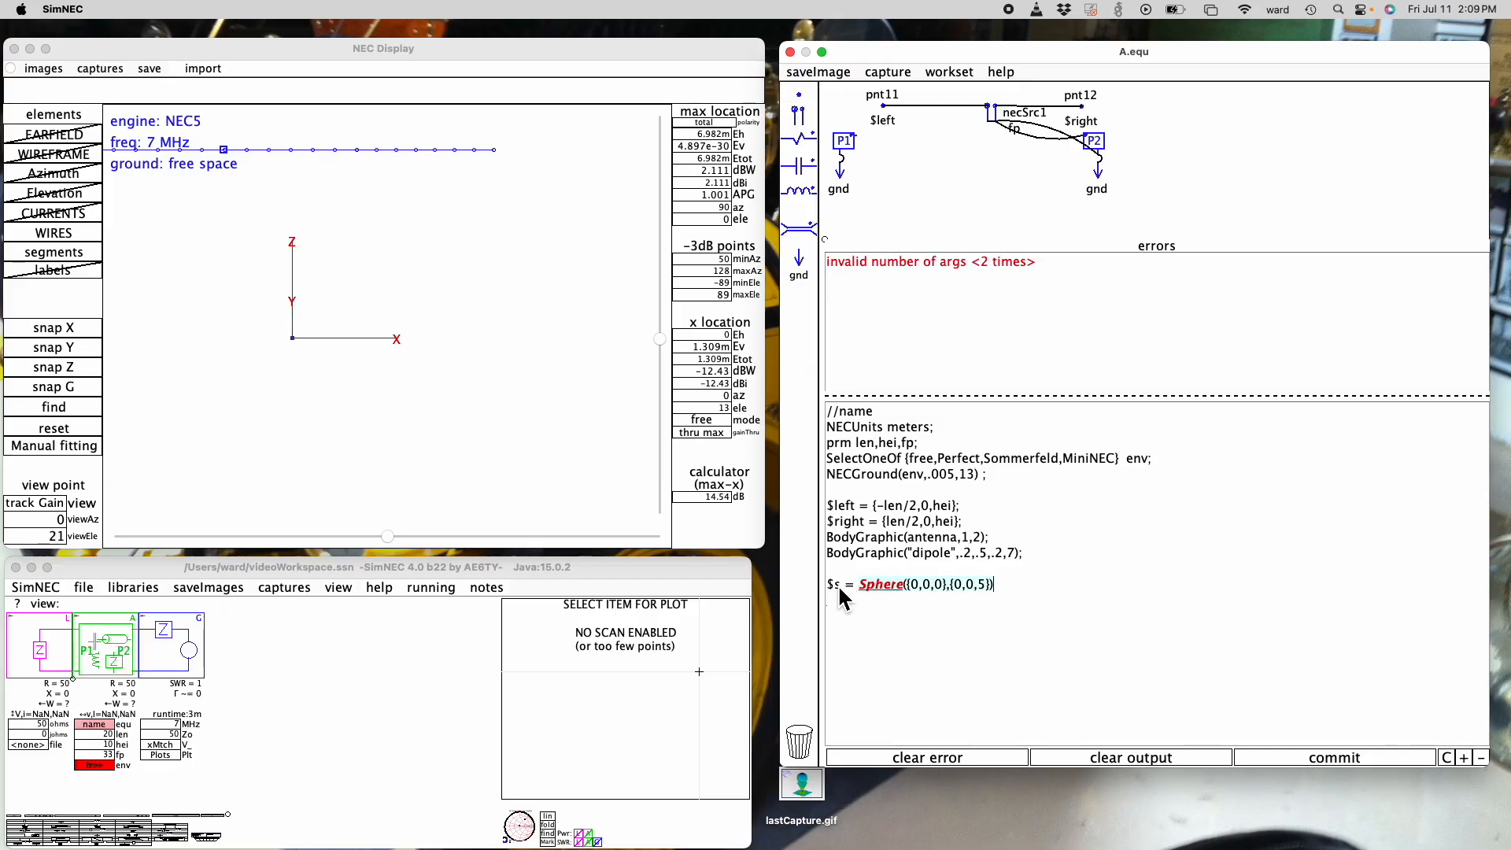
text(,9)
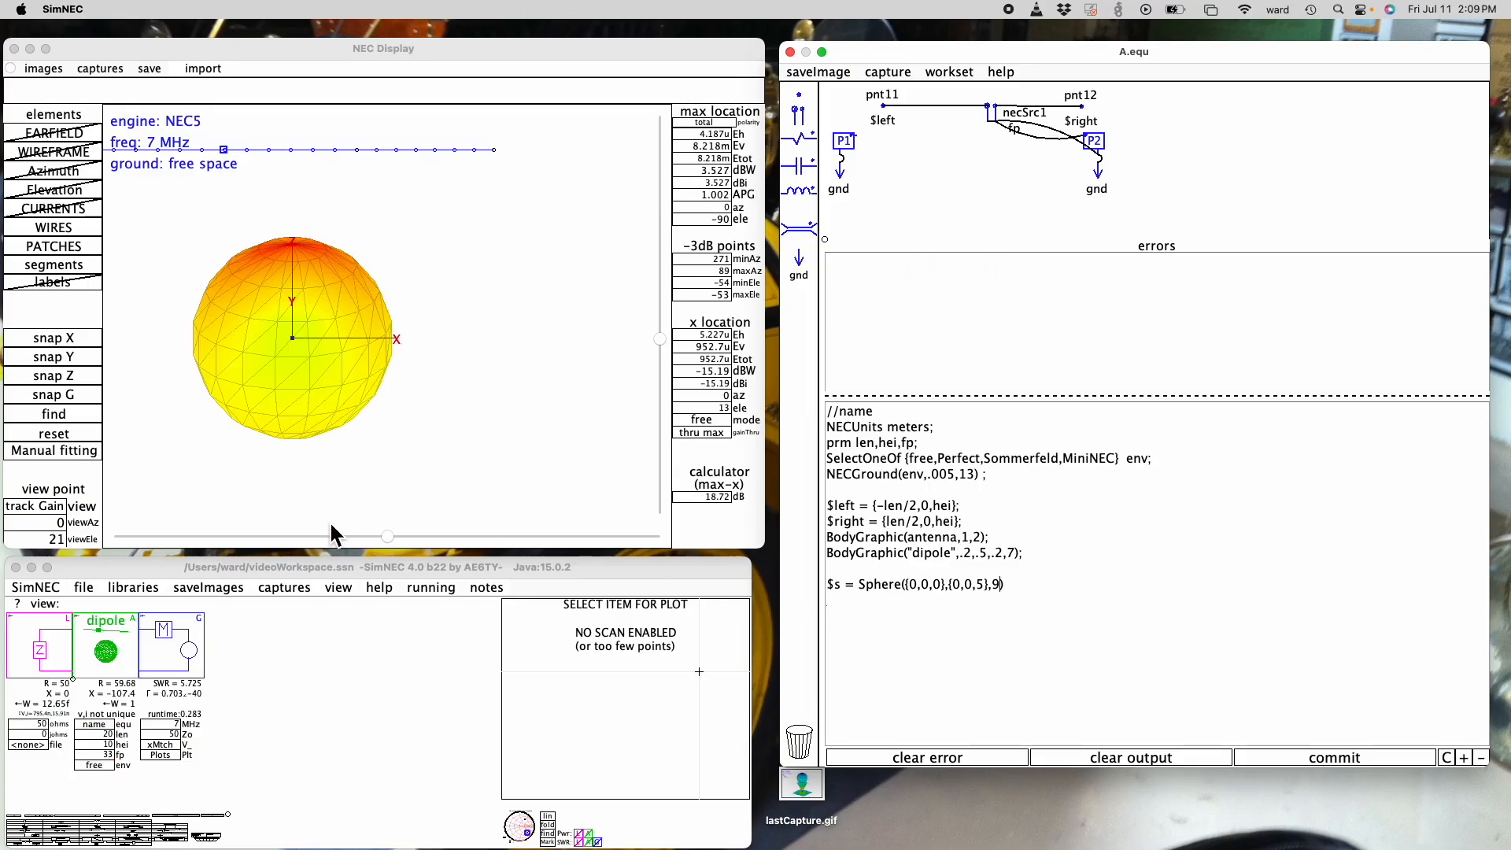
- Give the sphere a segment count of 9 after its second point and view it from 16 degrees azimuth
mouse_move(388, 536)
mouse_down()
mouse_move(196, 538)
mouse_move(363, 536)
mouse_up()
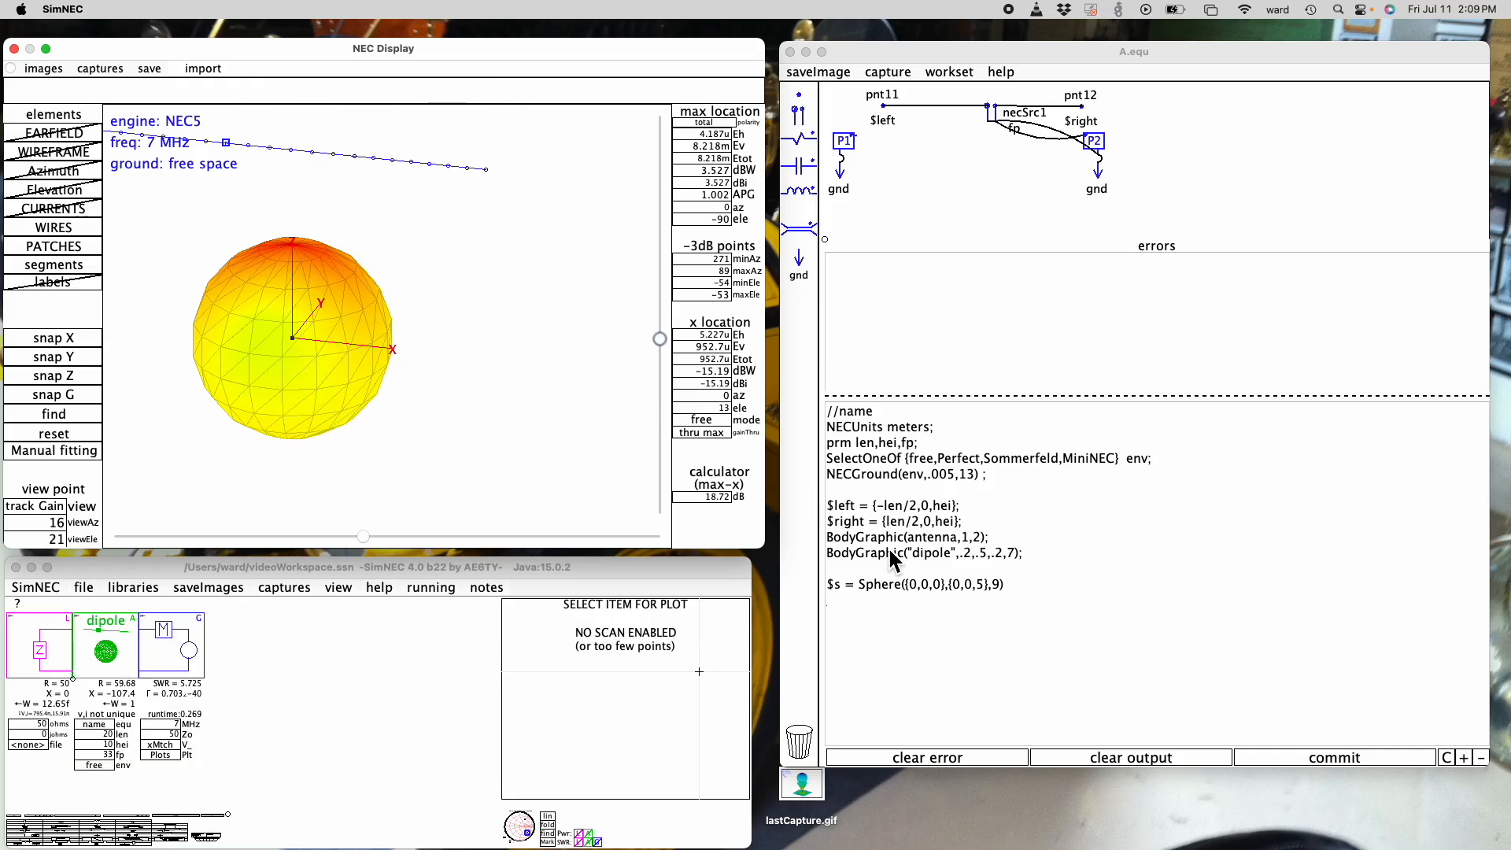
- Add 36 as the value after the sphere's segment count of 9 and view it from 8 degrees azimuth
click(1004, 597)
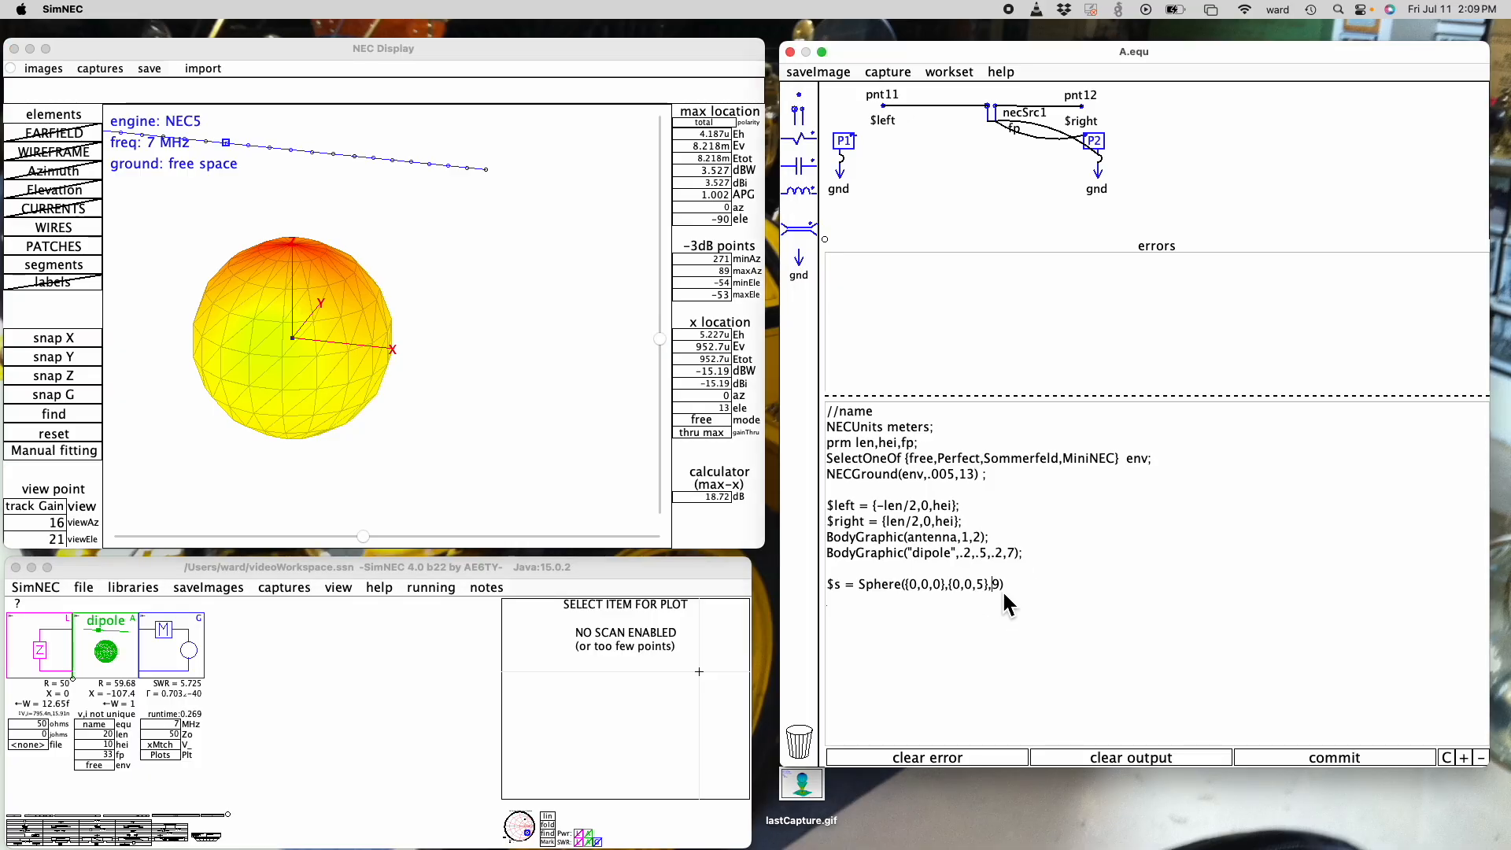
text(,)
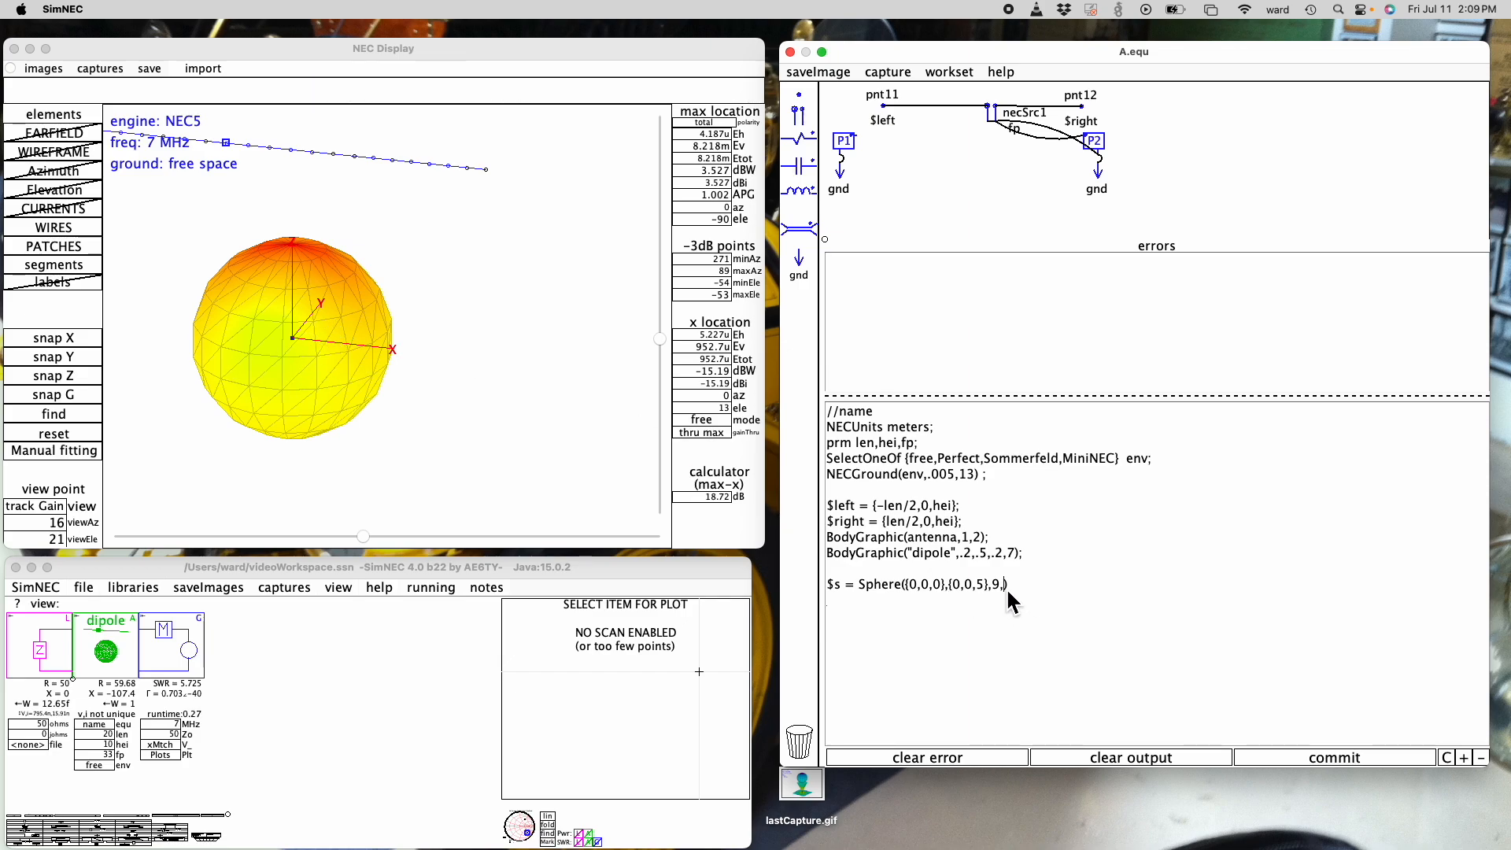
text(36)
drag(363, 536, 376, 507)
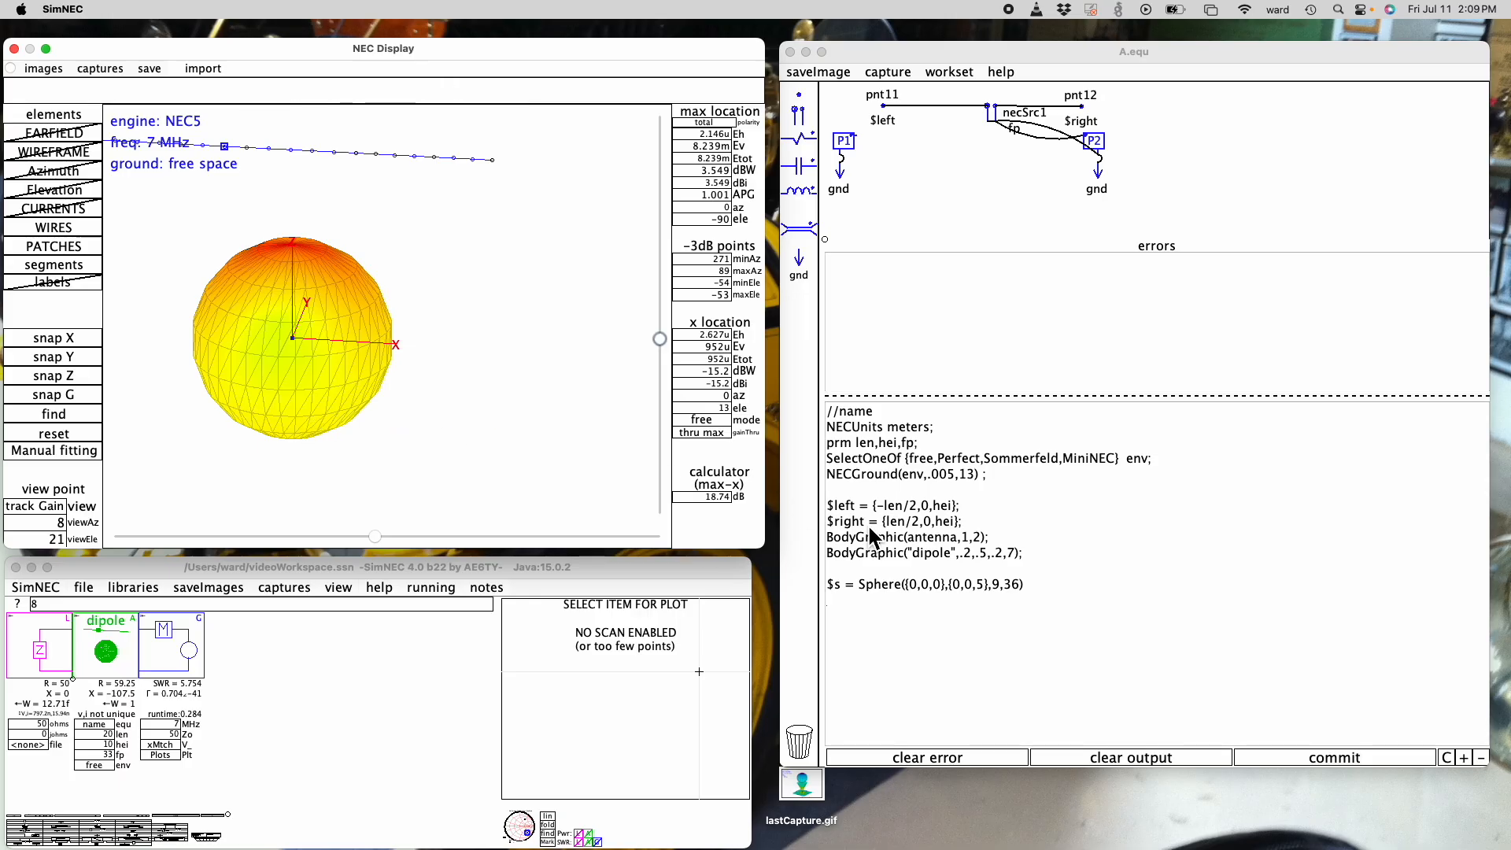
- Cut off the sphere's upper and lower caps with limits 45 and -23, and view it from -19 degrees azimuth and 14 degrees elevation
click(1021, 592)
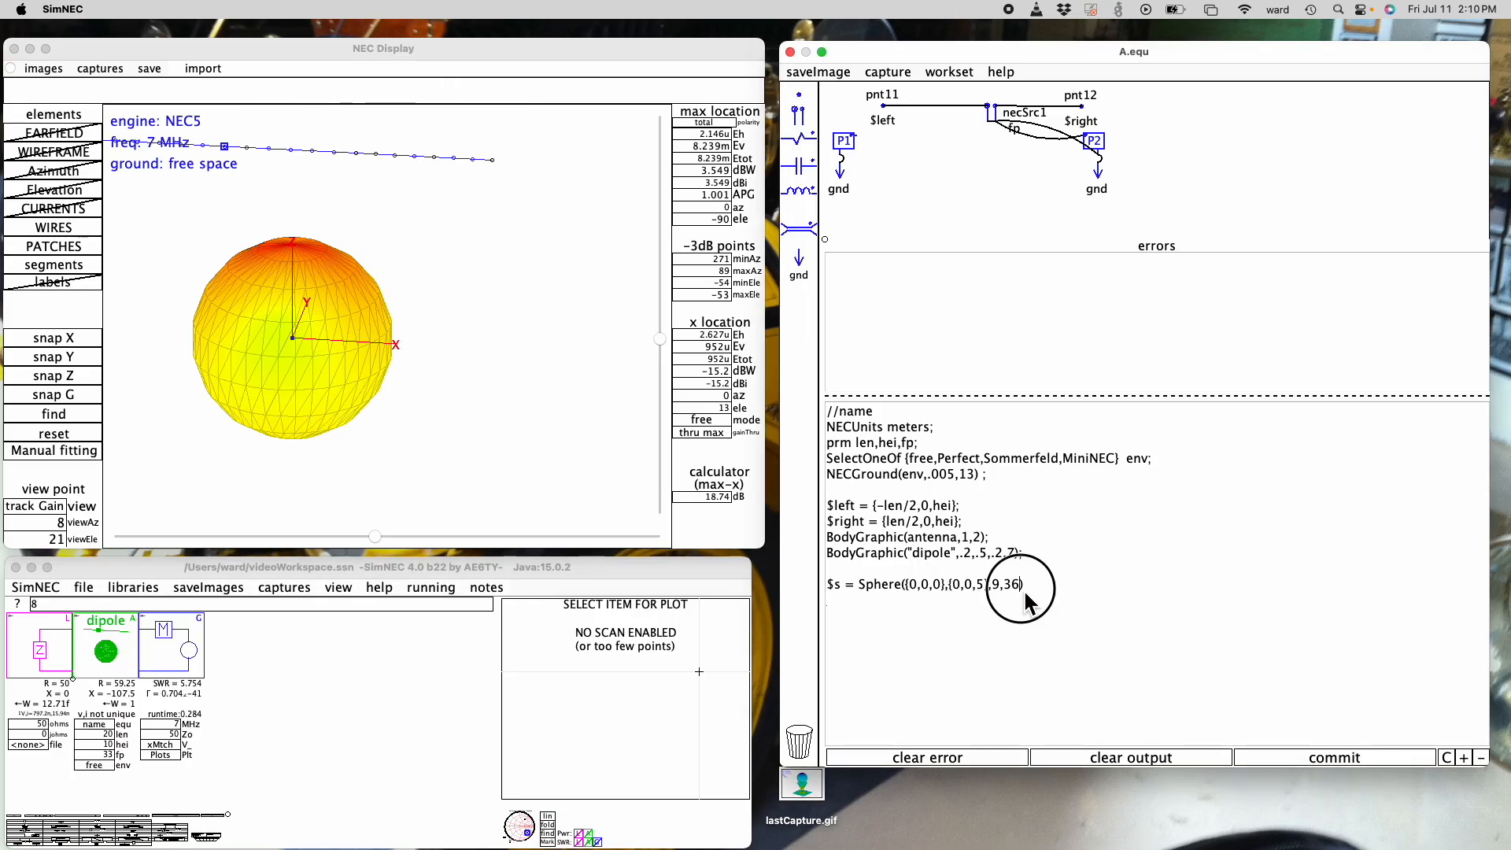
text(,)
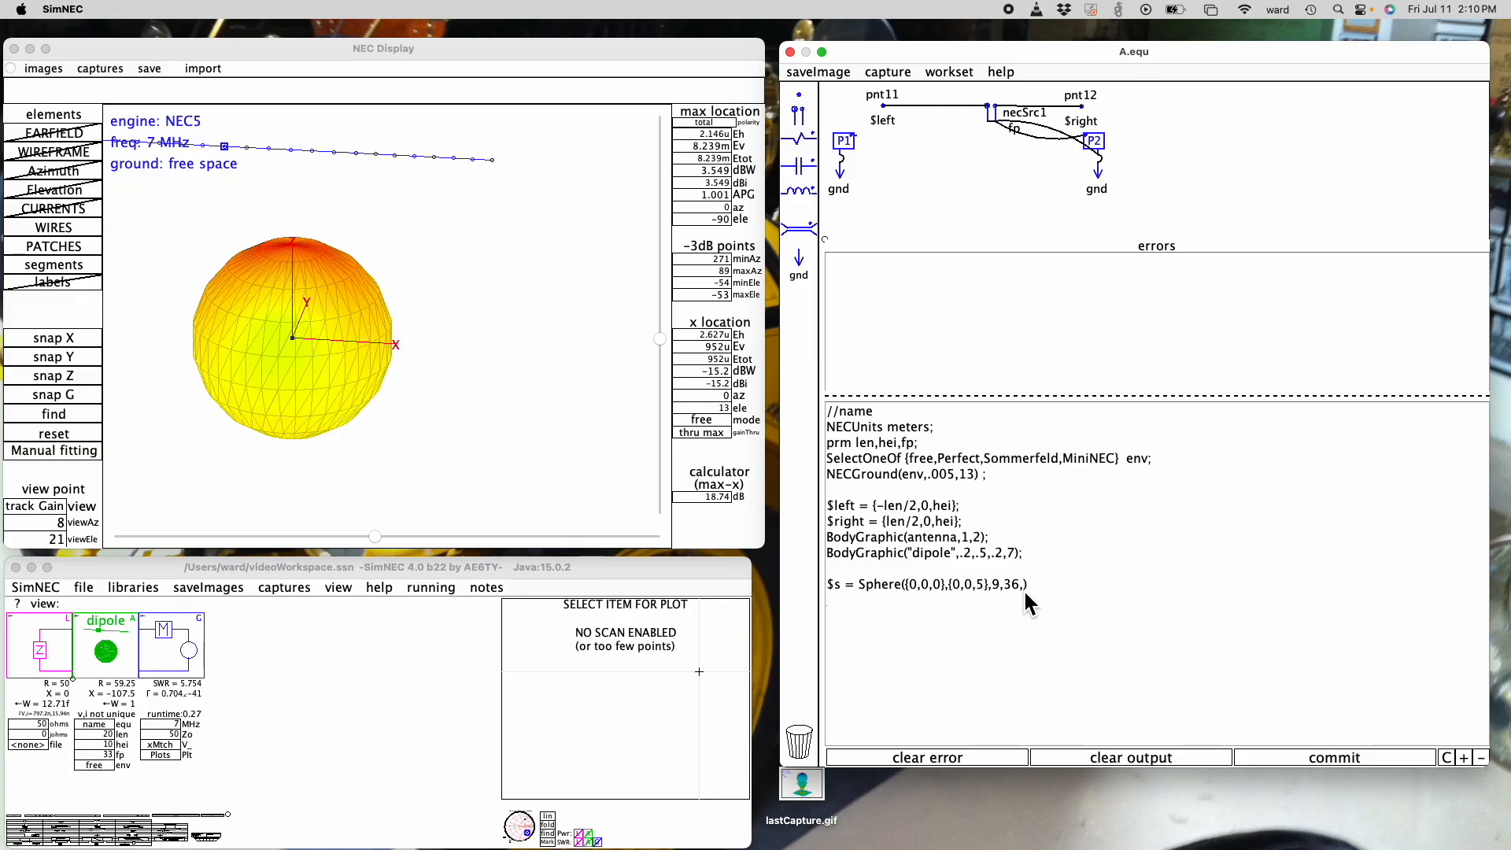
text(45,-23)
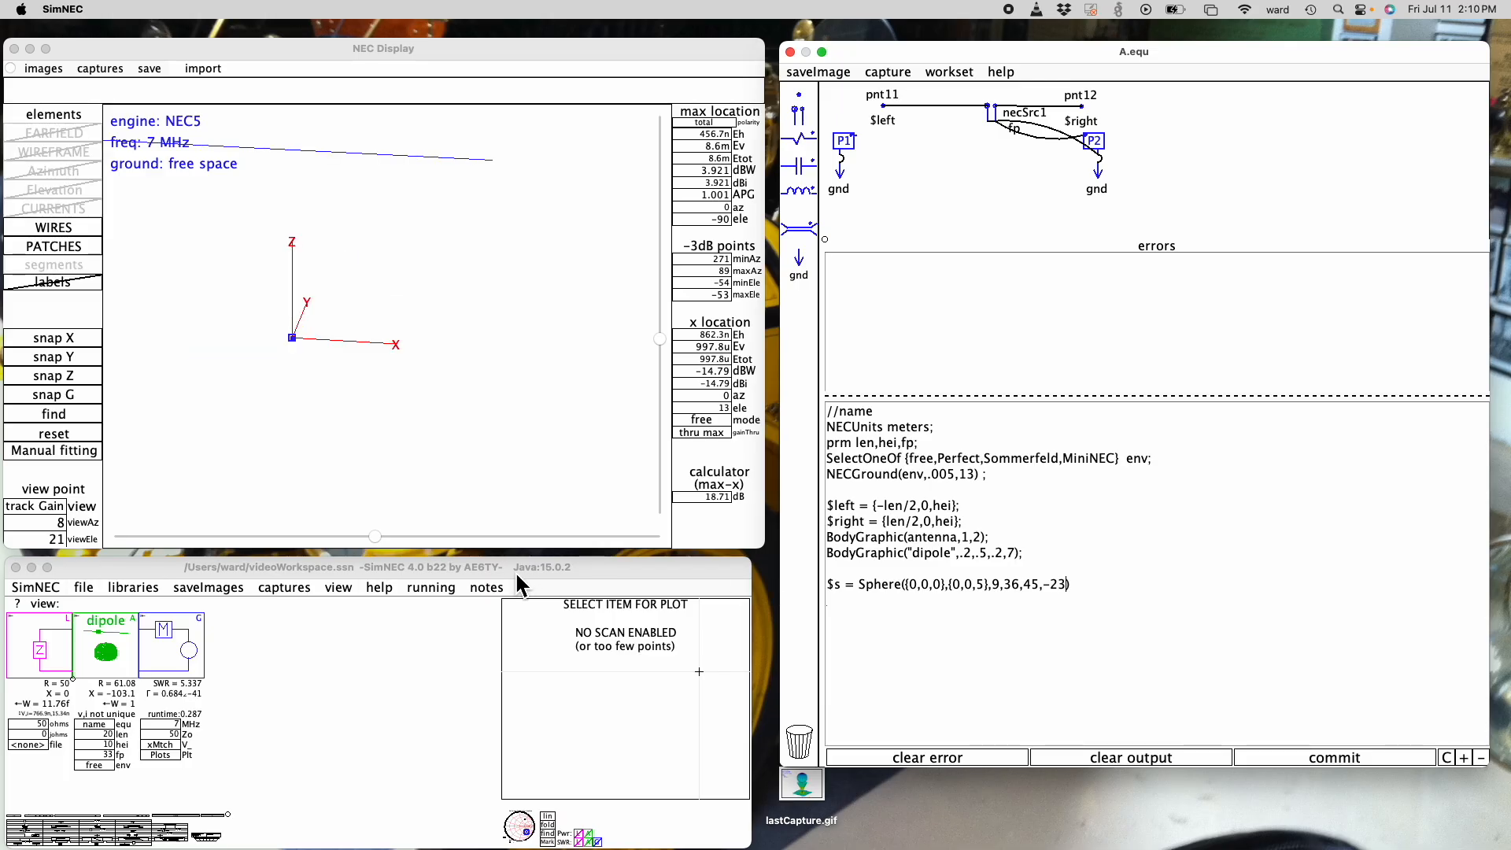
drag(375, 536, 418, 537)
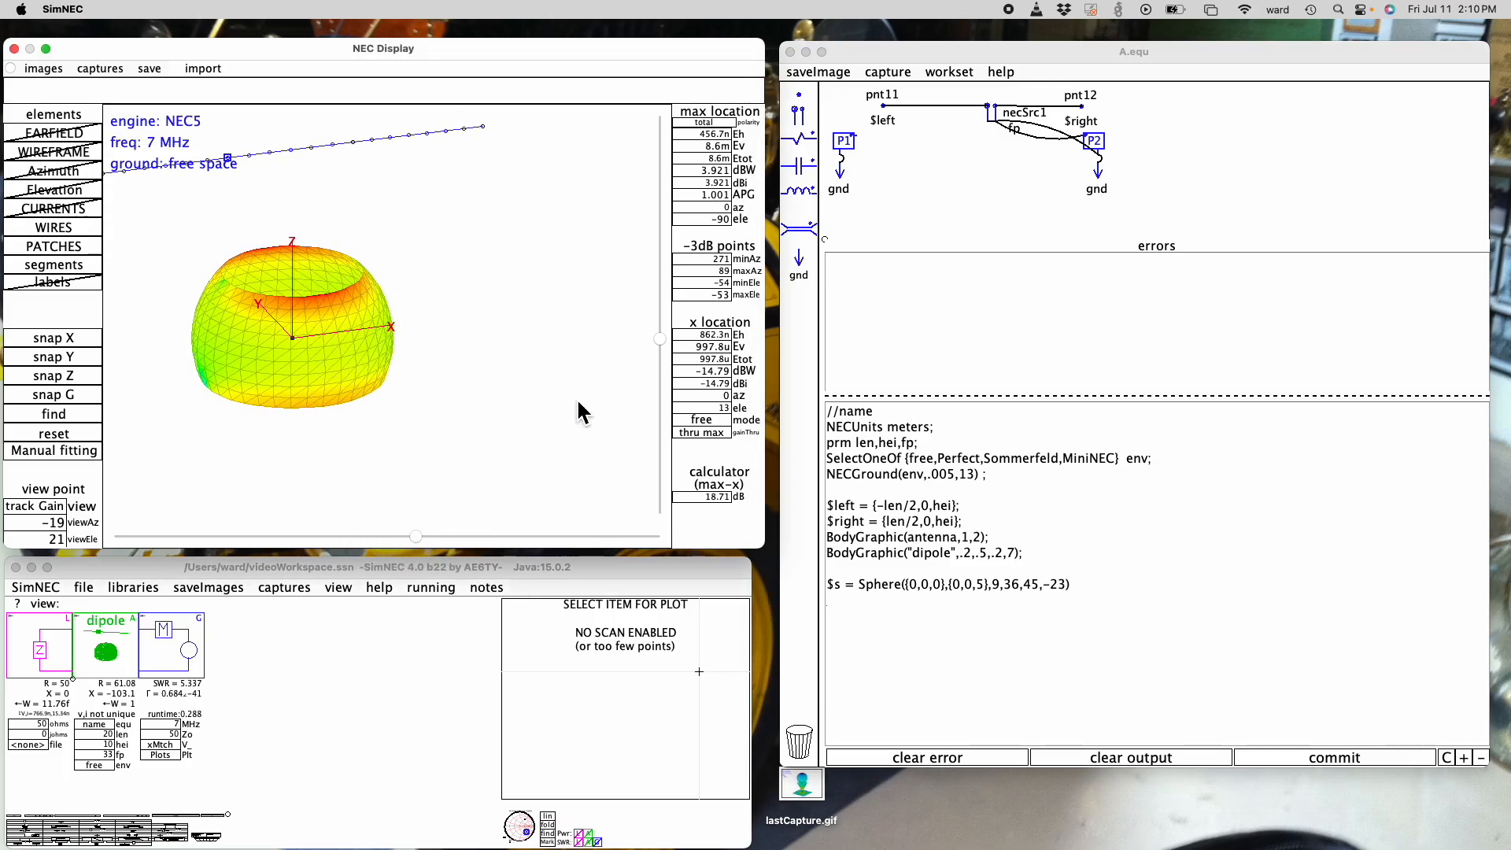
mouse_move(661, 339)
mouse_down()
mouse_move(664, 359)
mouse_move(664, 272)
mouse_move(663, 329)
mouse_up()
- Restrict the sphere to an arc with the values 0 and 90 after -23, and view it from 89 degrees elevation
click(1060, 585)
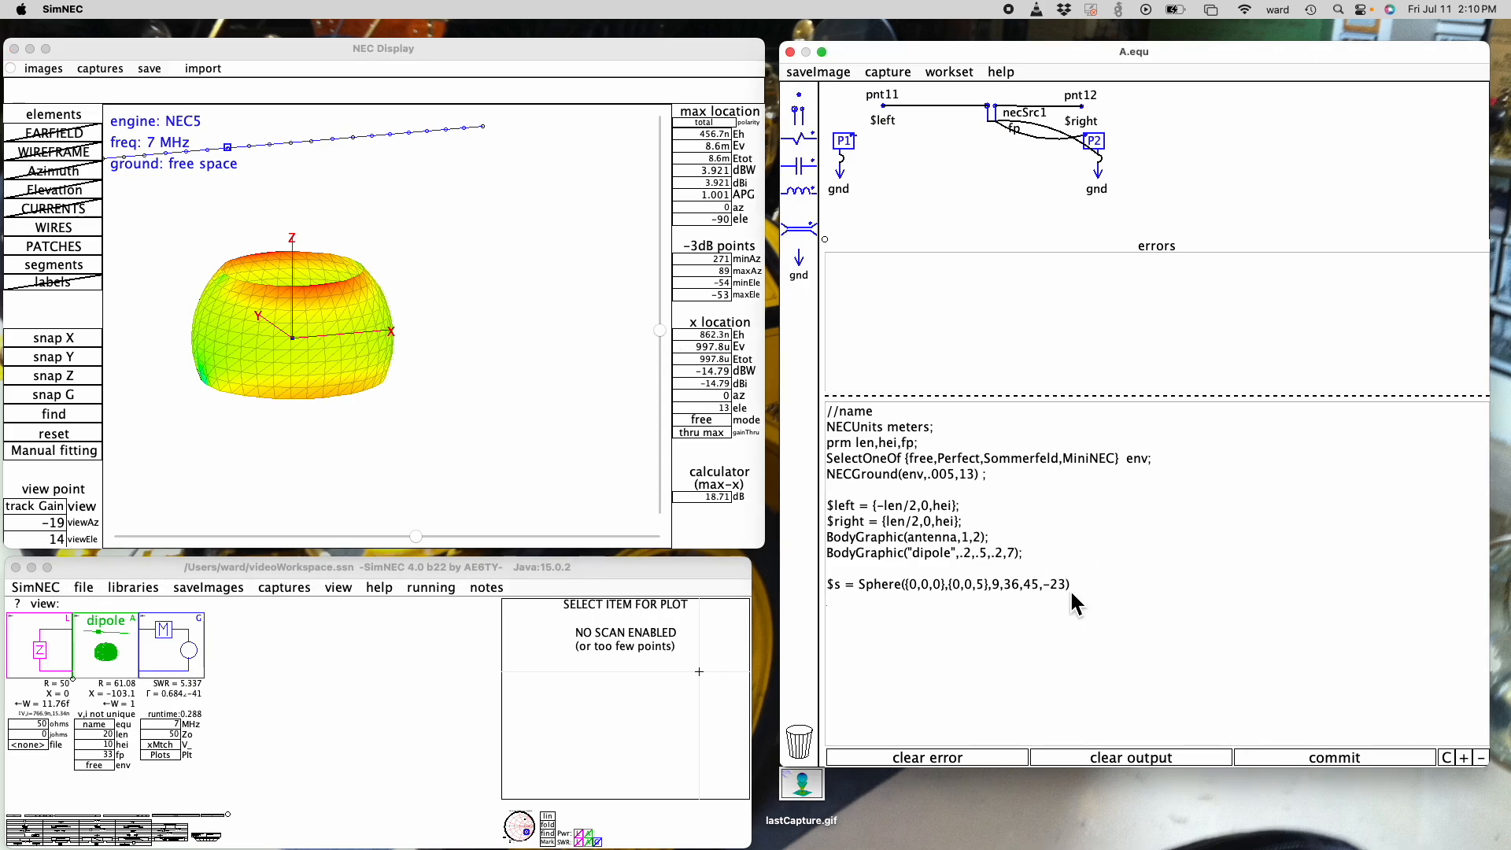
text(,0)
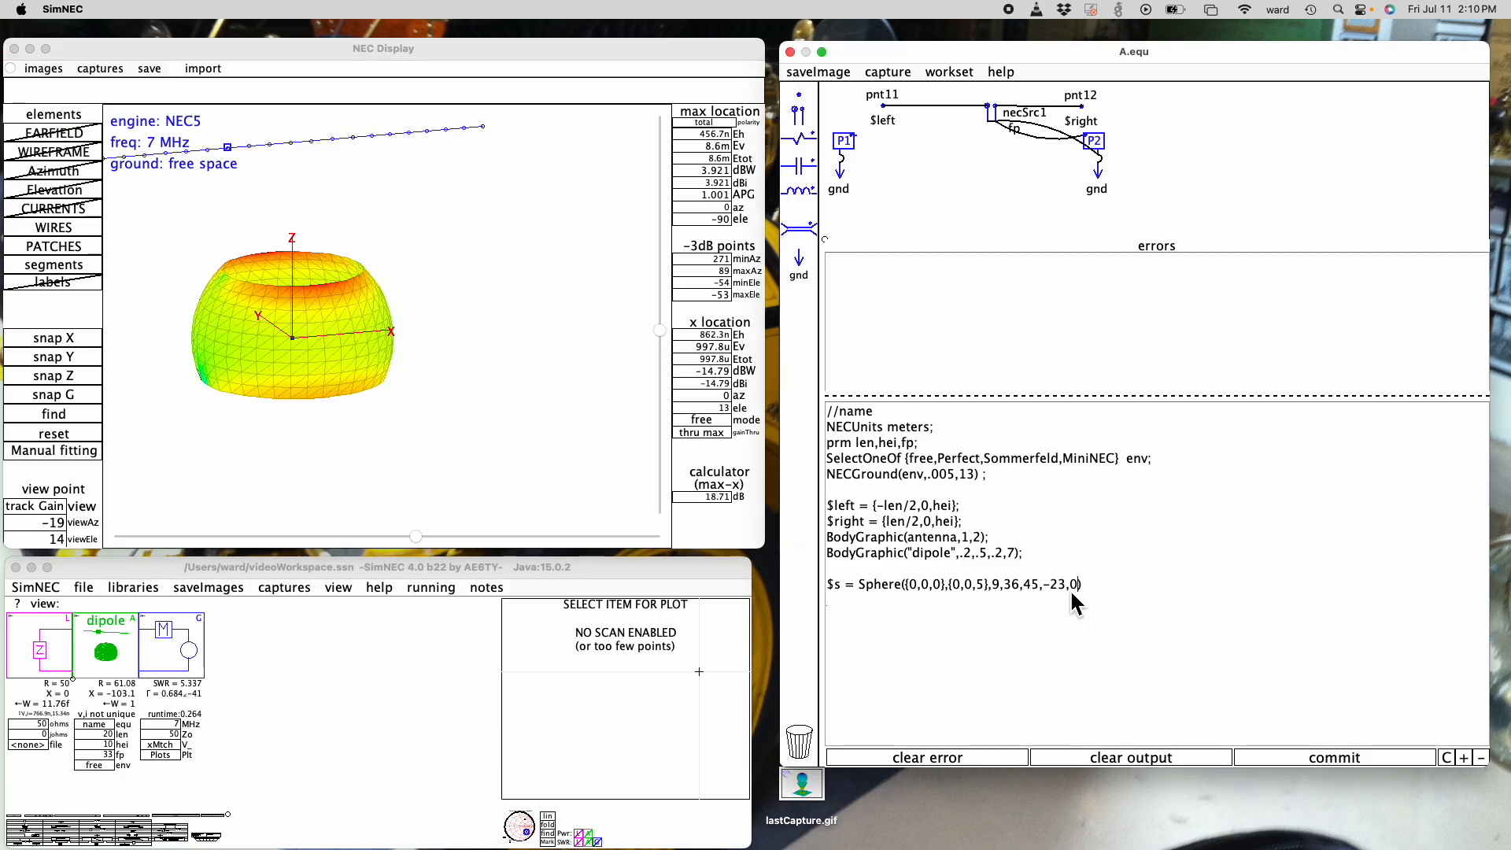
text(,90)
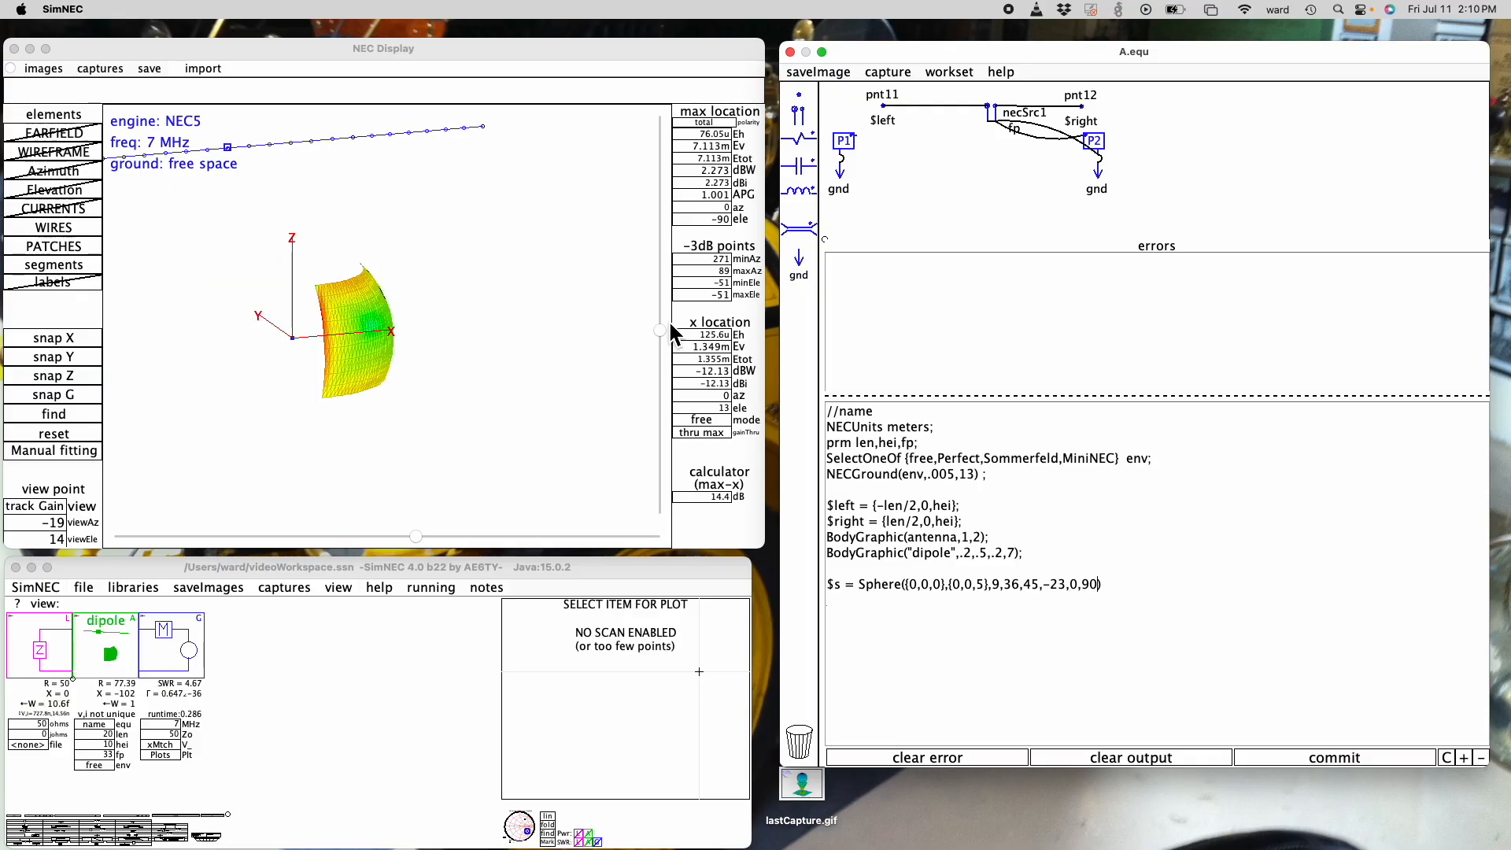
drag(662, 328, 668, 413)
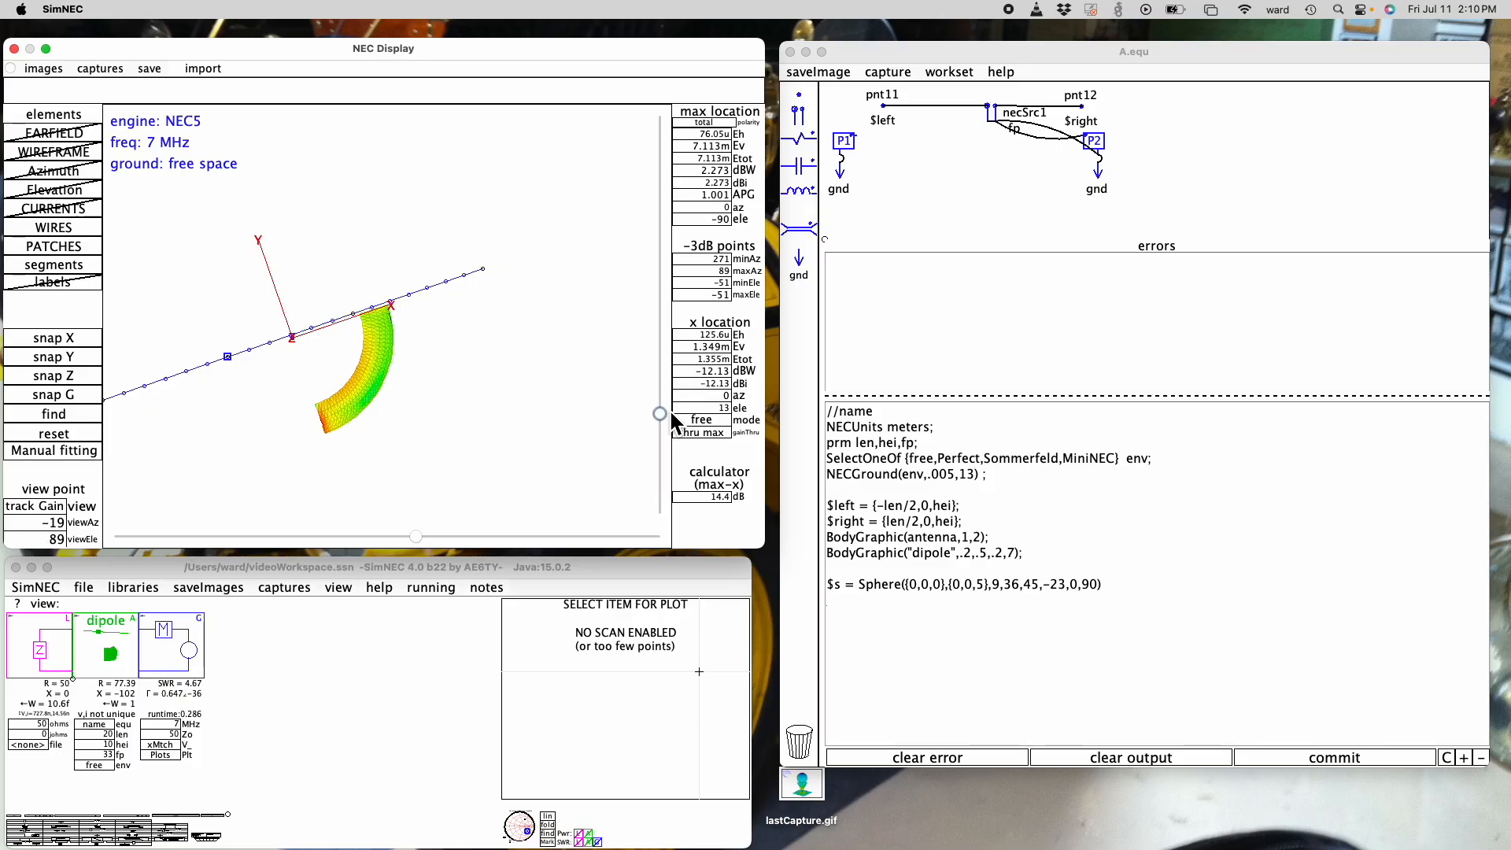
- Snap the display to look straight along the Z axis and check both ends of the spherical arc
click(91, 375)
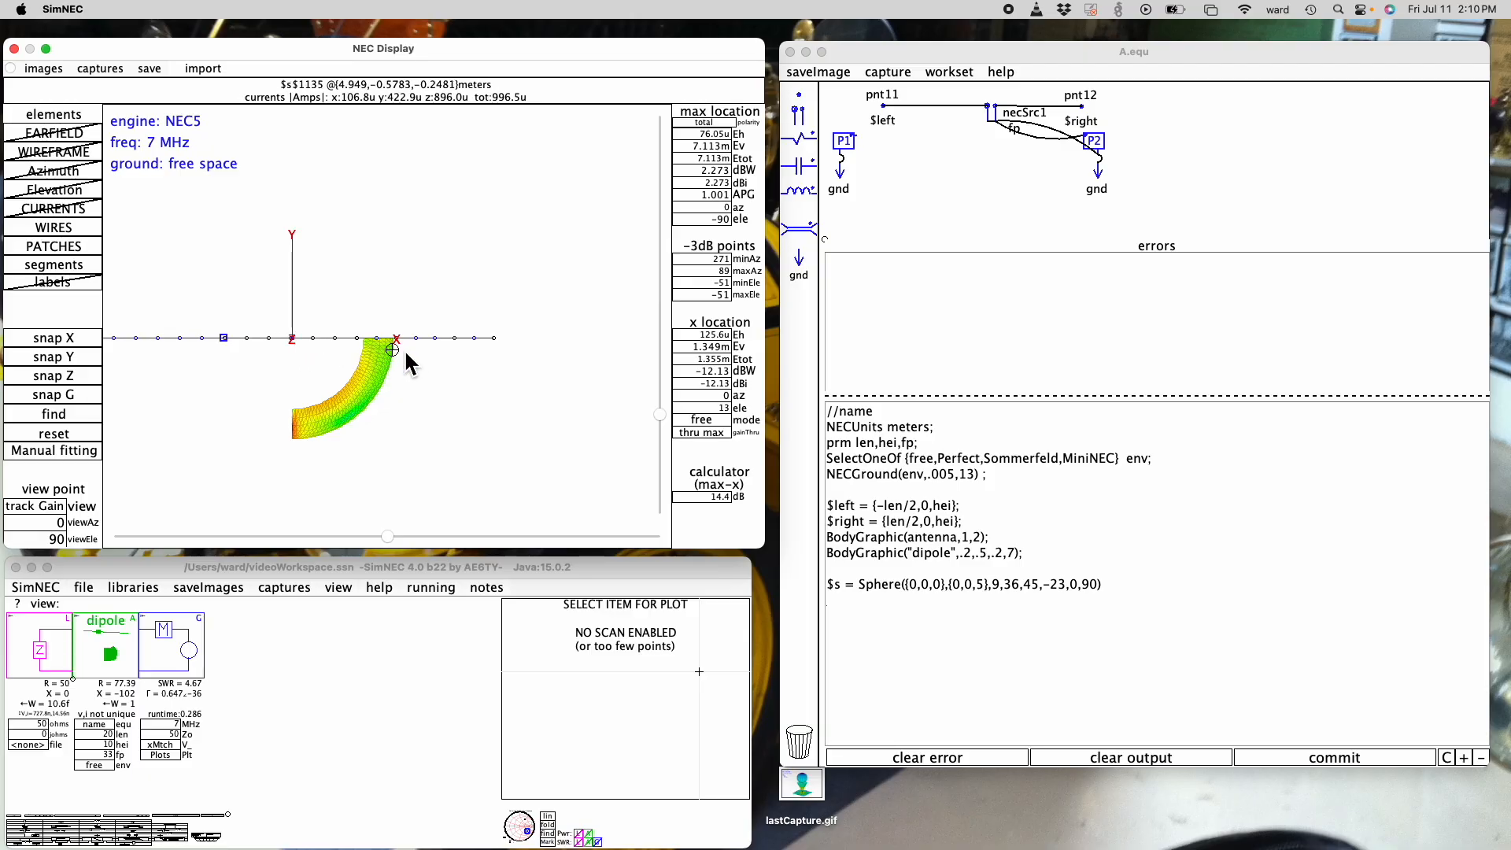
click(294, 440)
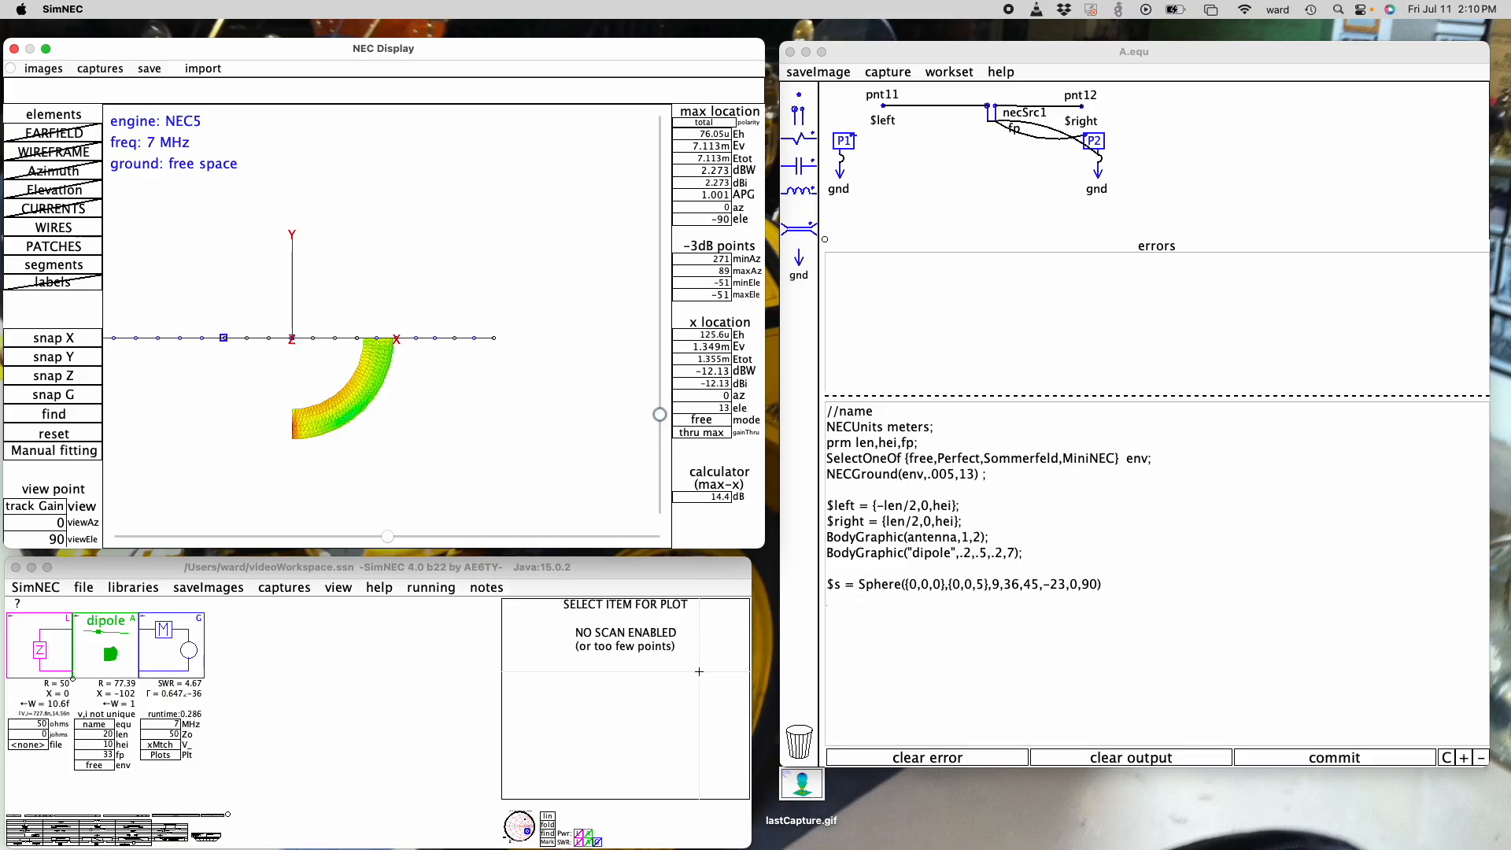
- Remove all sphere values after the segment count of 9 and reset the view to -10 azimuth and 20 elevation
click(1099, 590)
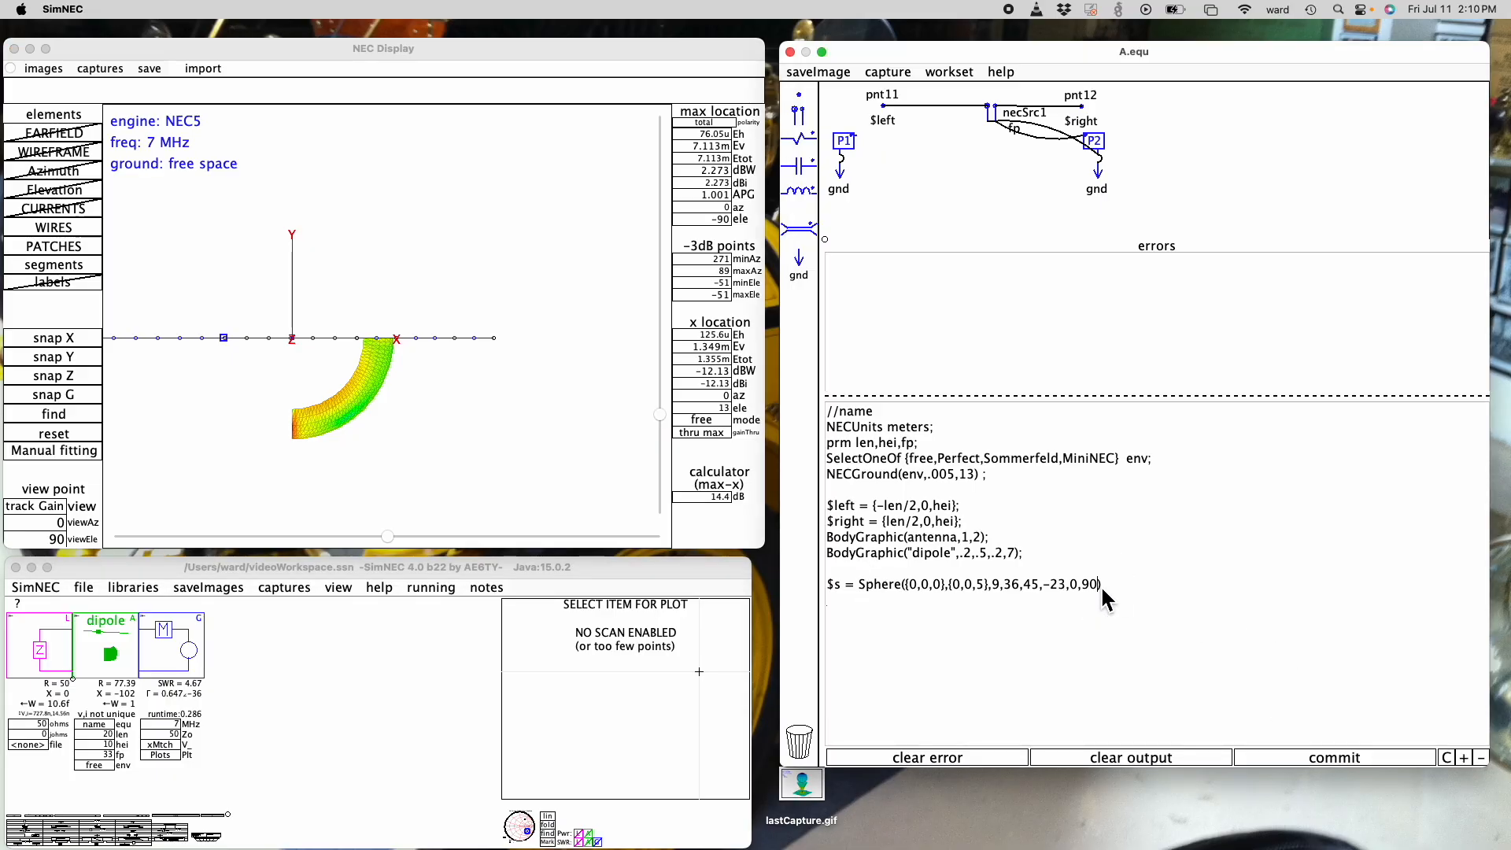
key(BackSpace)
key(BackSpace)
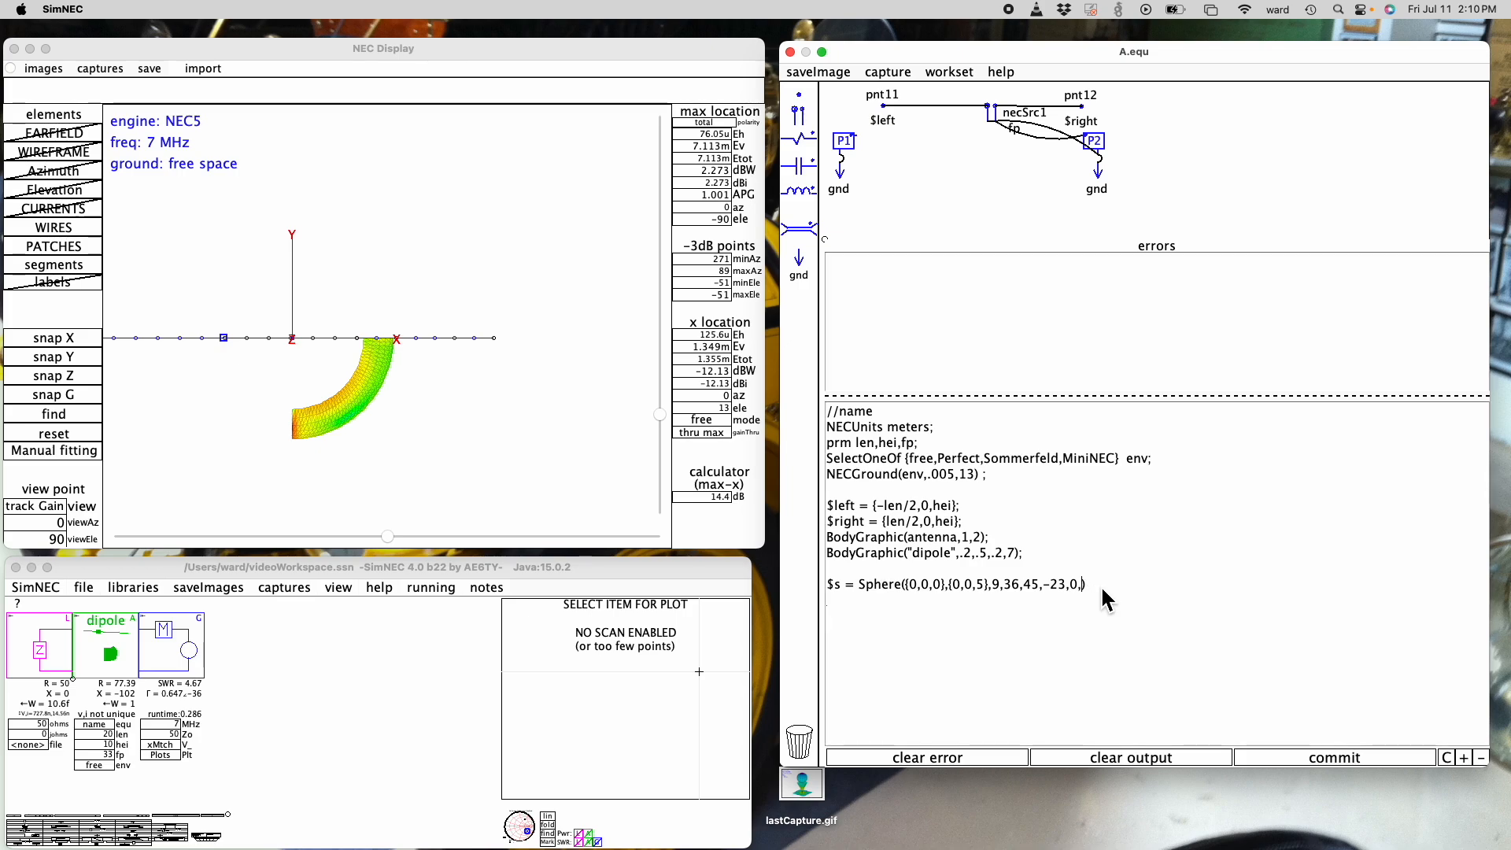
key(BackSpace)
key(BackSpace)
key(BackSpace)
key(BackSpace)
key(BackSpace)
key(BackSpace)
key(BackSpace)
key(BackSpace)
key(BackSpace)
key(BackSpace)
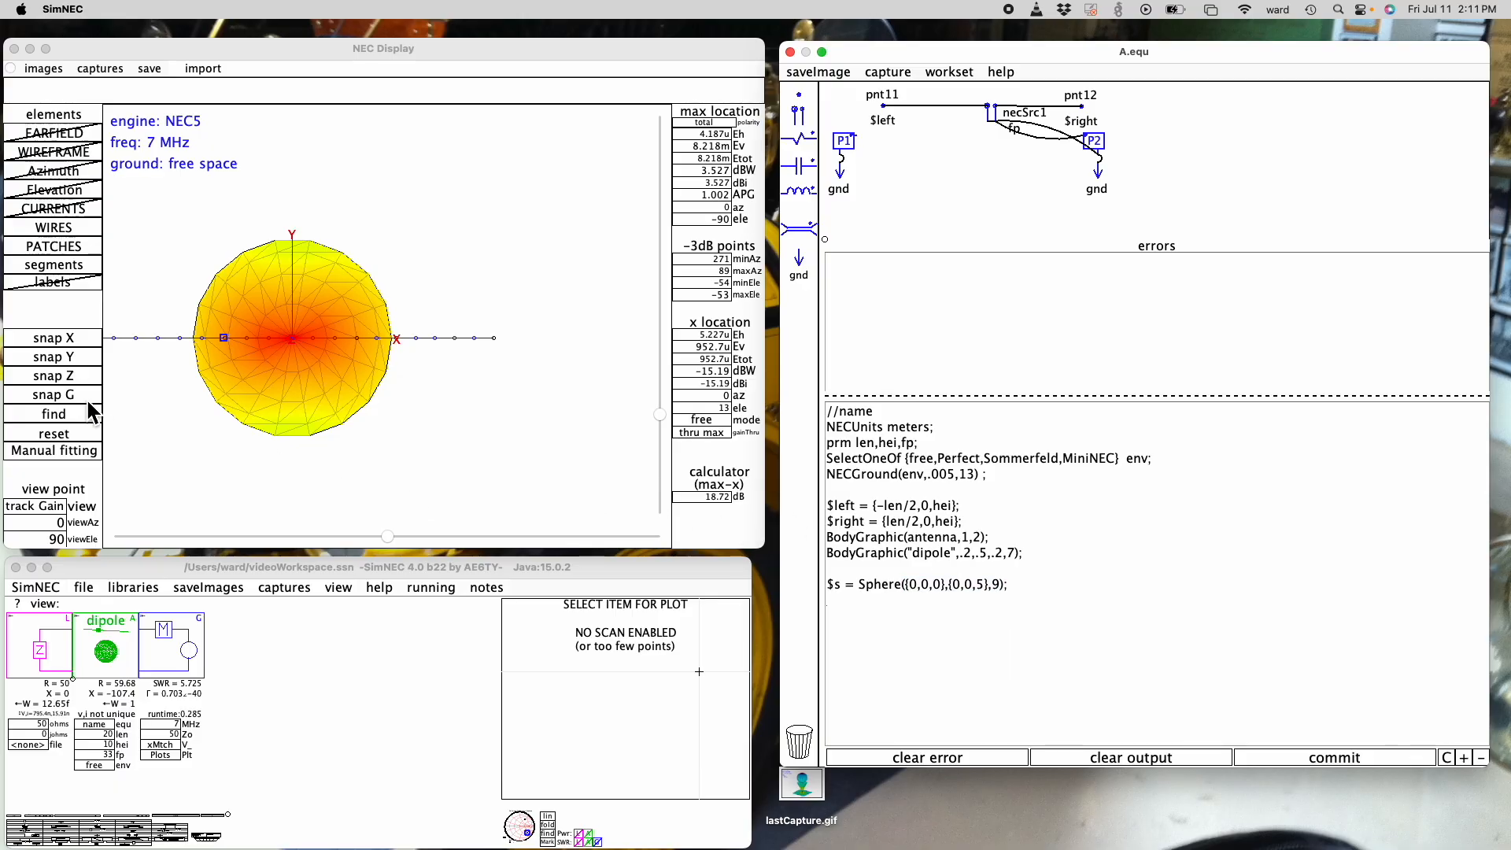
click(76, 432)
click(71, 434)
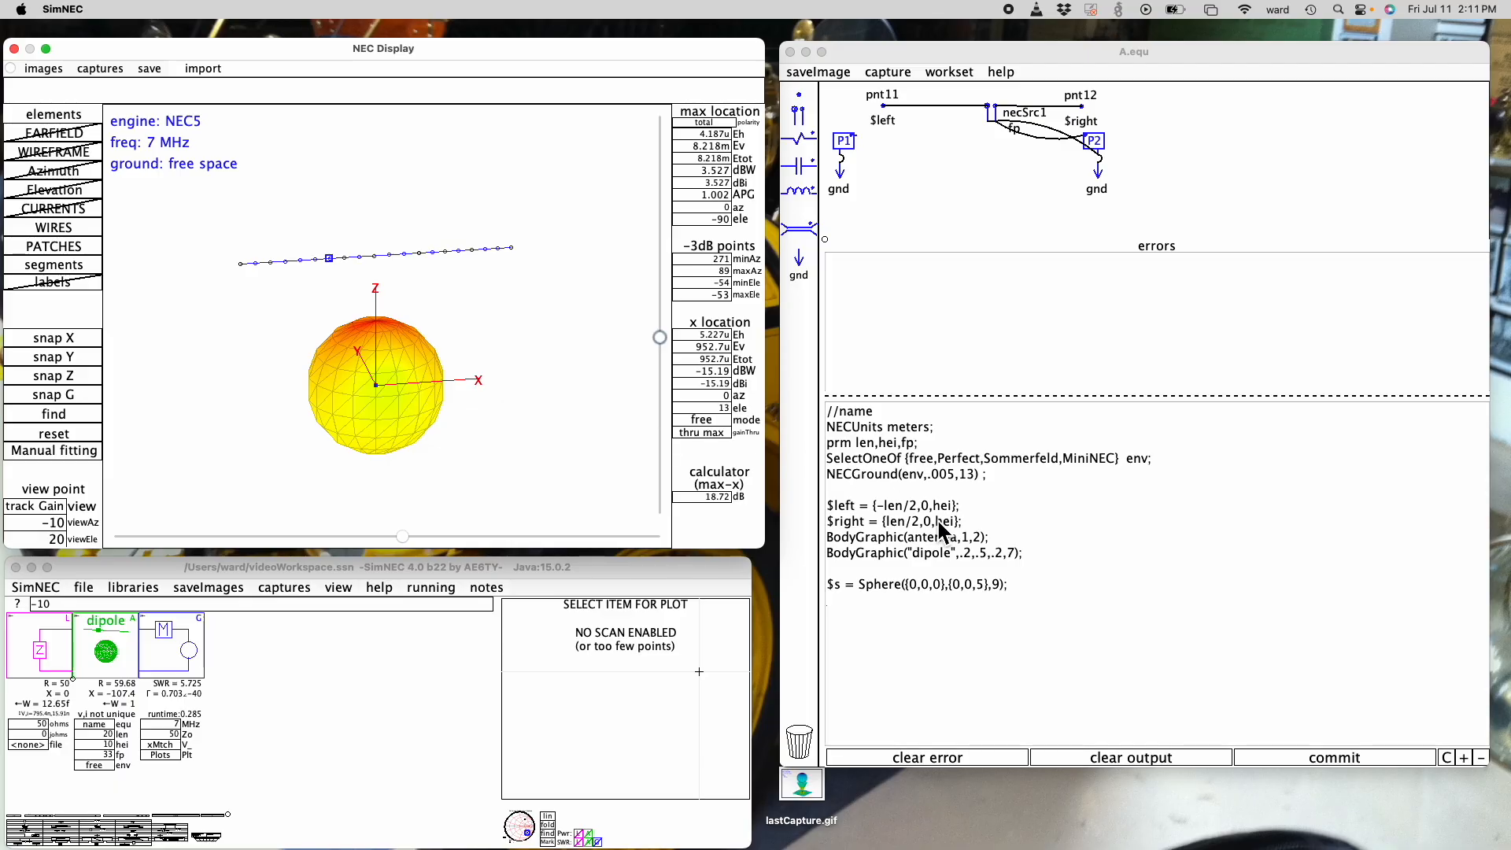
mouse_move(376, 328)
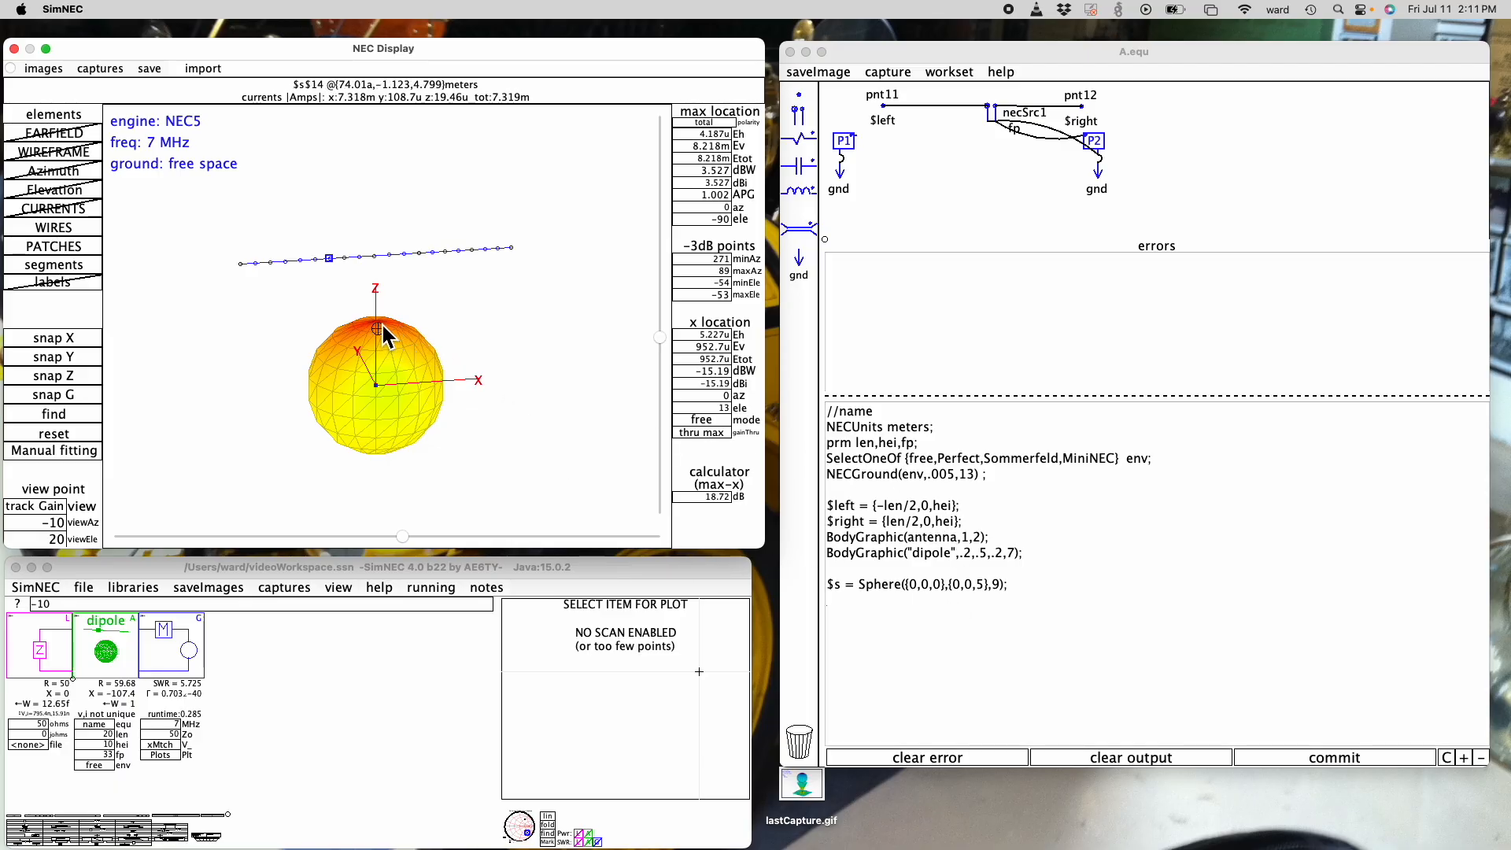
- Put the sphere's second point on the X axis, trying {1,0,0} and {5,0,0}
double_click(981, 587)
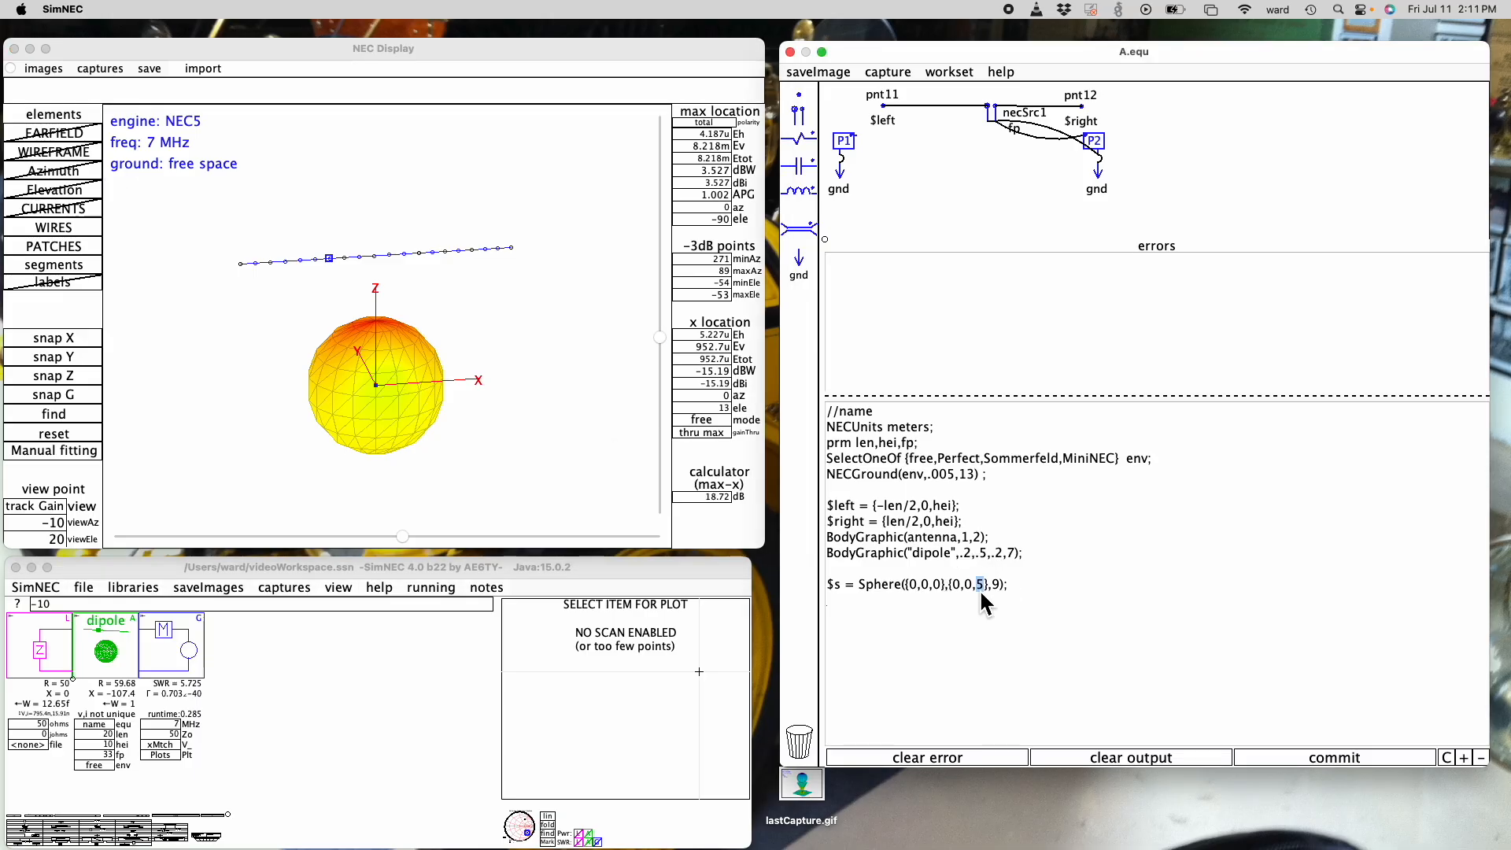
double_click(914, 590)
click(962, 590)
key(BackSpace)
text(1)
double_click(980, 586)
text(0)
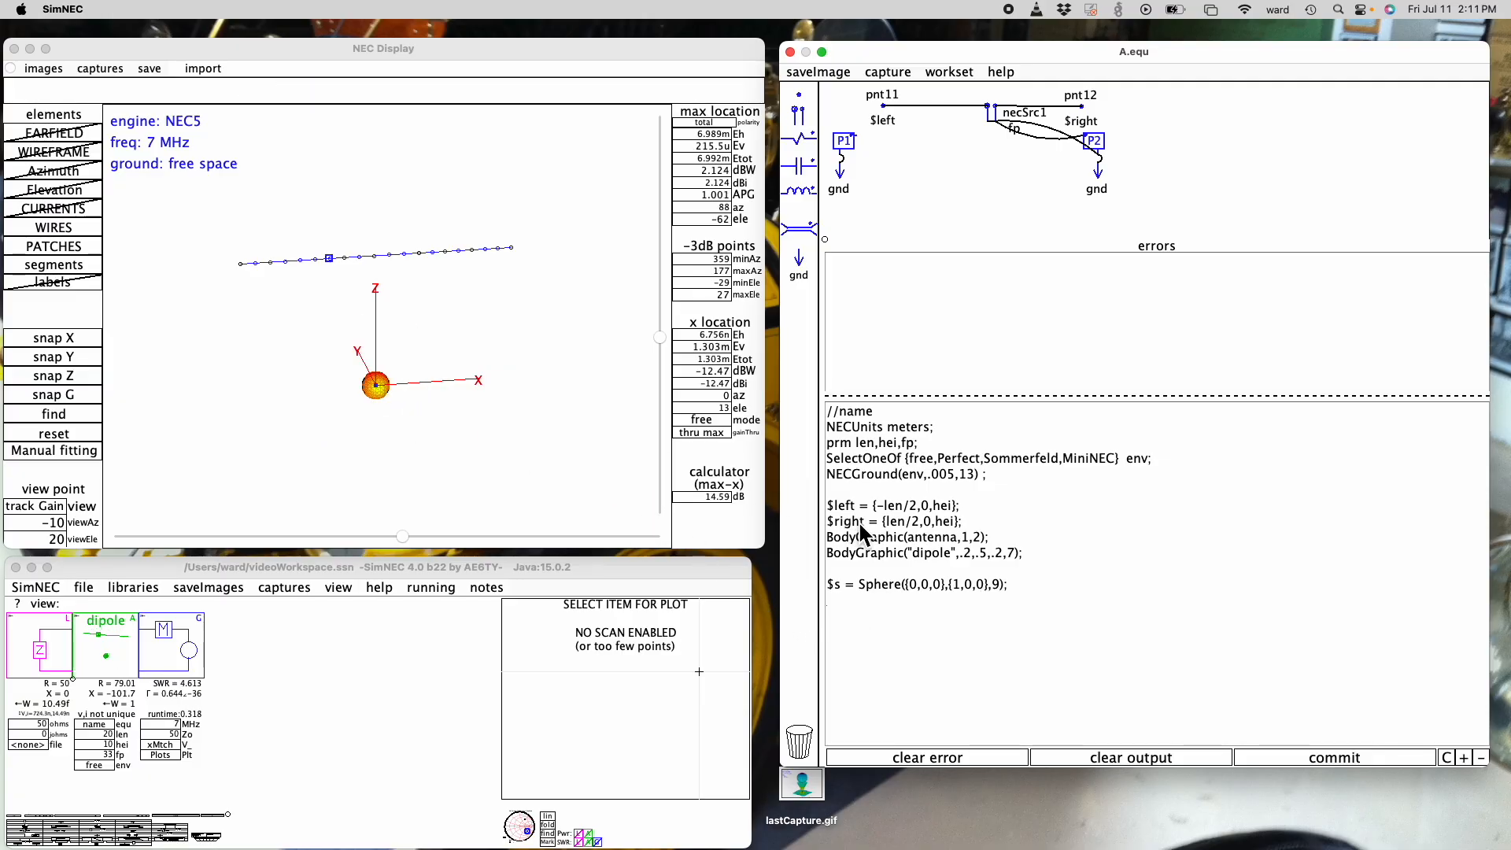
double_click(957, 587)
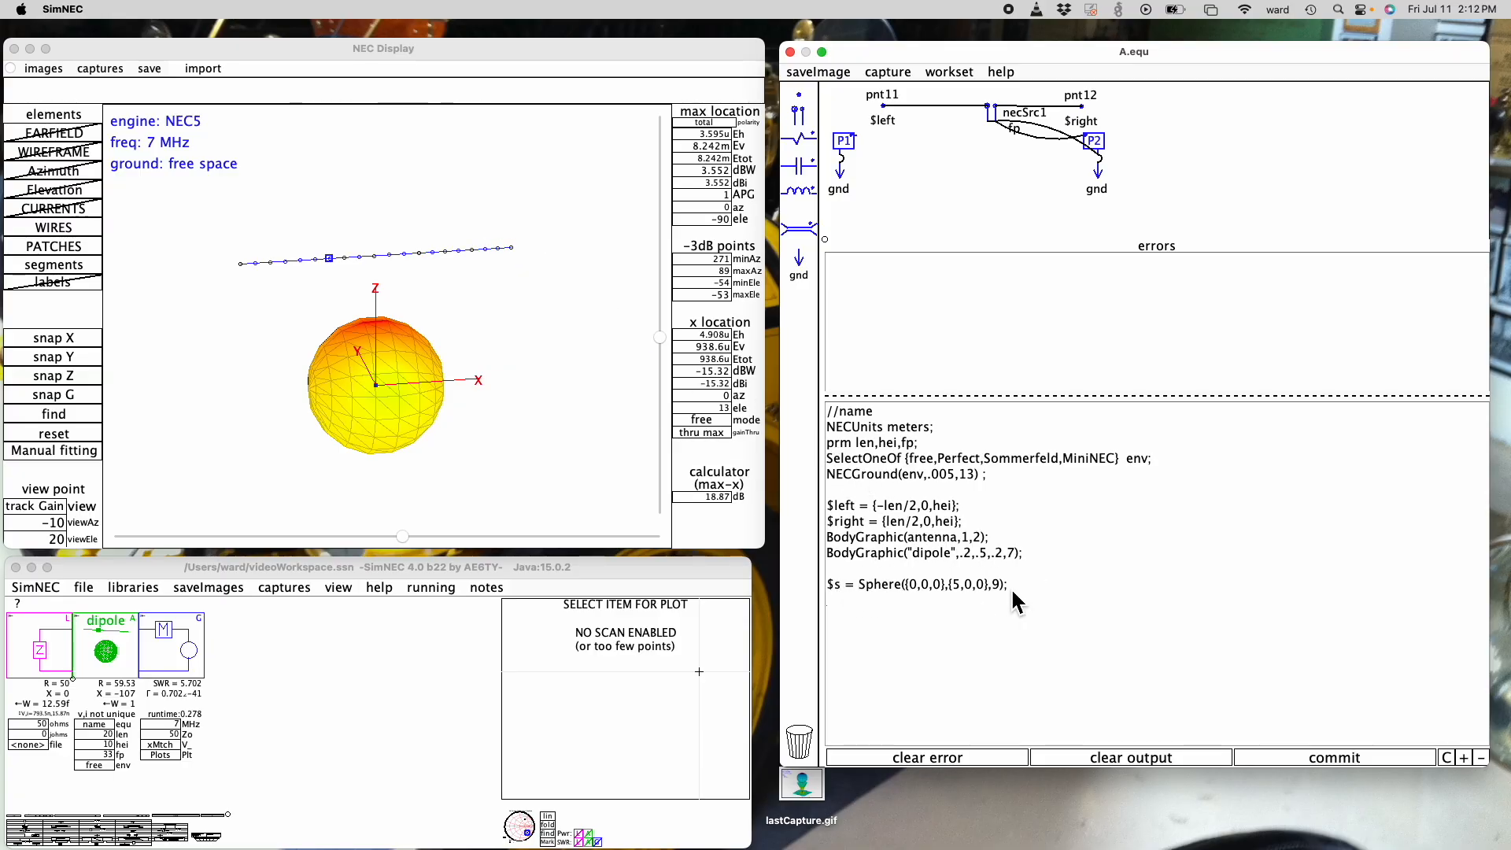
- Clear the sphere's arguments and enter $right as the start of its first point
key(BackSpace)
key(BackSpace)
key(BackSpace)
key(BackSpace)
key(BackSpace)
key(BackSpace)
key(BackSpace)
key(BackSpace)
key(BackSpace)
key(BackSpace)
key(BackSpace)
key(BackSpace)
key(BackSpace)
key(BackSpace)
key(BackSpace)
key(BackSpace)
key(BackSpace)
key(BackSpace)
key(BackSpace)
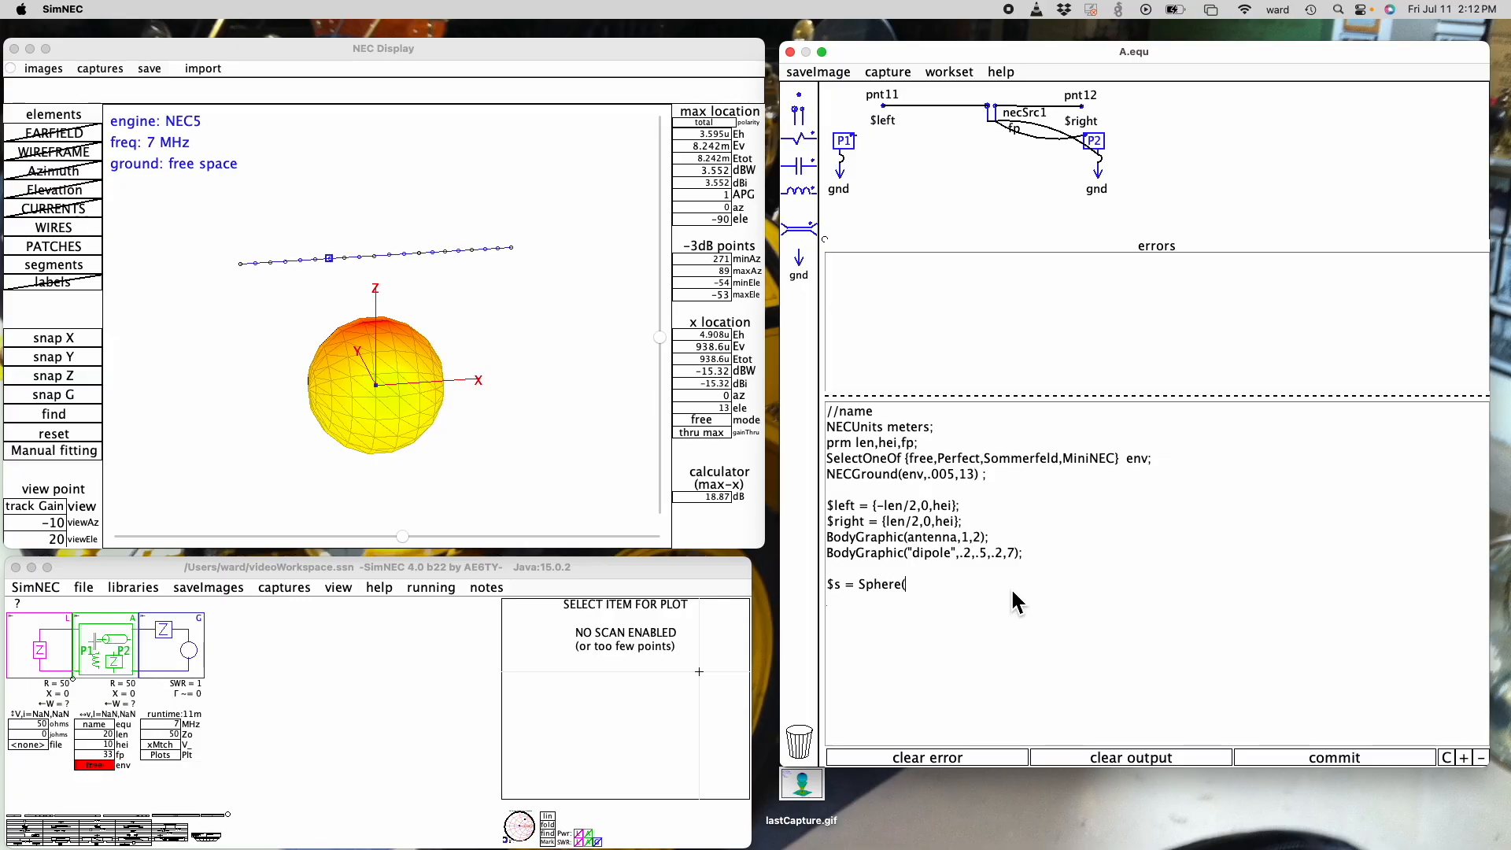
text({})
text($r)
key(BackSpace)
key(BackSpace)
key(BackSpace)
key(BackSpace)
text($right,{})
- Offset the sphere's first point from $right by adding {2,0,0}
key(Left)
key(Right)
key(BackSpace)
key(BackSpace)
key(BackSpace)
text(+{})
key(Left)
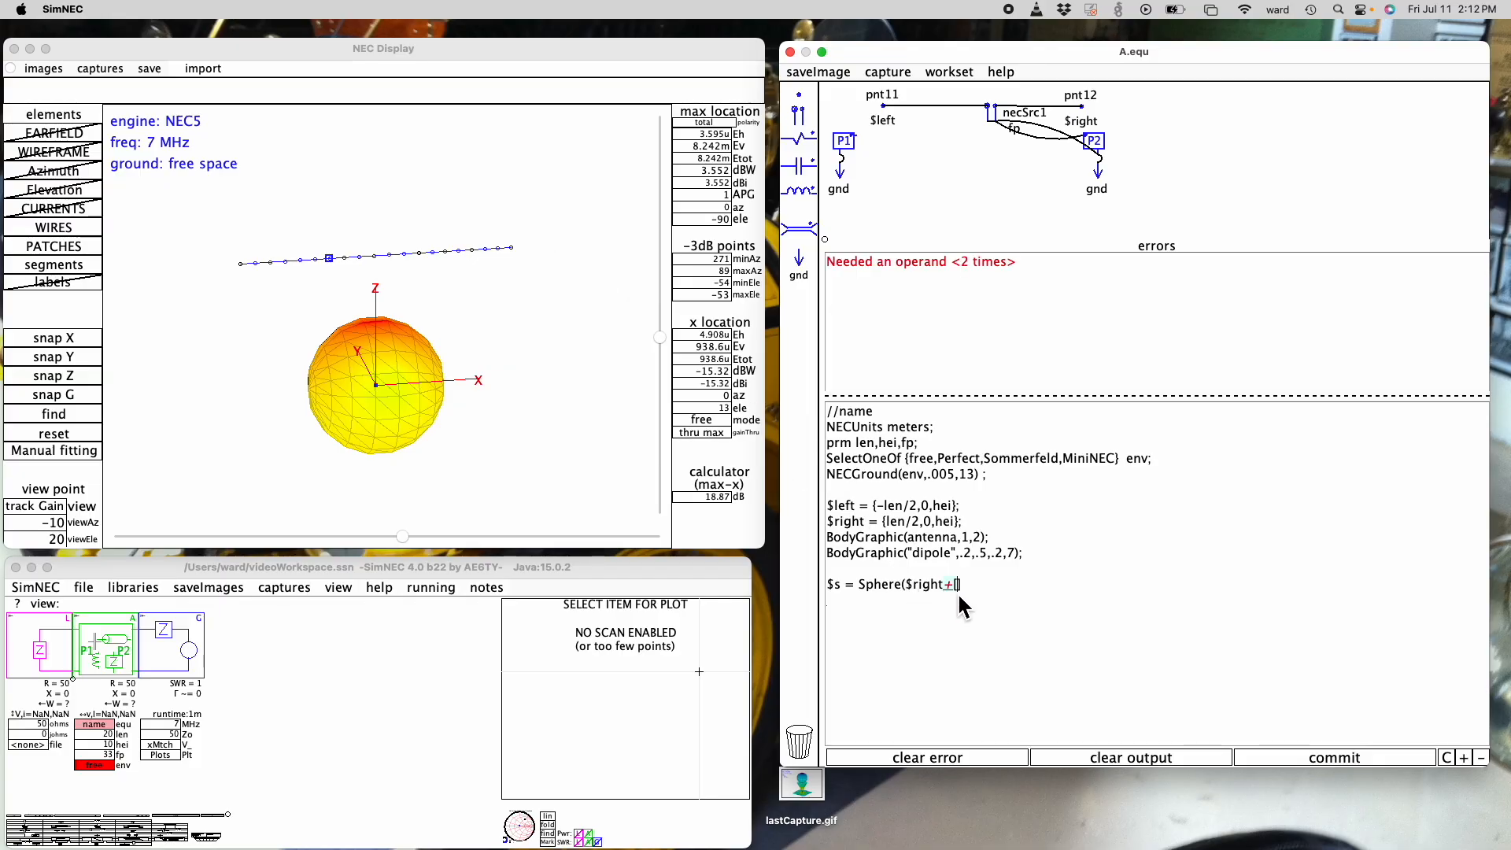
key(BackSpace)
key(Delete)
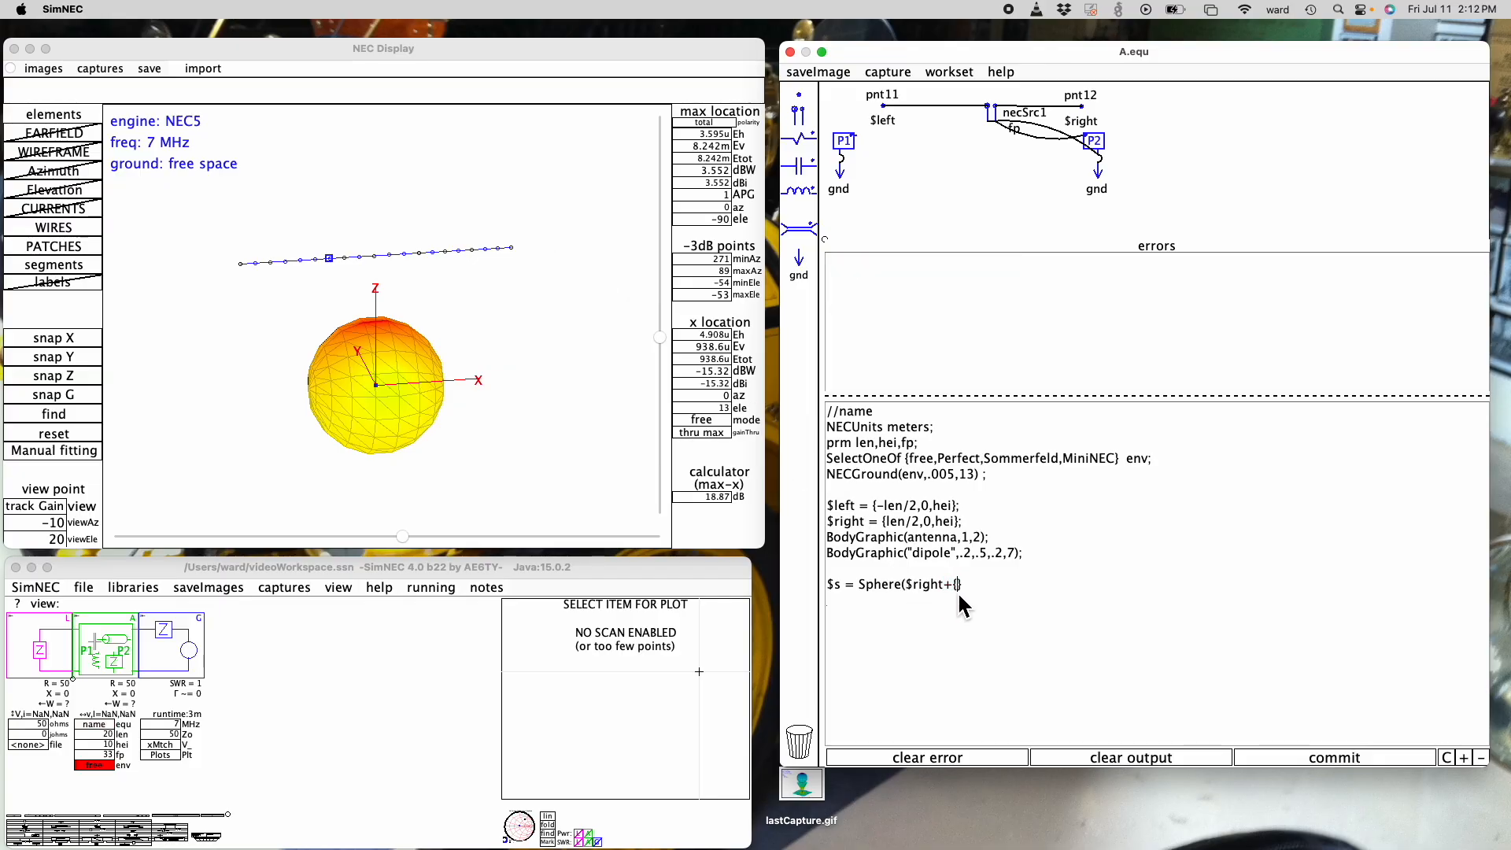
text({2,0,0},$right,9);)
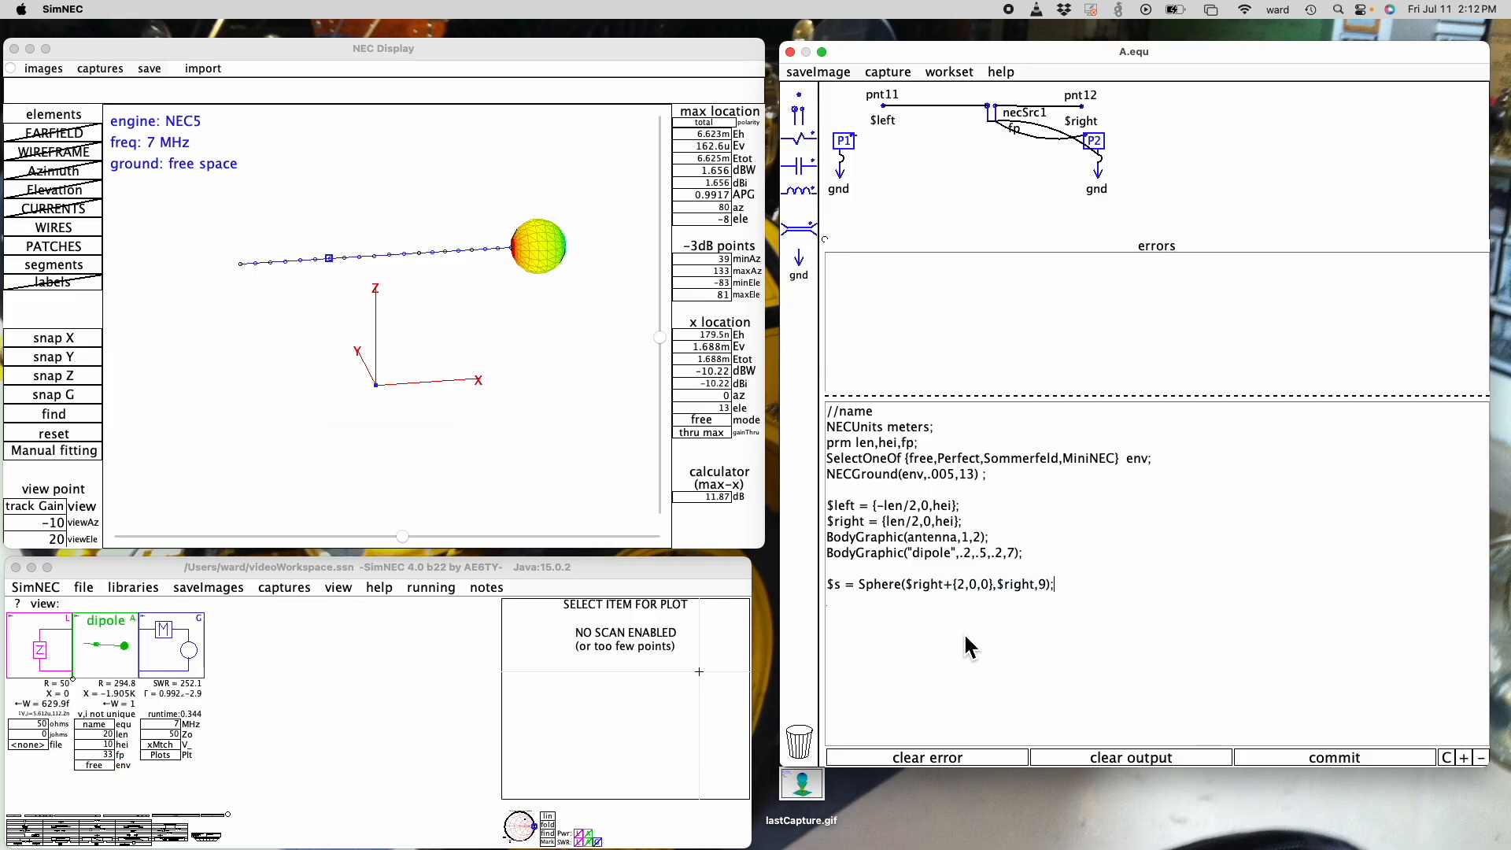
- Complete the sphere statement with $right as its second point and 9 segments, and inspect it at the wire's end
mouse_move(541, 254)
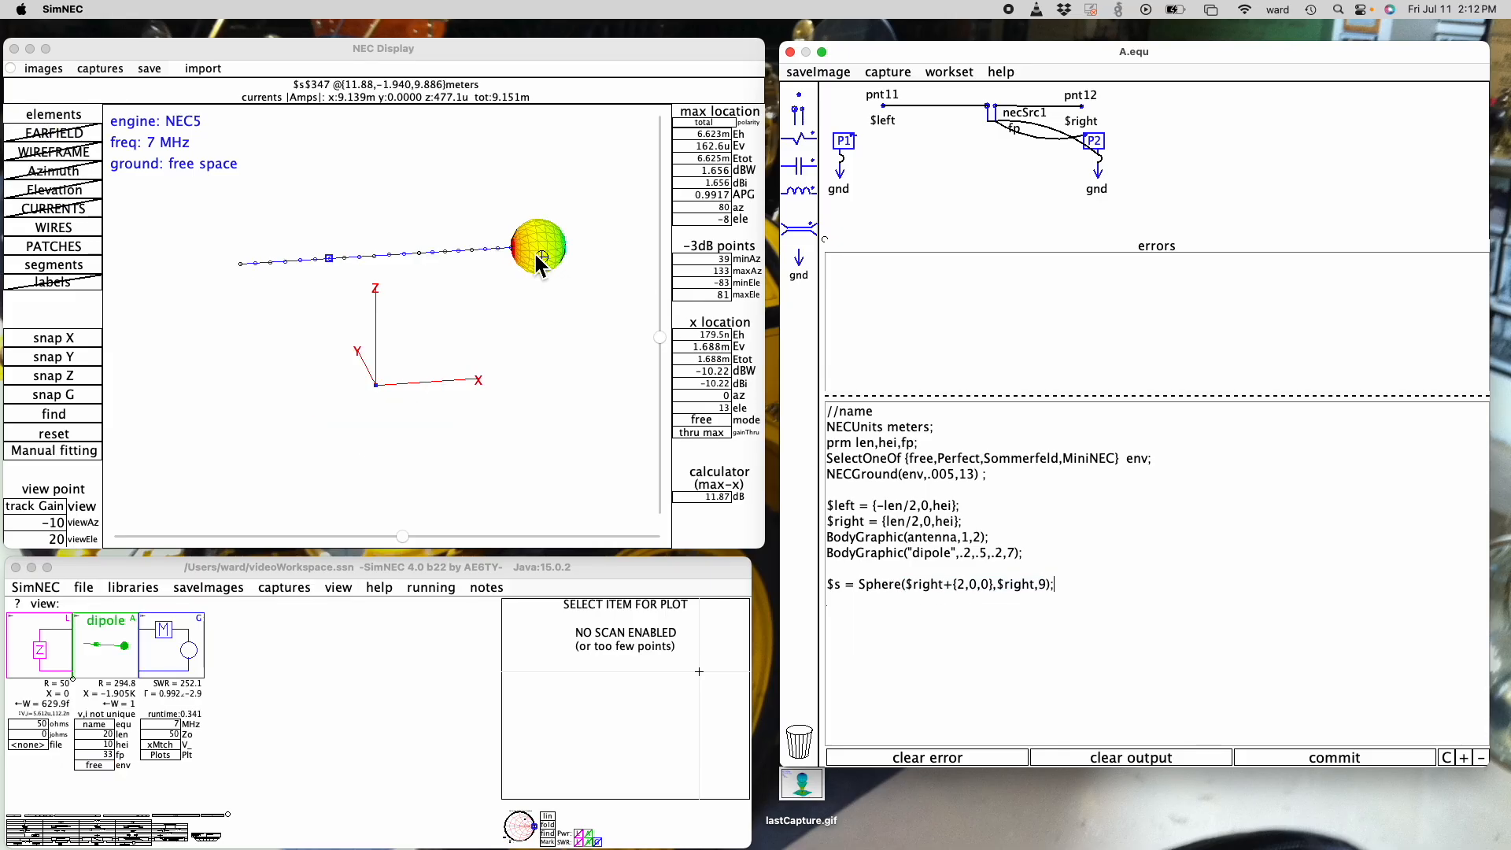
scroll(534, 252, up, 5)
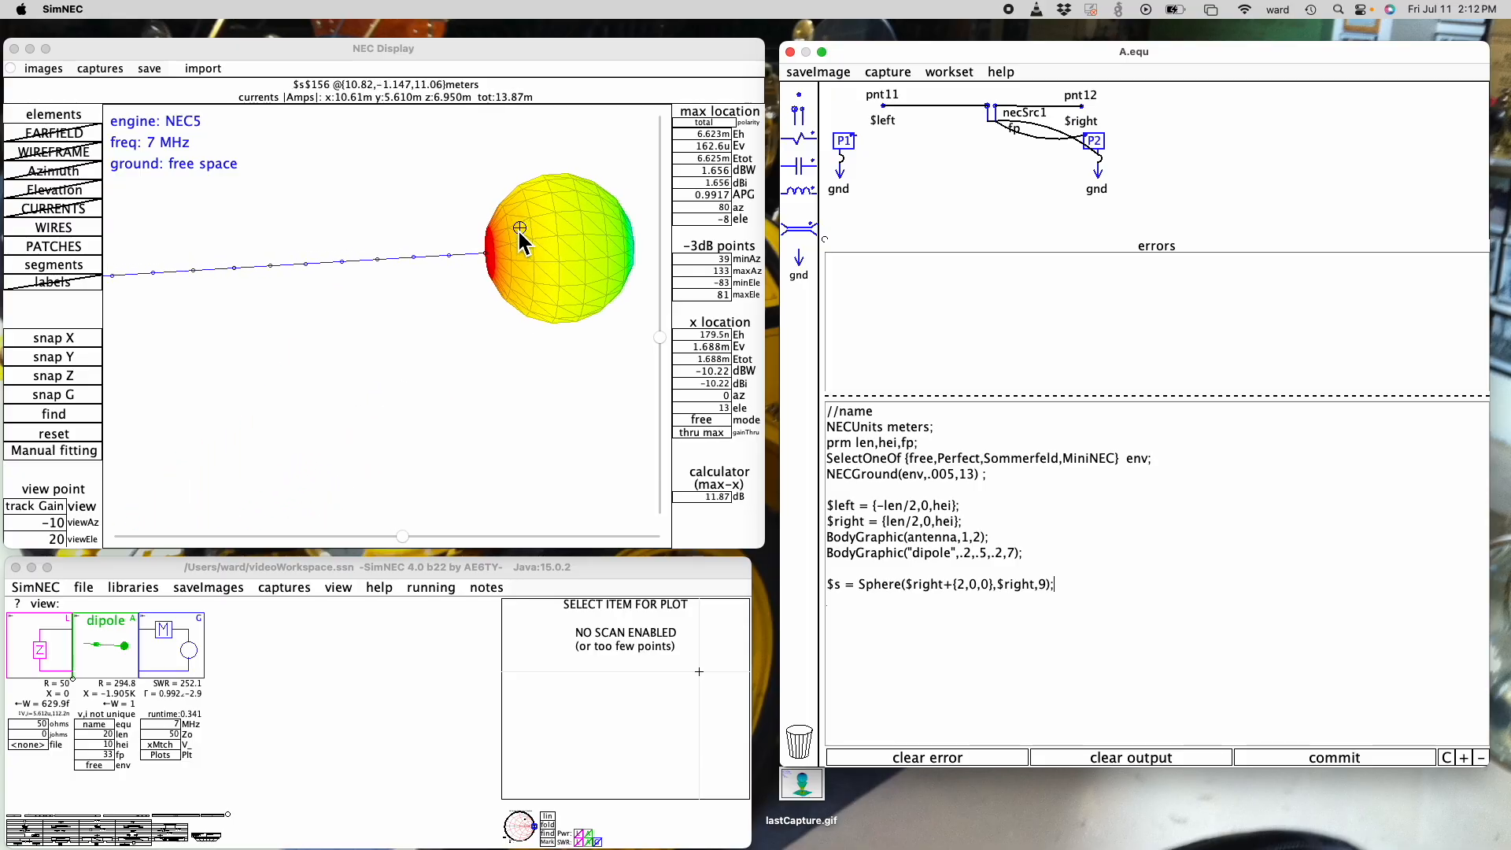
scroll(520, 230, down, 5)
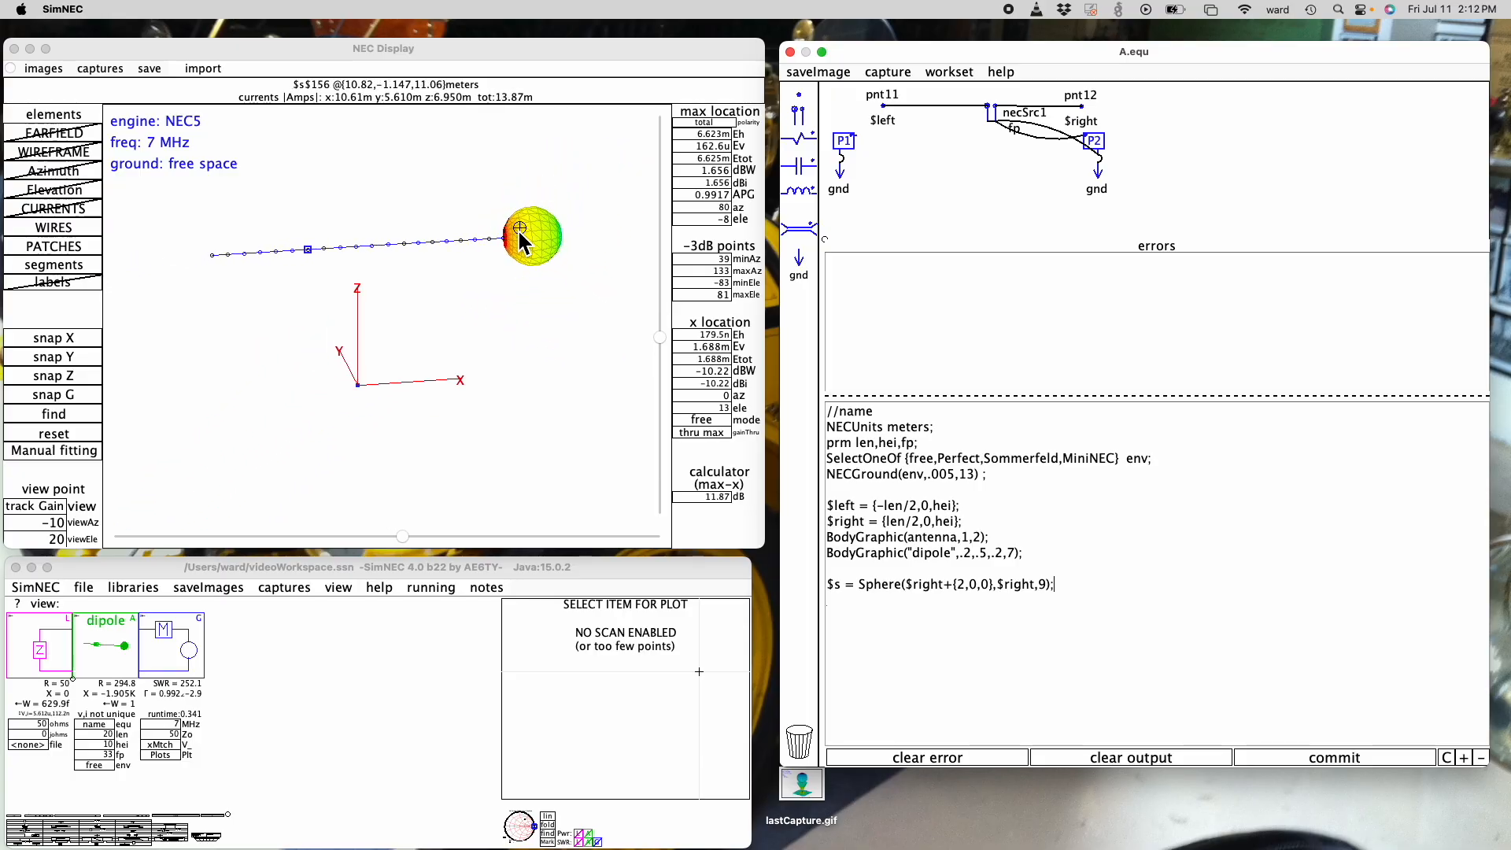
- Add a $s1 line below the sphere statement and copy the Sphere call from $s into it
key(Return)
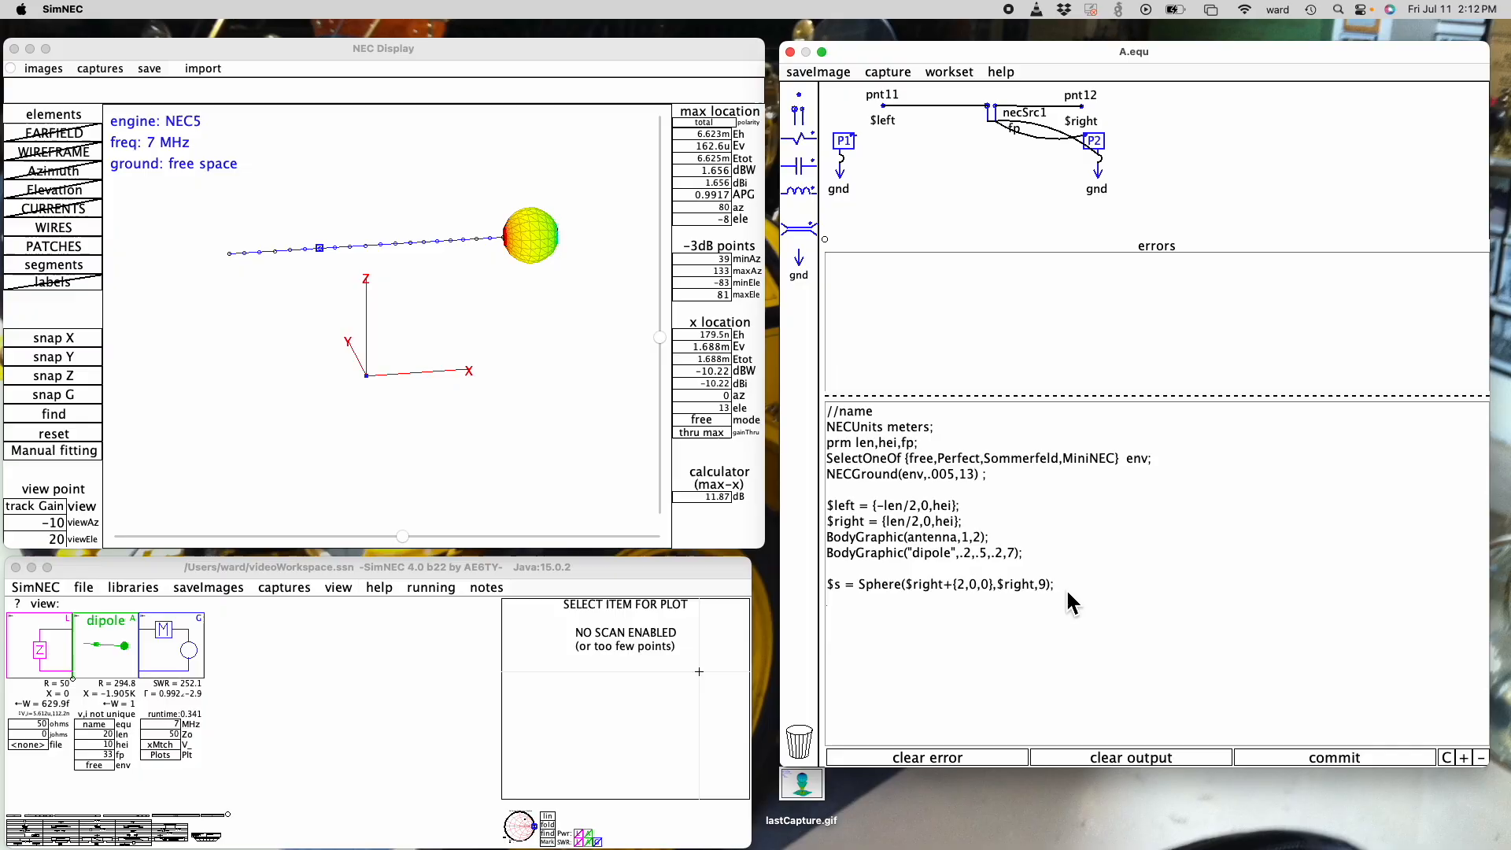
text($)
text(w)
key(BackSpace)
text(s1 =)
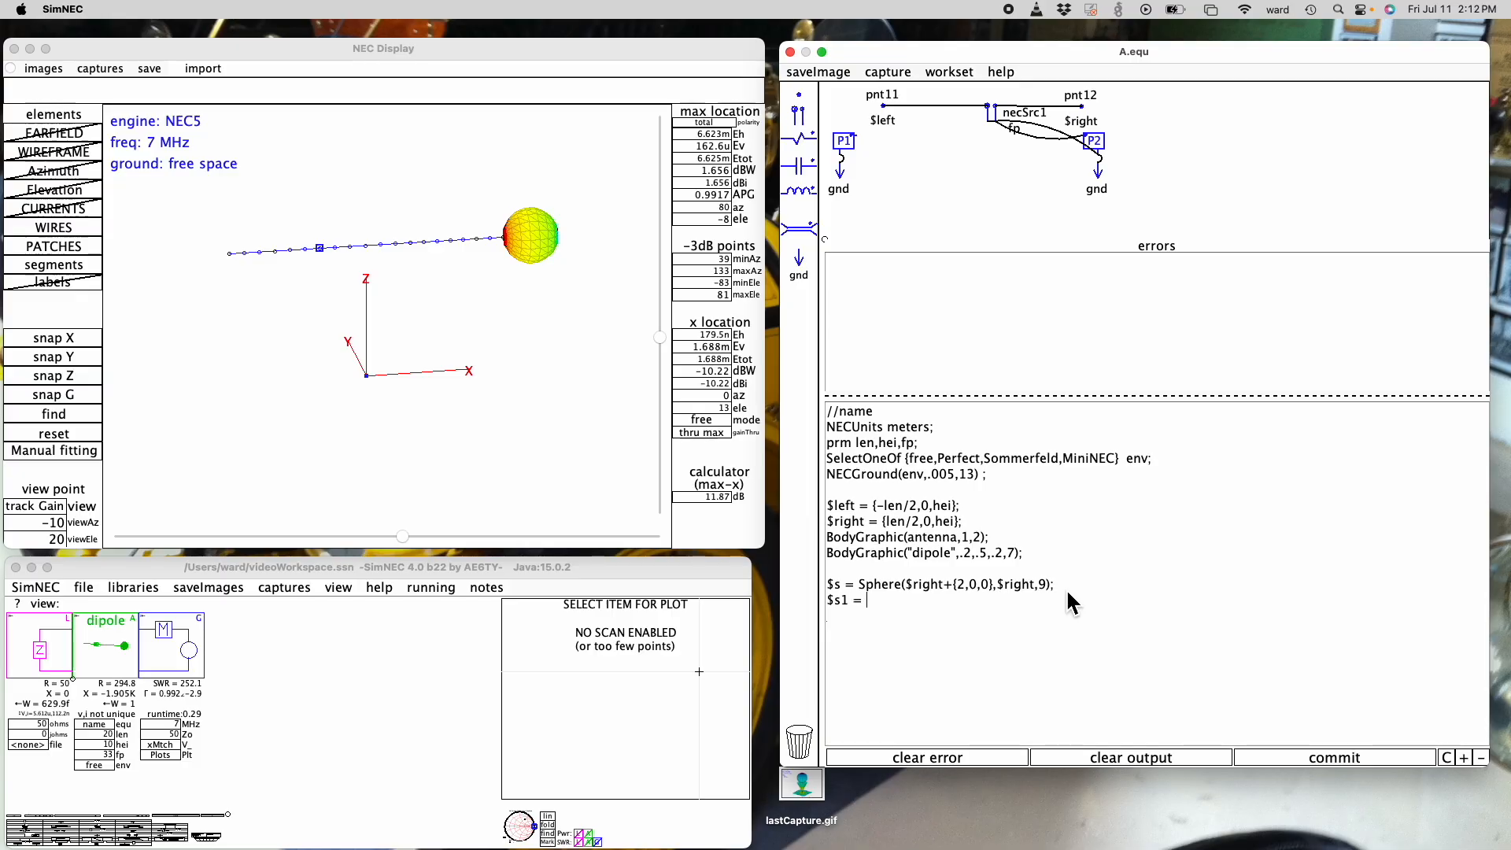
key(Up)
key(Left)
key(shift+super+Right)
key(super+x)
key(super+v)
key(Down)
key(super+v)
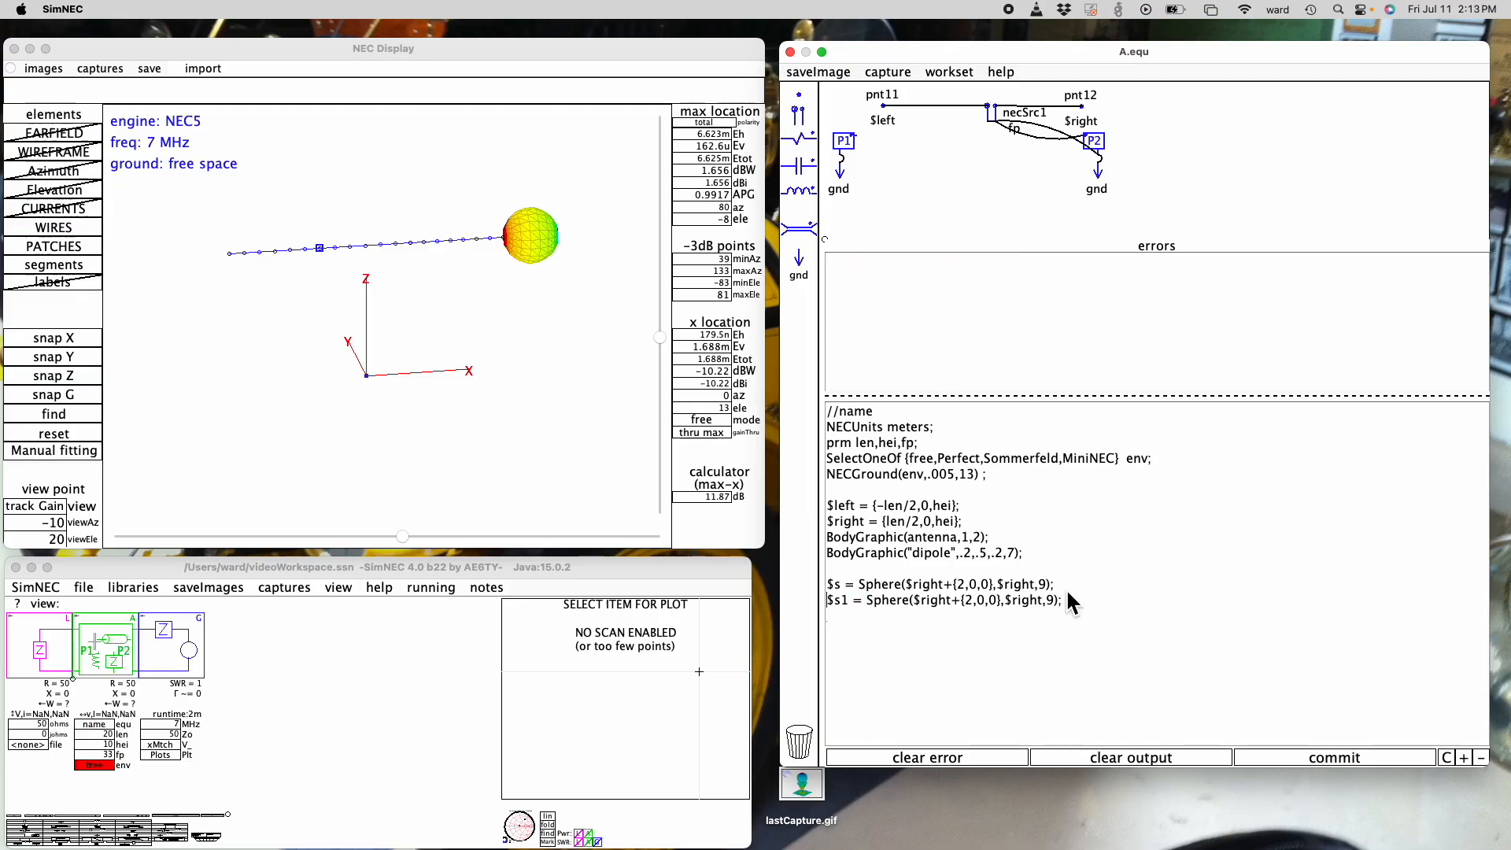
- Change the first point of the $s1 sphere to $left-{2,0,0}
key(Right)
key(Right)
key(Delete)
text(left)
key(Delete)
key(Delete)
key(Delete)
key(Delete)
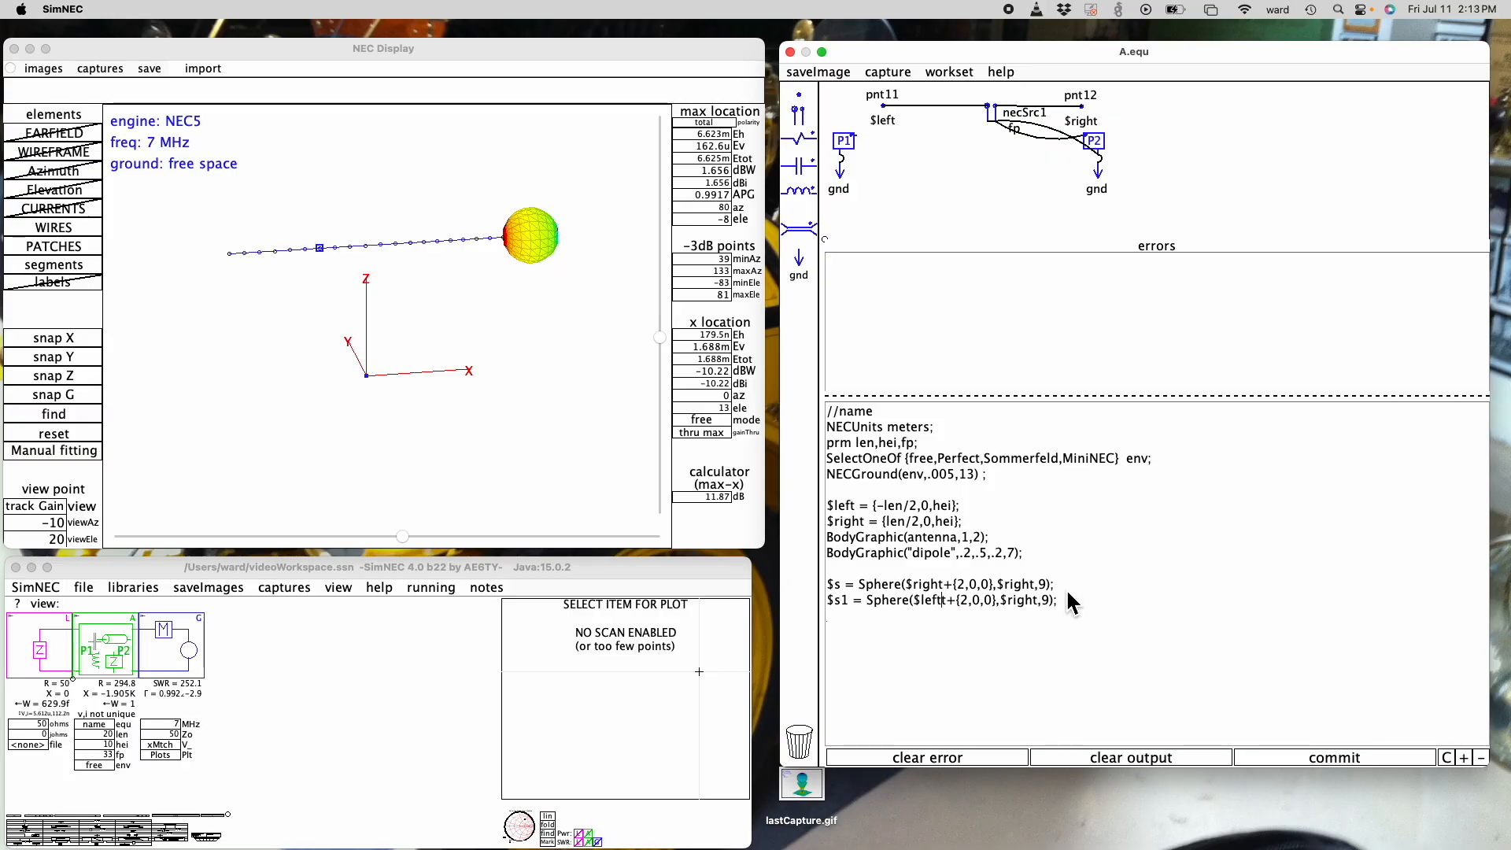
key(Delete)
text(-)
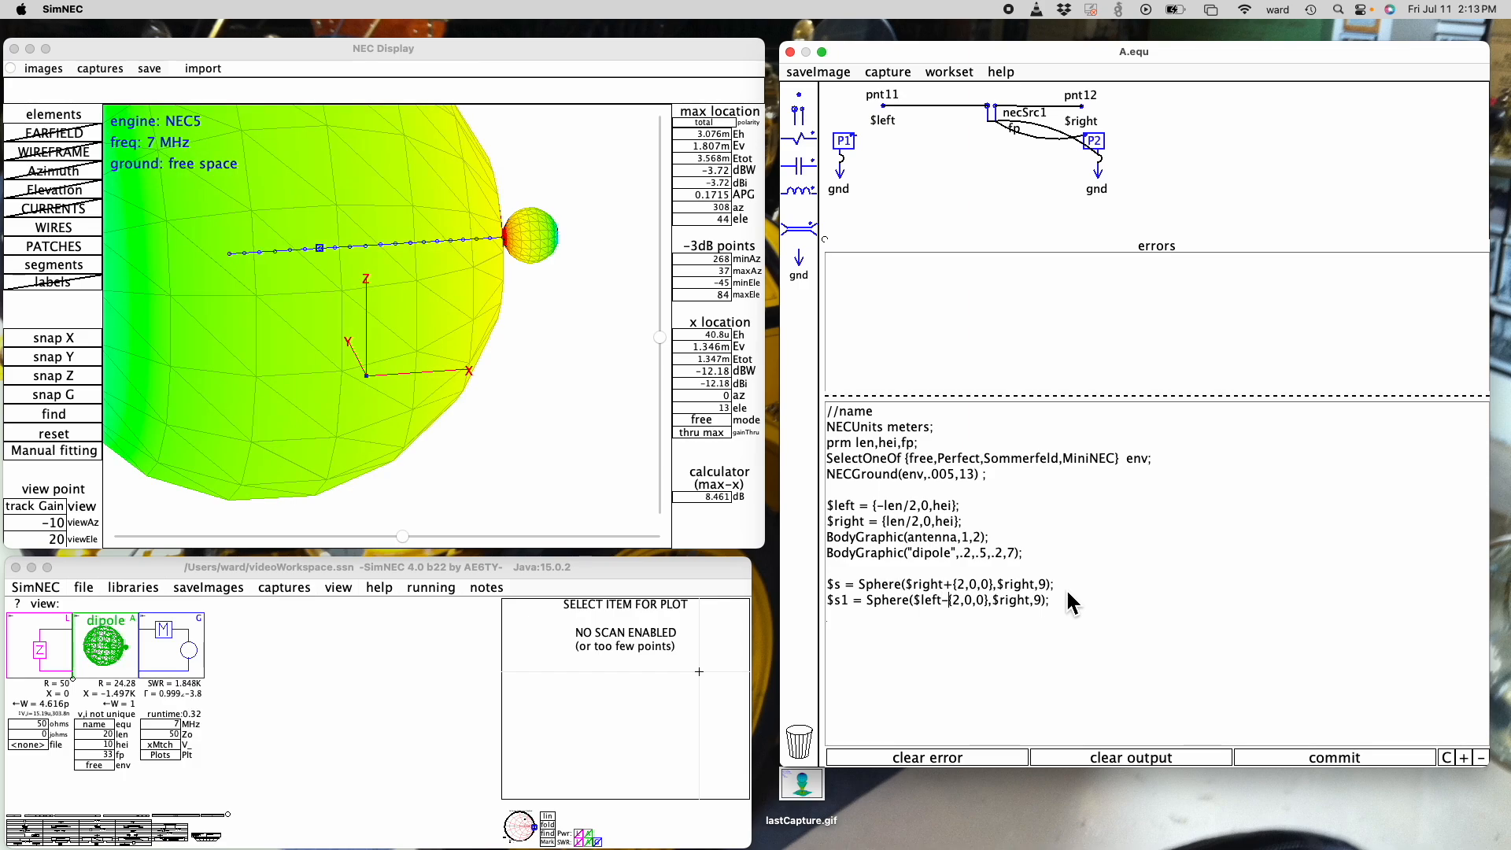
- Change the second point of the $s1 sphere to $left
key(Right)
key(Right)
key(Right)
key(Right)
key(Right)
key(Right)
key(Right)
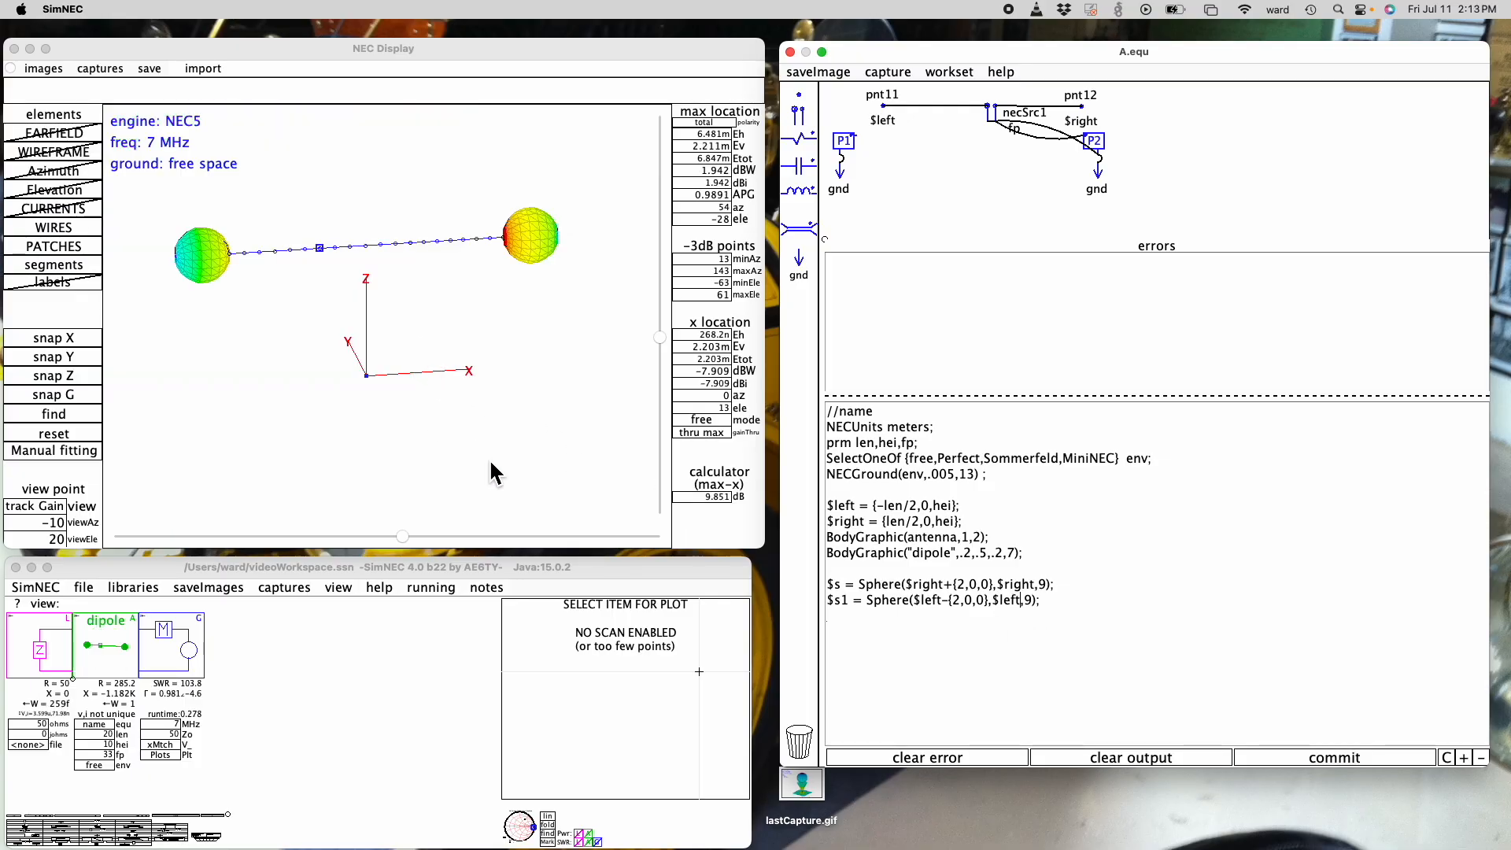
- View the dipole straight along the Y axis and examine the currents on both end spheres
mouse_move(402, 536)
mouse_down()
mouse_move(352, 537)
mouse_move(404, 537)
mouse_move(377, 537)
mouse_up()
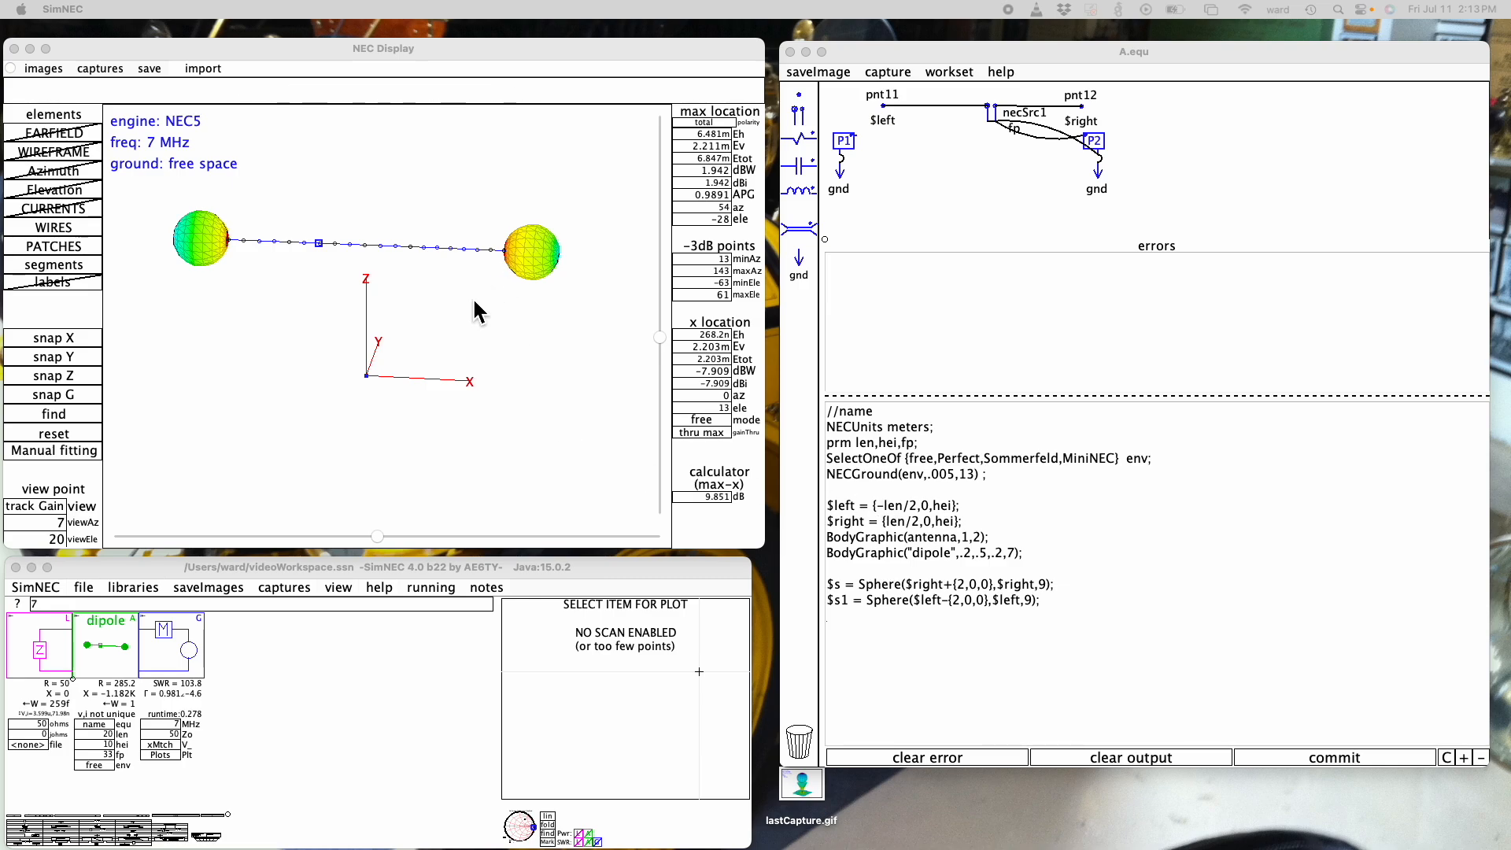
drag(378, 536, 385, 536)
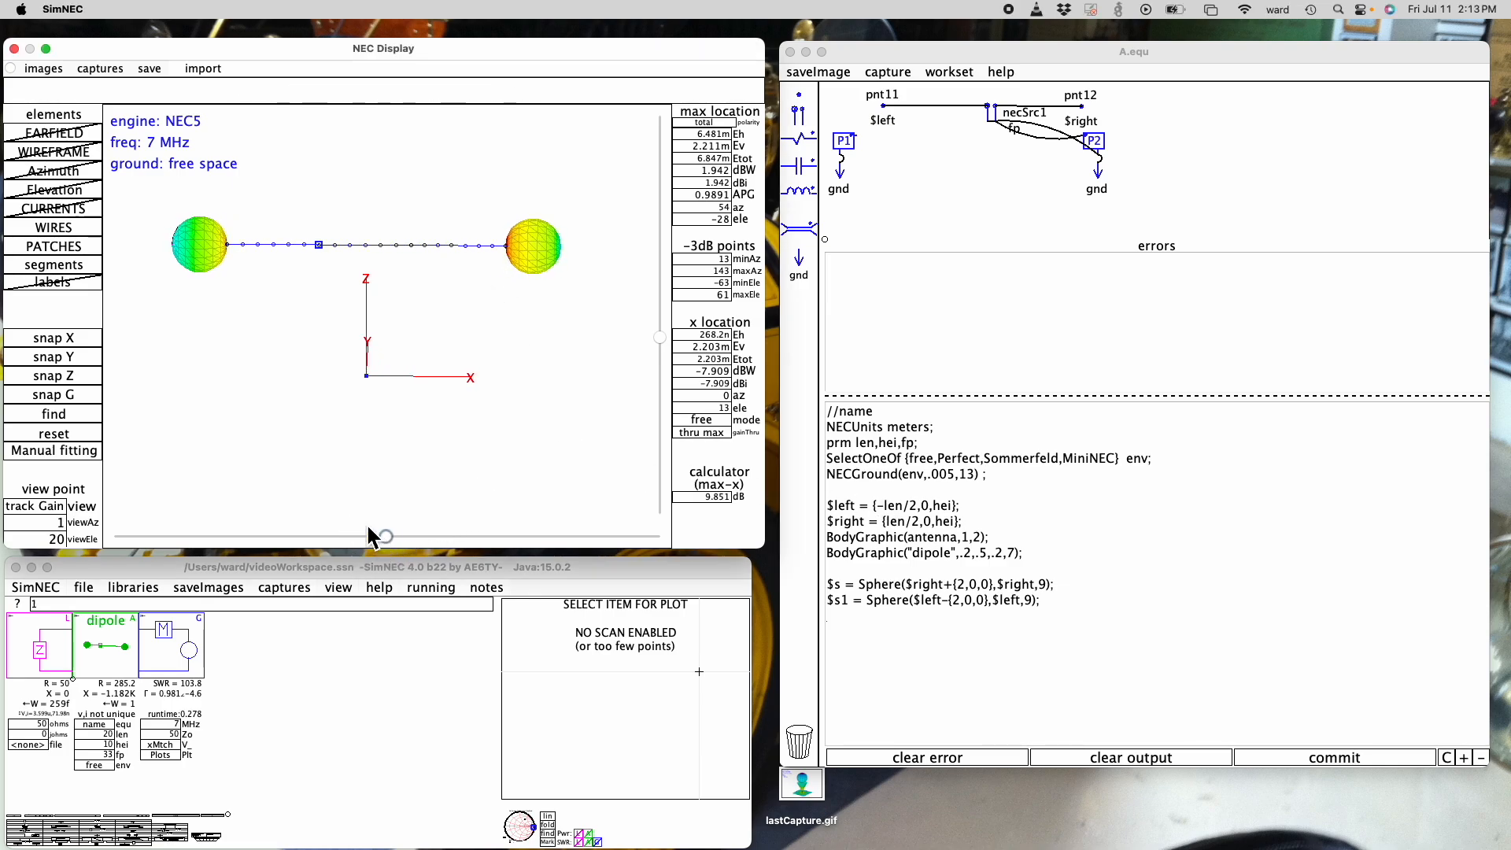
click(78, 355)
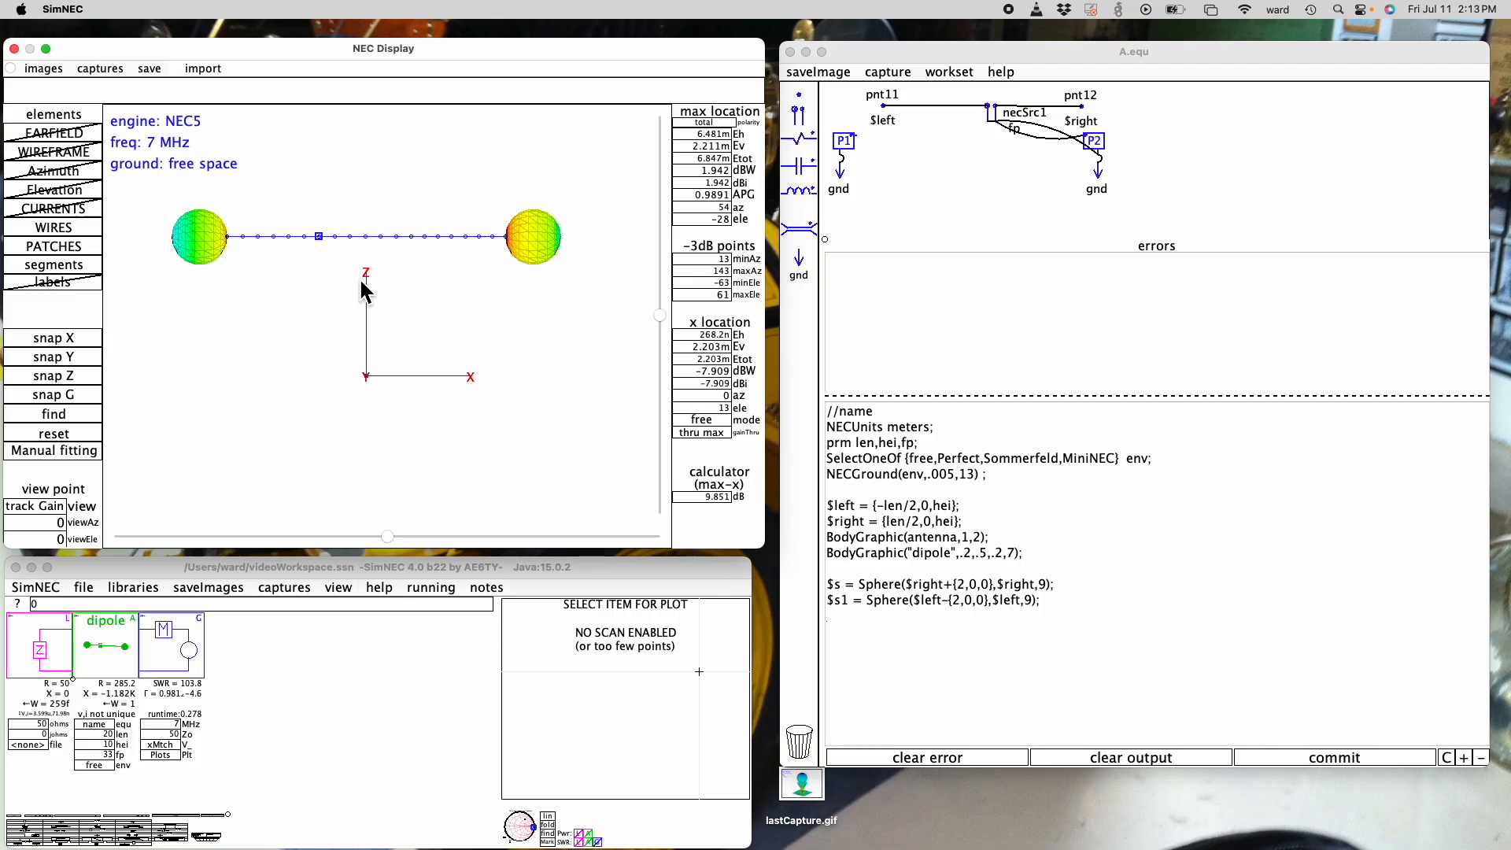
mouse_move(194, 234)
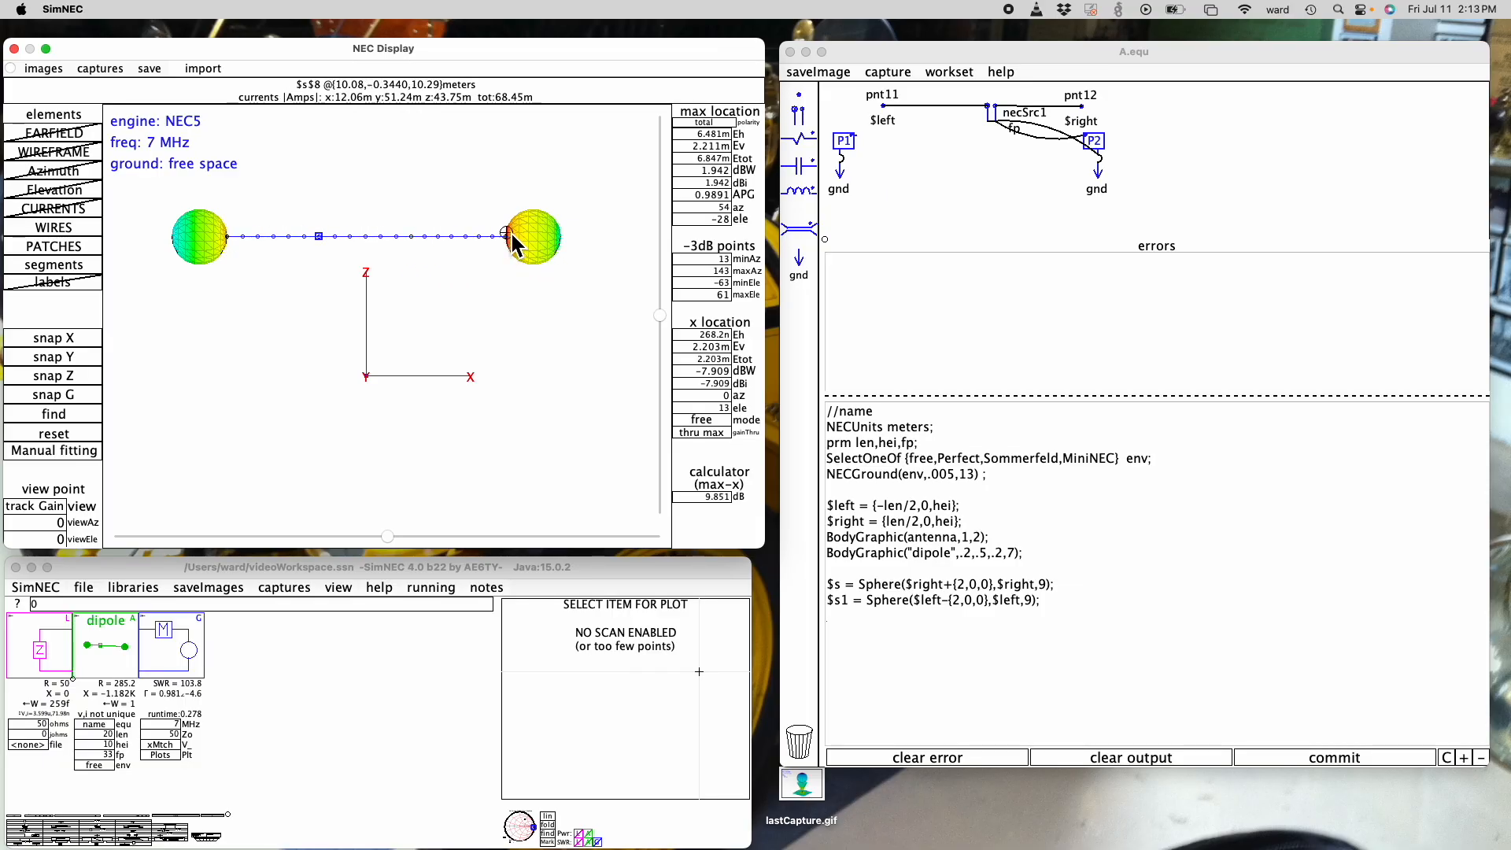
- Set the dipole's fp parameter to 10 and examine the display near the left sphere
click(102, 756)
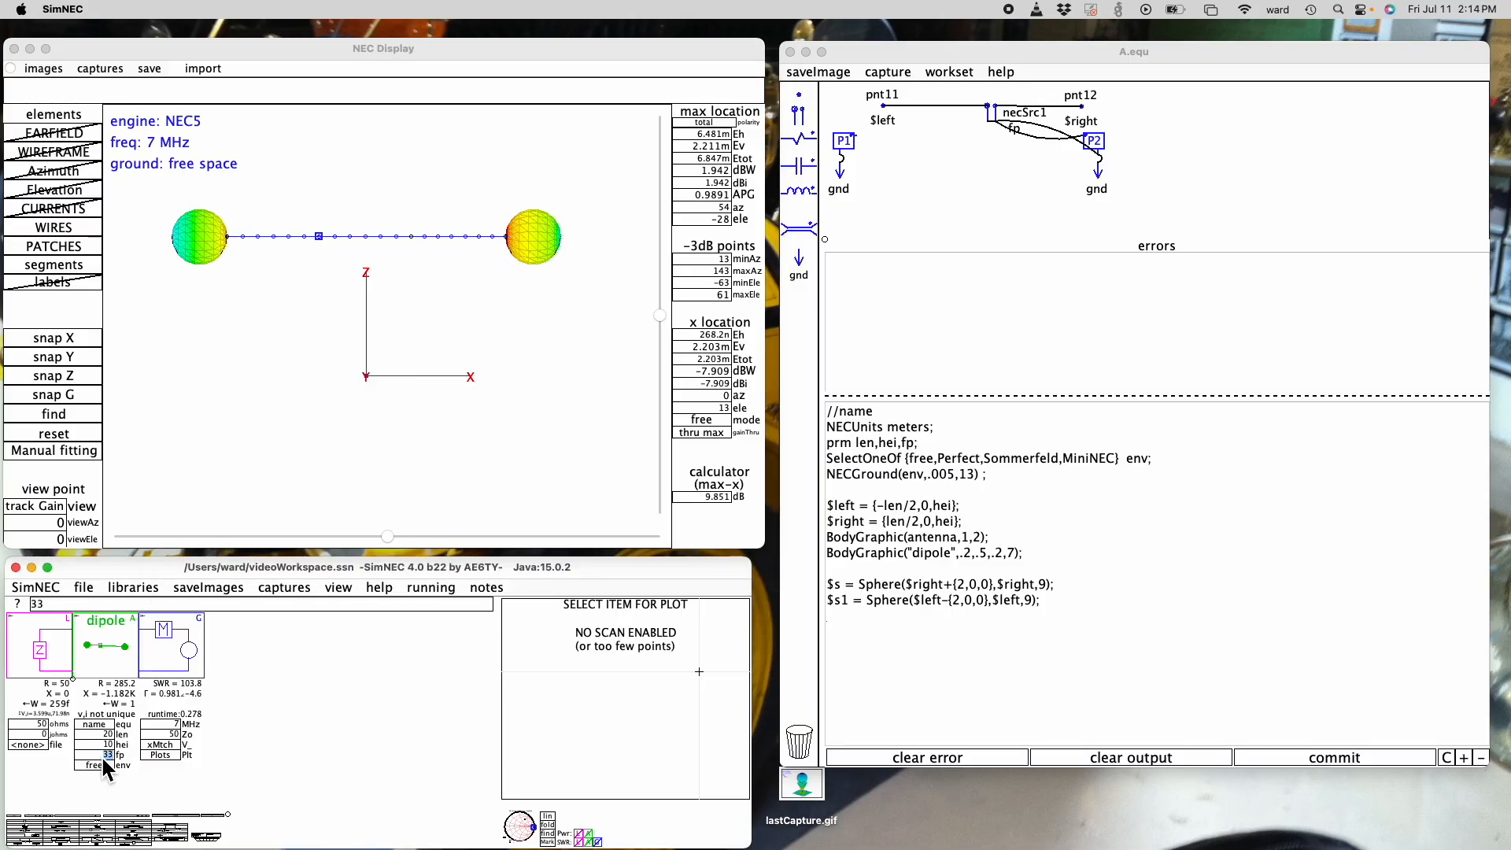
text(10)
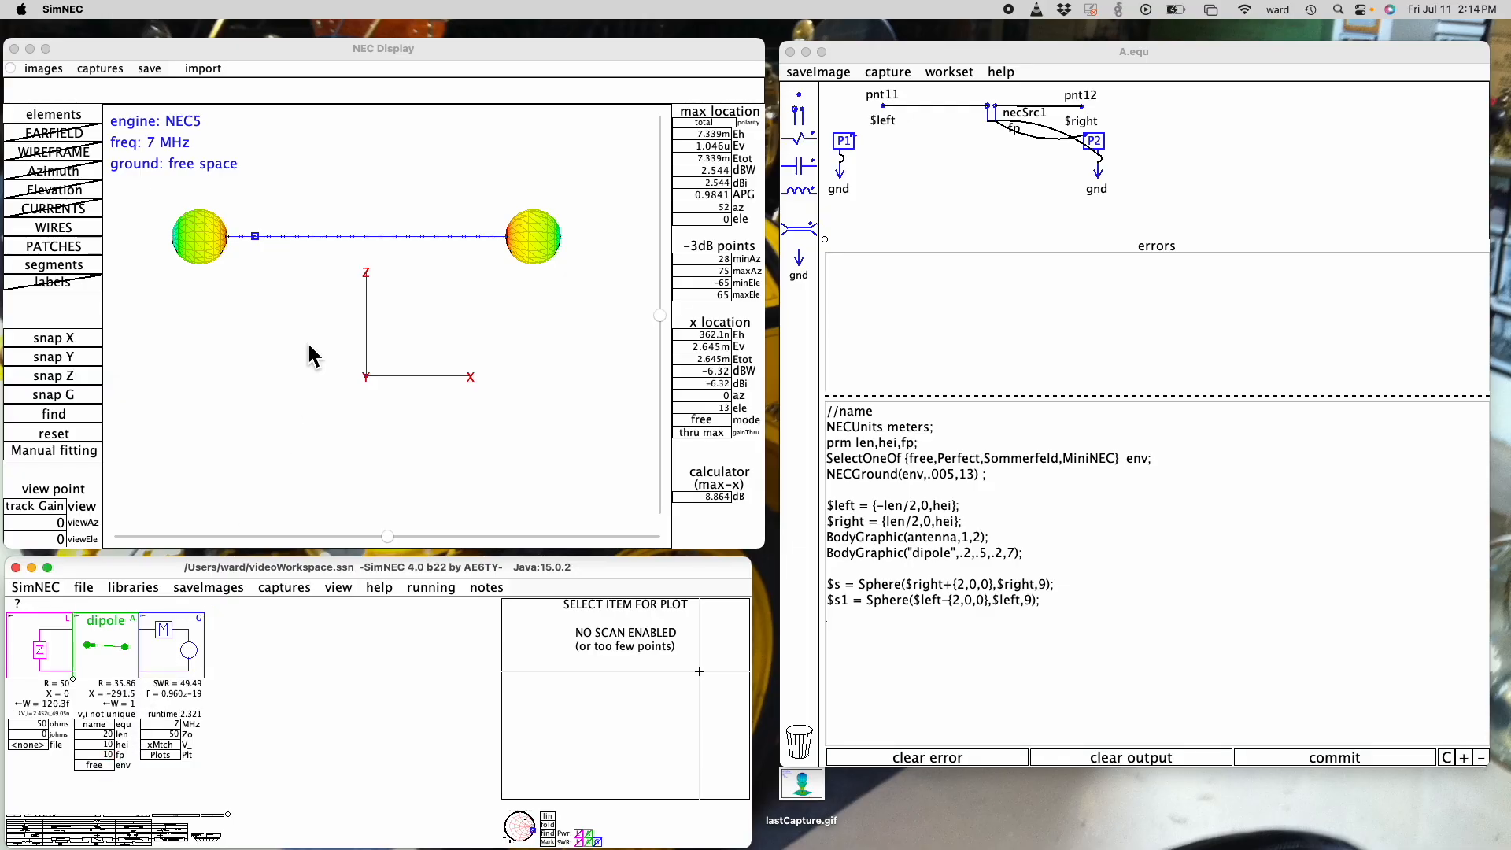
mouse_move(243, 244)
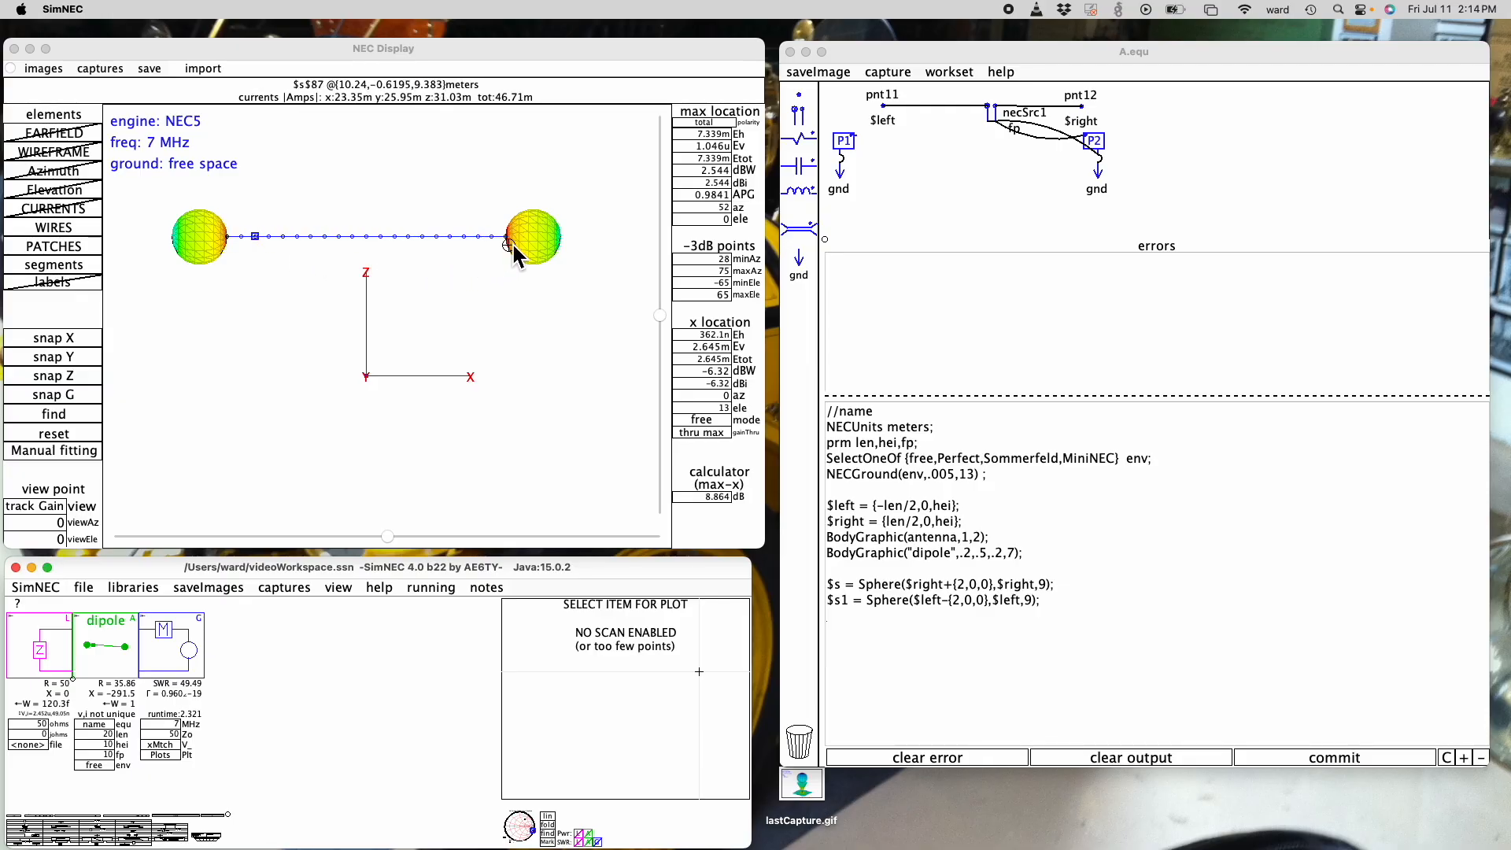
- Set the dipole's fp parameter to 50
click(105, 753)
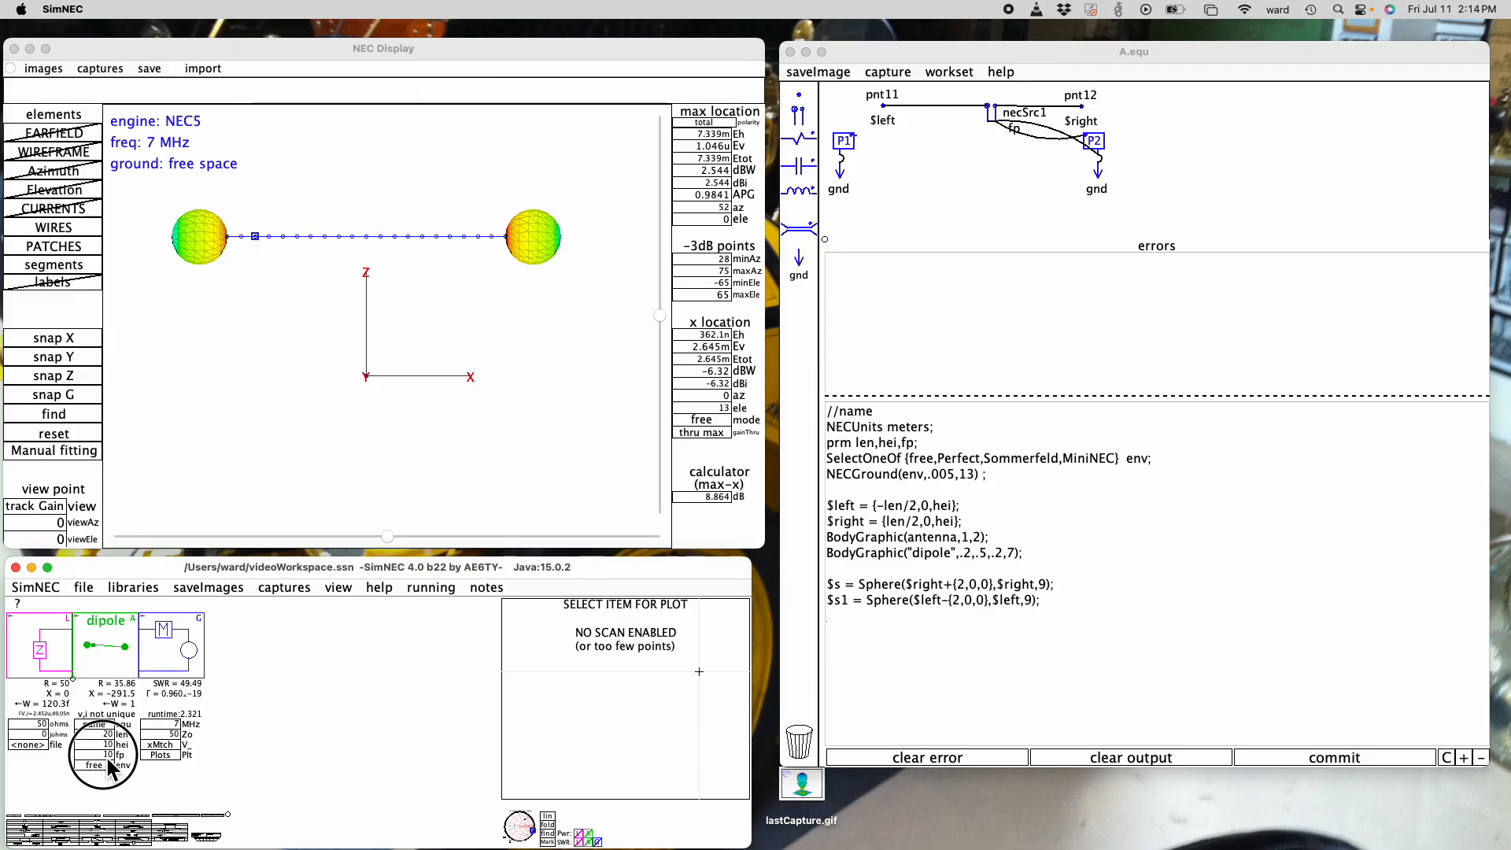
text(50)
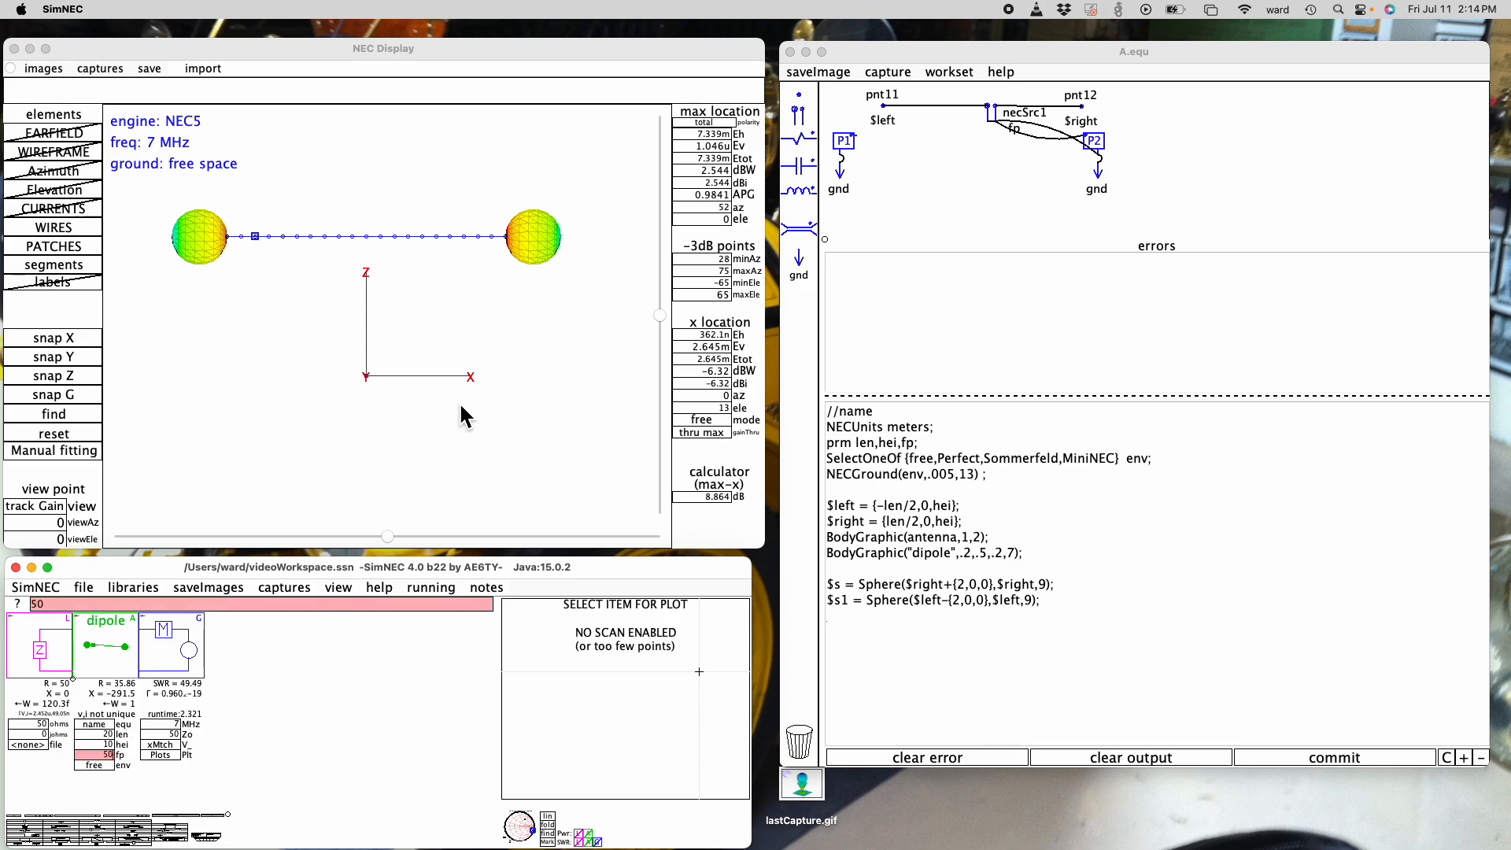
key(Return)
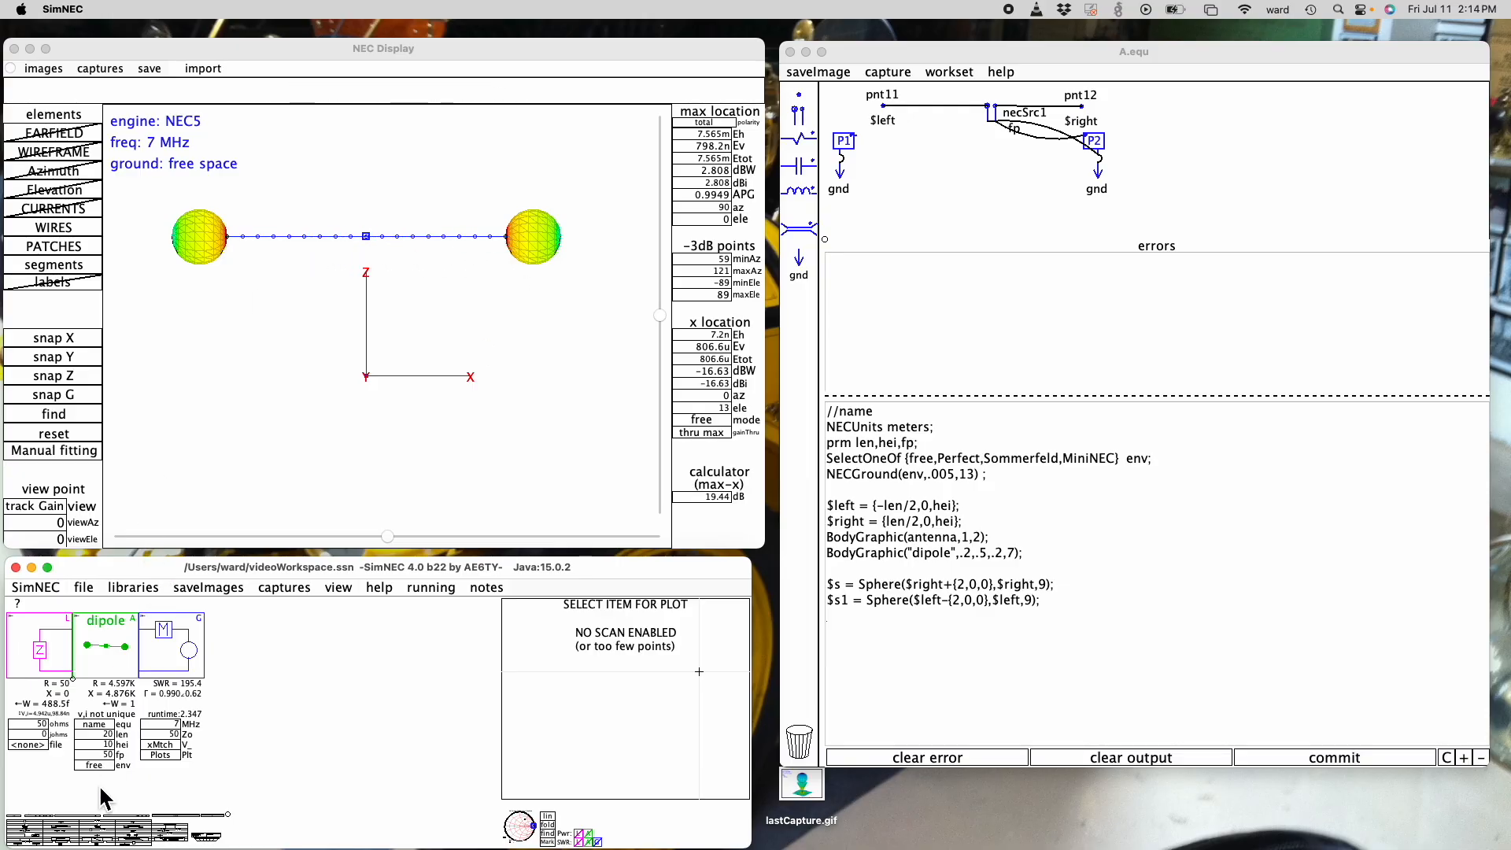
- Set the dipole's fp parameter back to 33
click(102, 755)
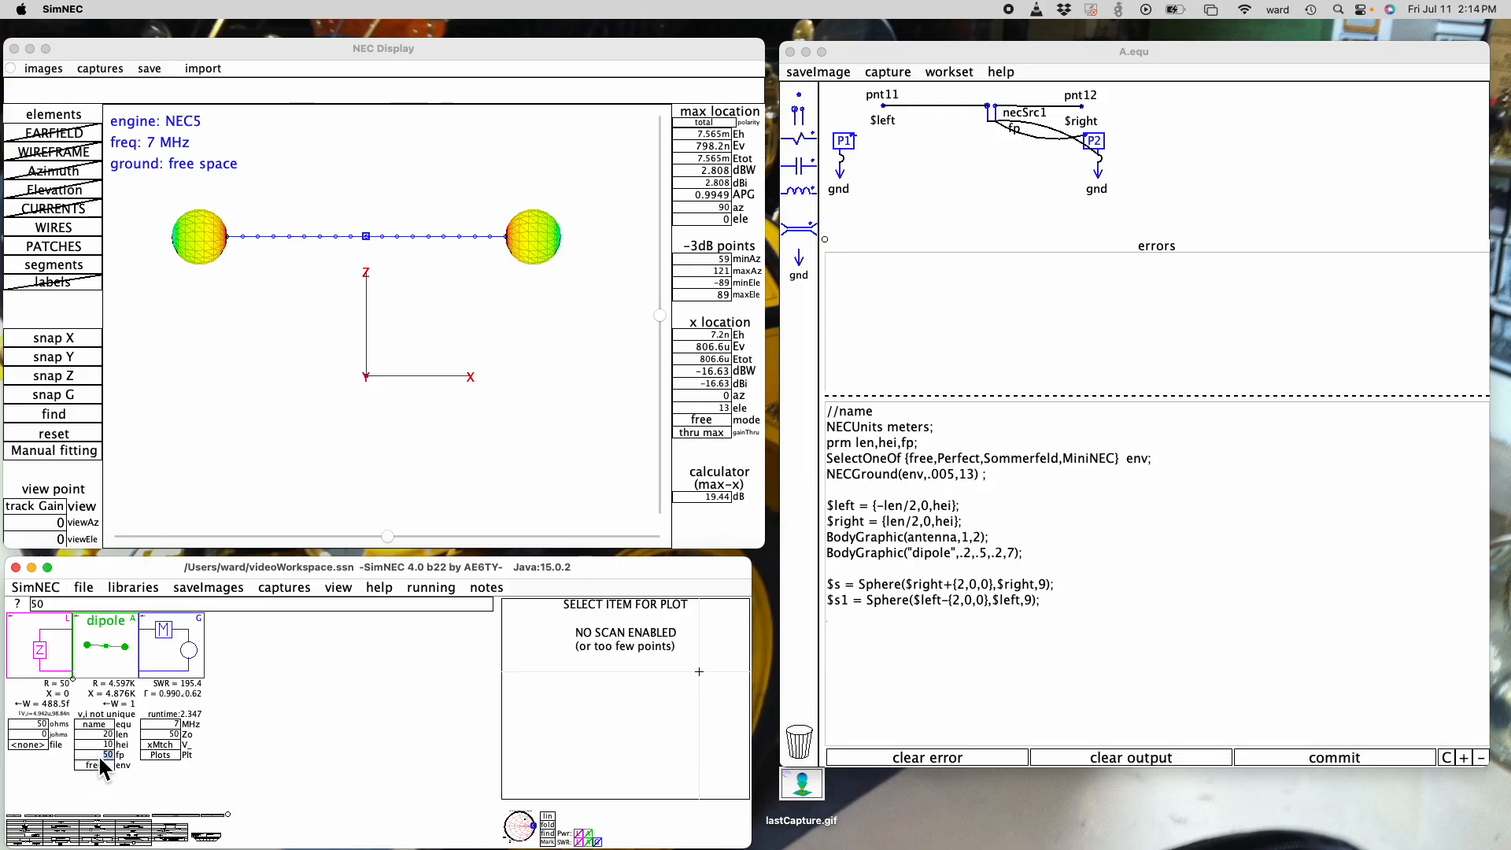
text(33)
key(Return)
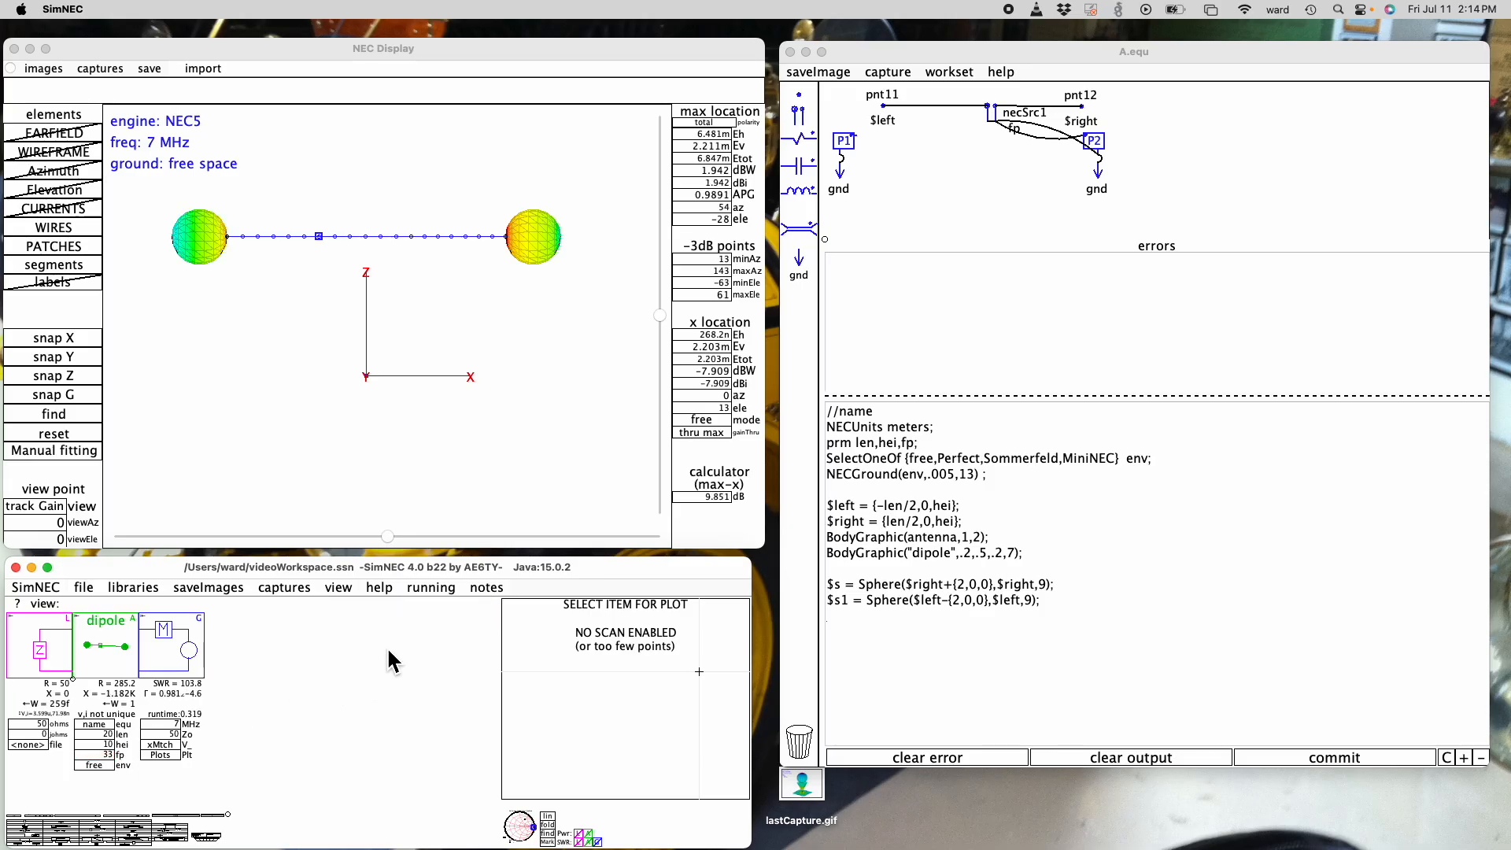